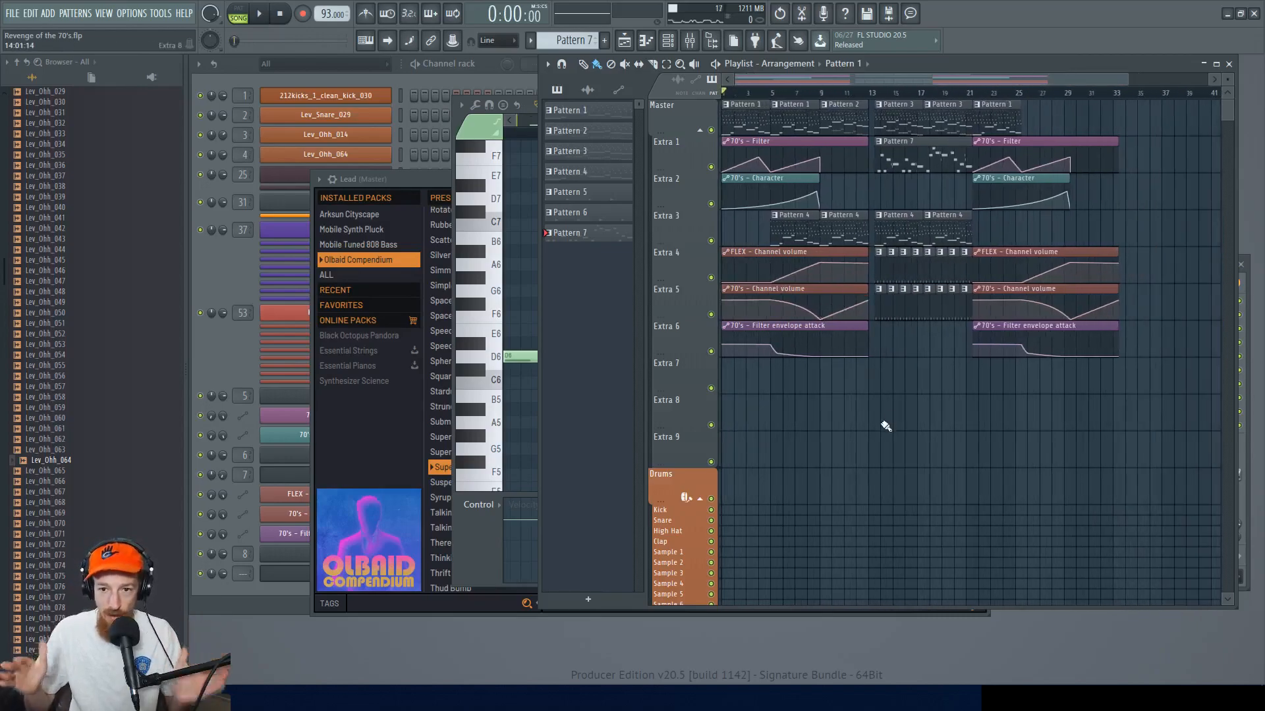
- Play the finished arrangement from the start and follow its patterns and automation clips across the playlist
key(space)
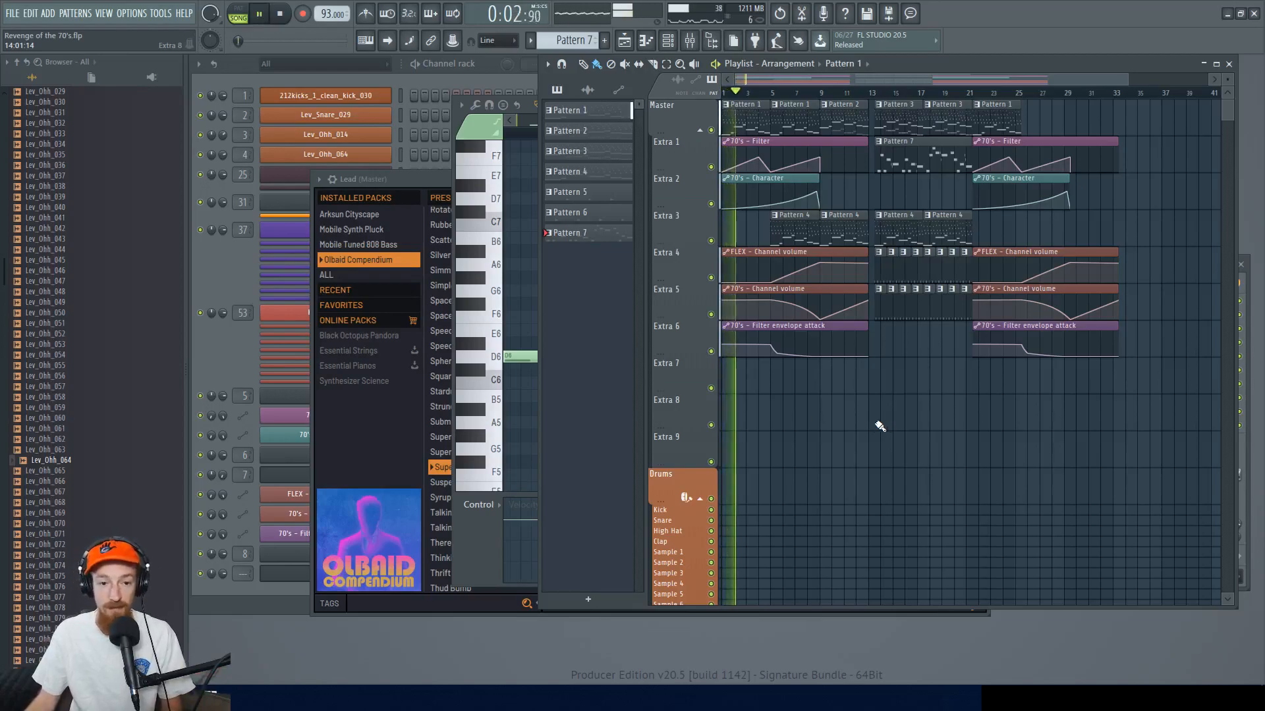
click(412, 181)
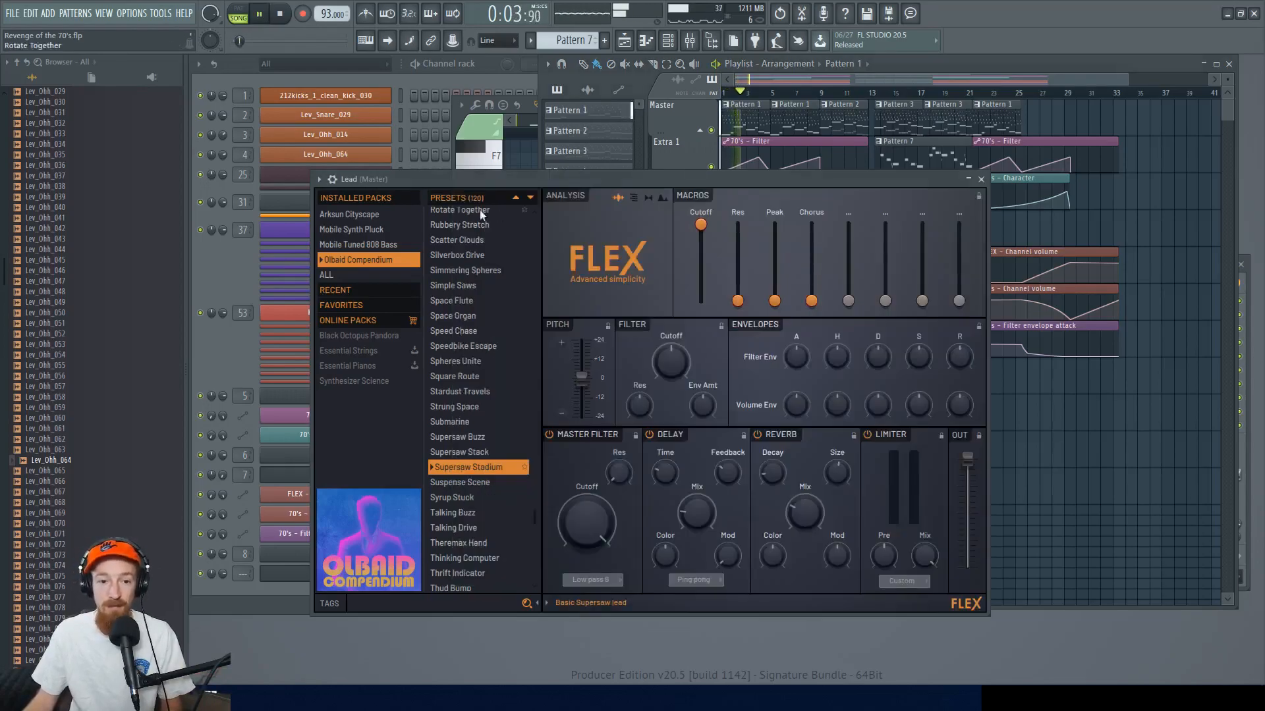
click(981, 180)
scroll(844, 144, up, 2)
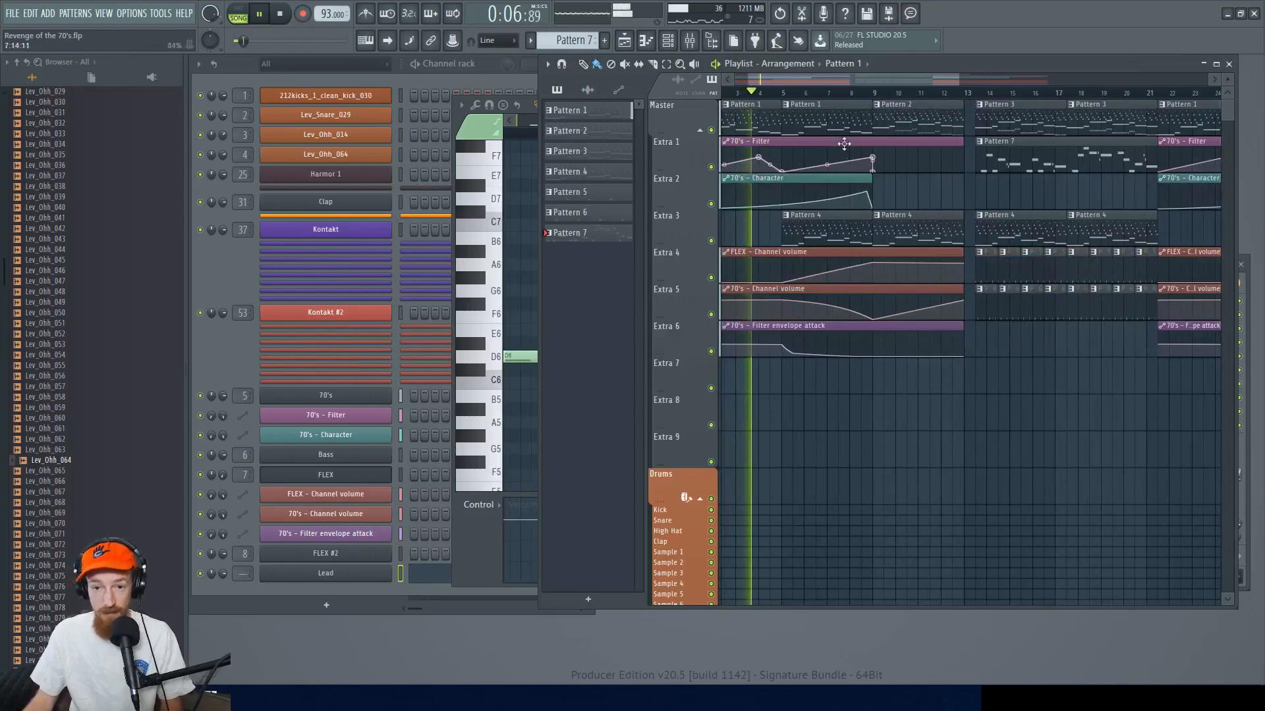
scroll(853, 142, left, 2)
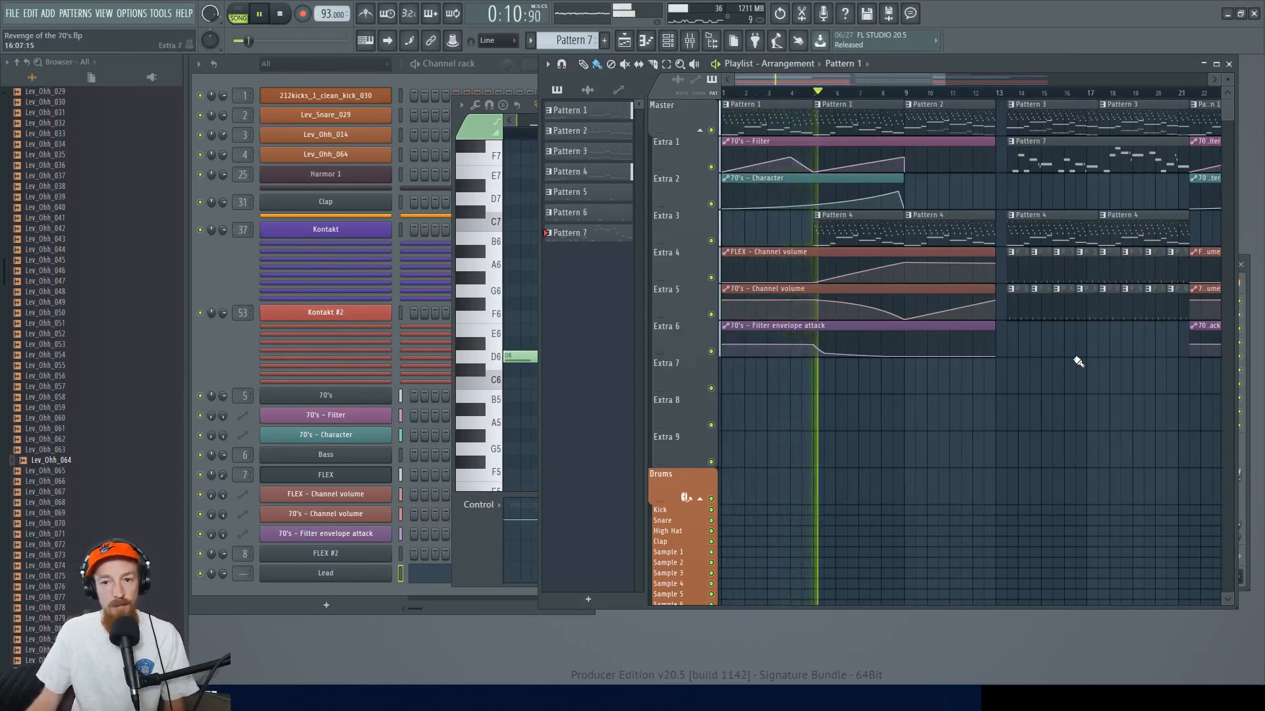
scroll(1072, 357, down, 2)
drag(1078, 343, 1049, 352)
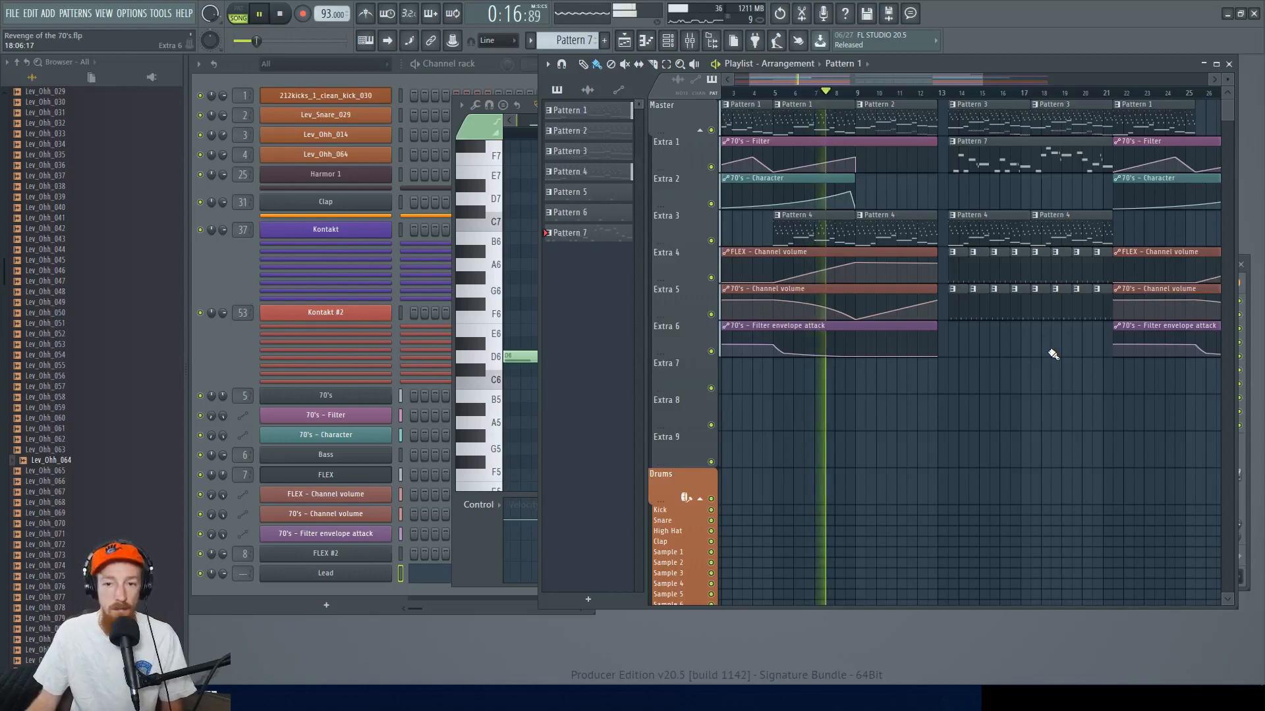
scroll(1053, 354, up, 1)
drag(1054, 355, 1004, 359)
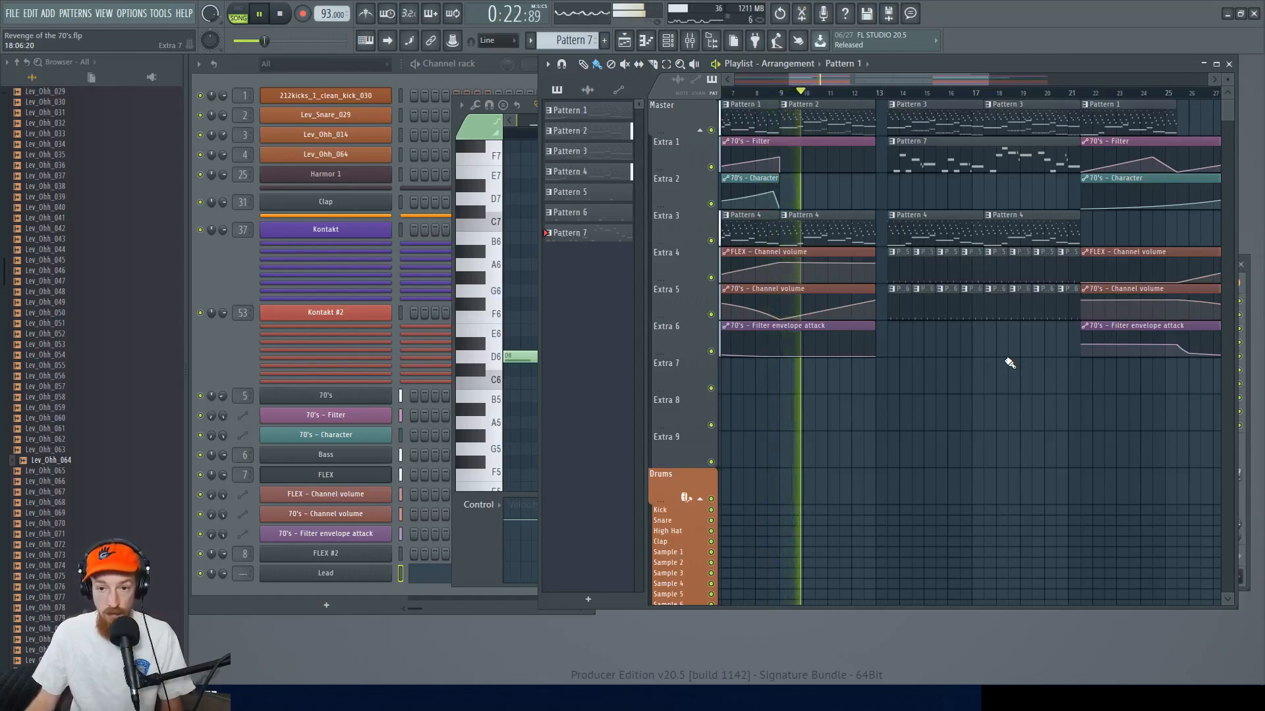
scroll(1009, 363, up, 1)
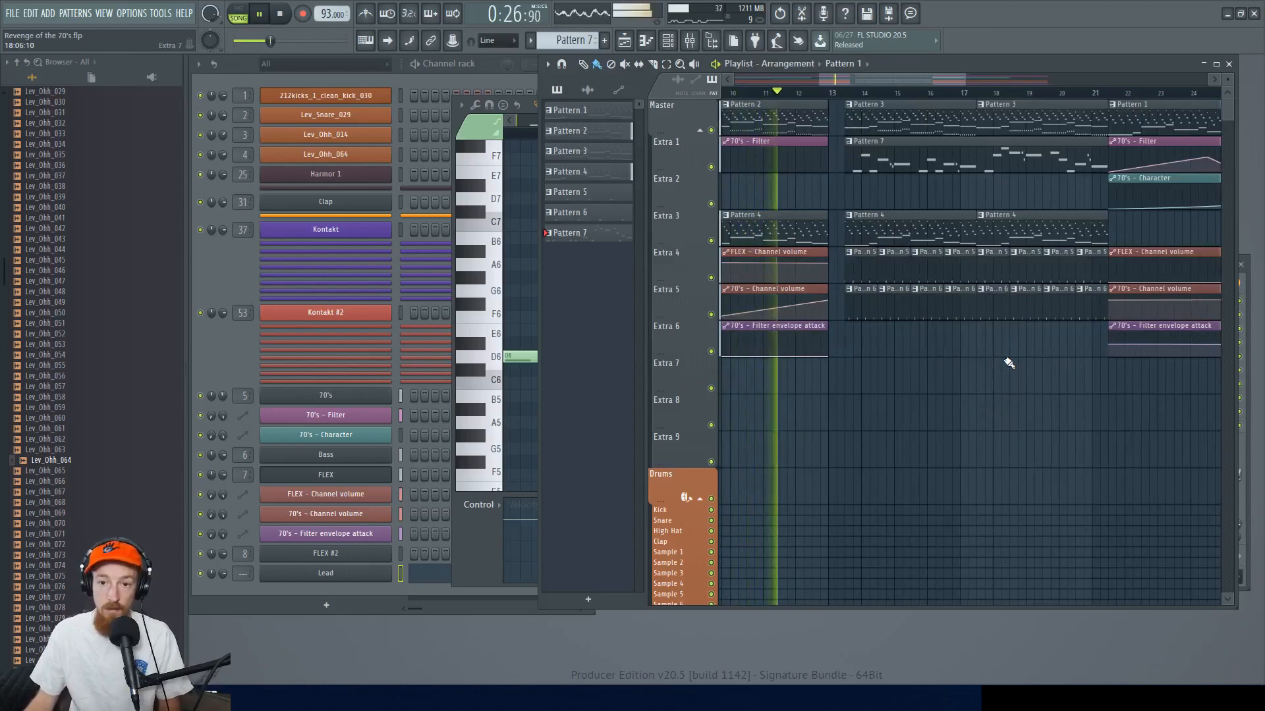
scroll(1009, 363, up, 1)
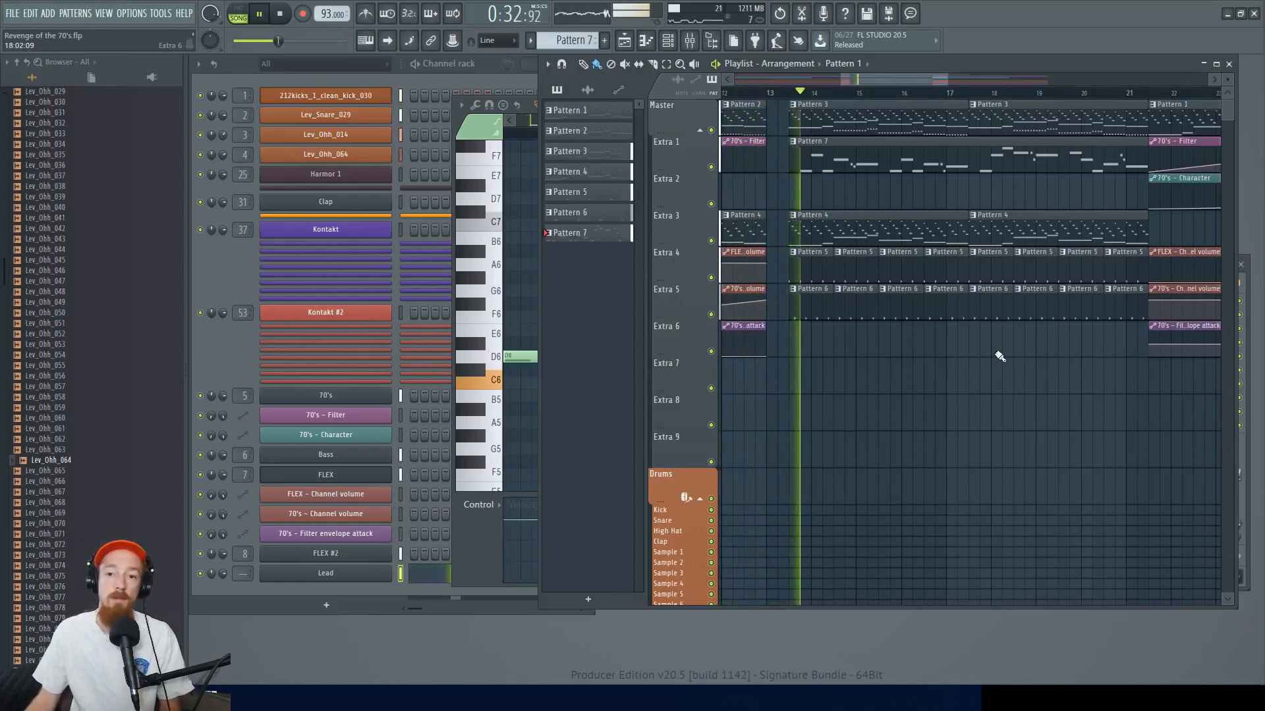
scroll(1000, 356, up, 1)
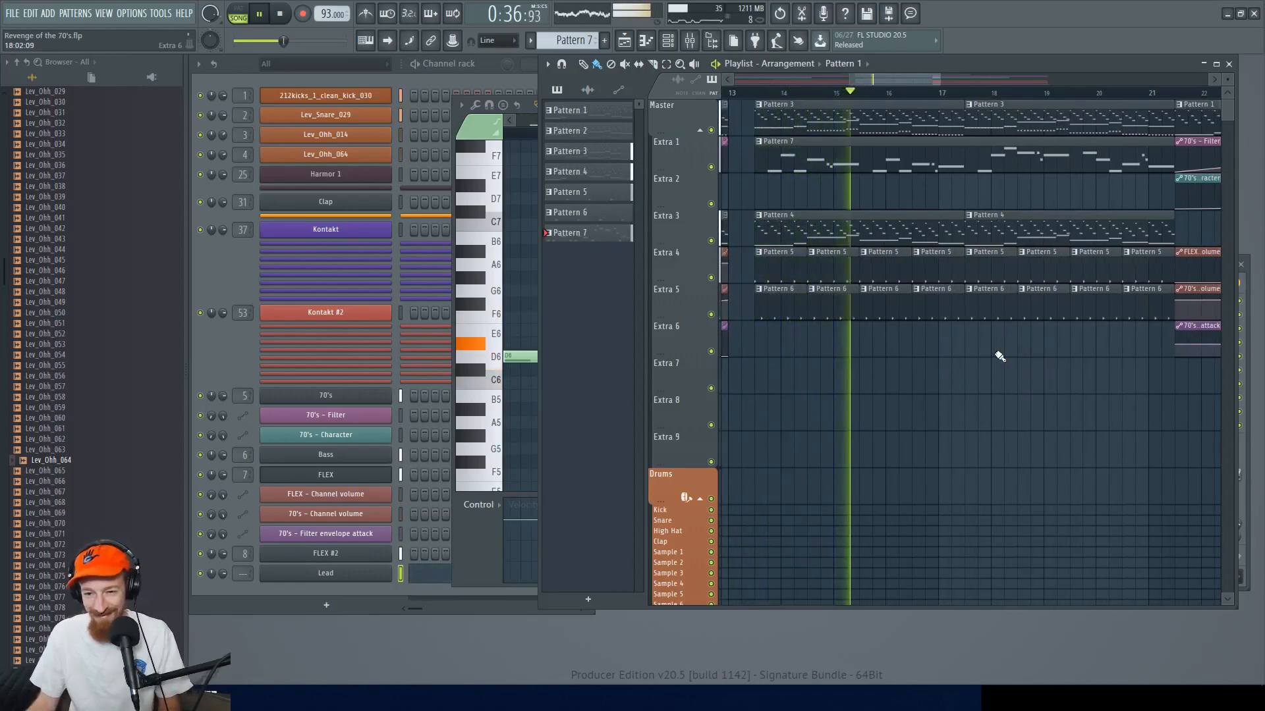
scroll(1000, 357, down, 2)
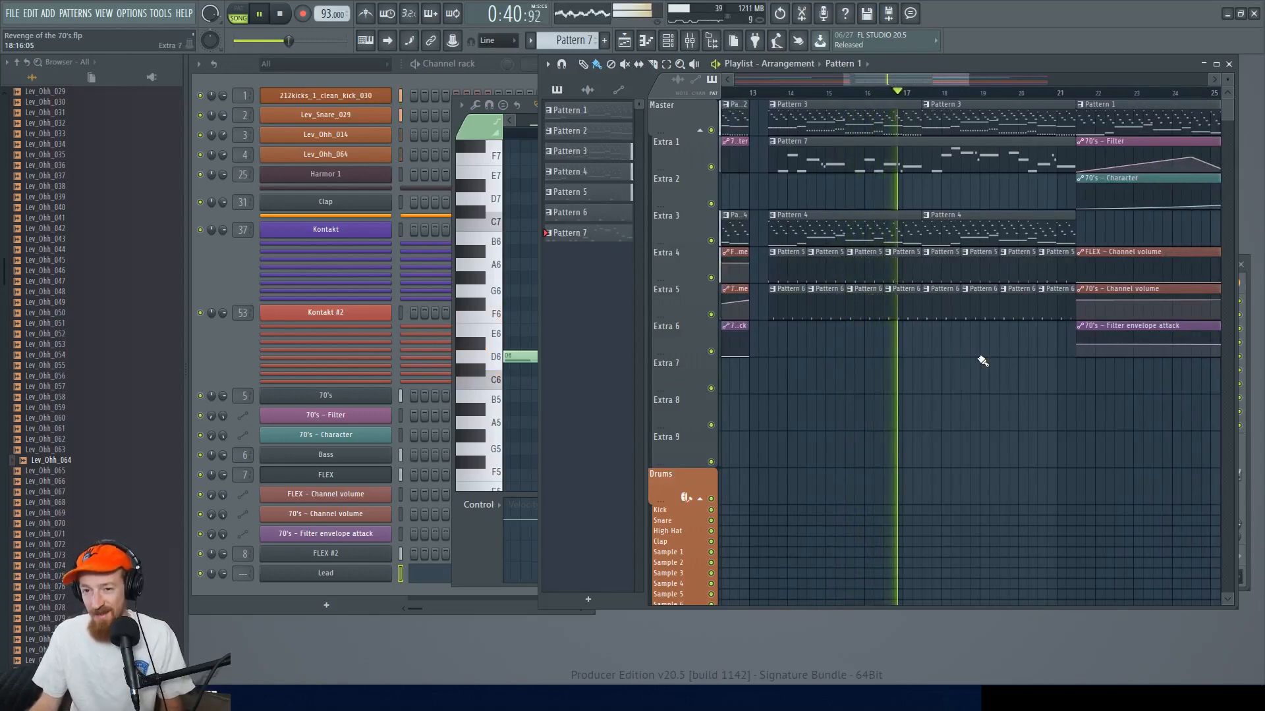
scroll(1016, 337, down, 1)
drag(1015, 337, 893, 341)
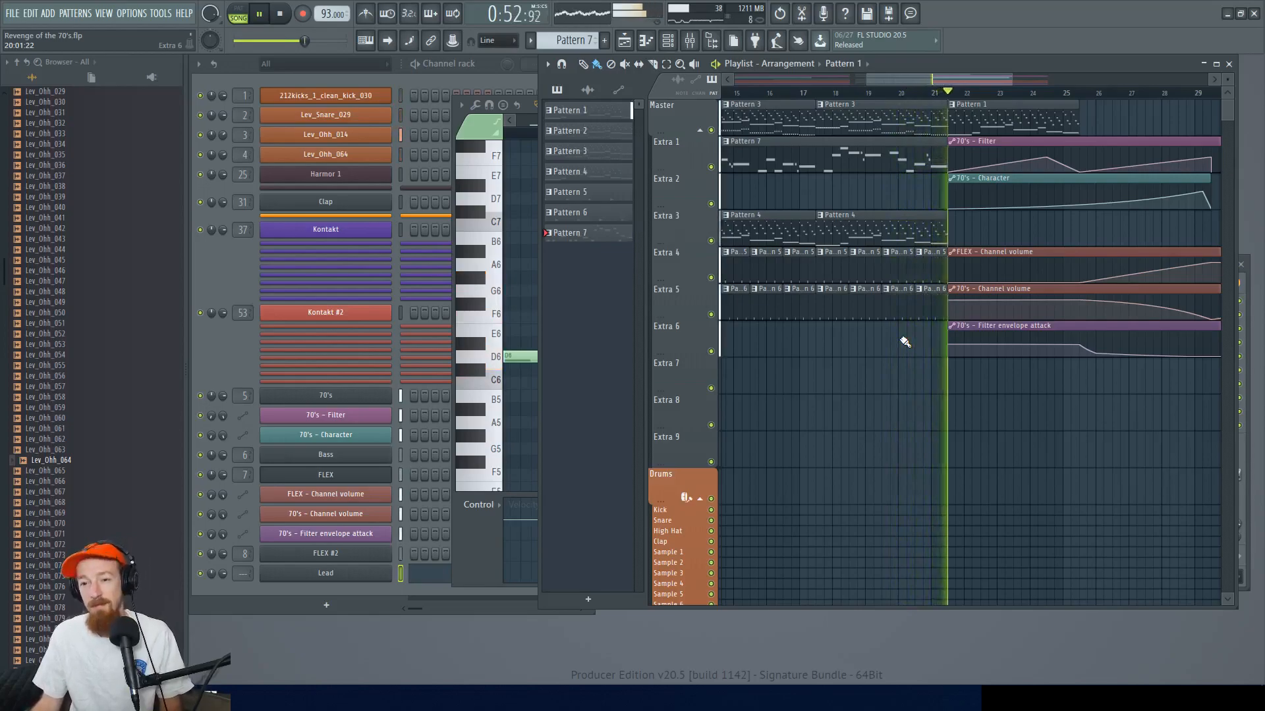
scroll(902, 341, down, 2)
drag(900, 341, 968, 342)
scroll(960, 352, down, 1)
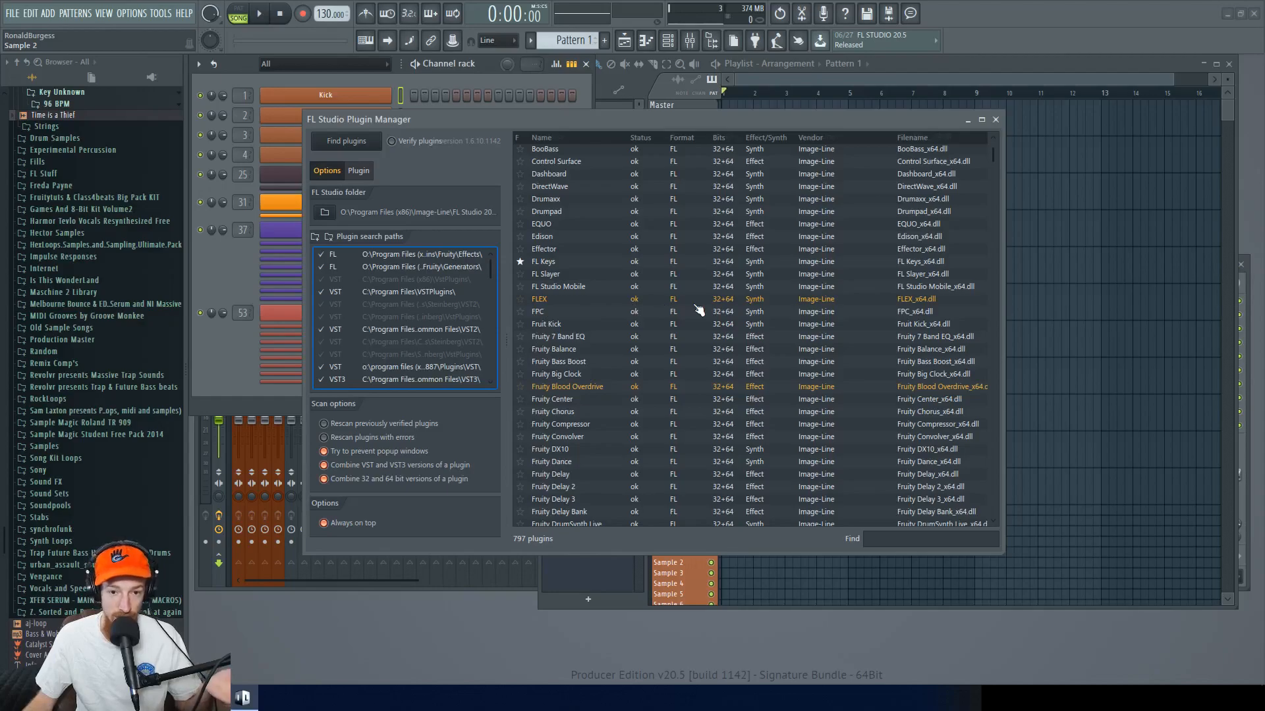
- Mark FLEX as a favorite in the plugin manager, then close the manager
click(520, 299)
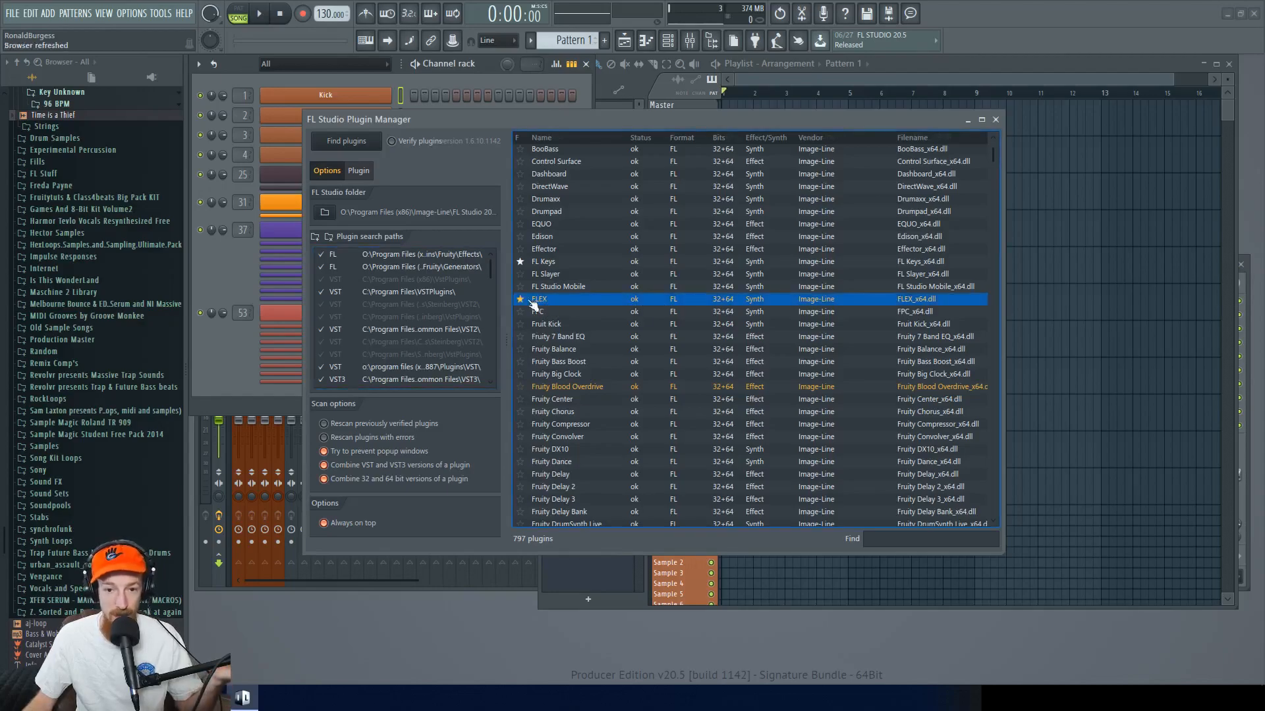
scroll(597, 337, down, 8)
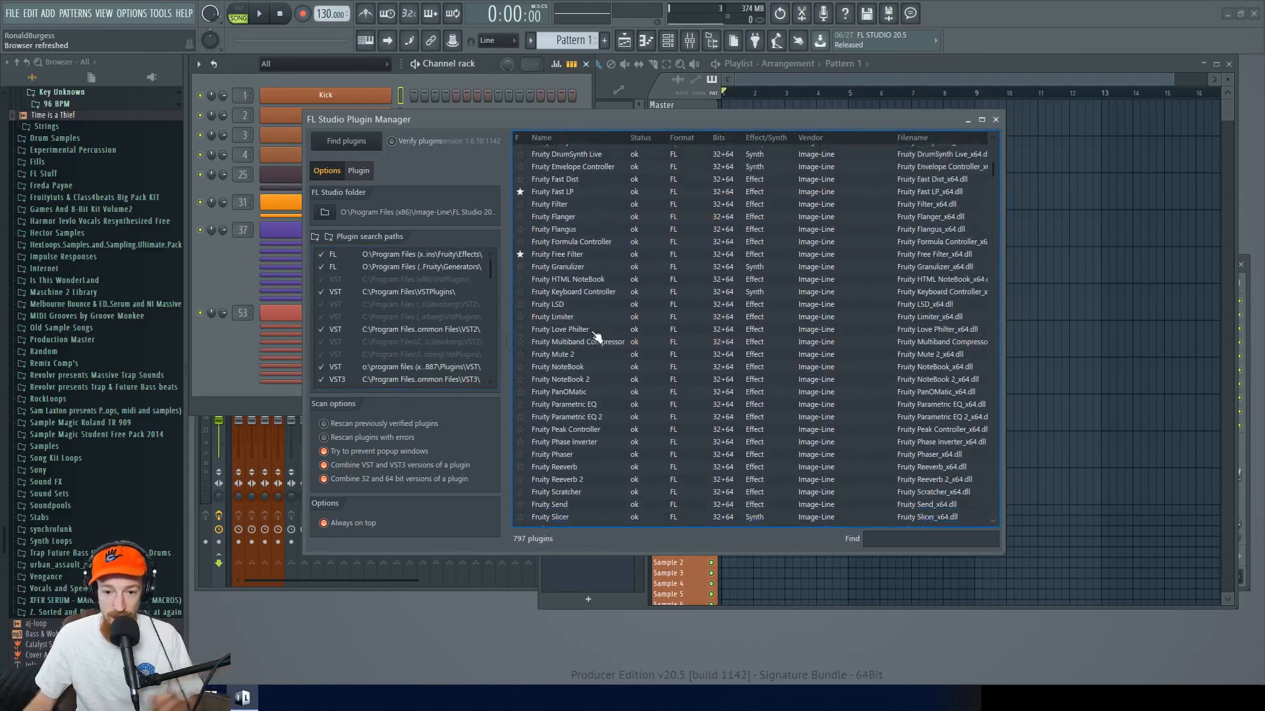
scroll(599, 332, up, 8)
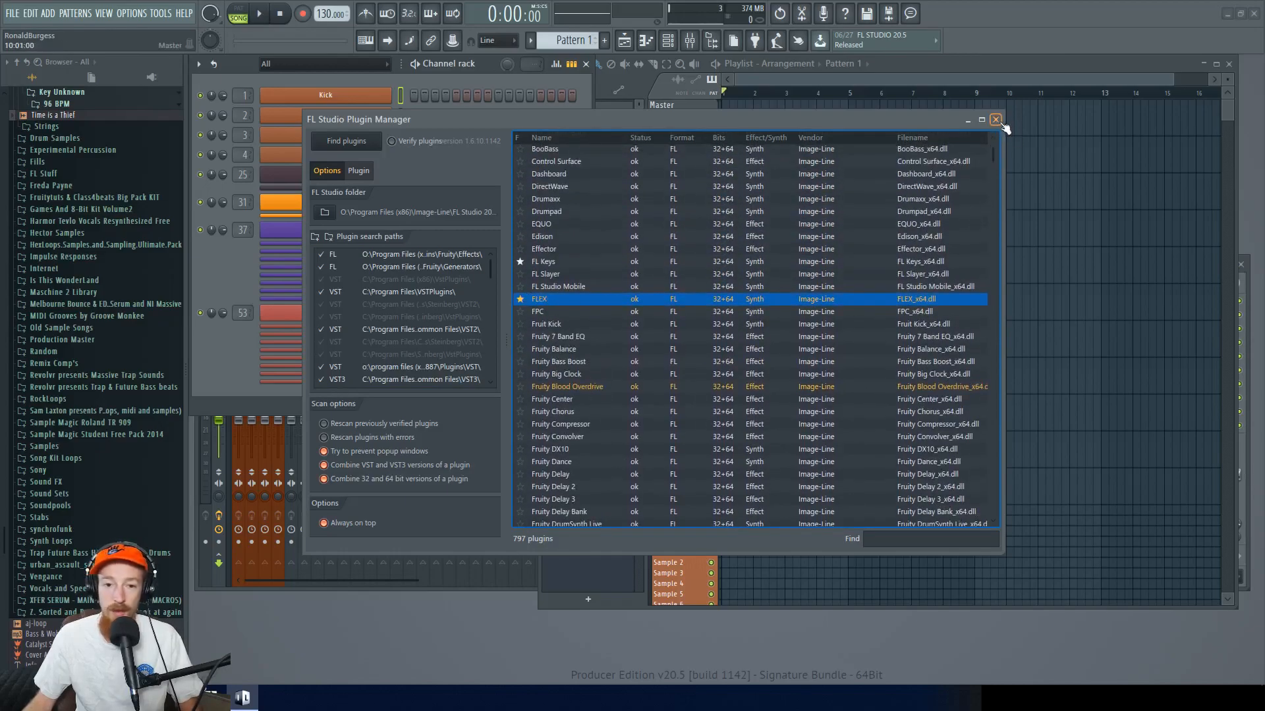
scroll(680, 307, down, 2)
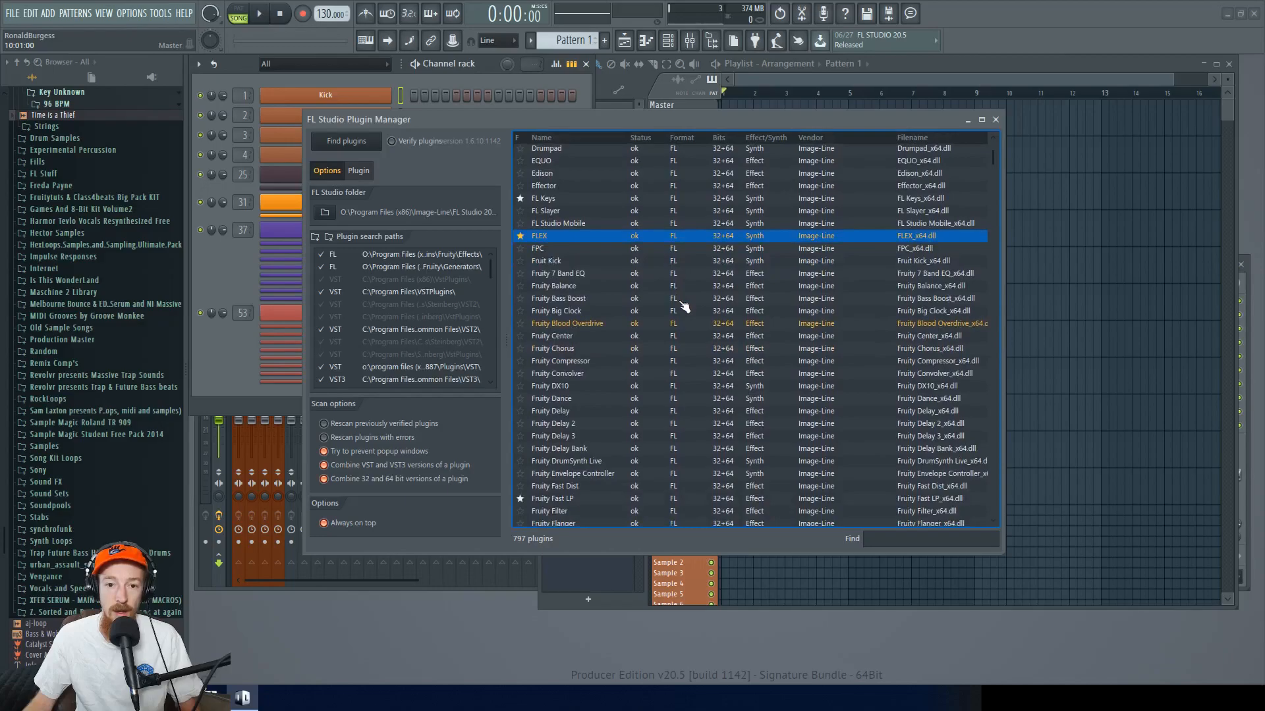
scroll(685, 306, up, 2)
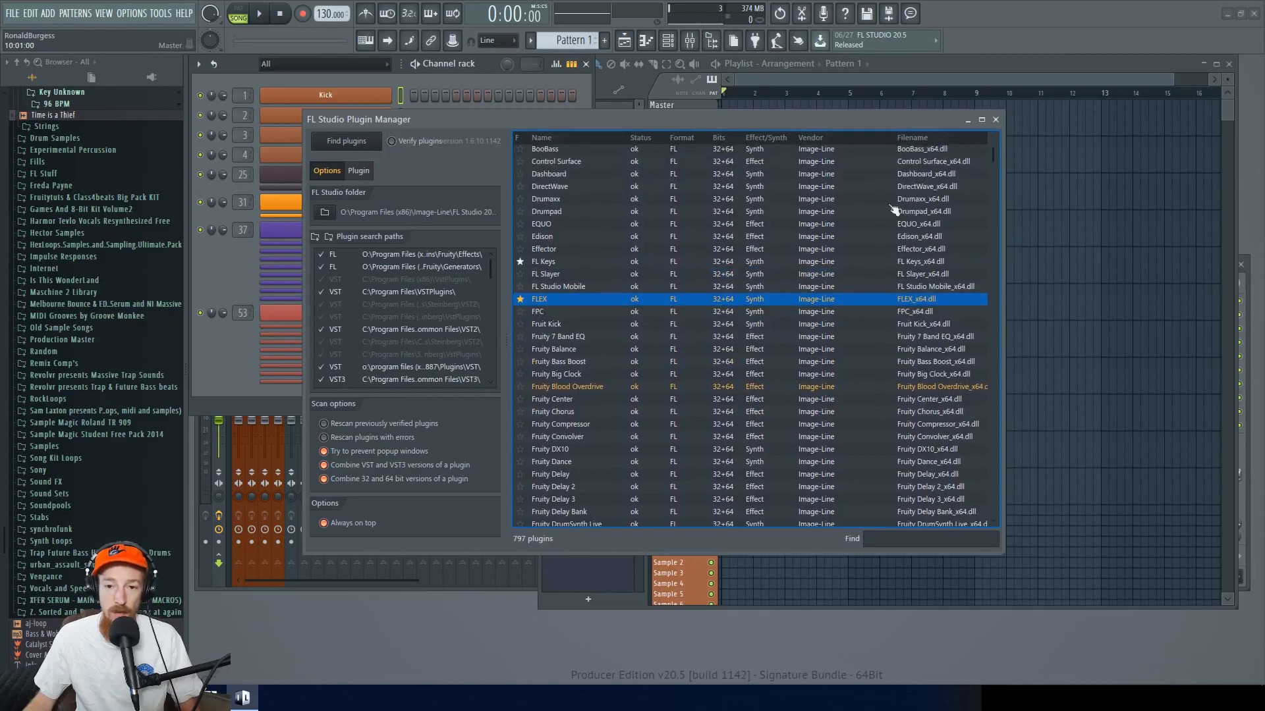
click(995, 120)
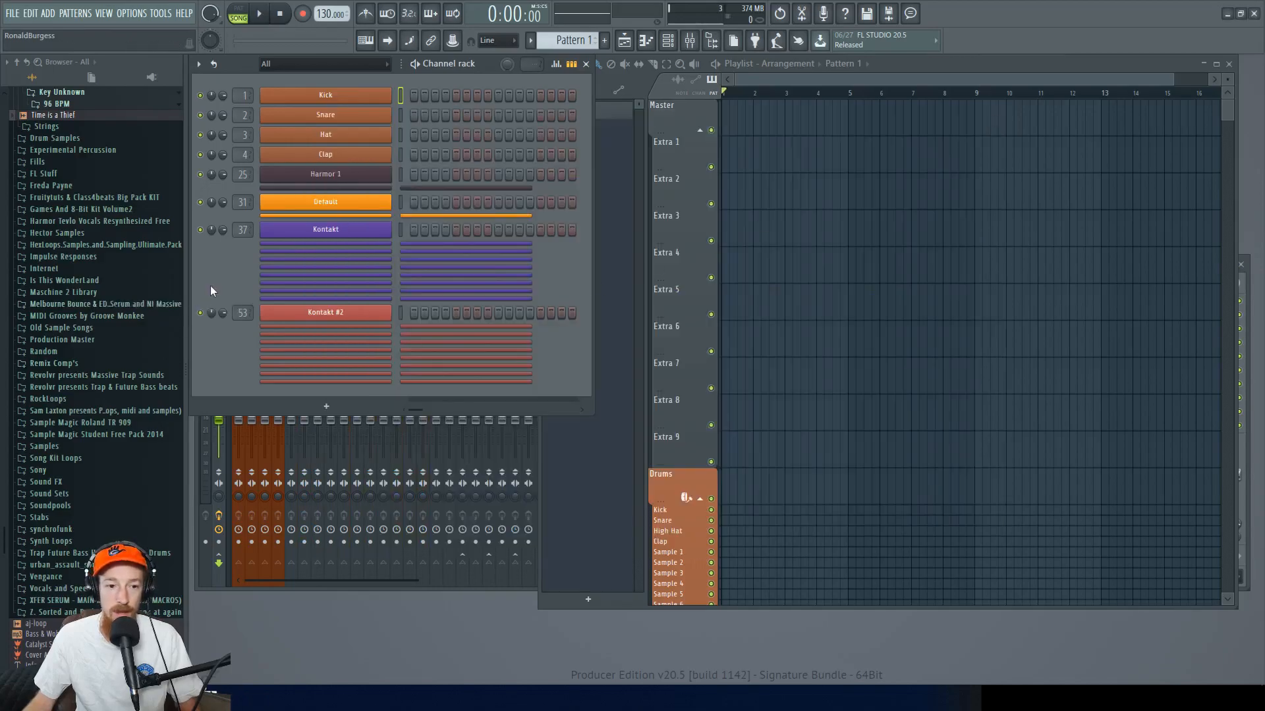
- Add a FLEX instrument channel to the channel rack and move its plugin window clear of the channel list
click(327, 407)
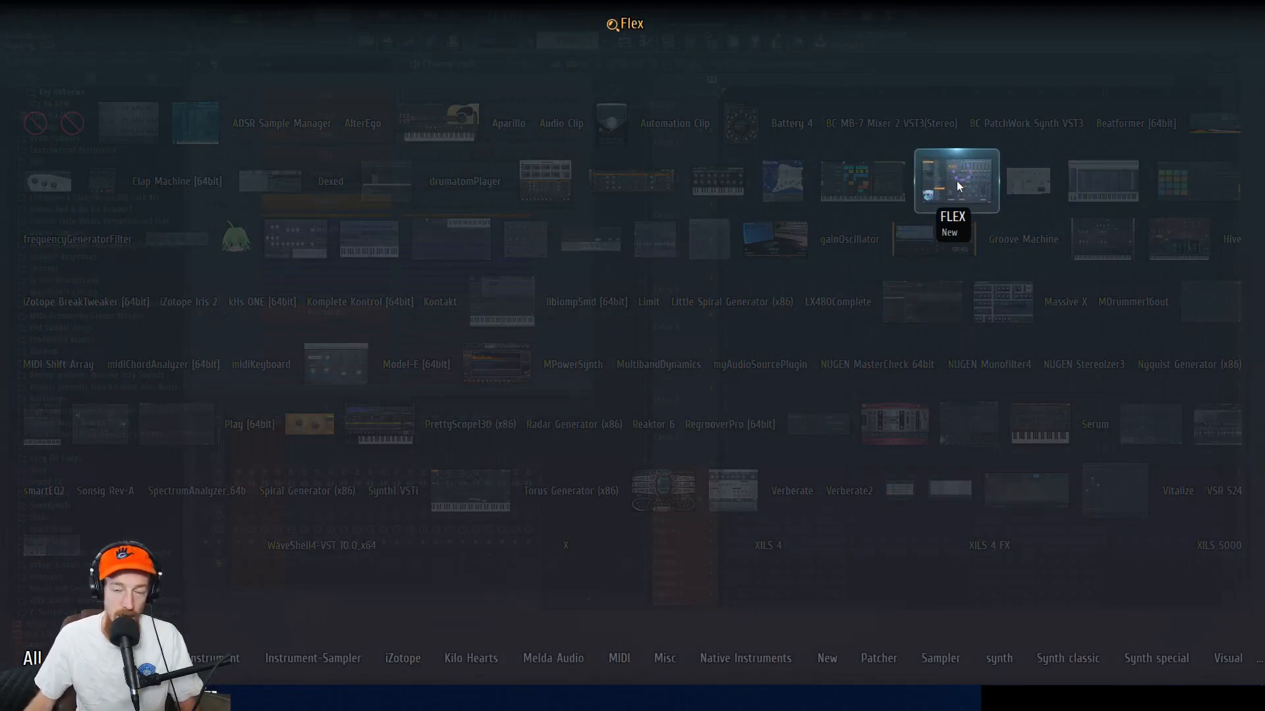
click(961, 221)
drag(765, 223, 916, 91)
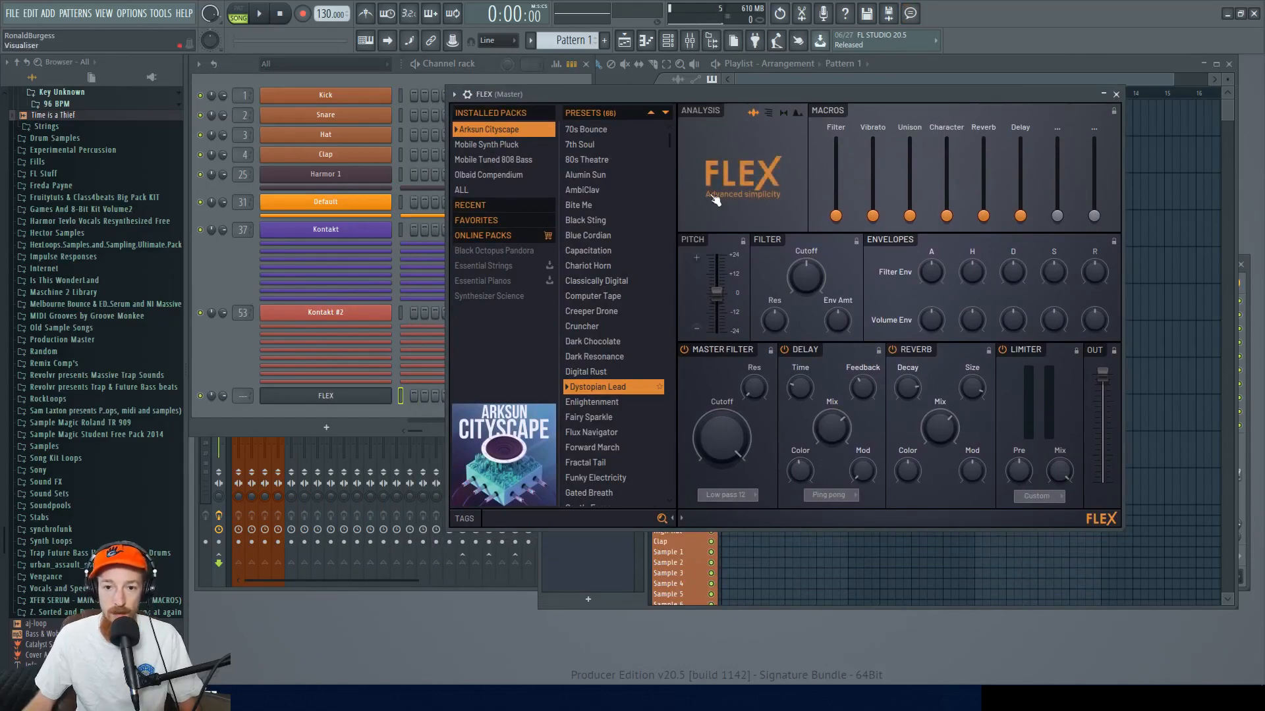
drag(847, 89, 823, 89)
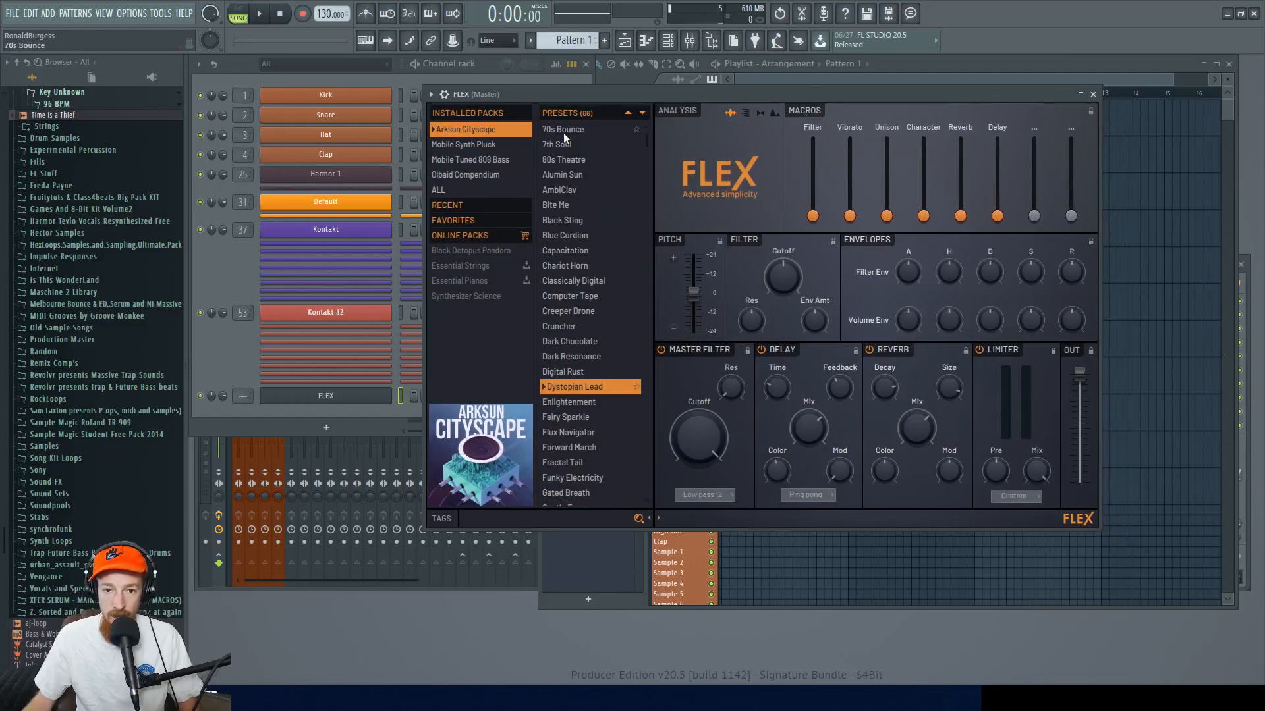
- Load the 70s Bounce preset from the Arksun Cityscape pack in FLEX
scroll(566, 244, down, 12)
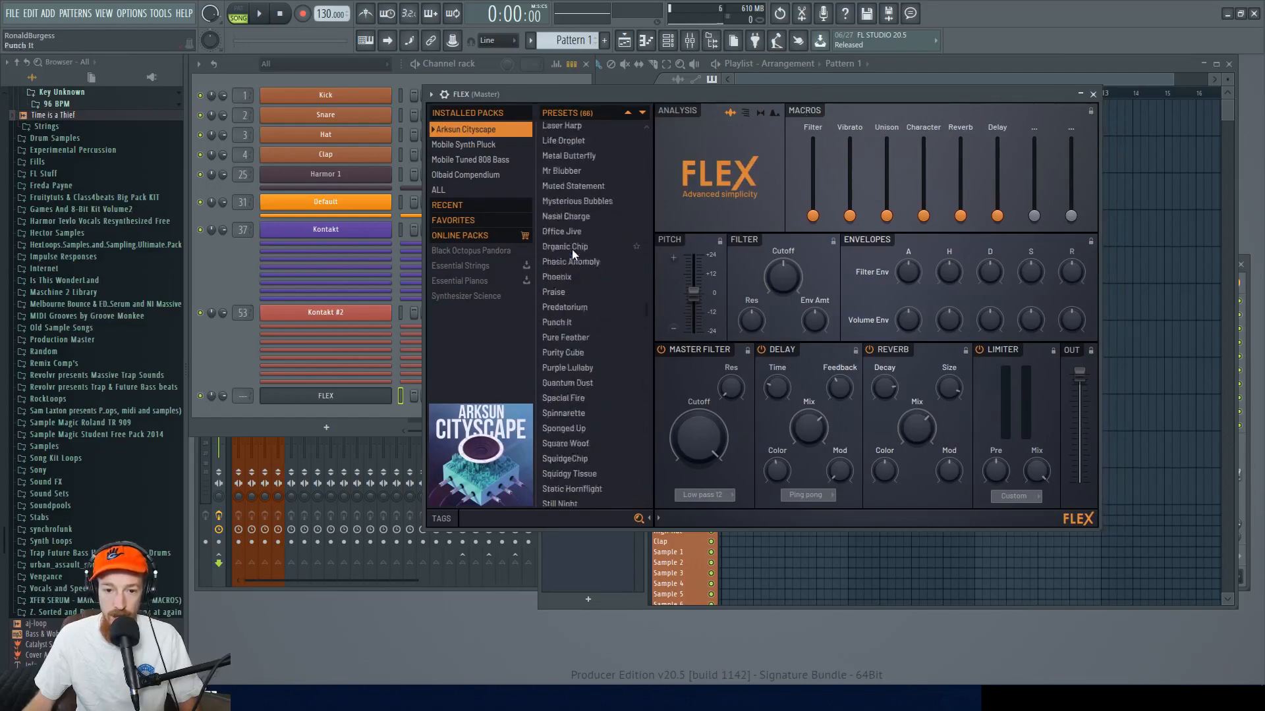
scroll(571, 250, up, 12)
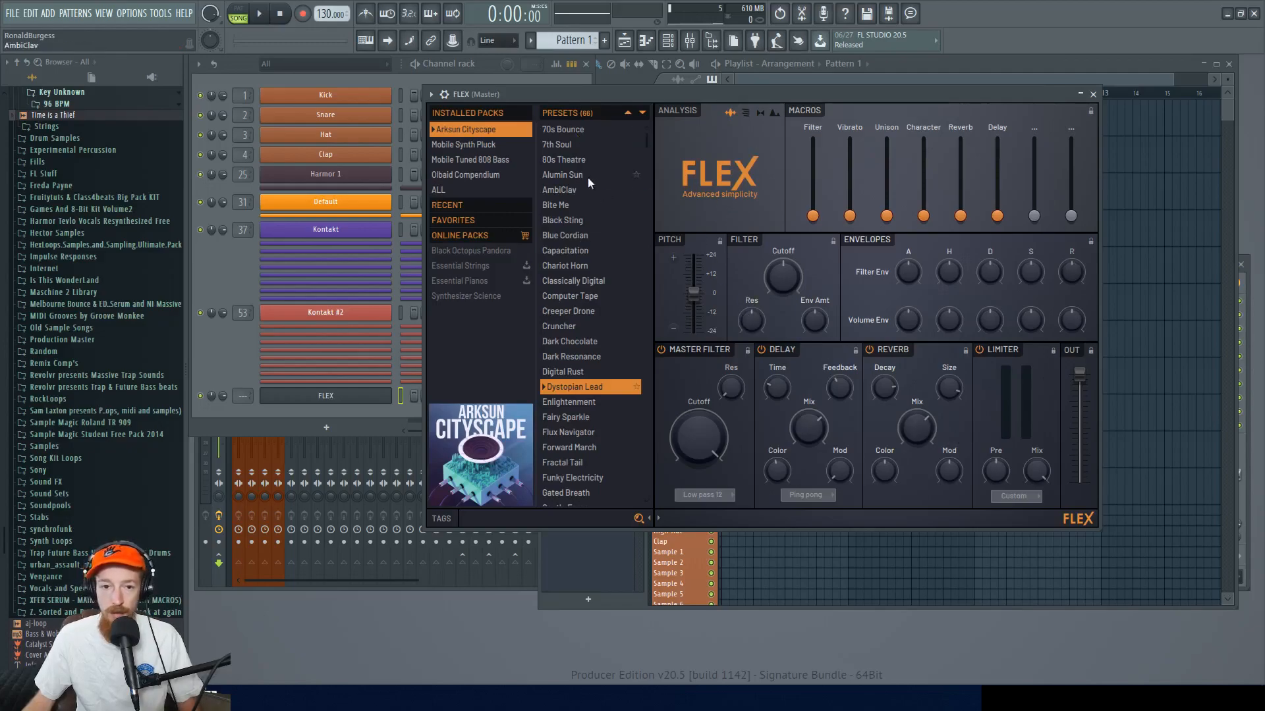
click(567, 135)
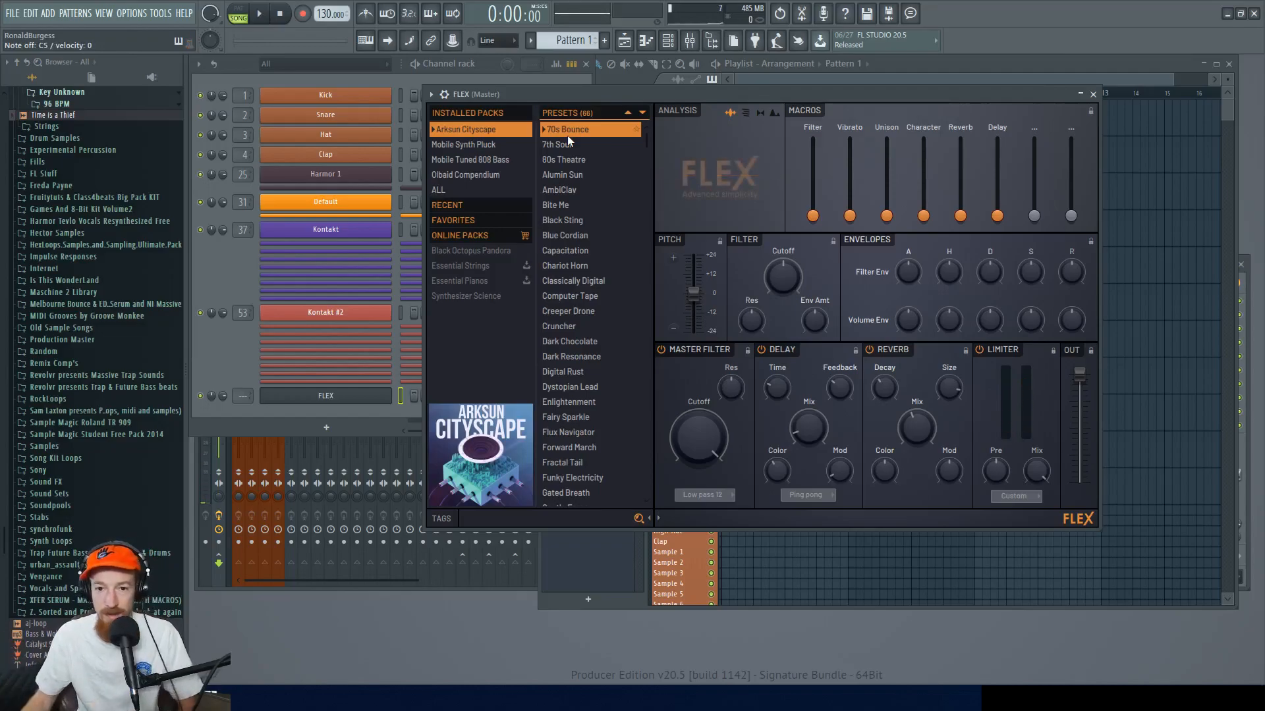
- Rename the FLEX channel as 70's
click(210, 275)
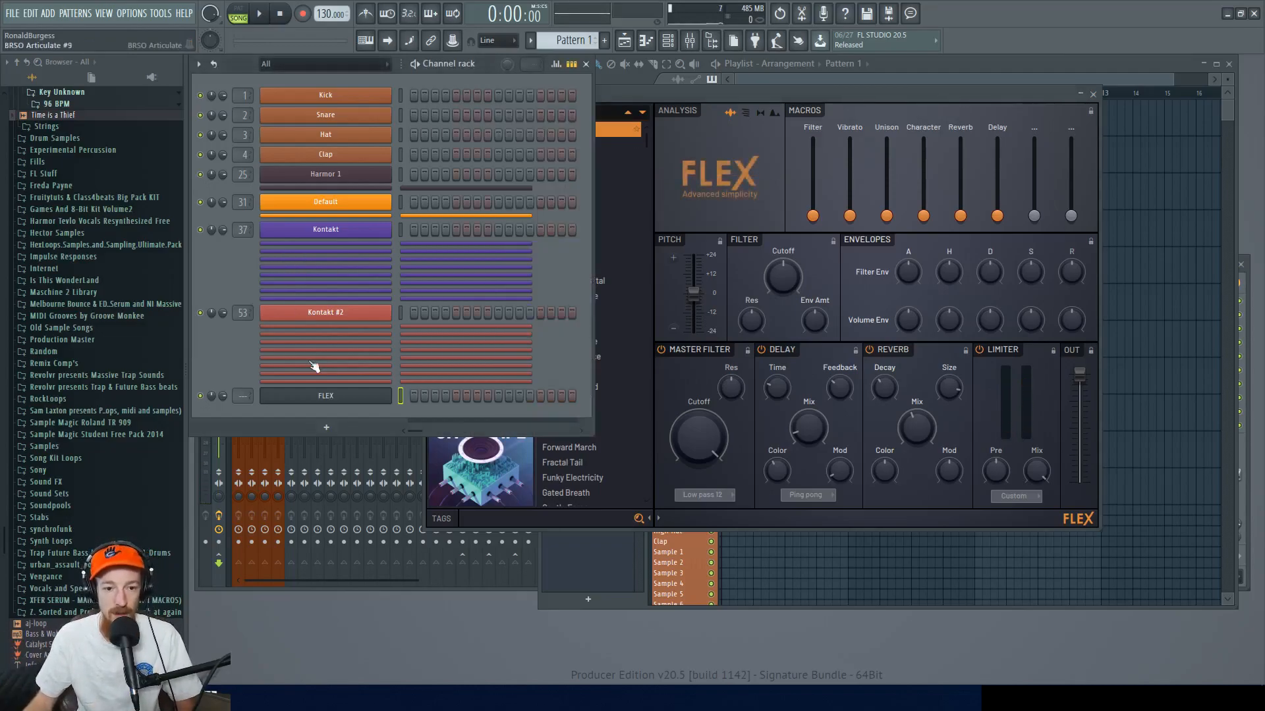
middle_click(333, 399)
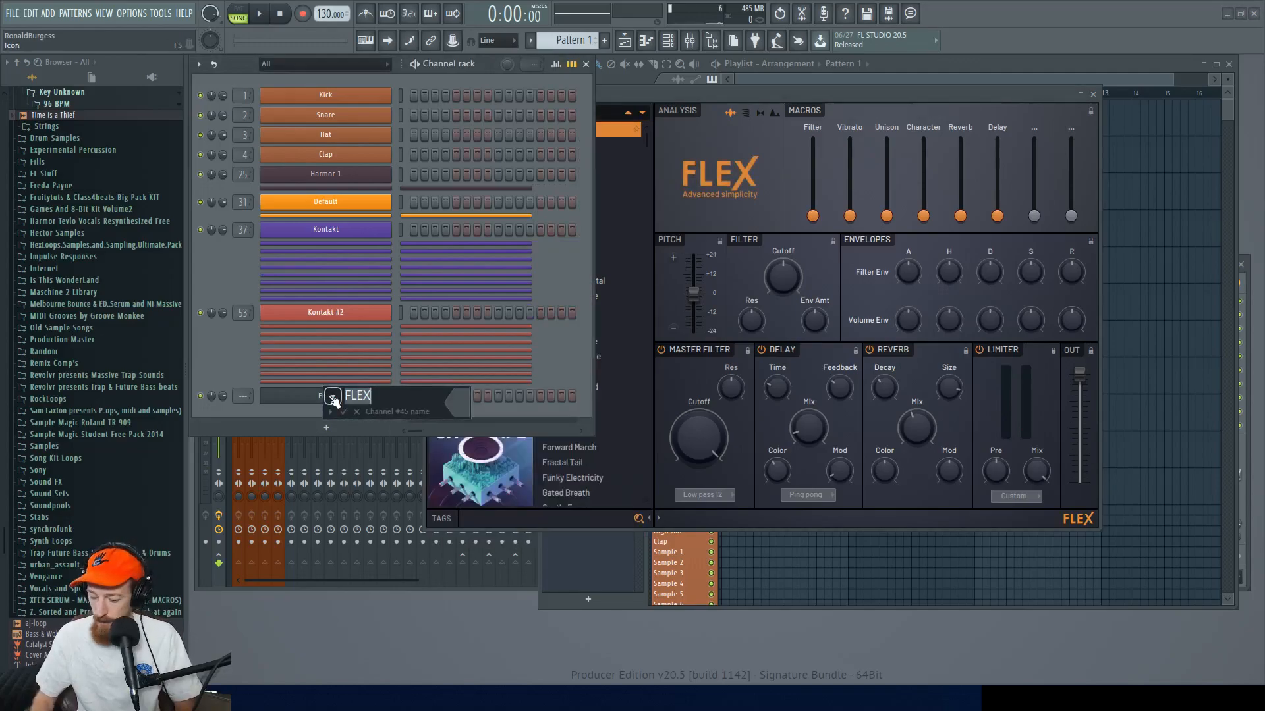
text(70's)
key(Return)
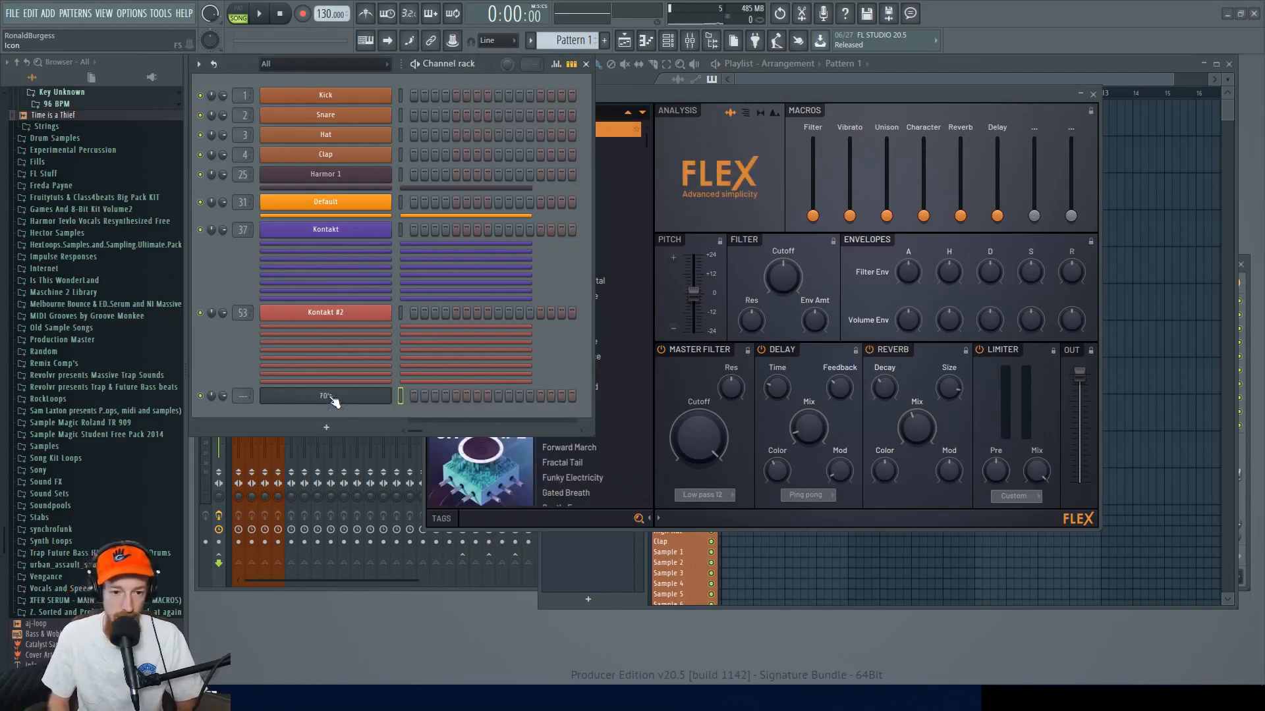
- Open the piano roll for the 70's channel and set the project tempo to 83 BPM
right_click(333, 398)
click(429, 398)
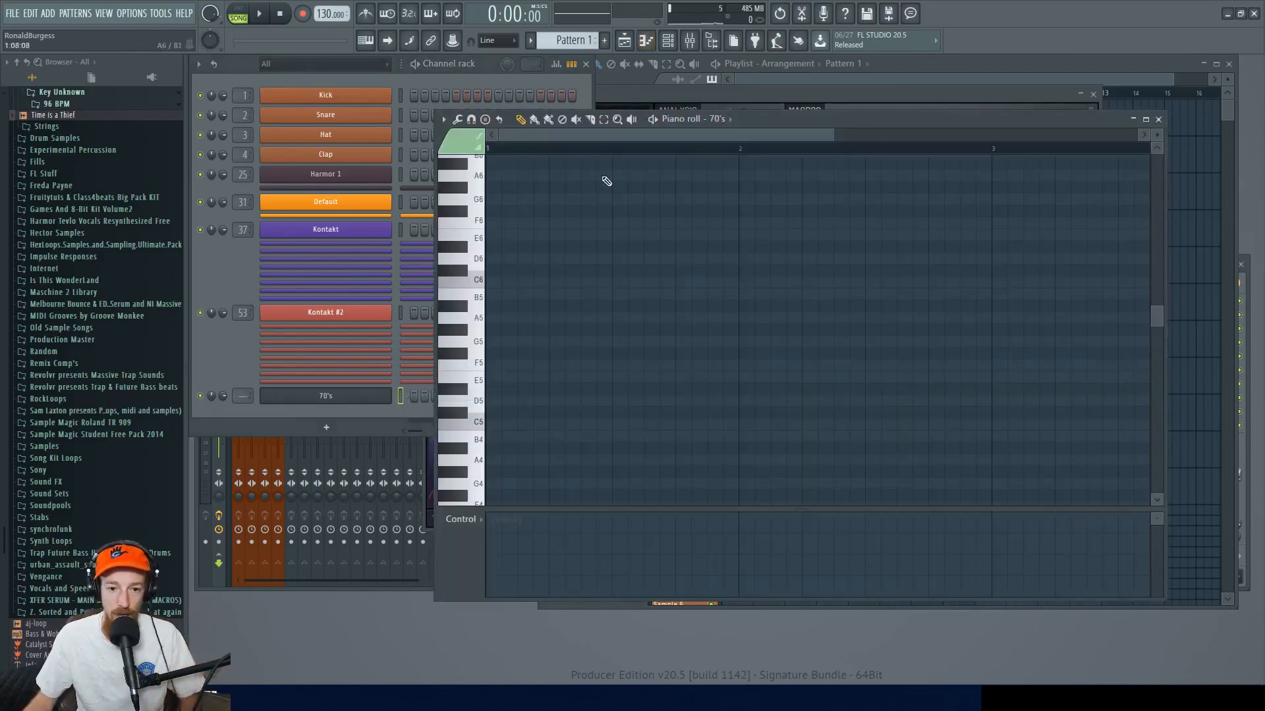
scroll(550, 294, up, 4)
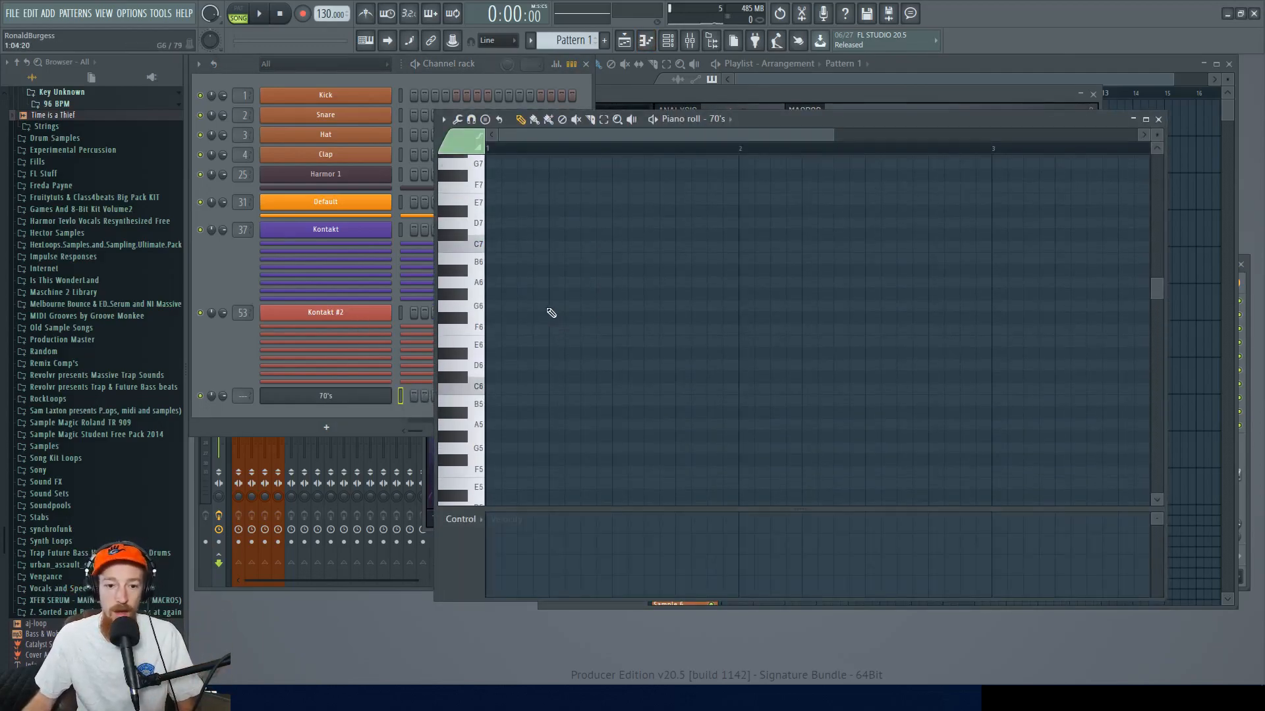
scroll(560, 290, down, 3)
scroll(514, 323, down, 3)
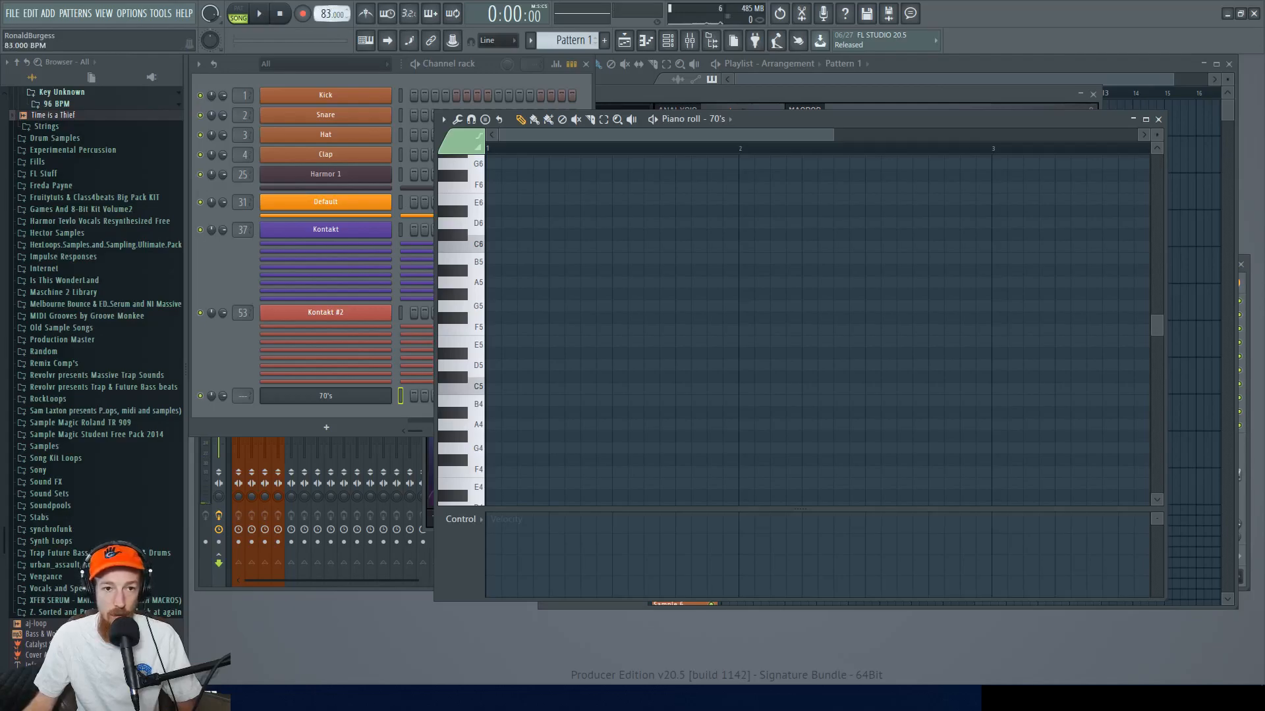
scroll(556, 247, down, 2)
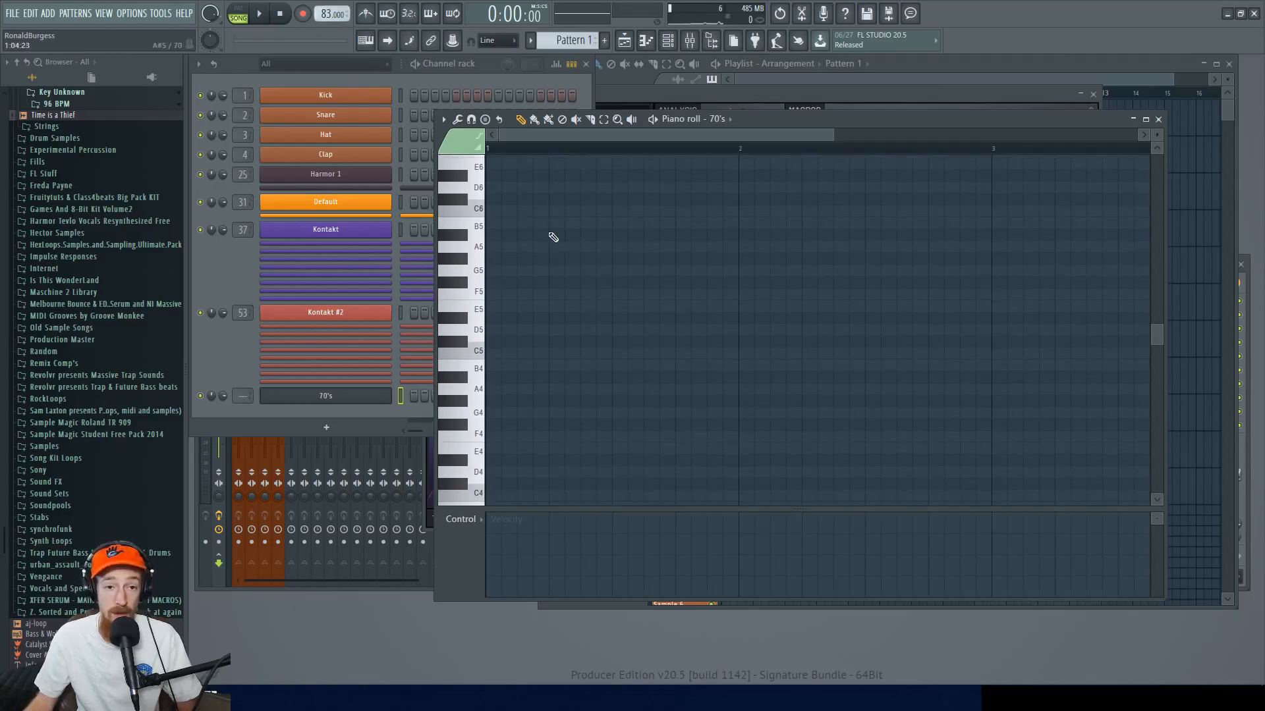
- Draw a descending run of consecutive C6, G5, D#5 and C5 notes from the start of bar 1
click(495, 355)
scroll(494, 354, down, 2)
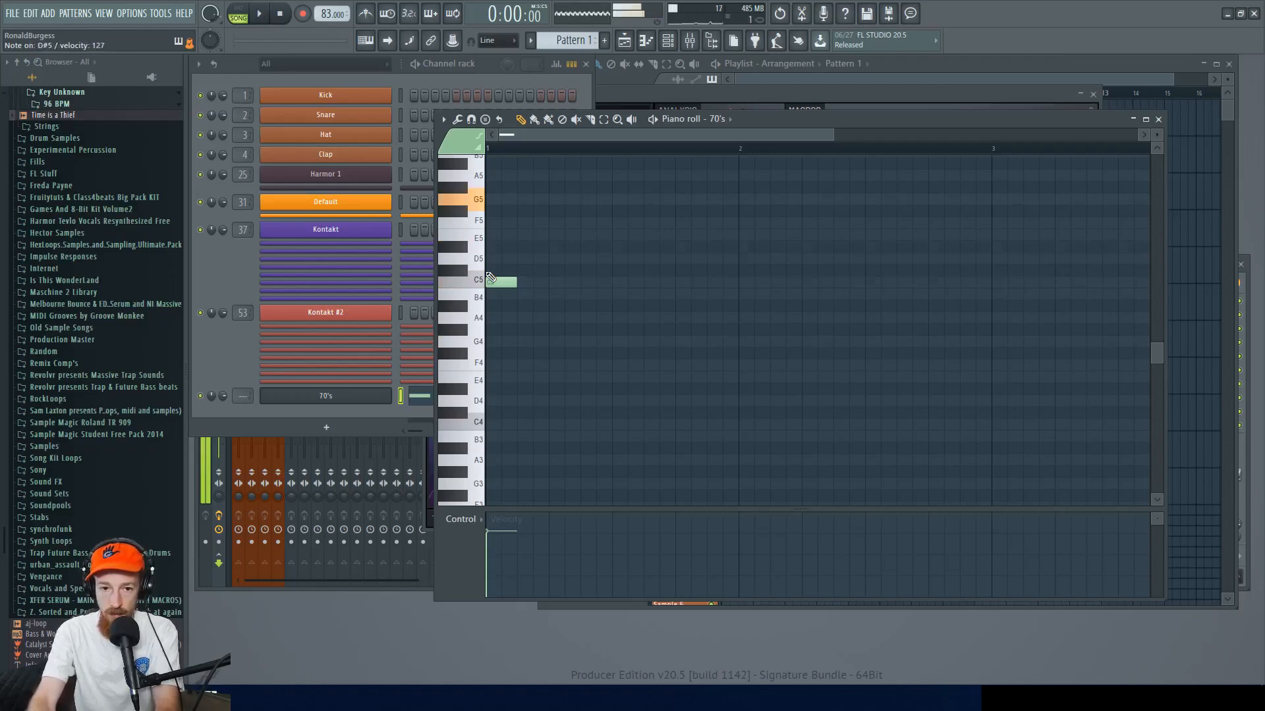
scroll(491, 277, up, 2)
click(498, 213)
right_click(501, 353)
click(526, 270)
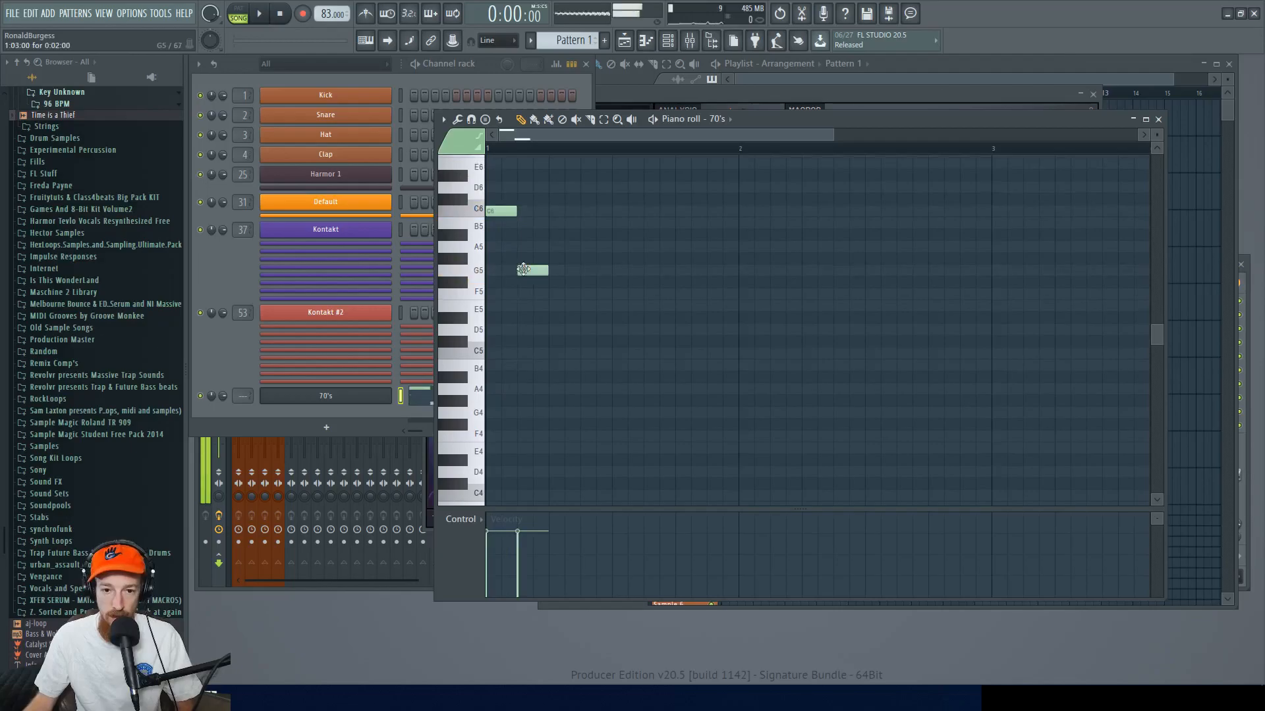
click(552, 310)
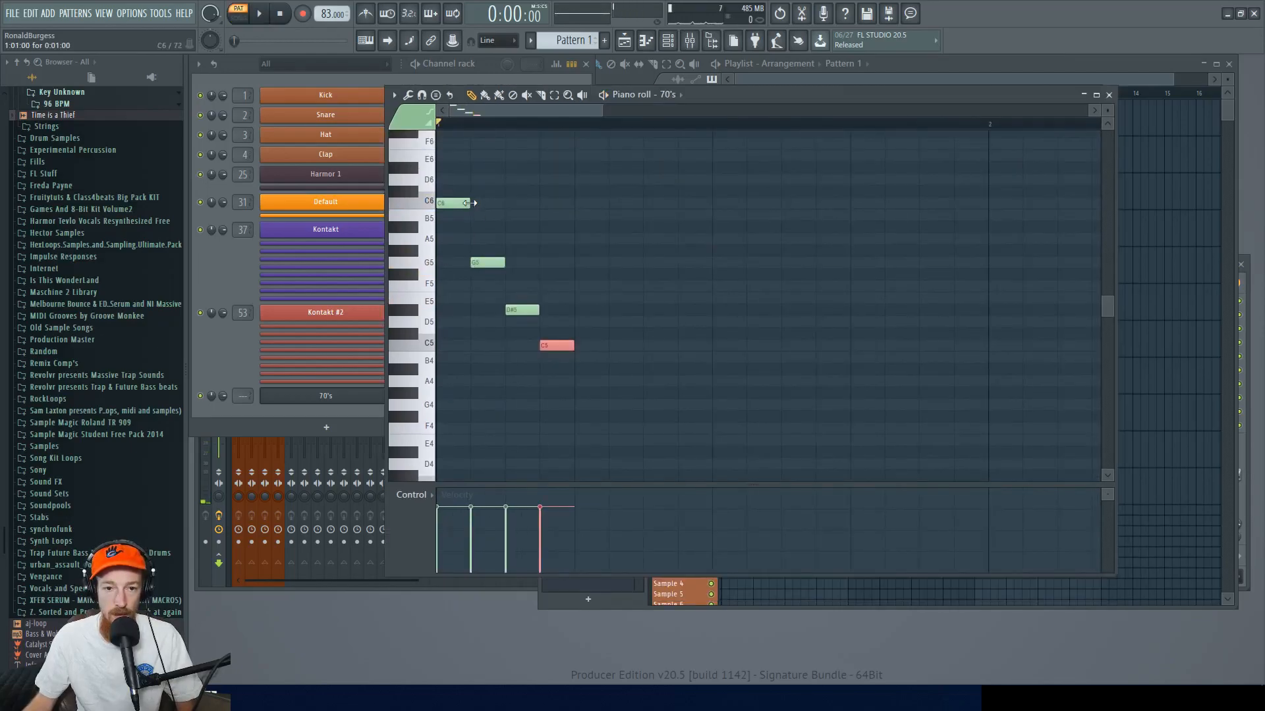
- Shorten the opening C6 note to about half its length and audition the pattern, with the tempo set to 93 BPM
drag(469, 202, 452, 202)
key(space)
key(space)
key(space)
key(space)
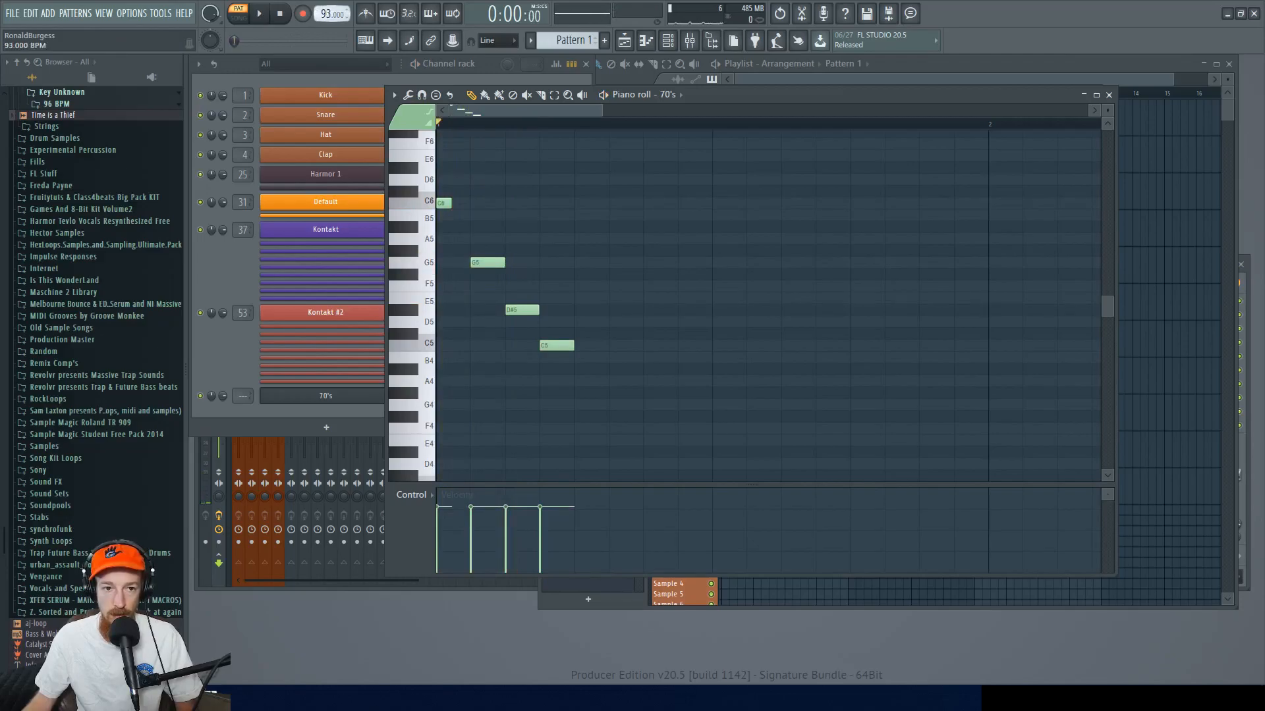
- Slightly shorten the G5 and D#5 notes, and lower the velocities of the G5, D#5 and C5 notes to softer, varied levels
key(space)
key(space)
drag(497, 311, 496, 322)
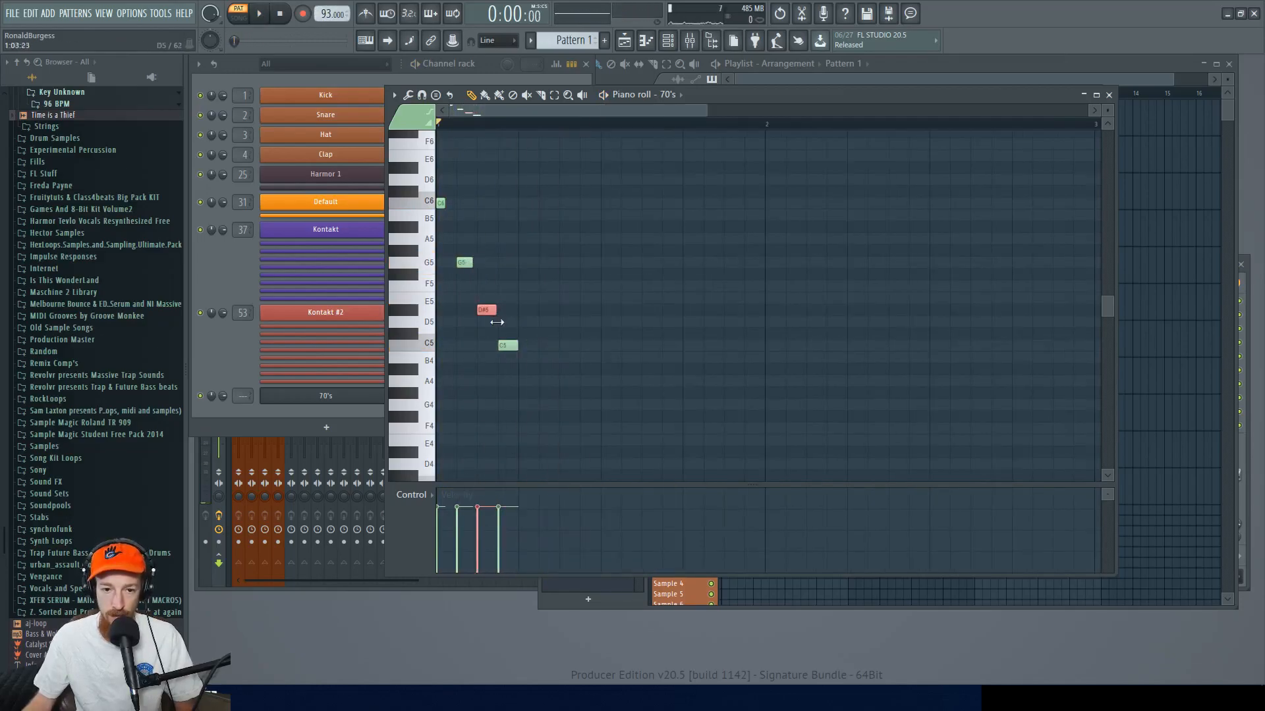
drag(456, 532, 502, 532)
key(space)
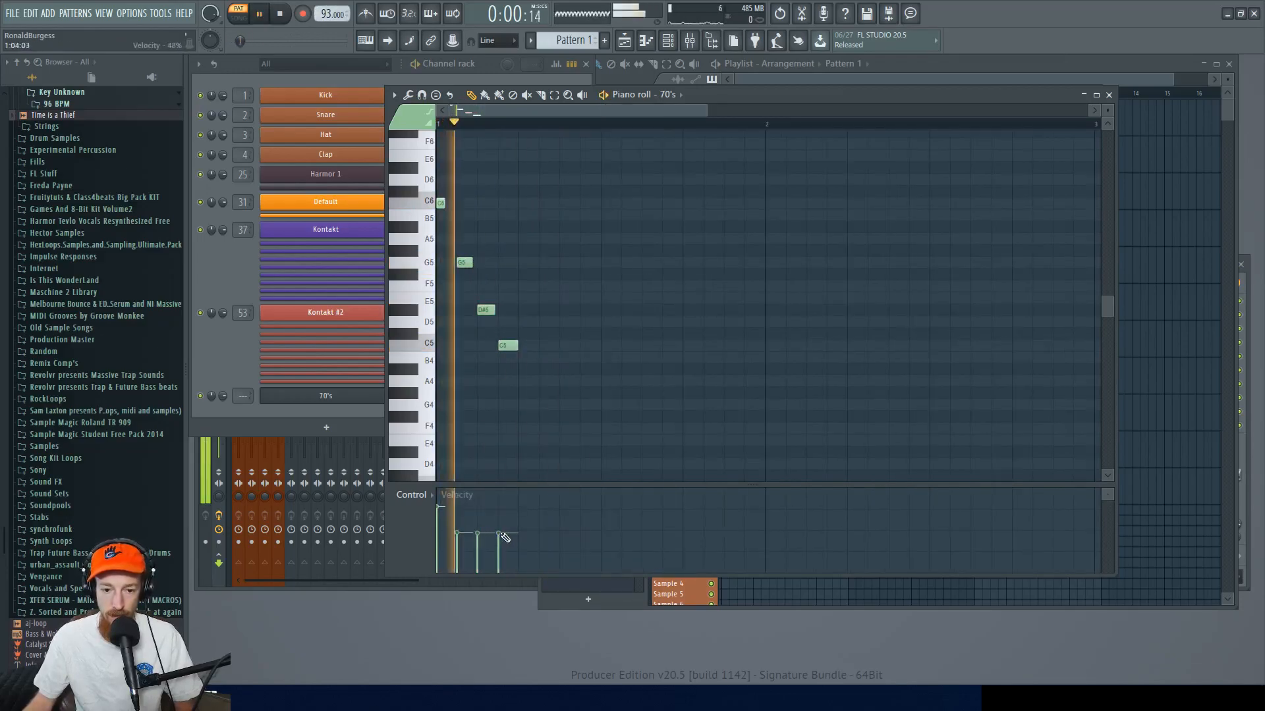
key(space)
ctrl+scroll(484, 355, up, 3)
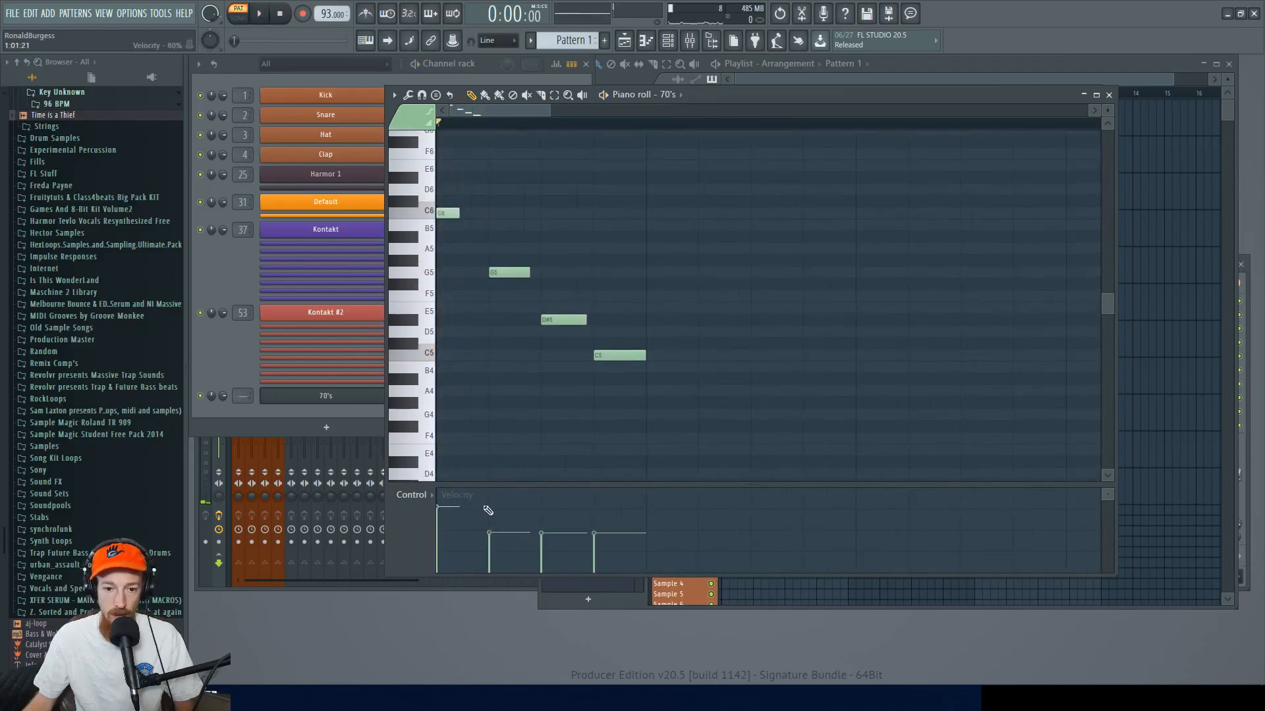
key(space)
key(space)
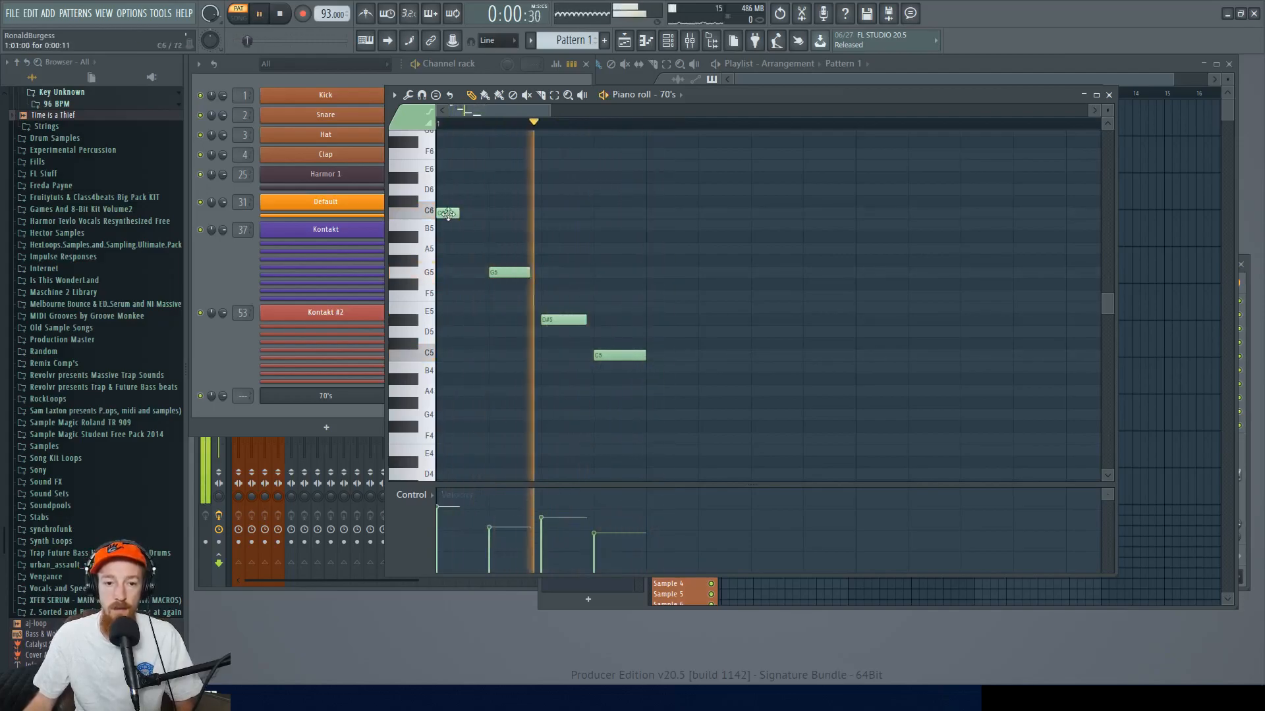
- Repeat the four-note run until it fills bar 1, and vary the velocities of the repeated C6 notes
key(ctrl+a)
mouse_move(446, 216)
mouse_down()
mouse_move(700, 228)
mouse_move(663, 214)
mouse_up()
scroll(685, 256, down, 3)
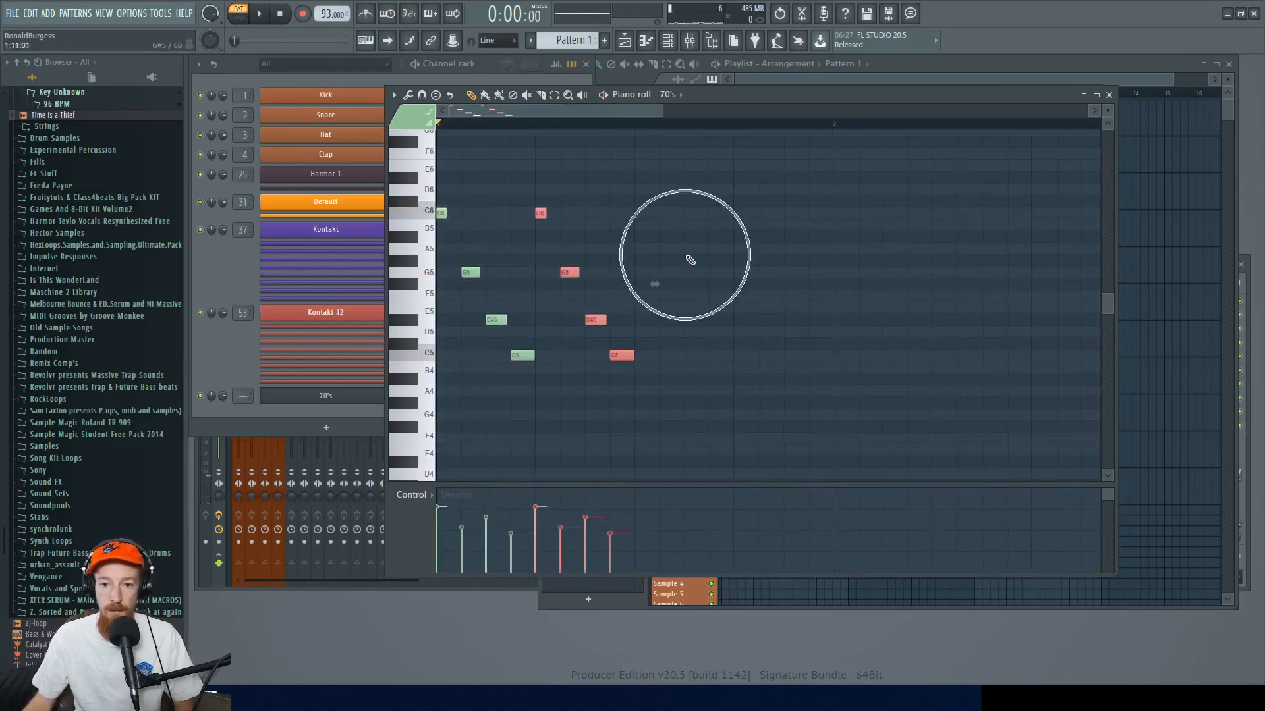
key(space)
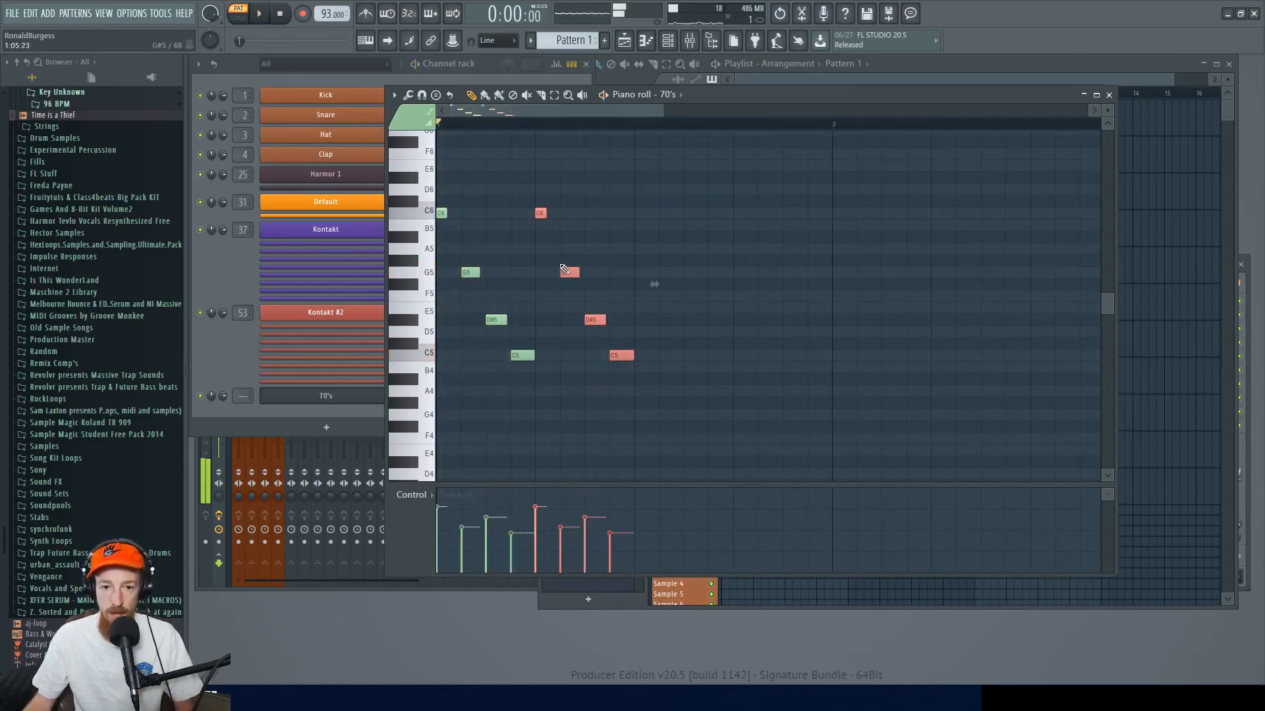
click(547, 523)
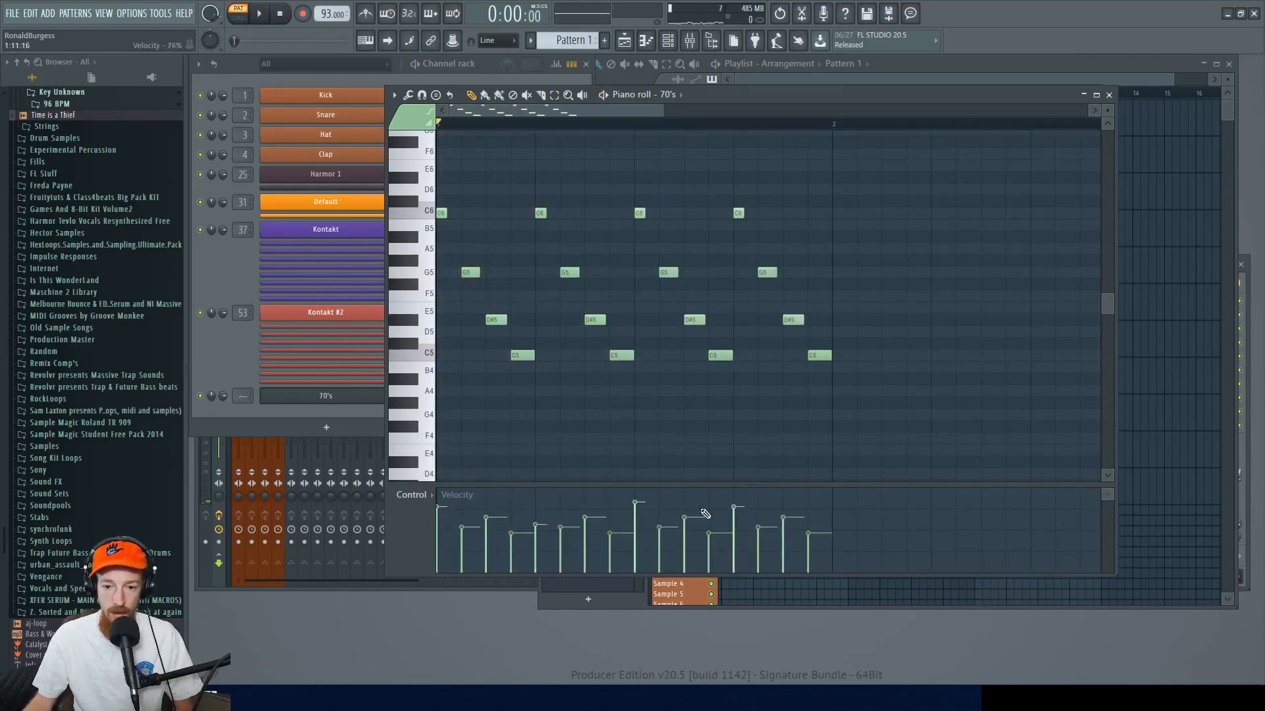
- Duplicate bar 1 into bar 2, raise the four G5 notes of bar 2 to G#5, and audition the change
key(space)
scroll(743, 354, down, 2)
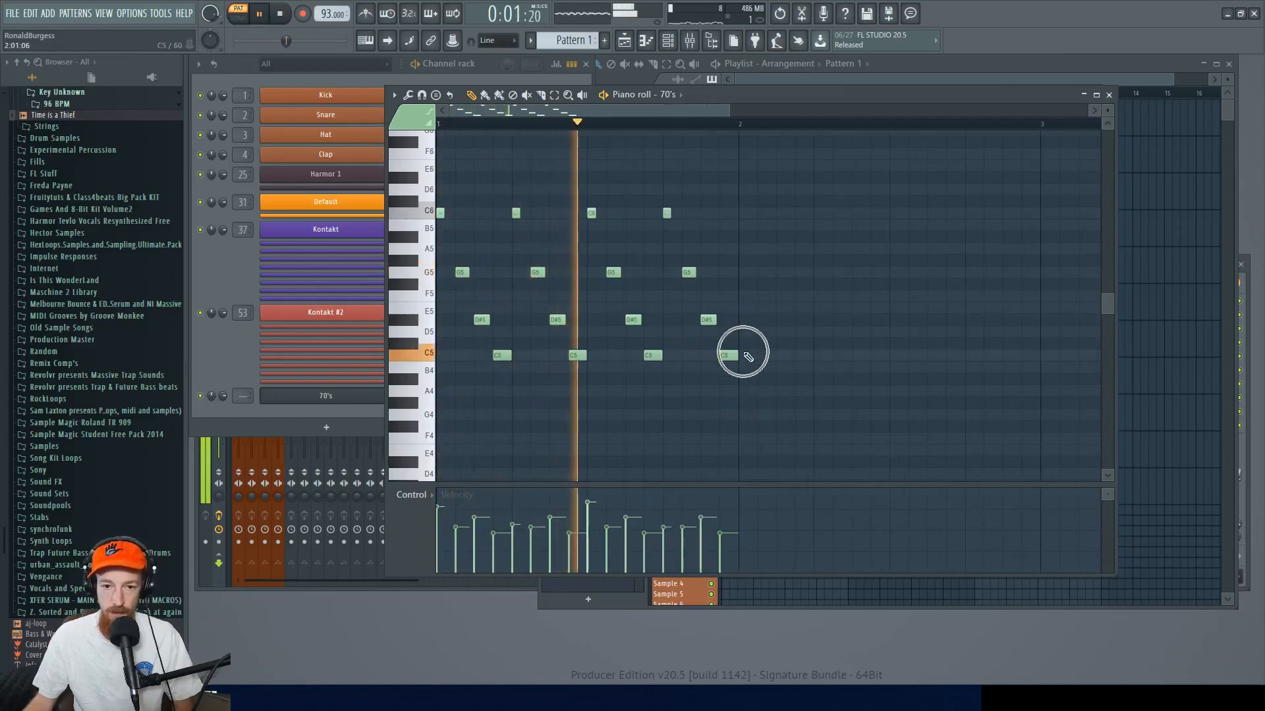
key(ctrl+b)
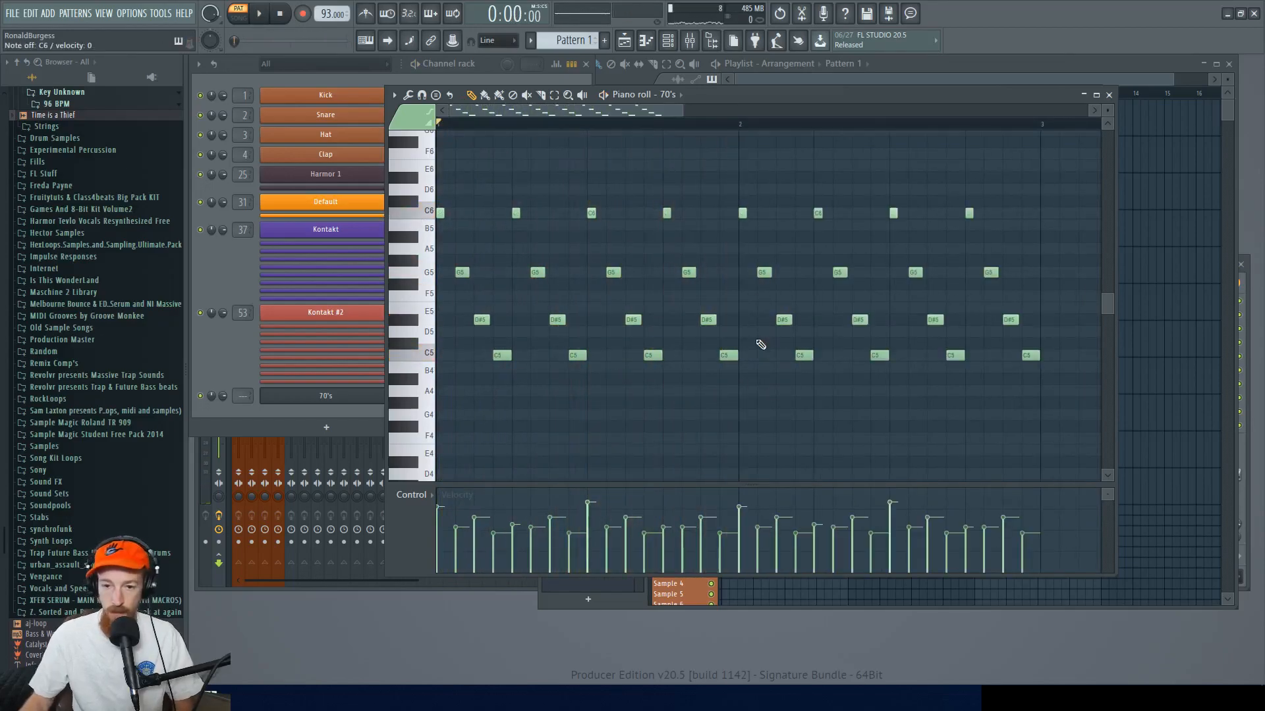
drag(764, 270, 910, 272)
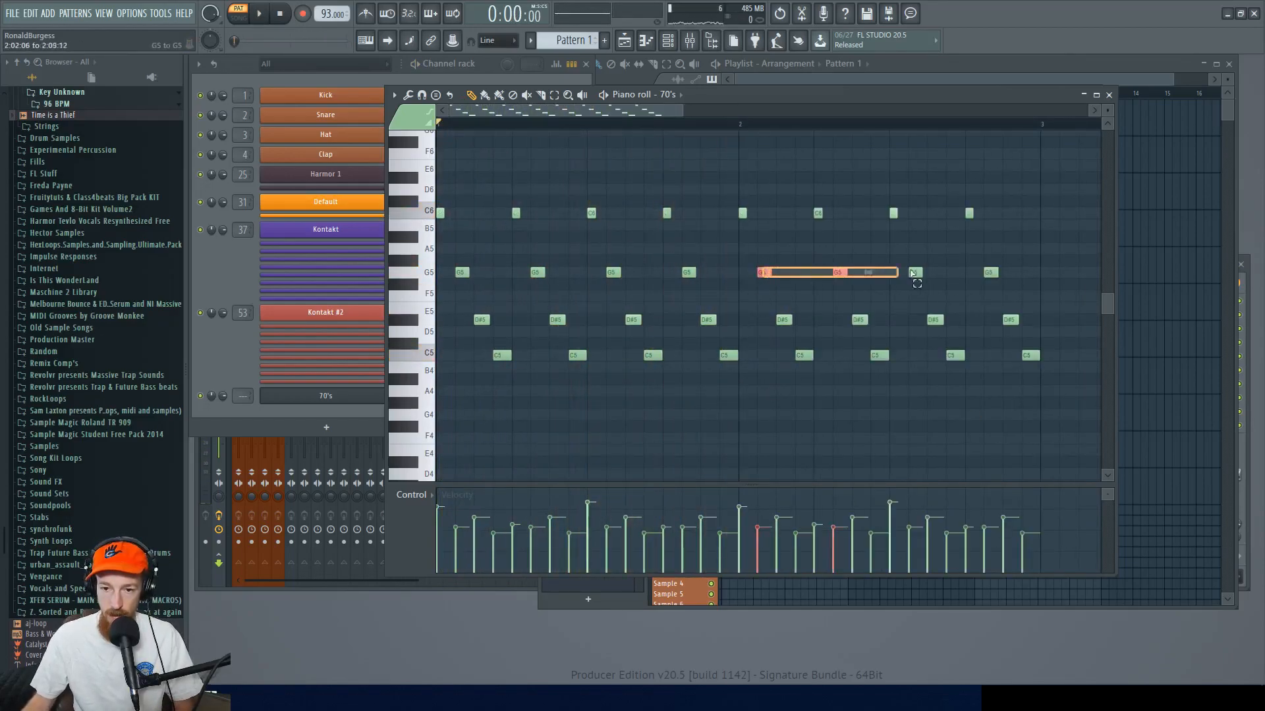
drag(988, 277, 986, 257)
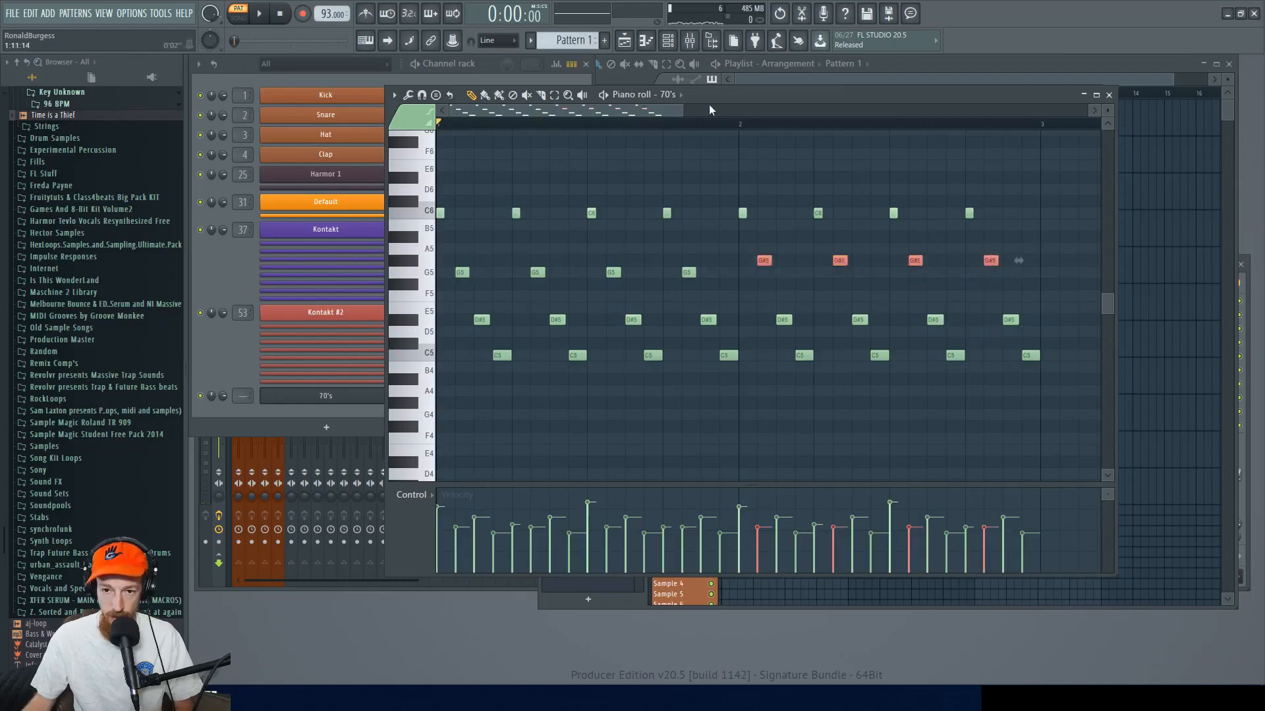
key(space)
scroll(767, 220, down, 2)
drag(758, 175, 686, 166)
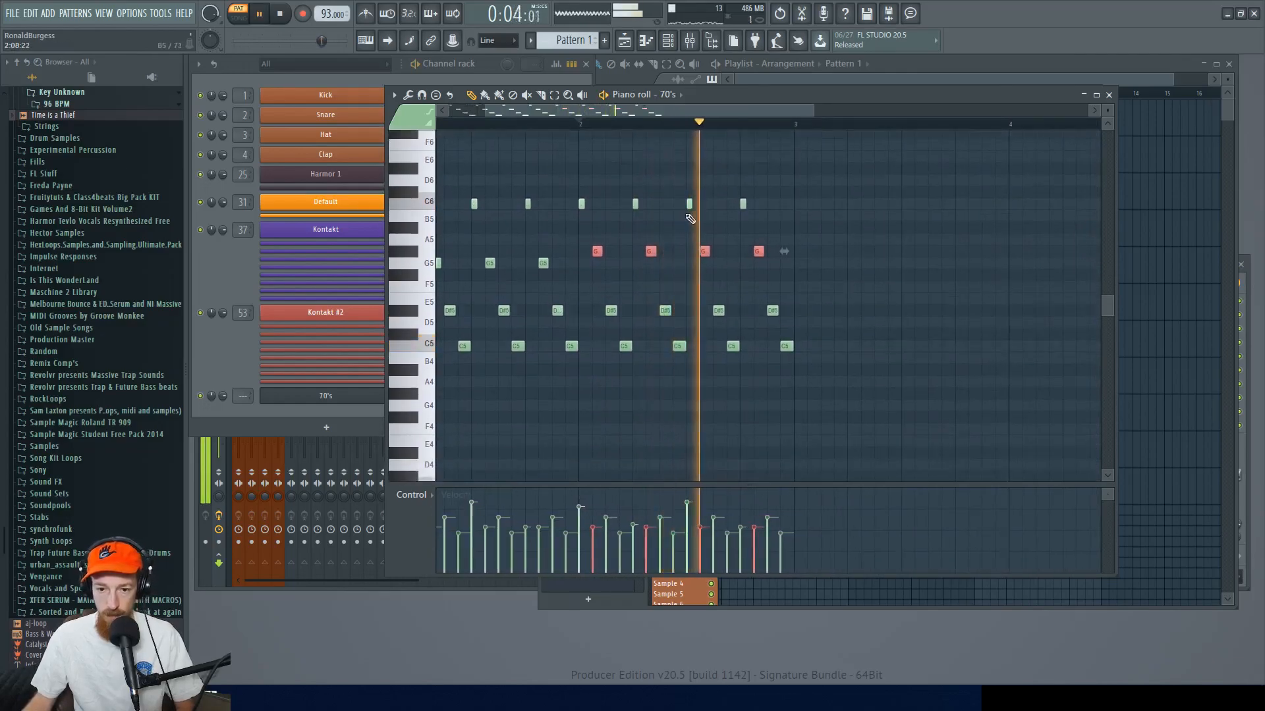
key(space)
- Copy all the notes of bar 2 into bar 3 and play the pattern
drag(578, 187, 828, 399)
drag(579, 174, 827, 392)
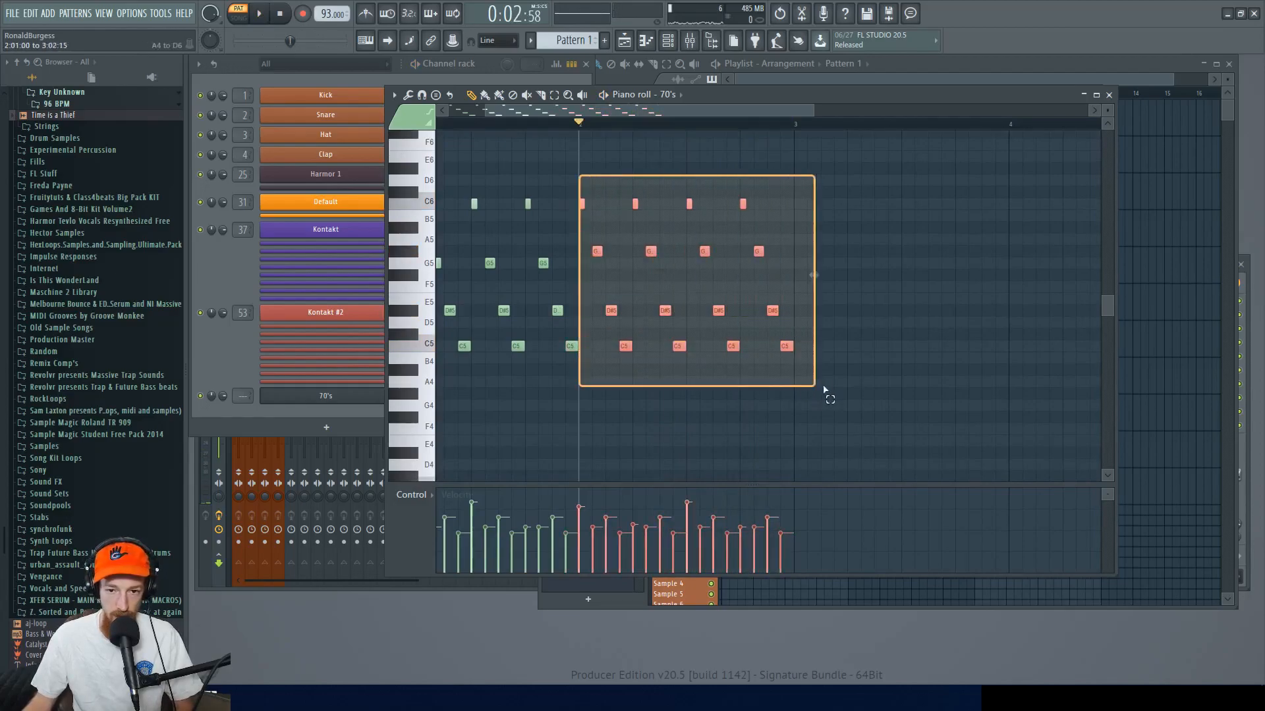
drag(785, 347, 1004, 347)
ctrl+click(975, 393)
scroll(953, 403, up, 2)
drag(955, 401, 845, 400)
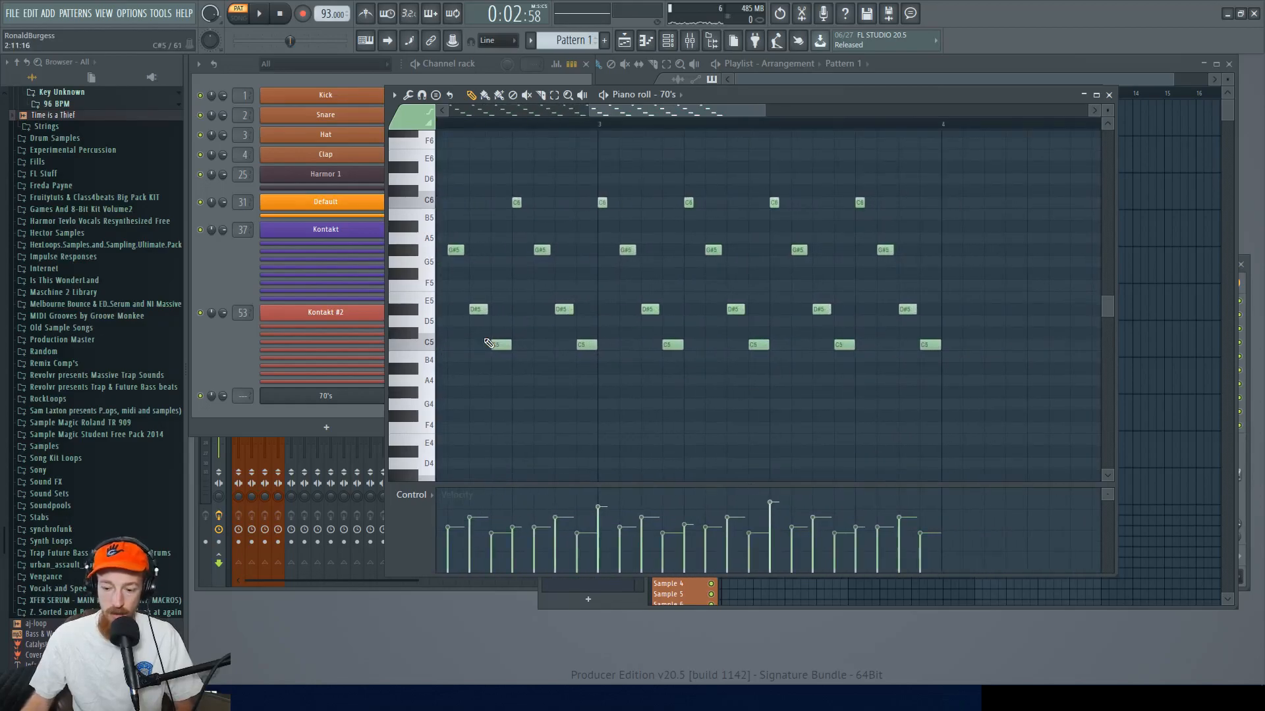
key(space)
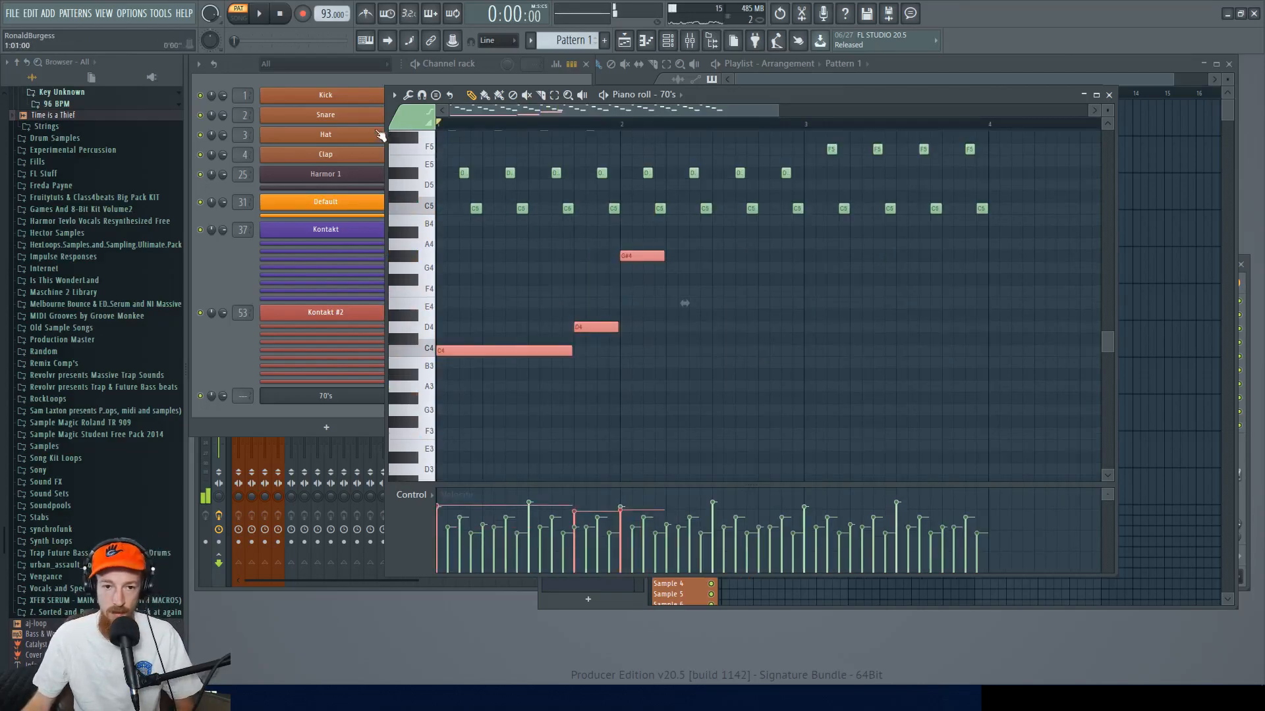
- Lengthen the G#4 bass note in bar 2 to about three quarters of the bar and audition the pattern with it
key(space)
key(shift+Left)
key(shift+Left)
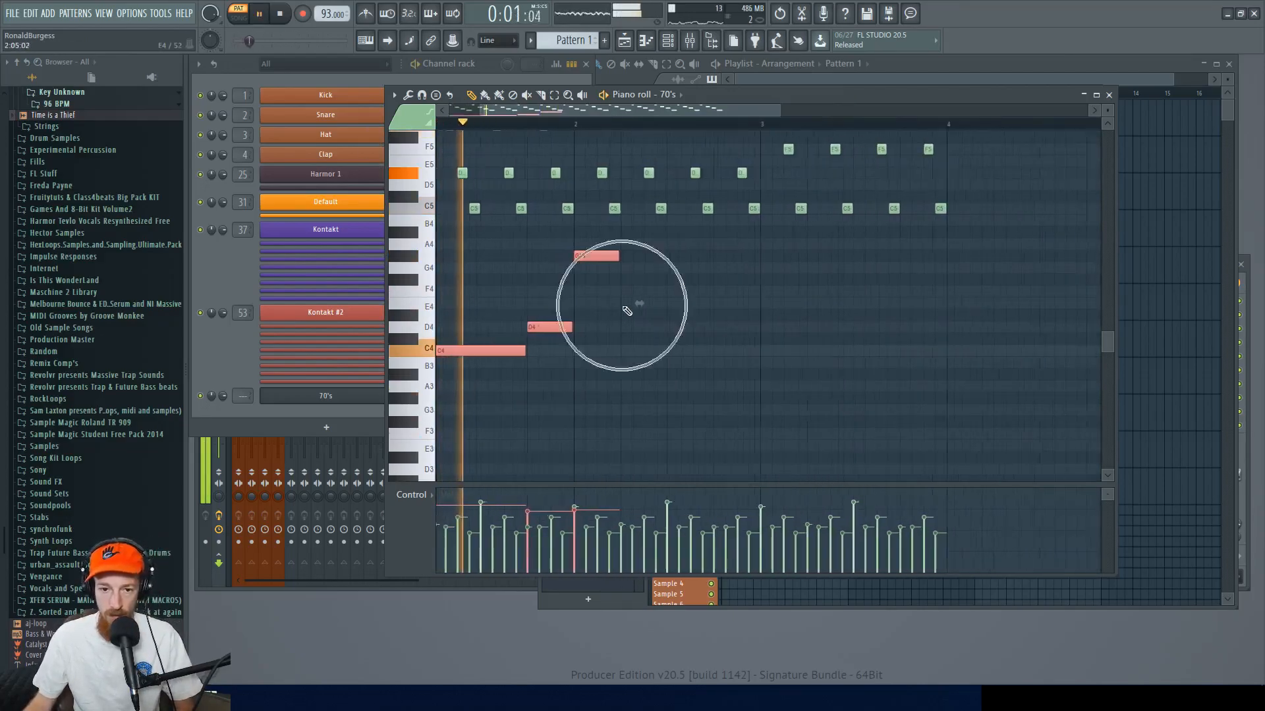
scroll(626, 311, up, 3)
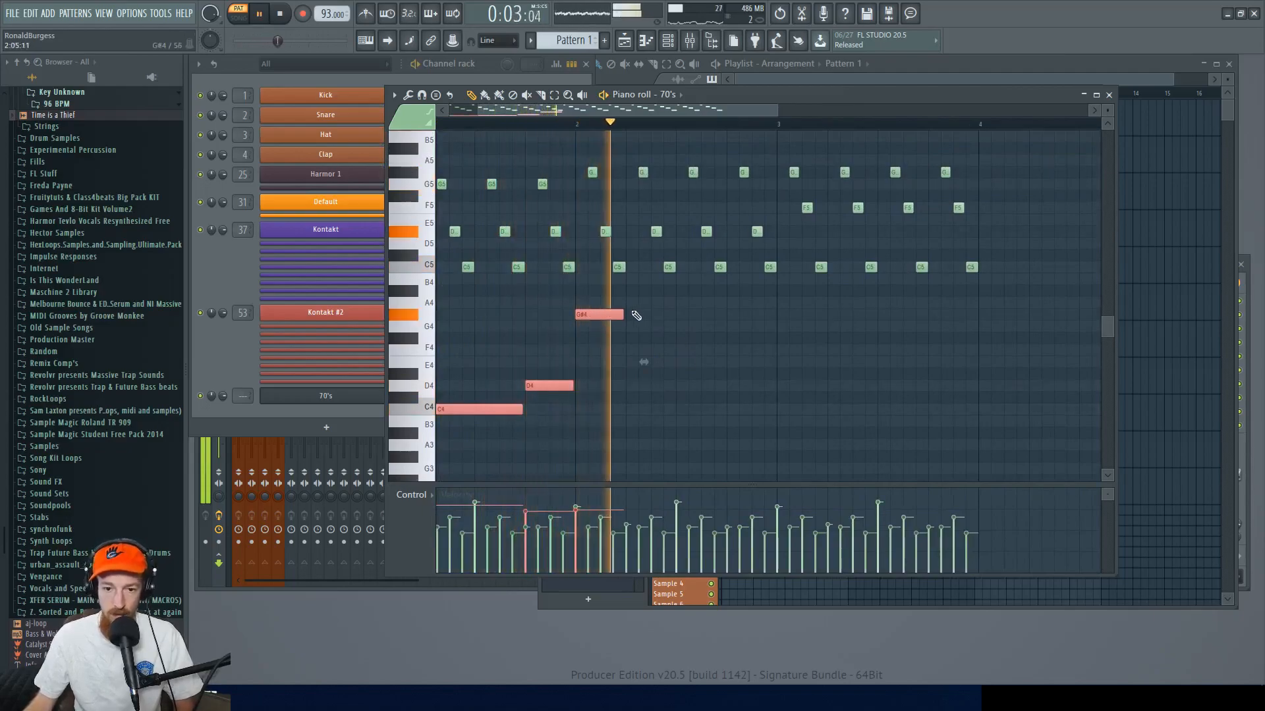
key(space)
drag(623, 314, 653, 320)
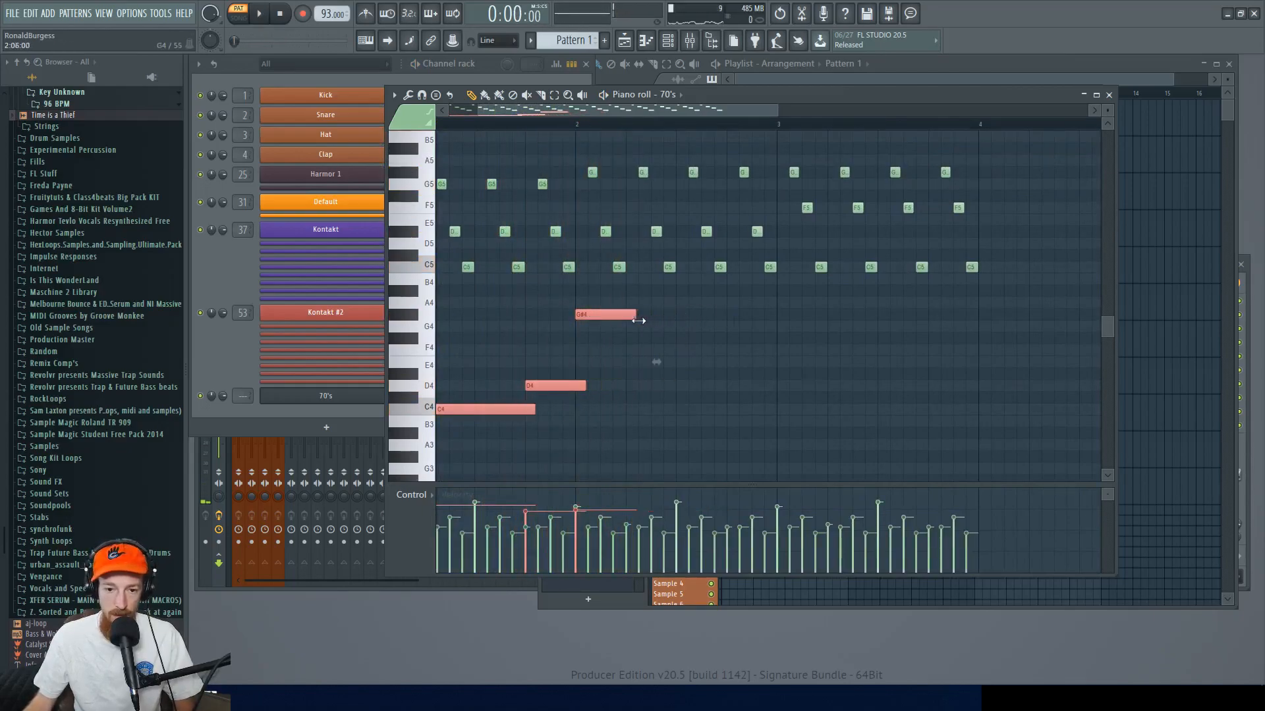
click(623, 331)
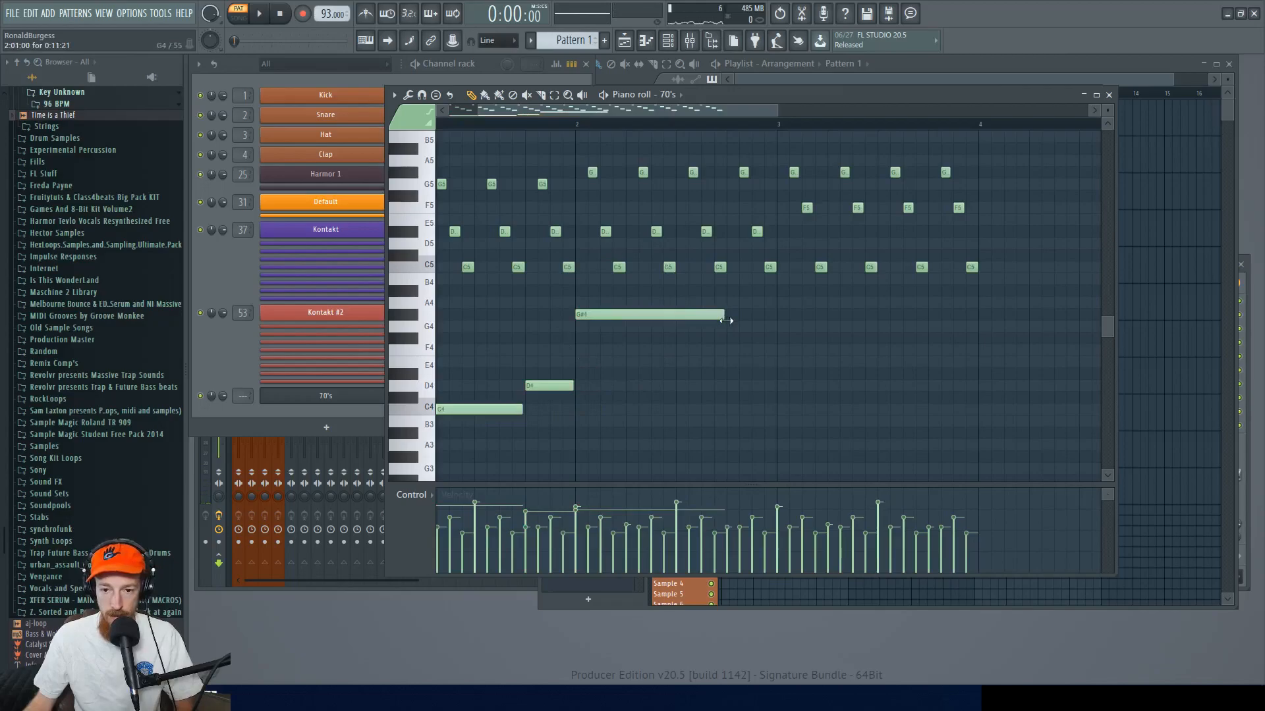
key(space)
scroll(734, 366, down, 2)
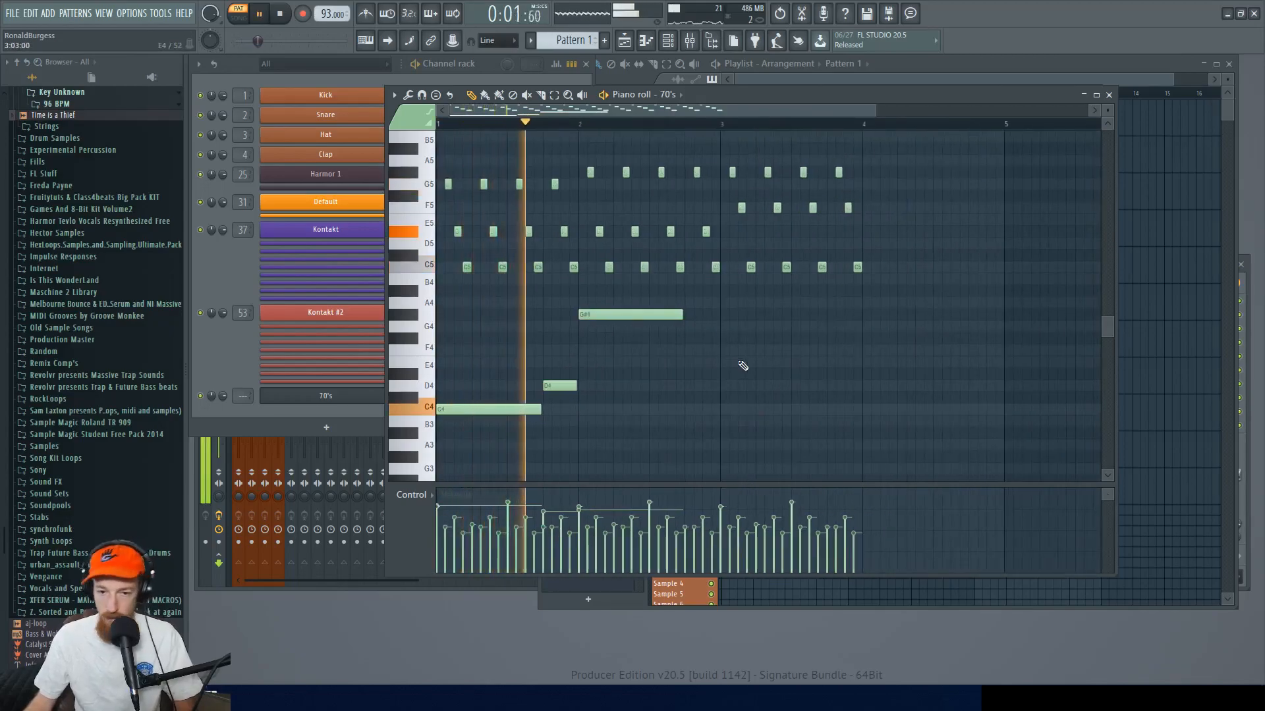
scroll(716, 324, down, 1)
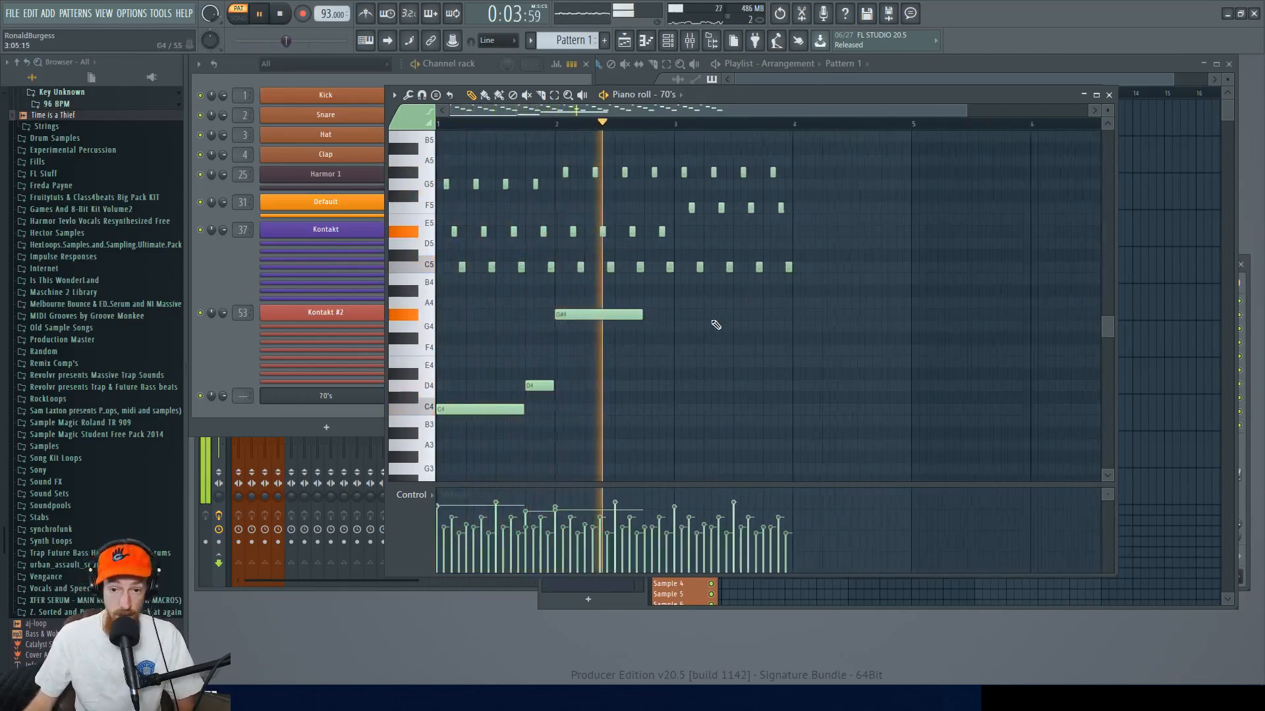
drag(716, 325, 658, 350)
key(space)
- Duplicate the arpeggio notes of bar 3 into bar 4
drag(469, 201, 719, 372)
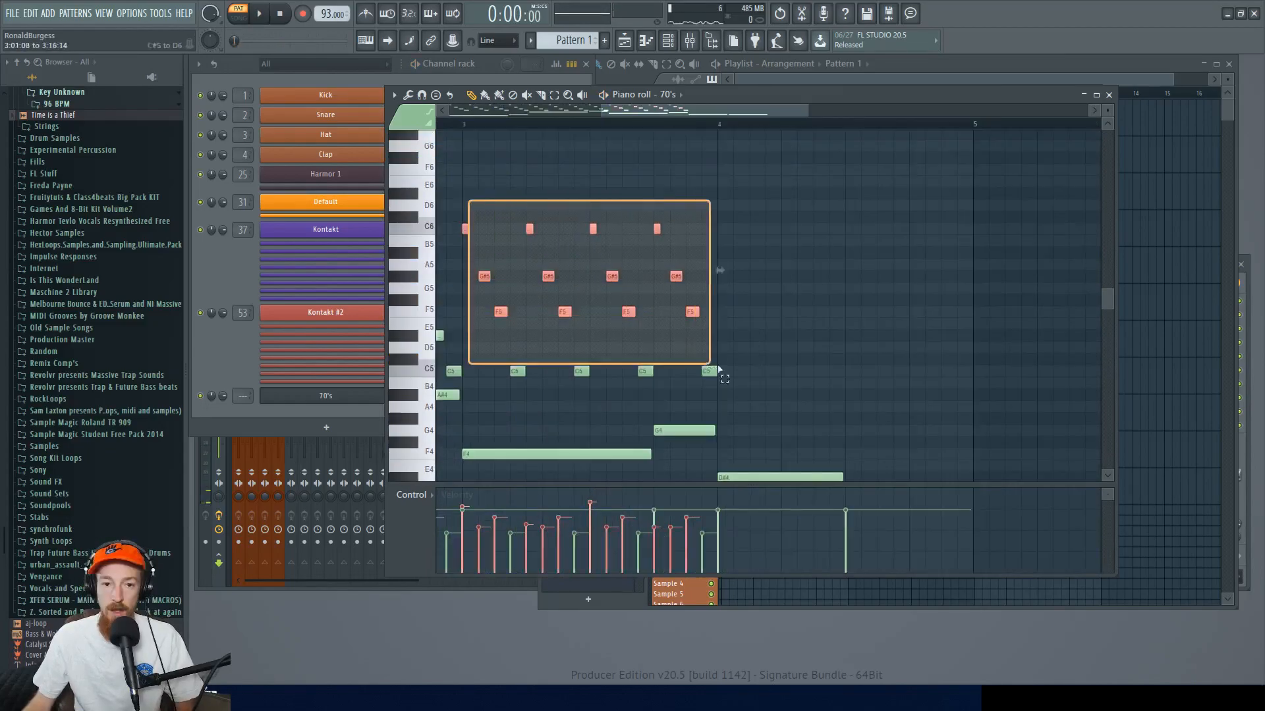
key(ctrl+b)
ctrl+click(917, 388)
scroll(848, 368, down, 2)
scroll(842, 328, up, 1)
scroll(764, 334, right, 1)
- Lower the arpeggio notes in bar 4: C5 to B4, C6 to B5 and F5 to D#5
drag(689, 327, 896, 344)
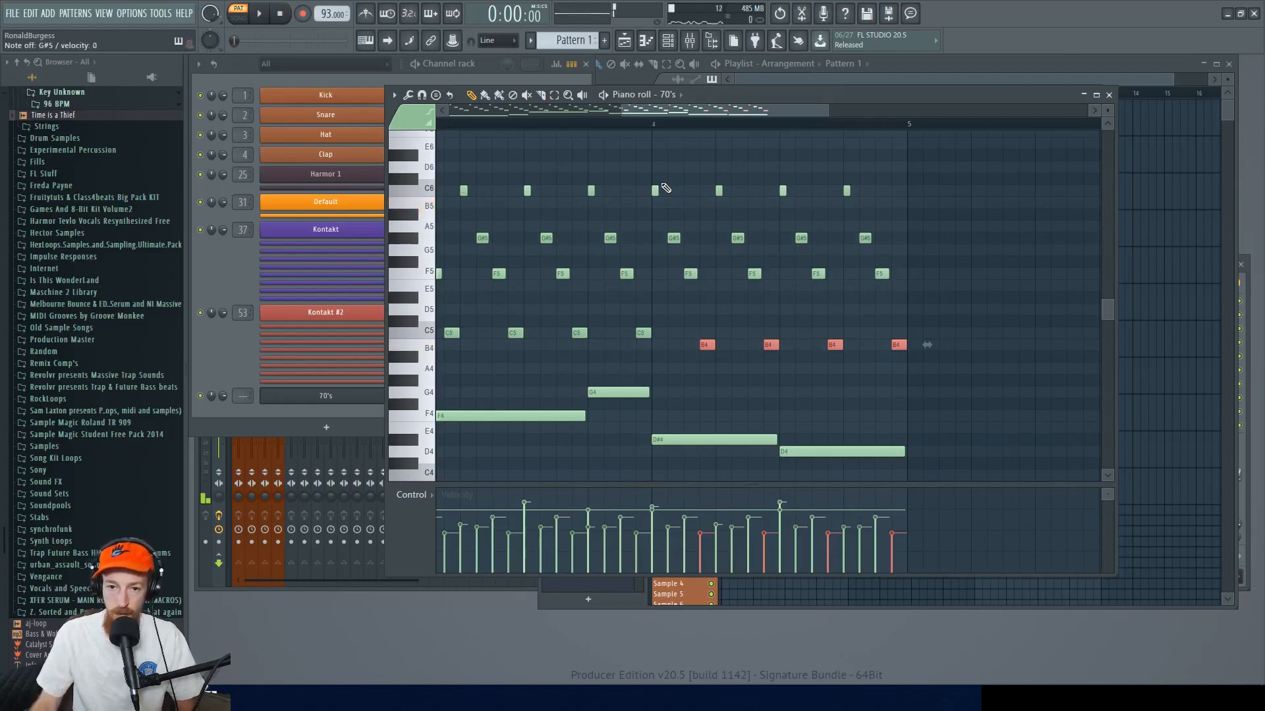
drag(653, 190, 847, 201)
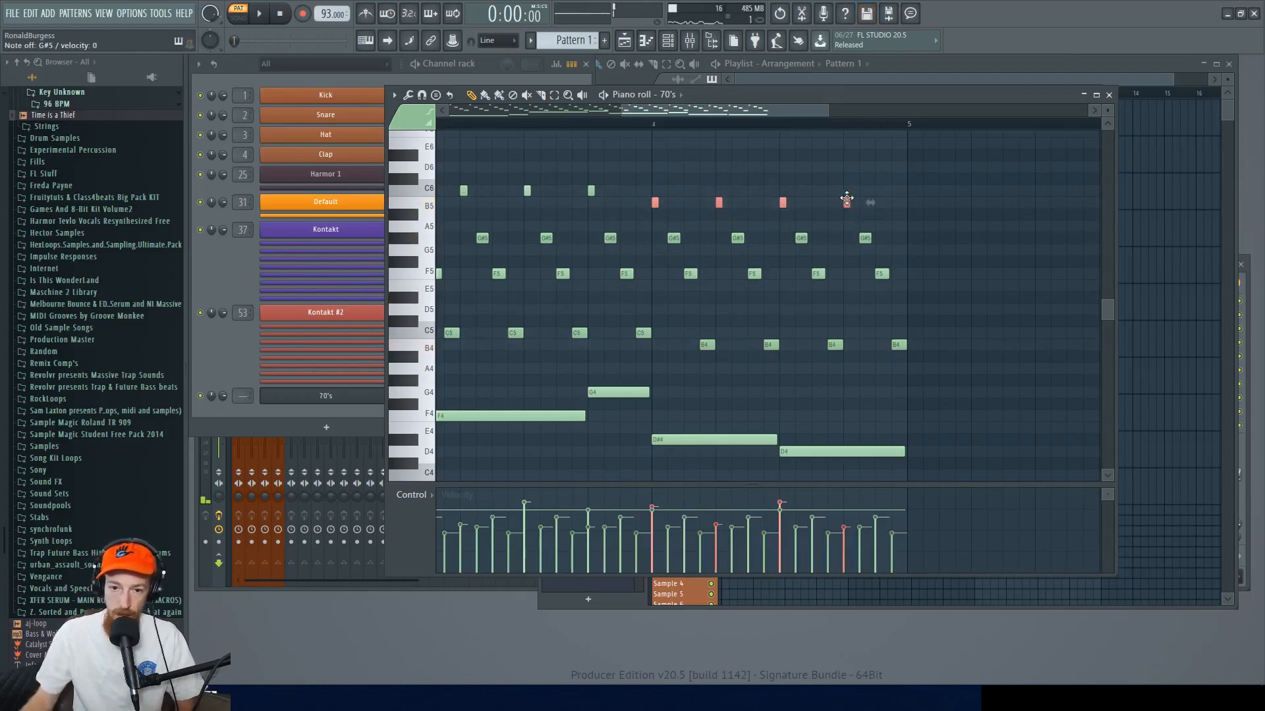
drag(674, 285, 883, 300)
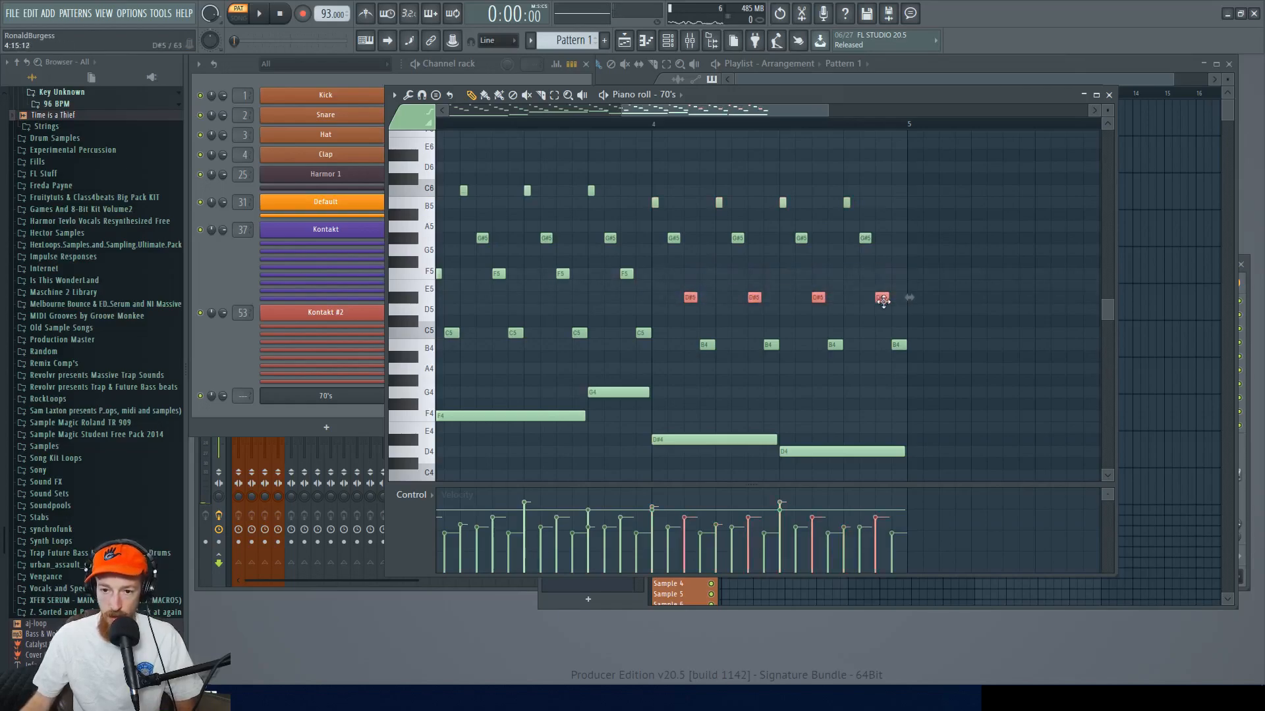
- Audition the arpeggio and bass notes from the start of bar 4, then play back the whole pattern
click(653, 124)
key(space)
scroll(856, 360, down, 2)
drag(850, 347, 700, 281)
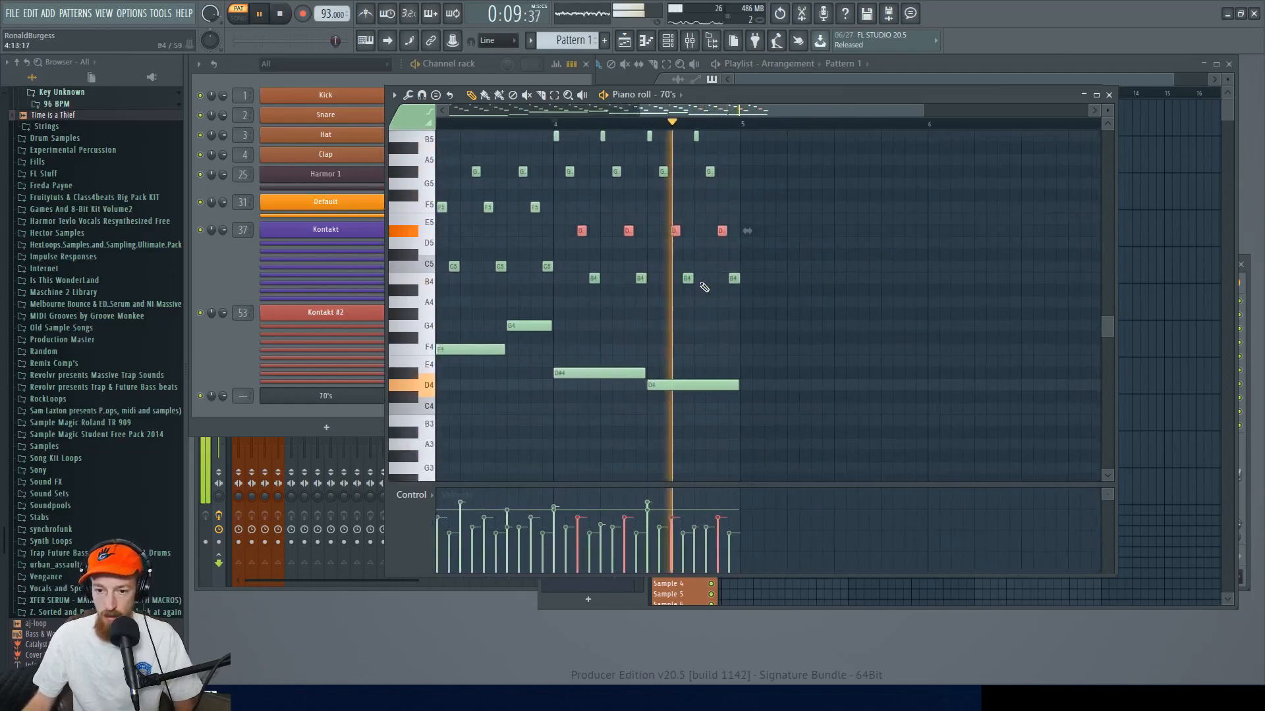
key(space)
scroll(685, 197, down, 2)
click(530, 124)
drag(530, 125, 205, 127)
key(space)
scroll(711, 293, up, 2)
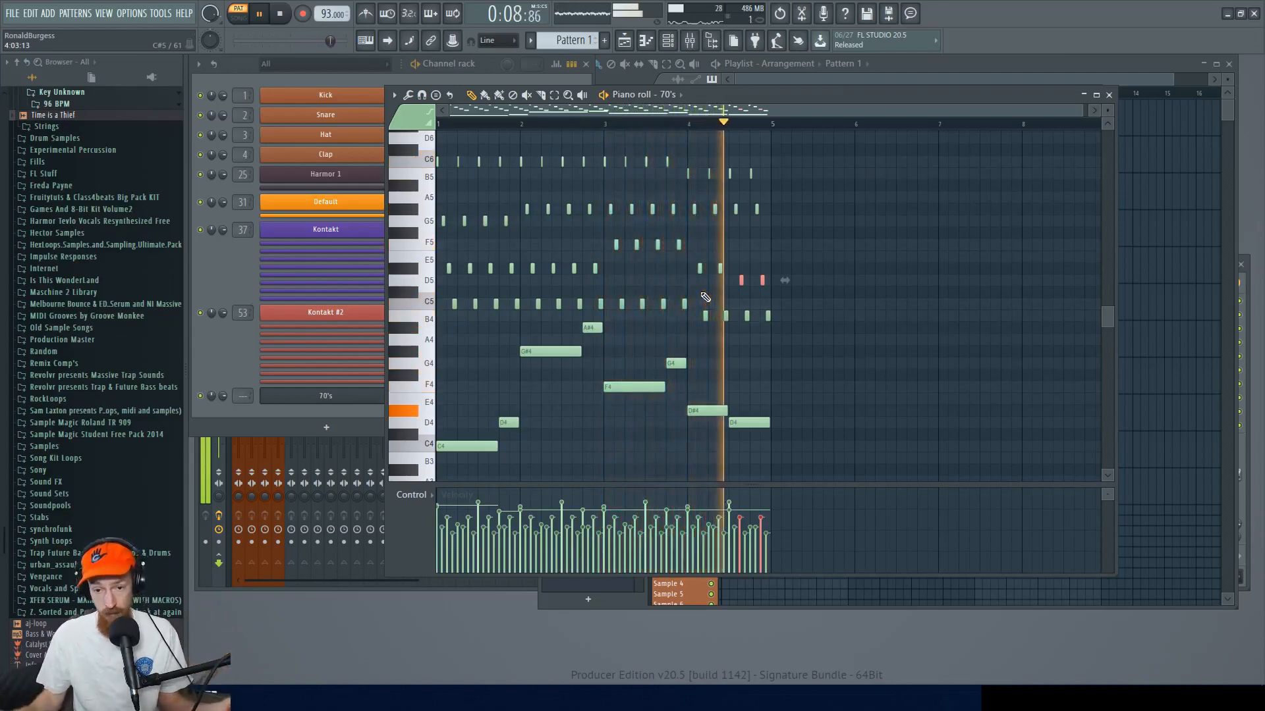
key(space)
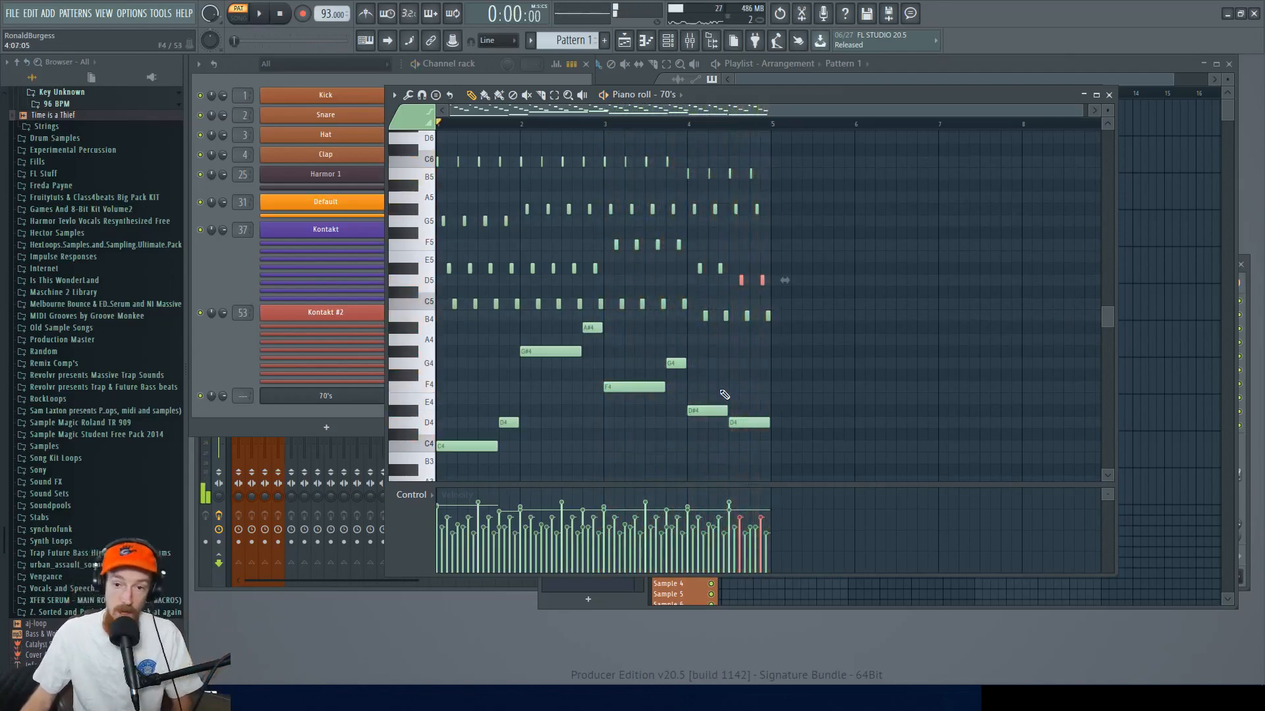
- Try raising the D#4 bass note at the start of bar 4 to E4
scroll(721, 388, up, 4)
drag(699, 394, 701, 380)
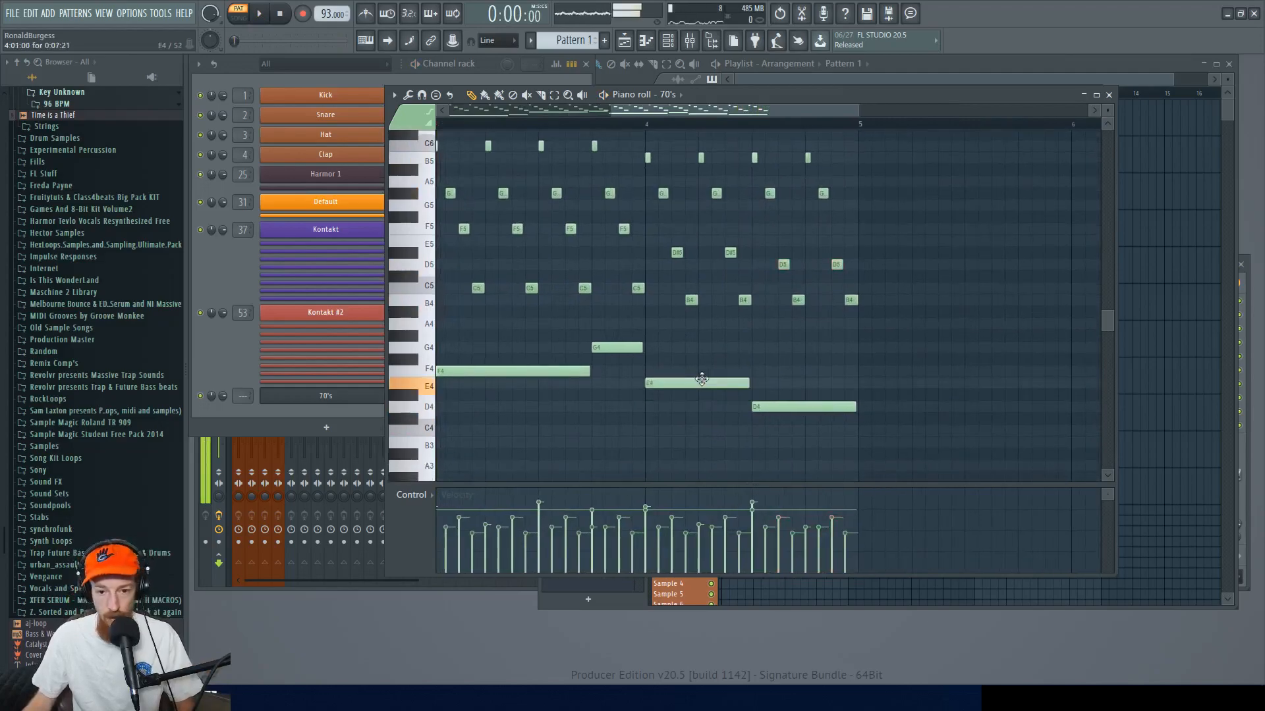
scroll(569, 367, left, 2)
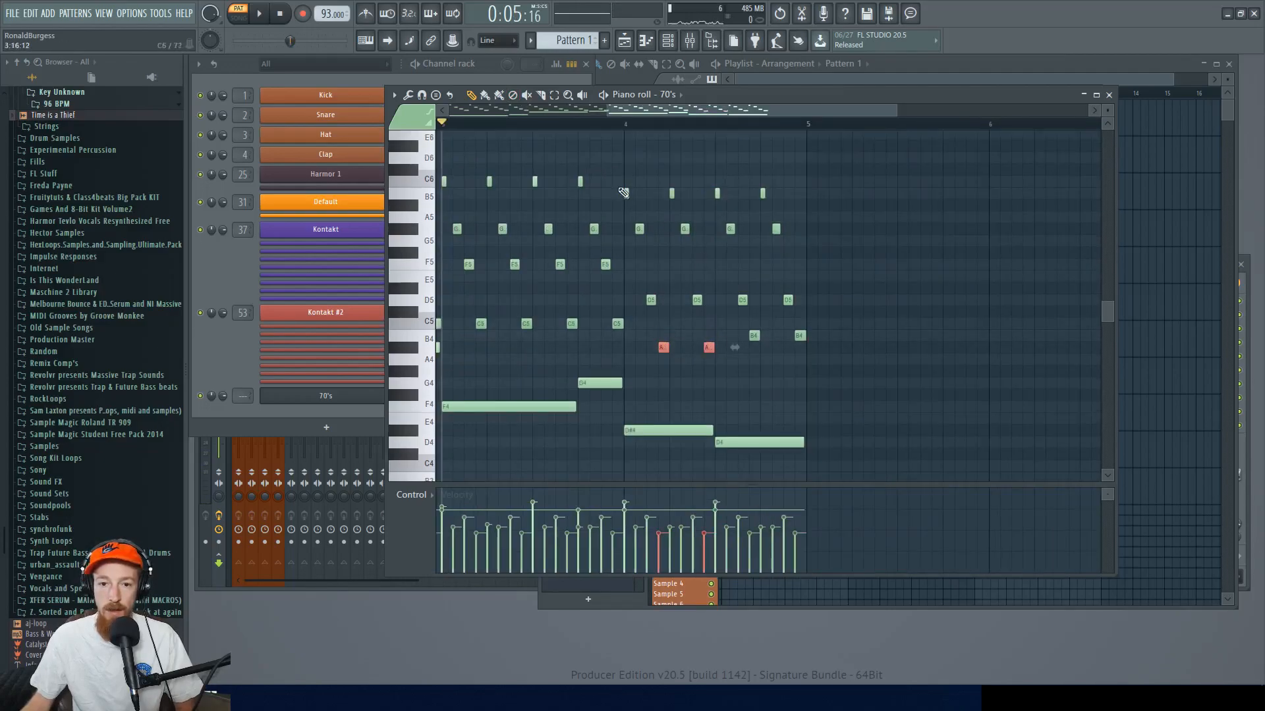
- Lower the first two B5 notes of bar 4 to A#5 and the first two G#5 notes to F5, and audition the ending
key(space)
drag(670, 197, 684, 243)
key(space)
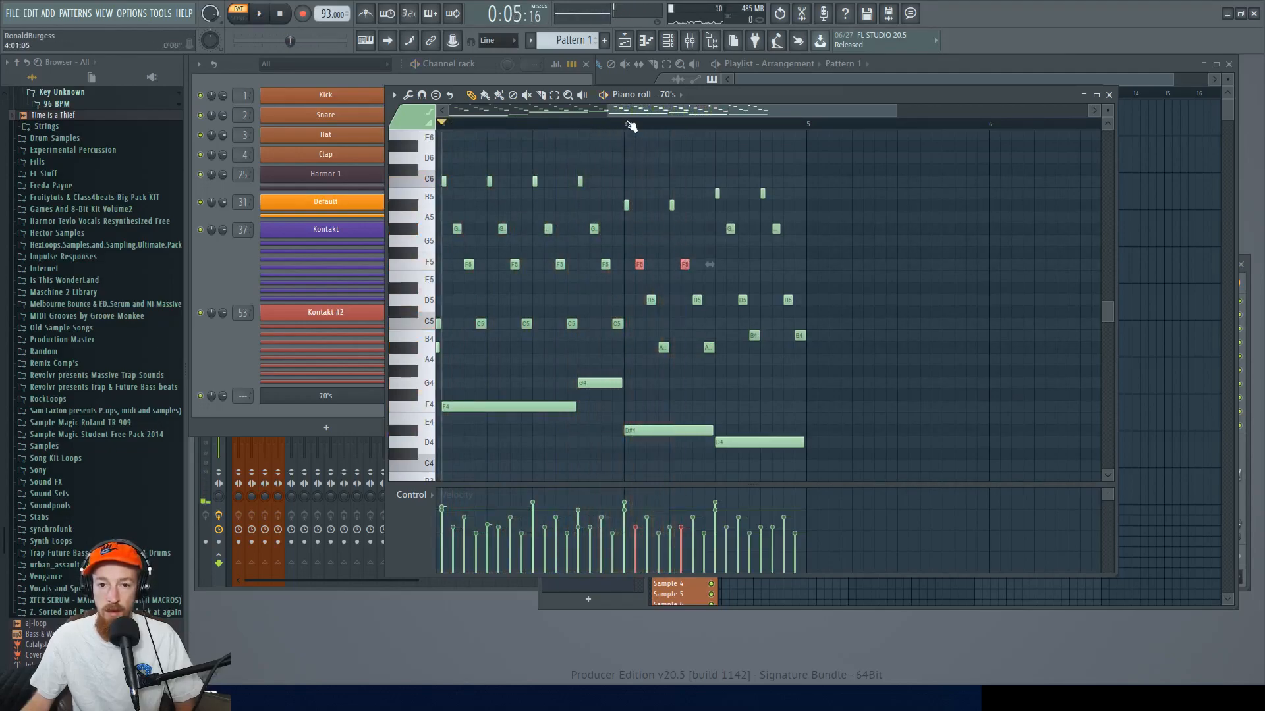
click(630, 126)
key(space)
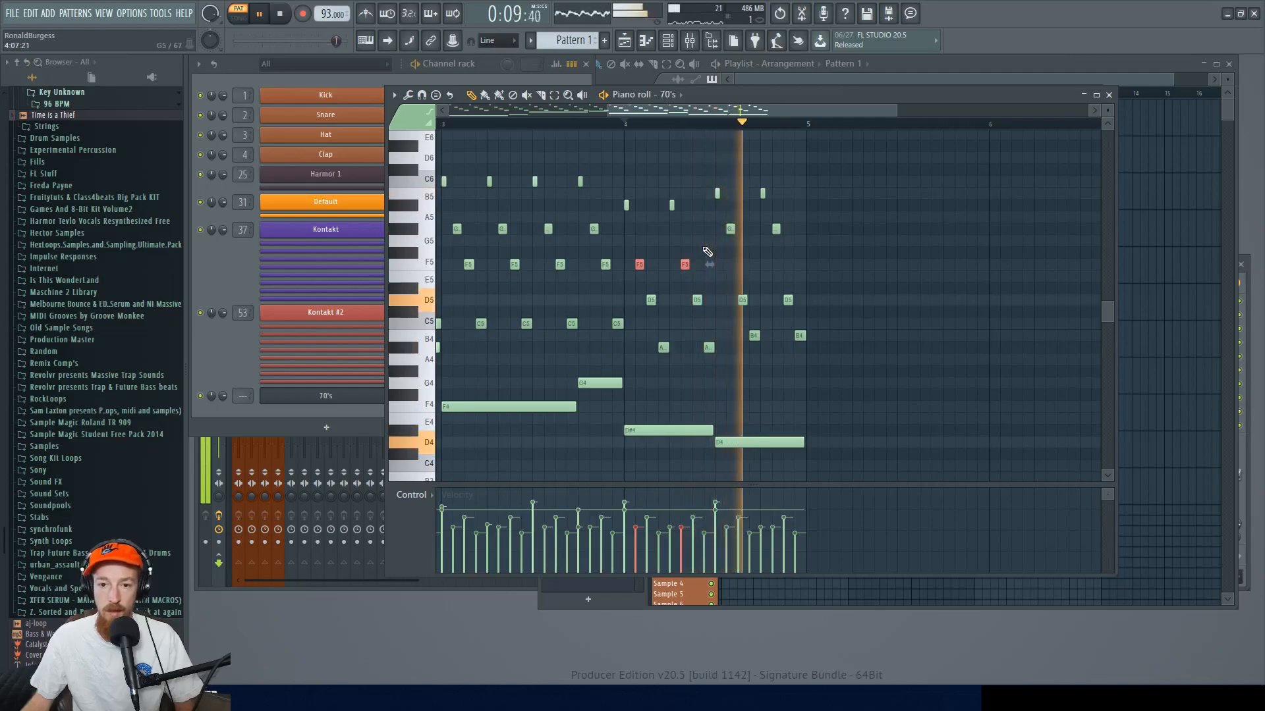
key(space)
click(577, 125)
key(space)
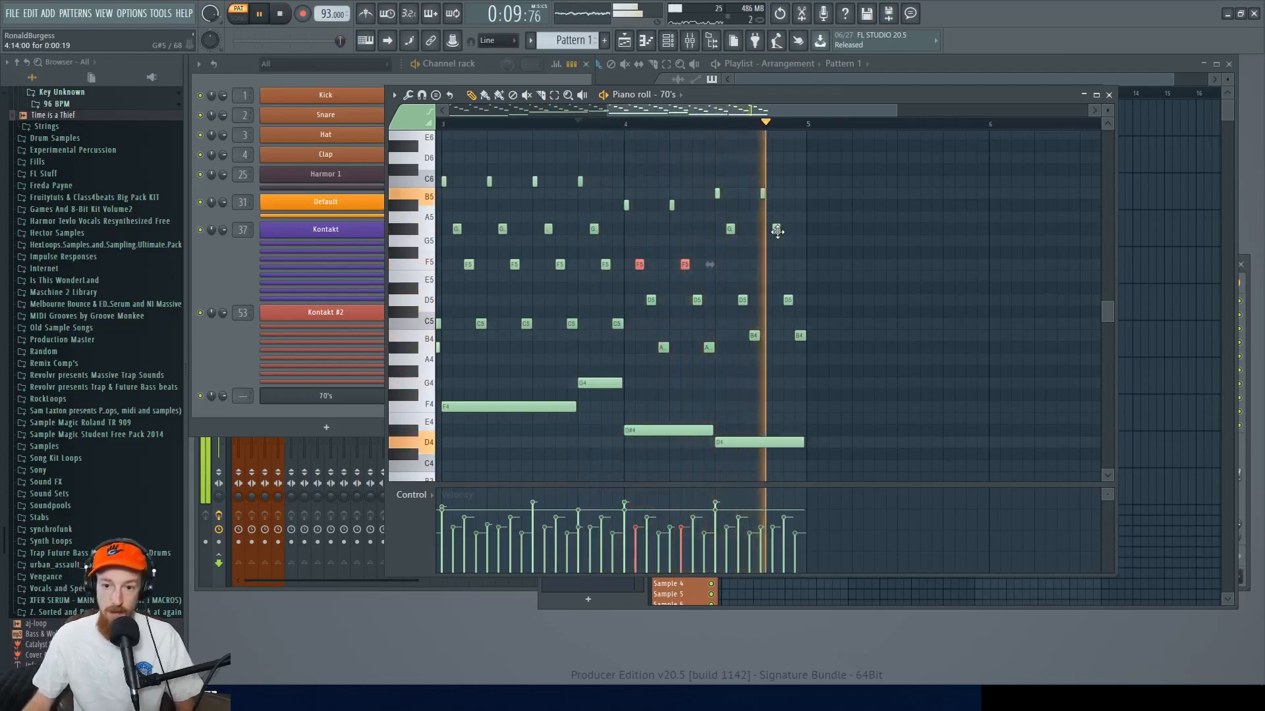
ctrl+scroll(777, 232, down, 2)
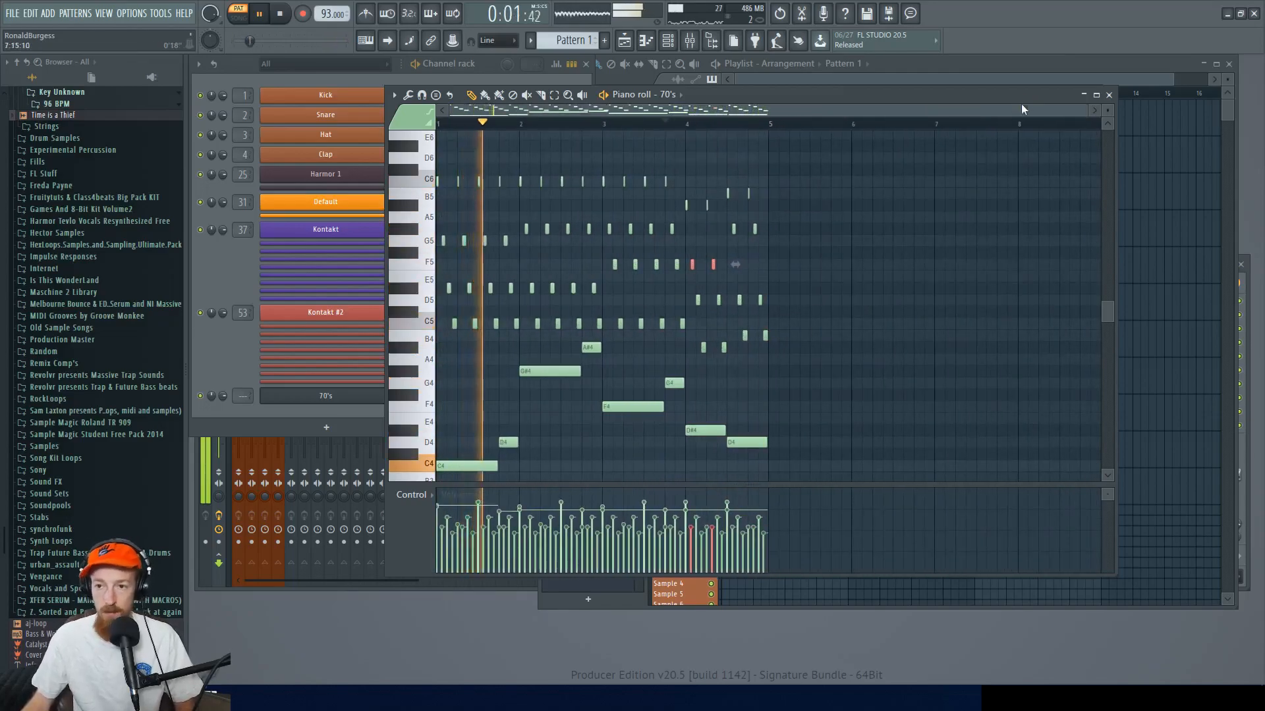
- Bring the playlist to the front and place Pattern 1 at bar 1 on the Master track
click(1044, 70)
click(732, 109)
key(space)
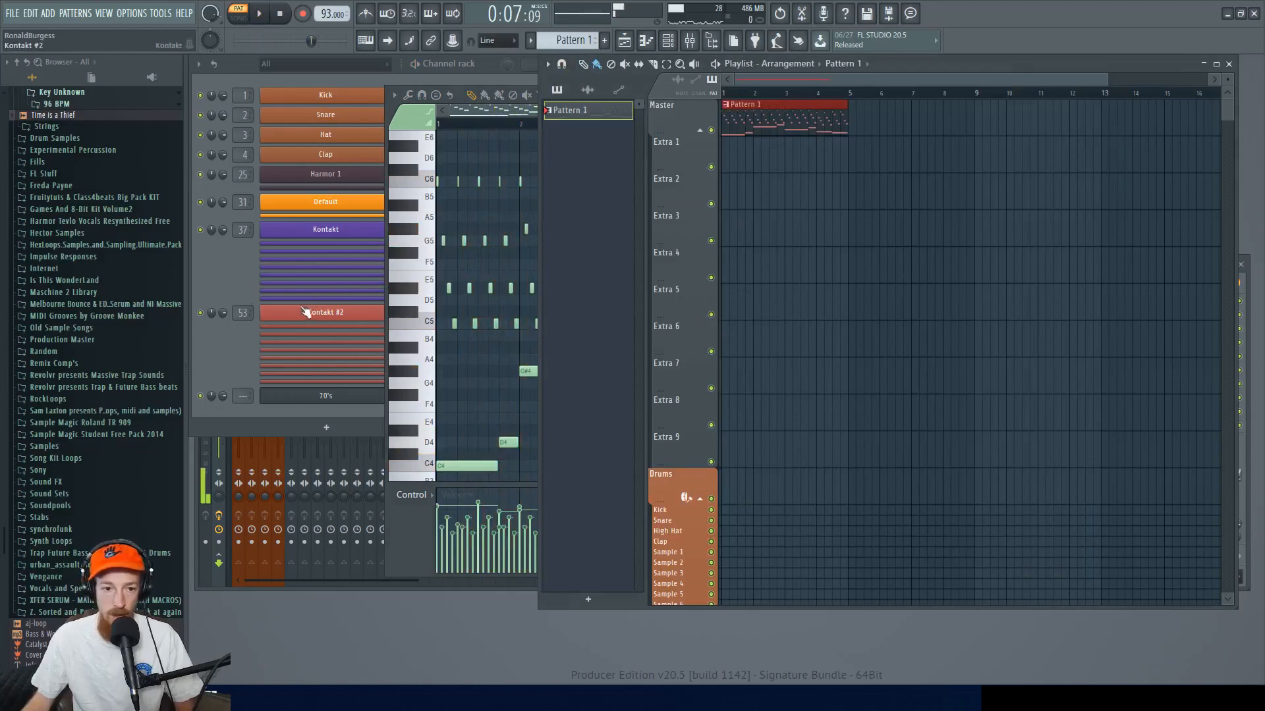
- Open the 70's FLEX instrument, test its Filter macro during playback, and create an automation clip for that macro
click(217, 381)
click(322, 397)
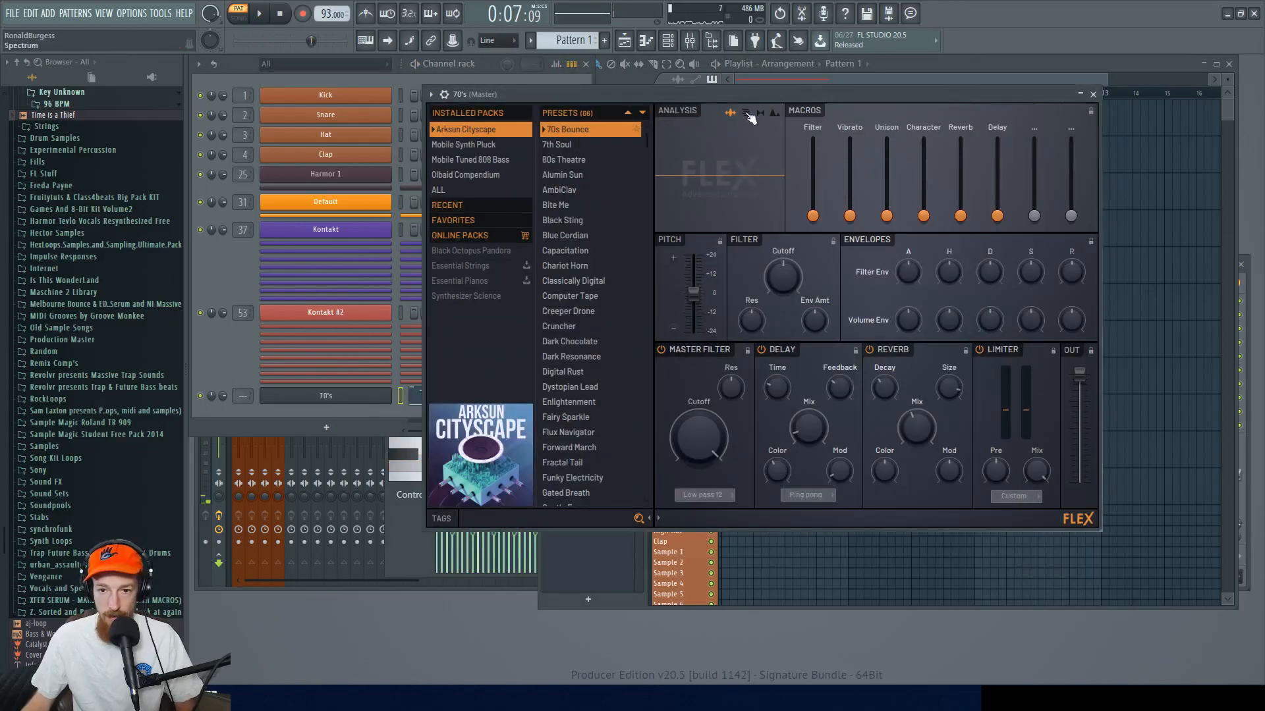
drag(764, 102, 599, 86)
key(space)
mouse_move(652, 213)
mouse_down()
mouse_move(652, 169)
mouse_move(656, 215)
mouse_up()
key(space)
right_click(657, 217)
click(695, 301)
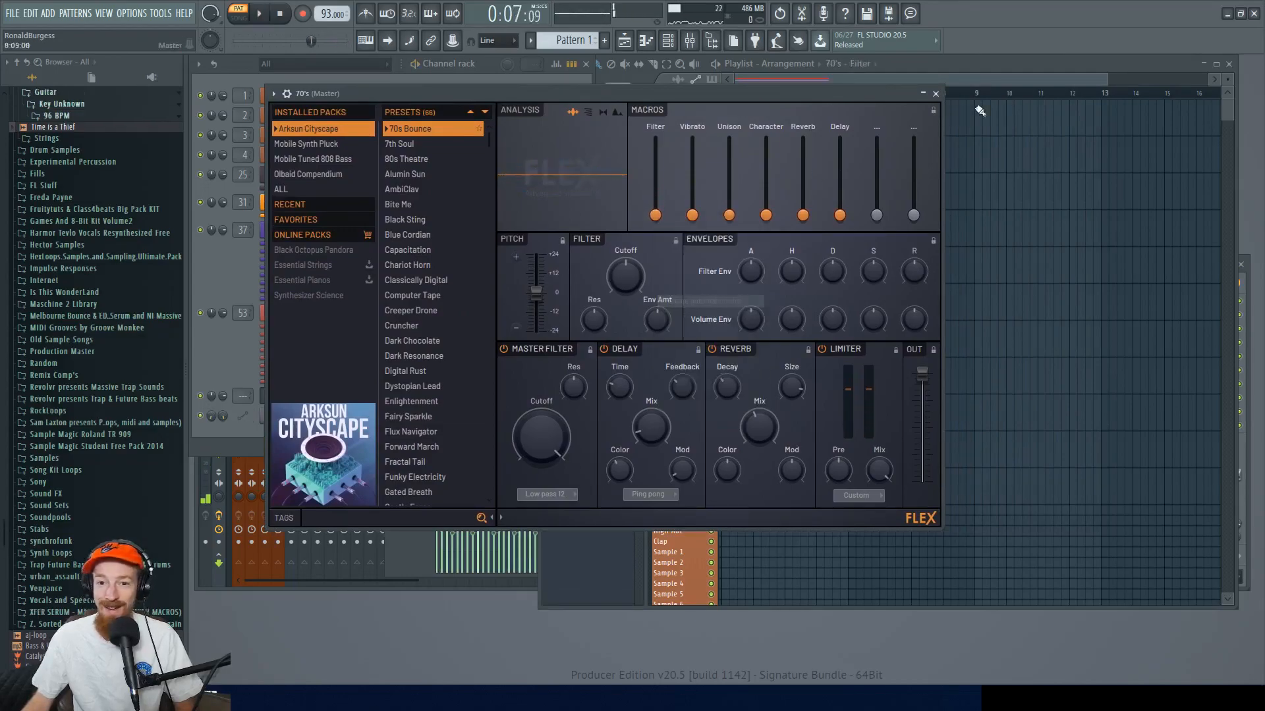
- In the playlist, shape the 70's Filter automation to rise to a peak at the start of bar 4
click(1042, 80)
scroll(762, 185, up, 3)
scroll(774, 222, up, 2)
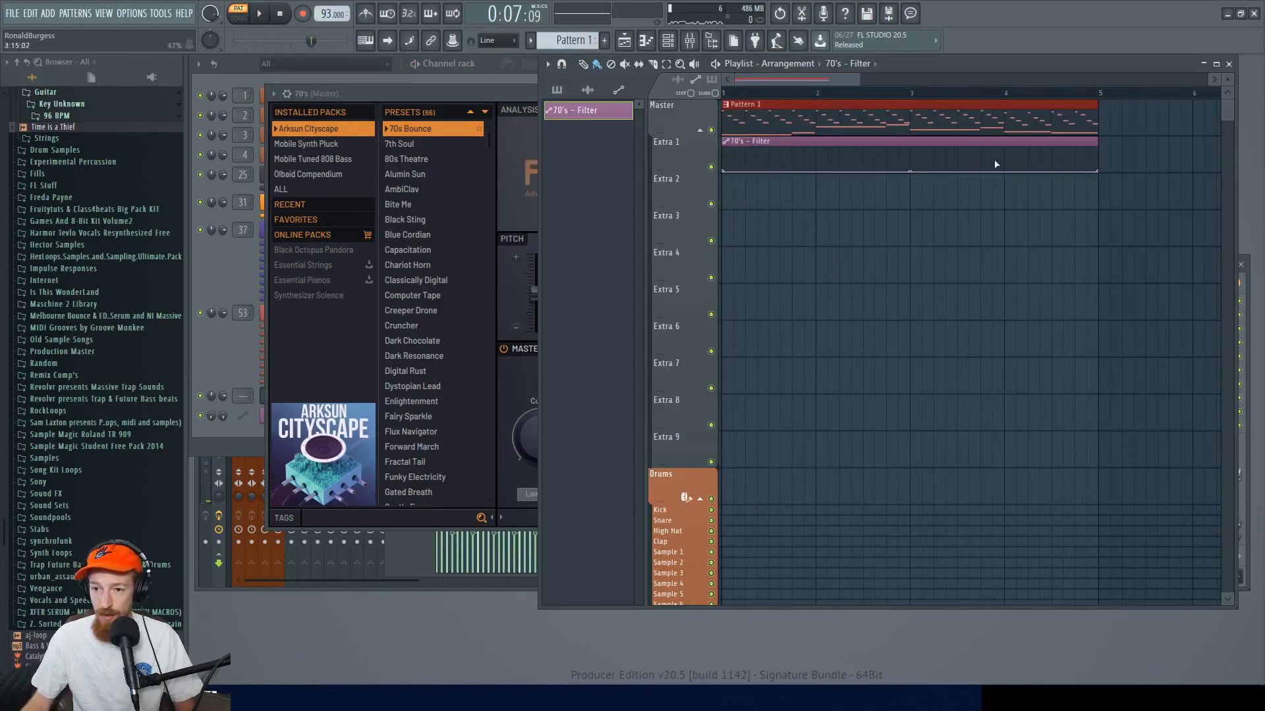
drag(995, 164, 1006, 157)
- Copy Pattern 1 to bar 5 and extend the Filter automation to bar 9 with a second rise
scroll(1050, 136, down, 2)
drag(765, 120, 1018, 121)
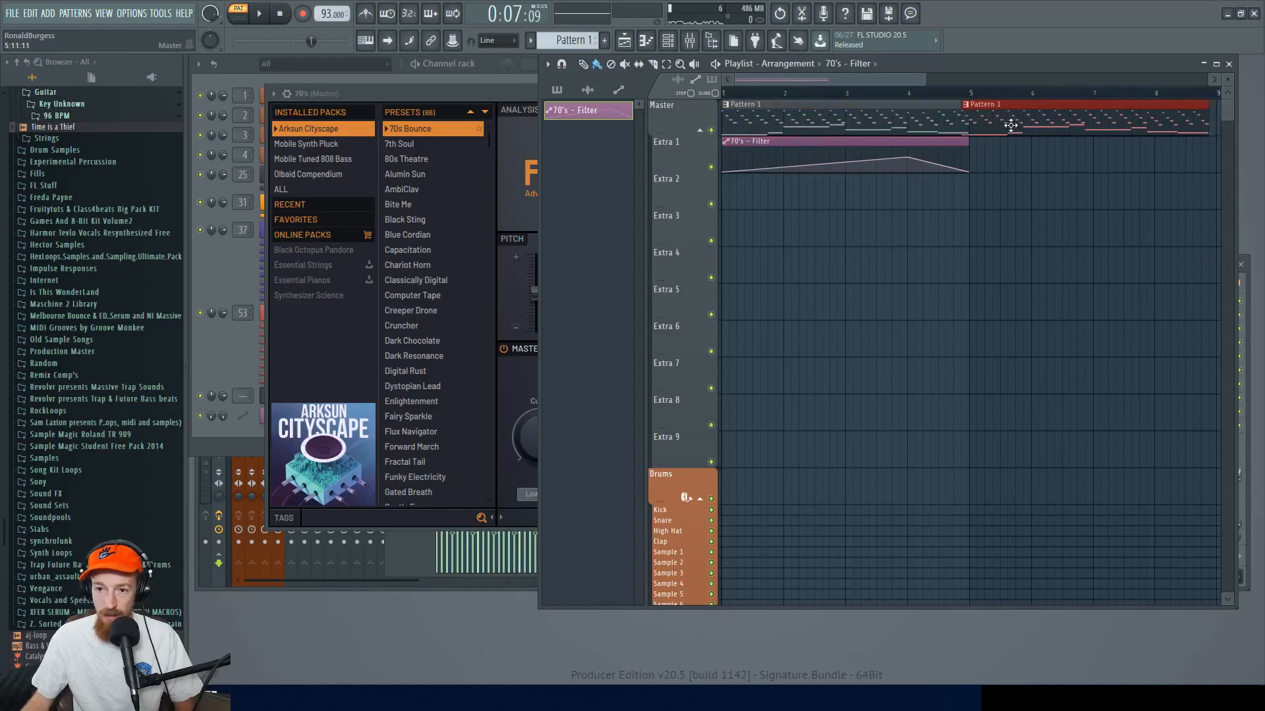
scroll(1000, 163, down, 1)
drag(845, 146, 1040, 161)
- Switch playback to song mode and play the arrangement to hear the Filter automation acting on the 70's instrument
key(space)
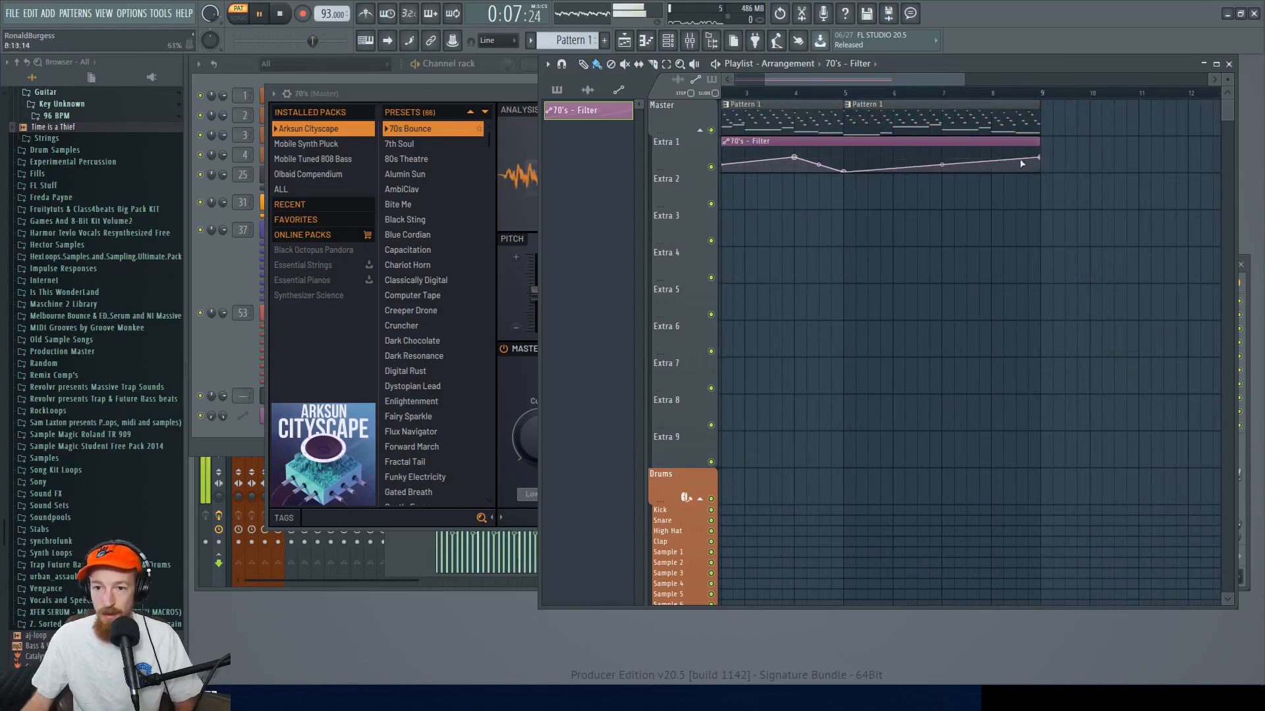
scroll(780, 123, down, 2)
key(l)
click(515, 97)
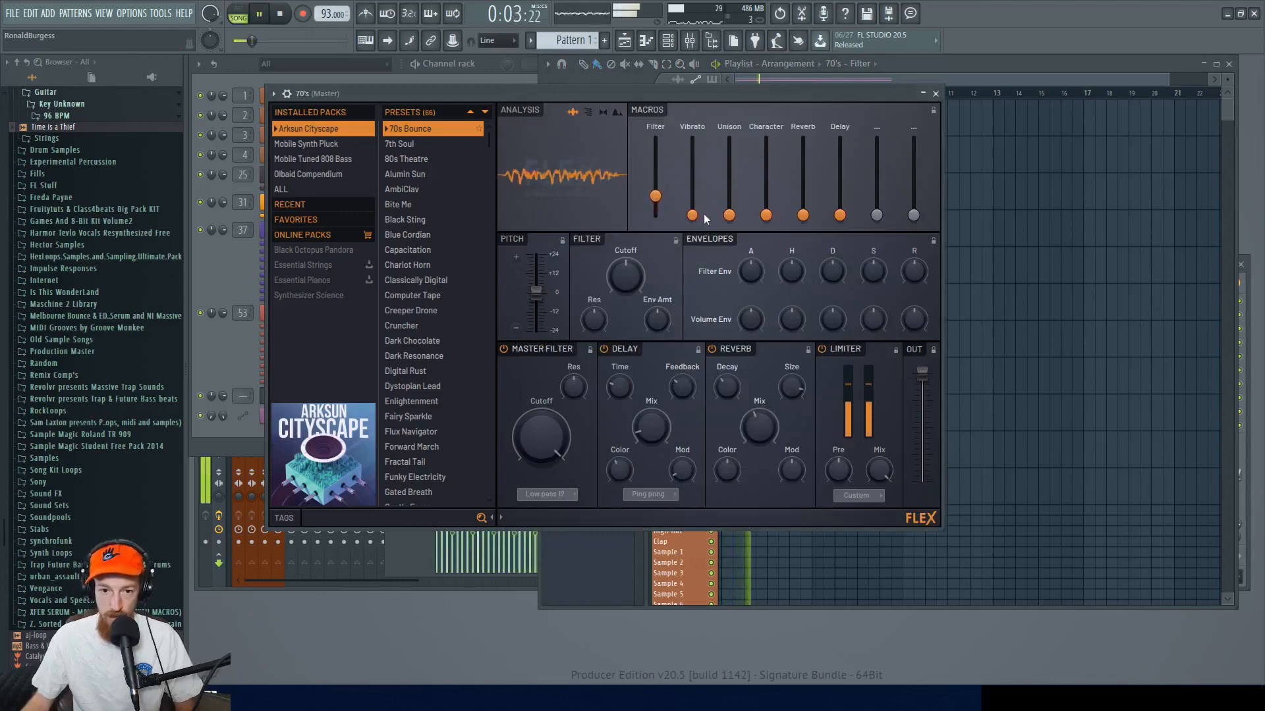
click(860, 76)
scroll(788, 179, up, 2)
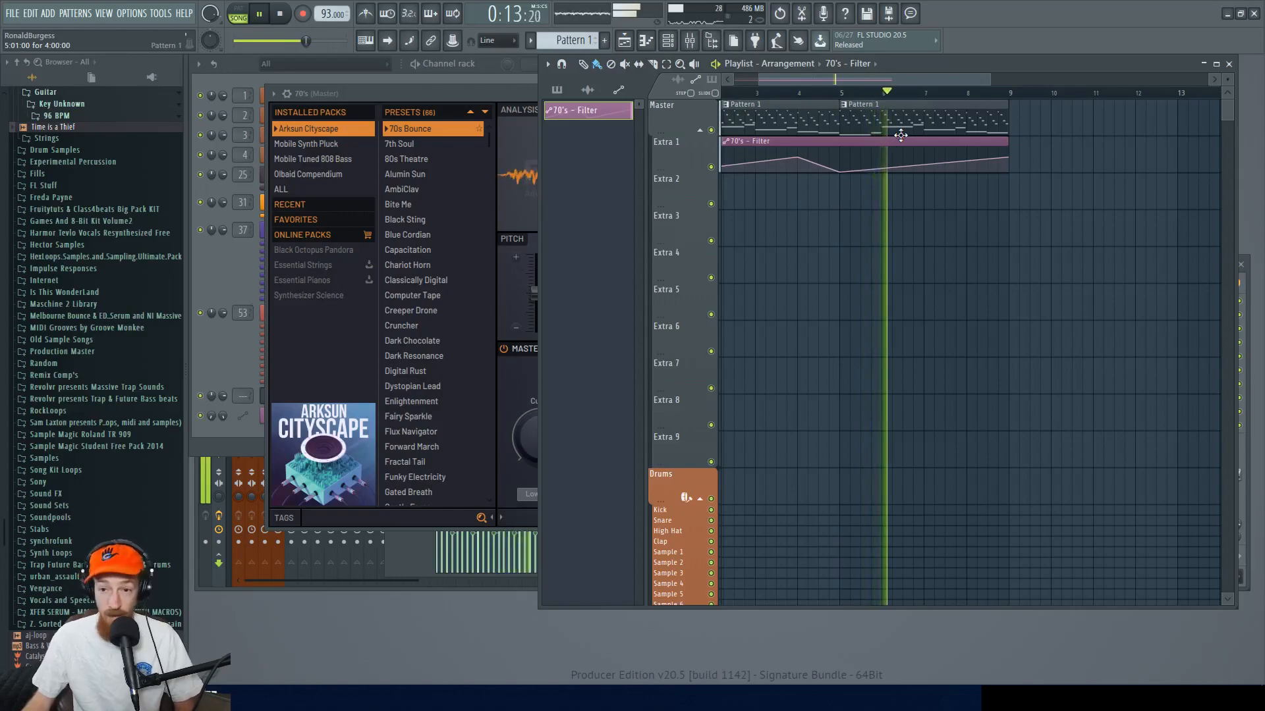
key(space)
- Try the Character macro of the 70's FLEX instrument and create an automation clip for it
click(466, 96)
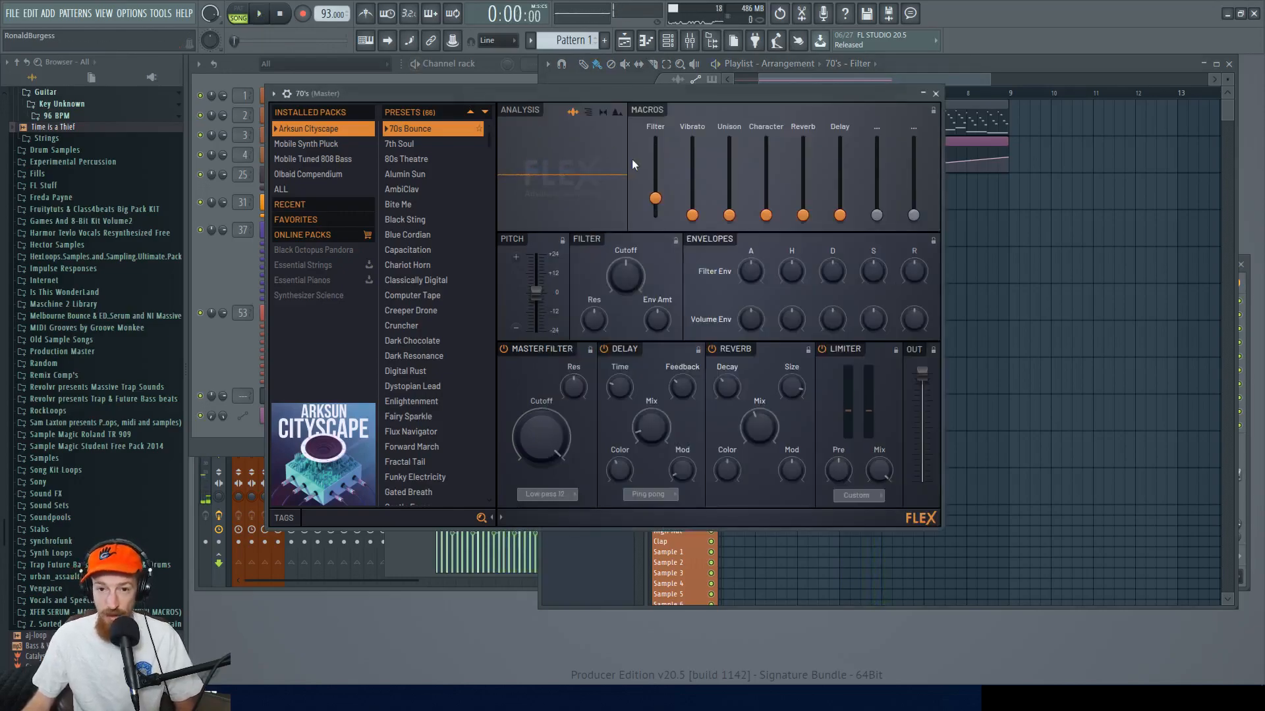
drag(768, 215, 768, 214)
drag(765, 170, 765, 212)
right_click(767, 216)
click(803, 301)
- Shape the Character automation to rise gradually toward bar 9 and drop sharply just before its end
drag(971, 200, 1039, 197)
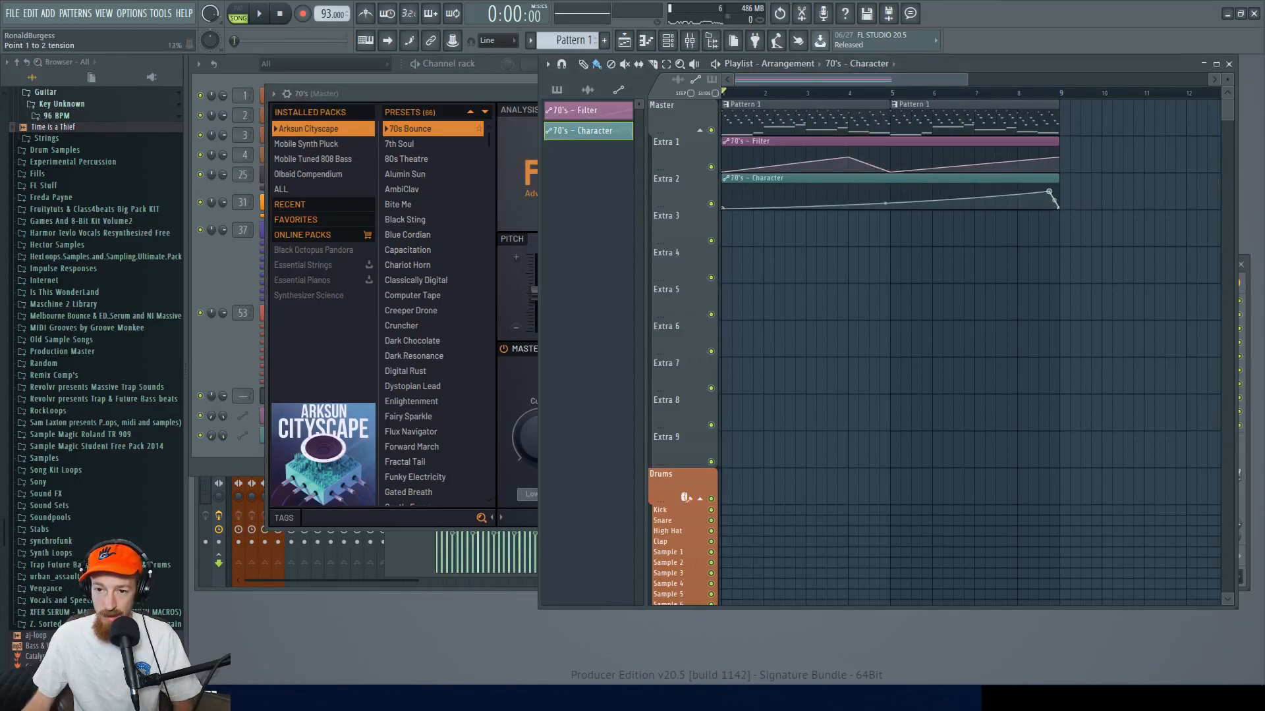
scroll(861, 94, down, 3)
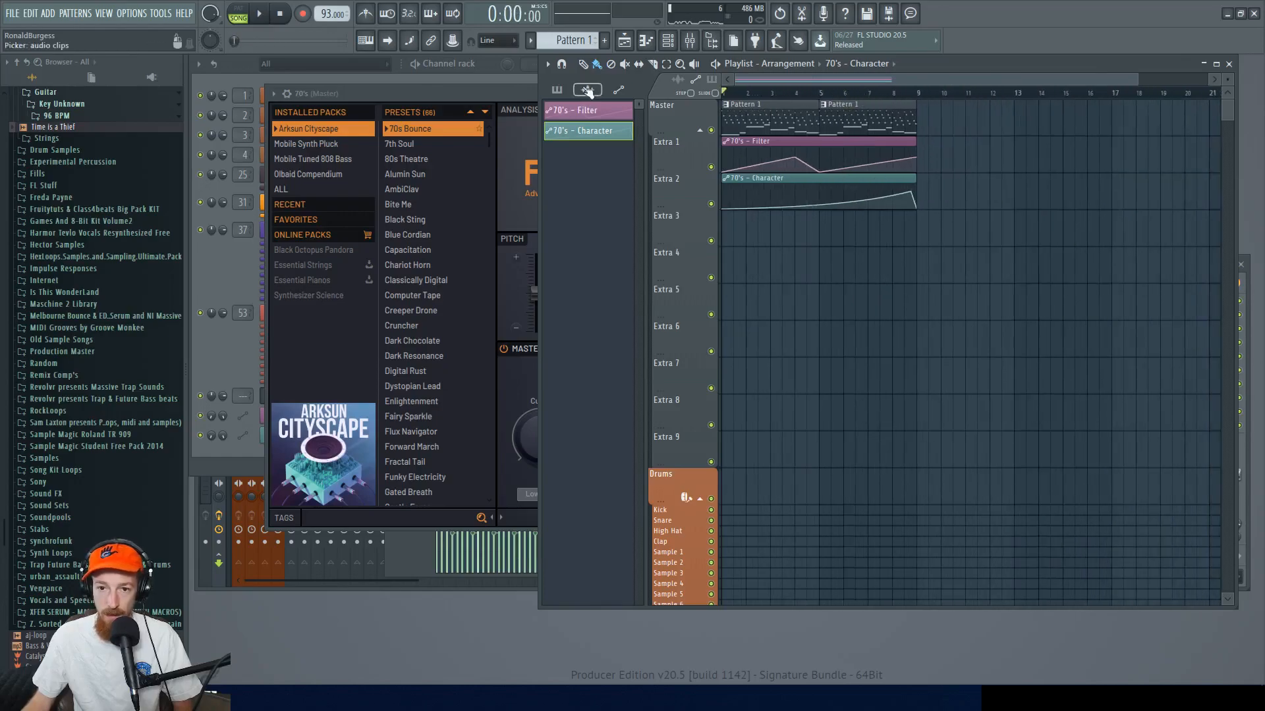
click(492, 93)
click(985, 62)
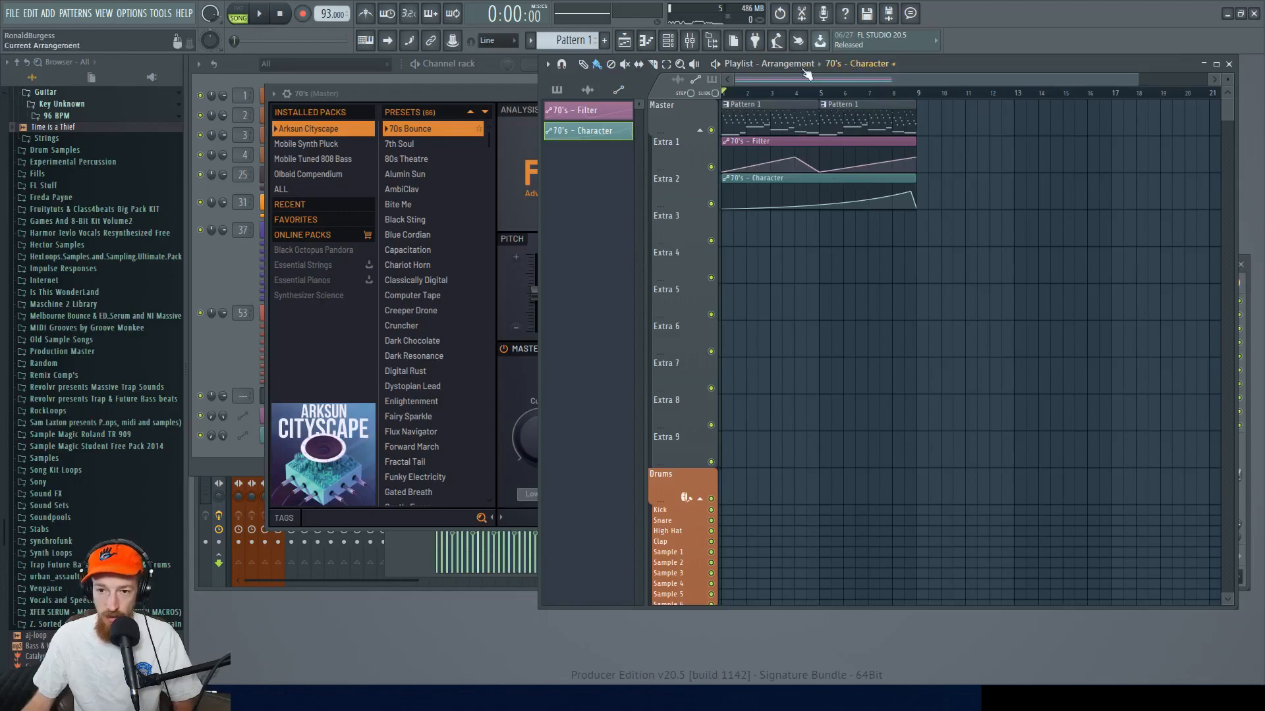
- Play back the arrangement, copy Pattern 1 to bar 9, and extend the Filter automation clip to bar 13
key(space)
scroll(968, 178, up, 3)
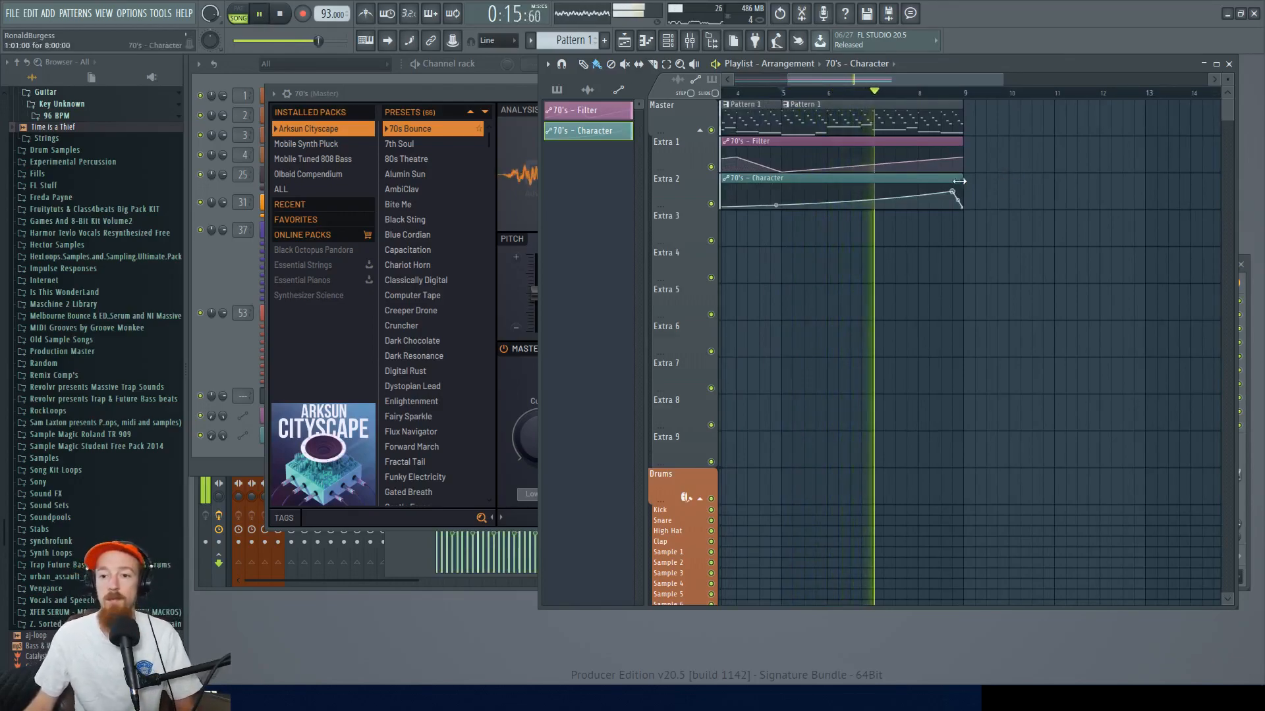
scroll(935, 175, down, 3)
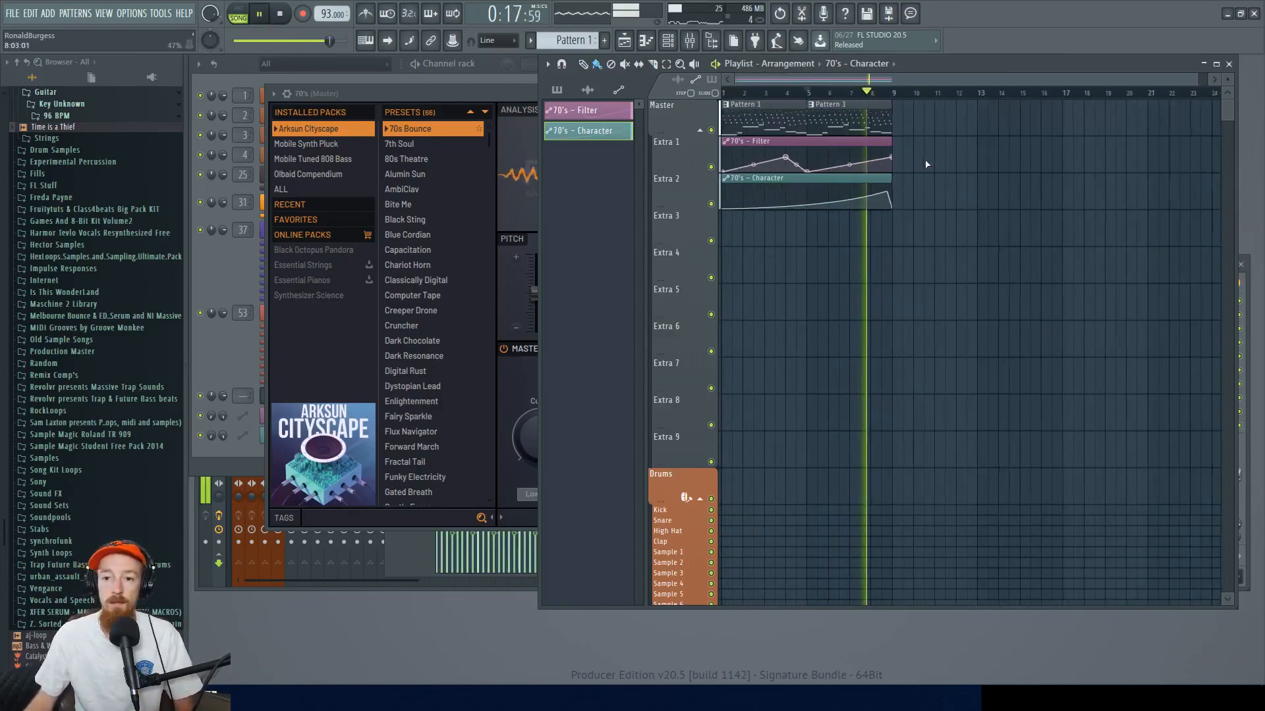
drag(770, 120, 919, 131)
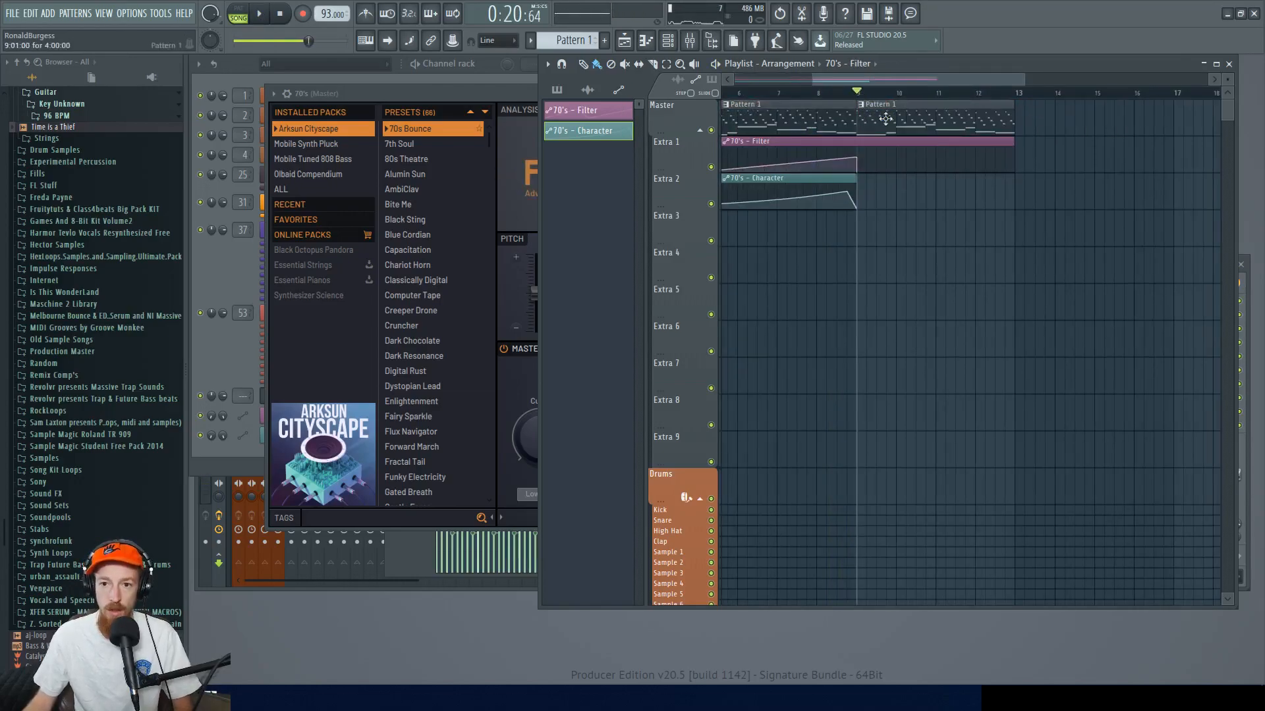
- Add a new FLEX channel to the channel rack and load the 80s Theatre preset
click(230, 277)
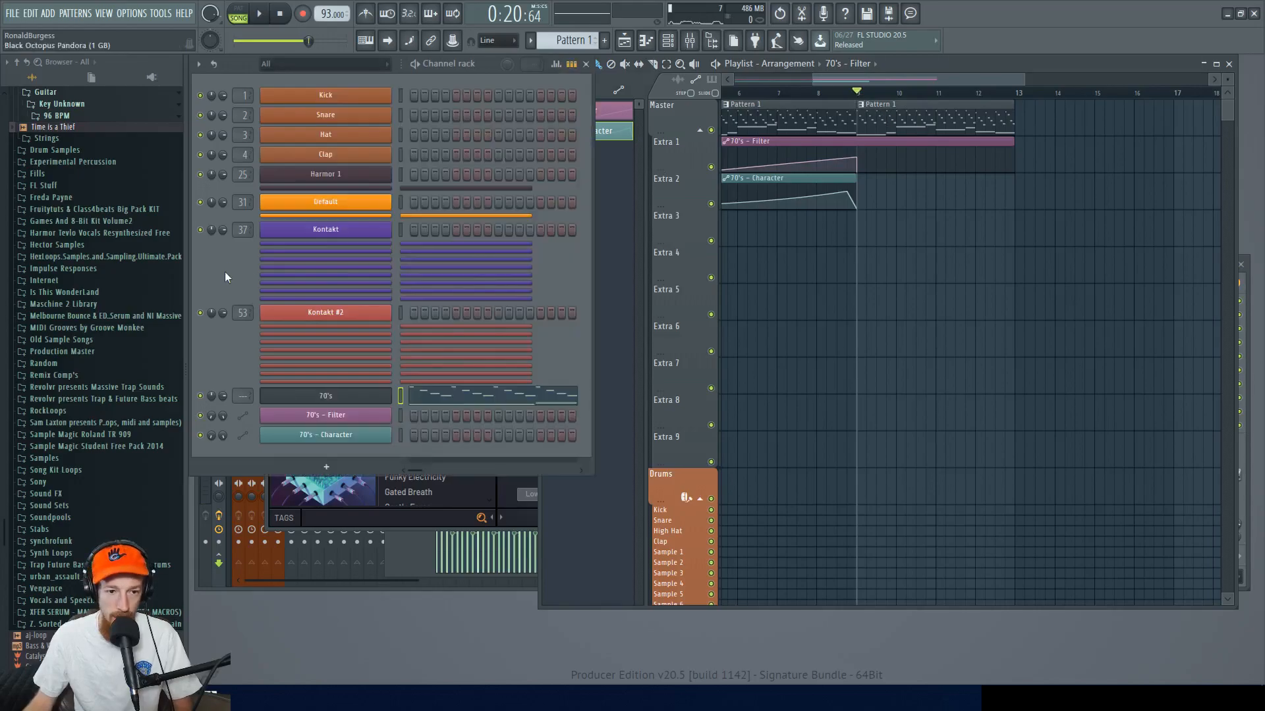
click(339, 466)
text(flex)
click(957, 181)
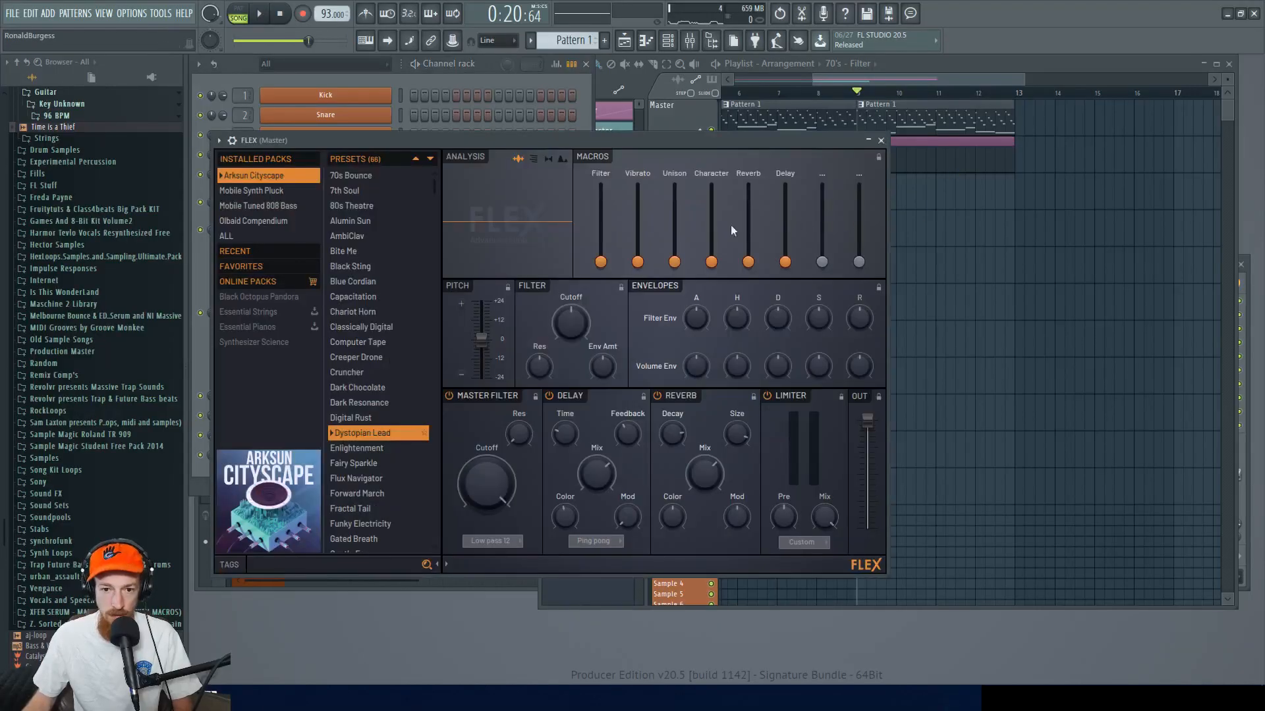
click(350, 206)
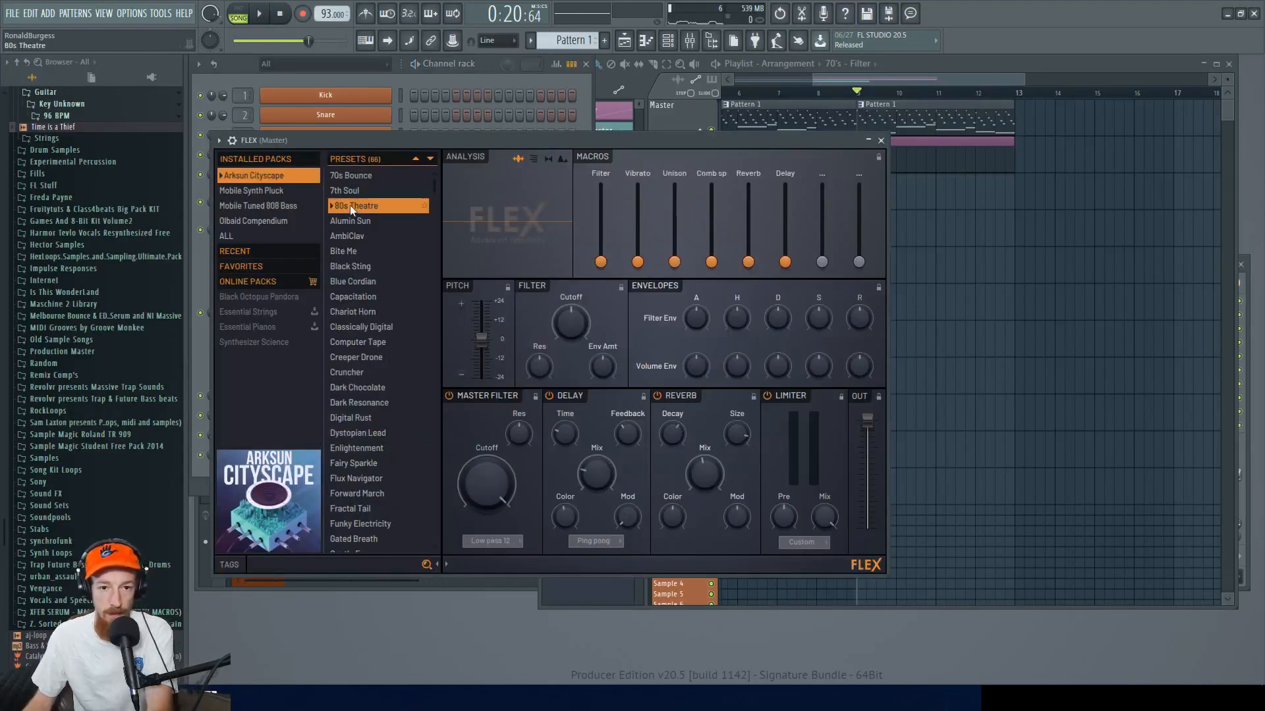
- Make the pattern clip at bar 9 unique as Pattern 2
key(F6)
click(880, 116)
right_click(1046, 106)
scroll(866, 116, down, 3)
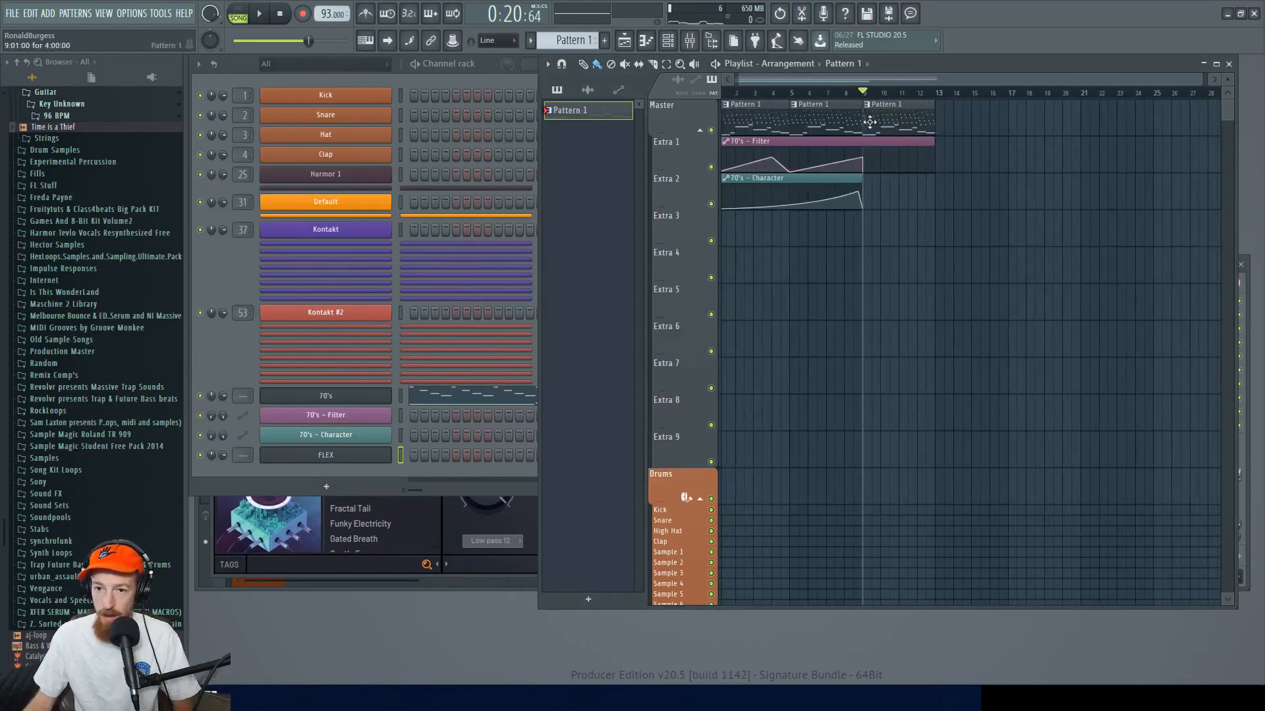
click(868, 105)
click(891, 121)
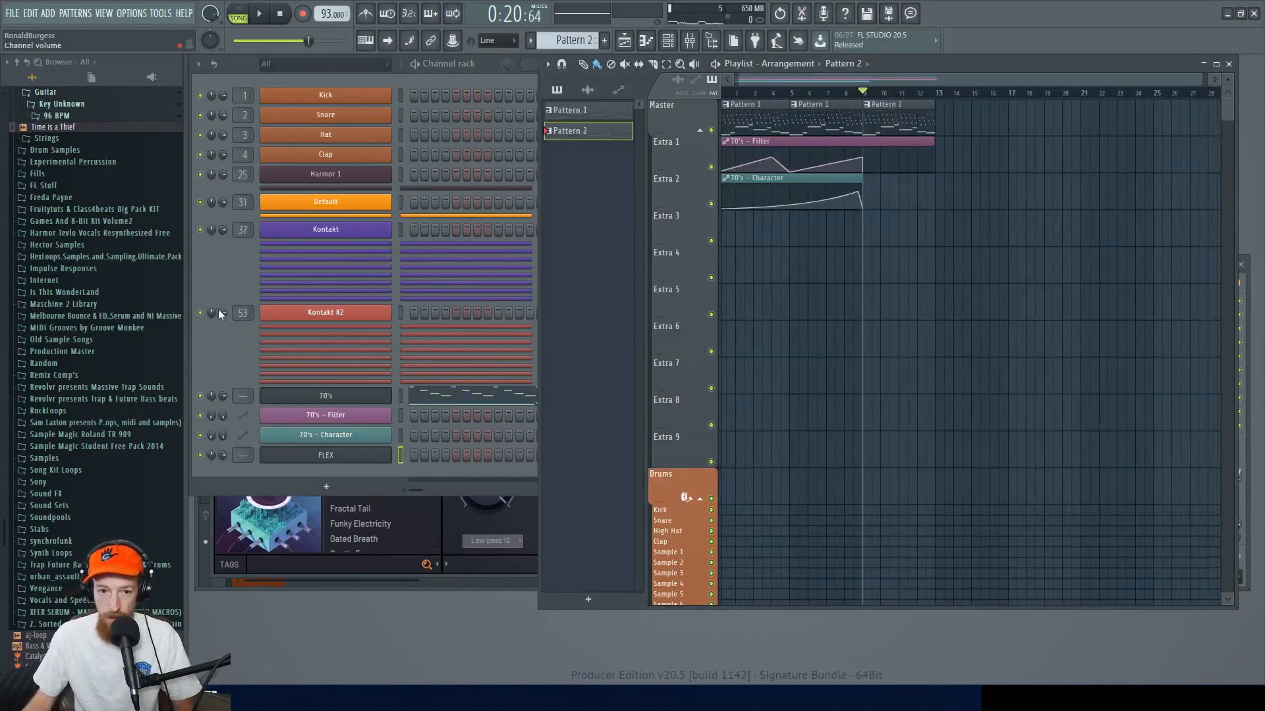
- Rename the new FLEX channel as Bass and open its piano roll
click(378, 458)
click(342, 453)
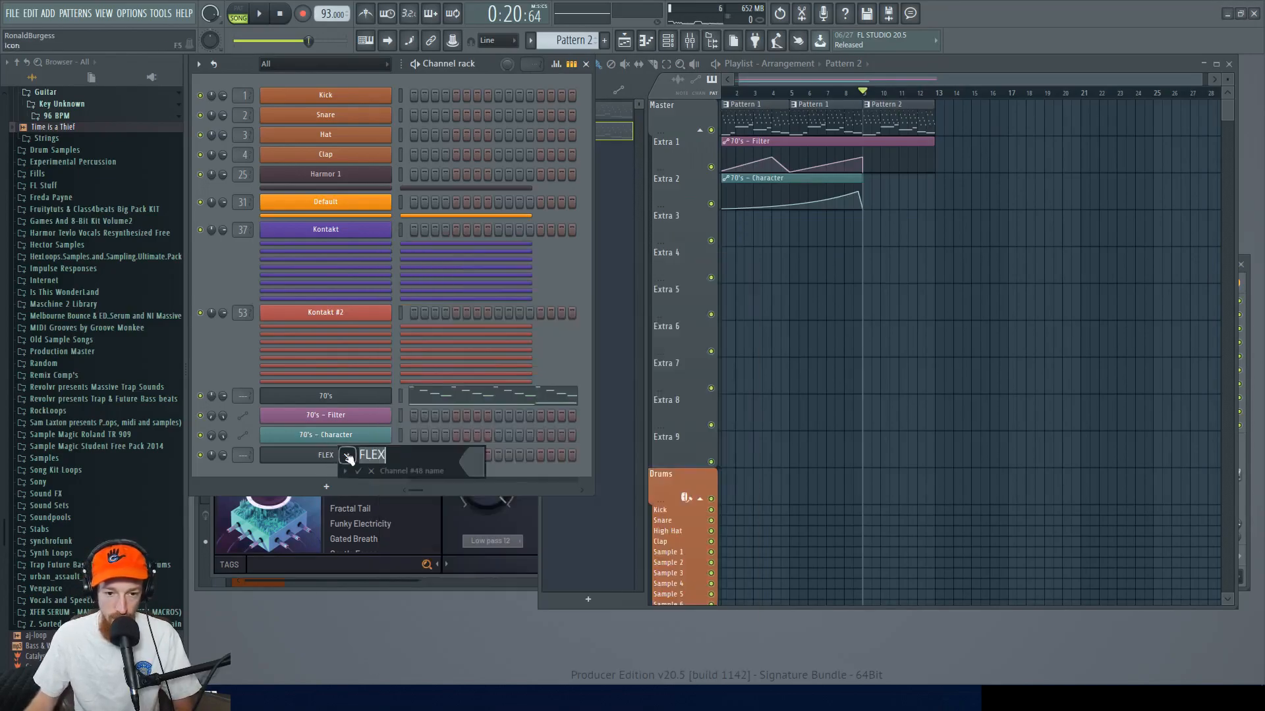
key(Escape)
right_click(349, 459)
click(429, 453)
scroll(442, 394, down, 1)
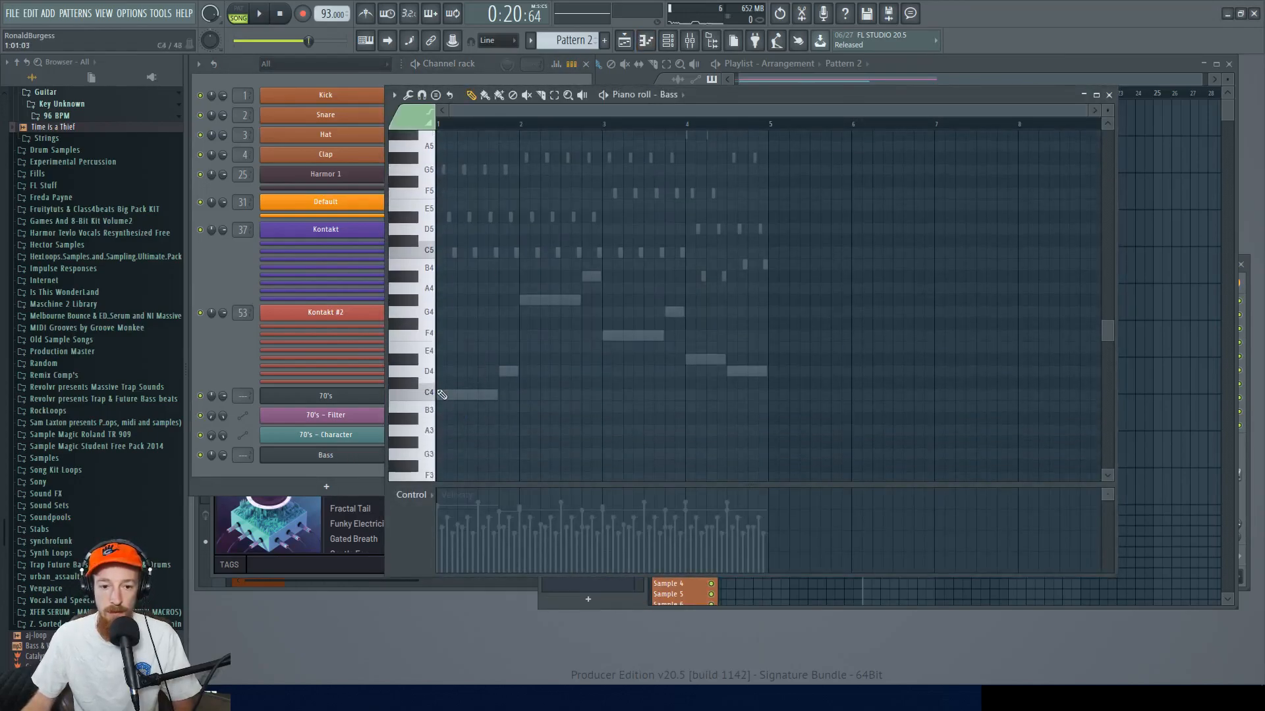
- Fill bar 1 of the Bass piano roll with twelve short C4 notes followed by four D4 notes, and audition them
ctrl+scroll(455, 428, up, 3)
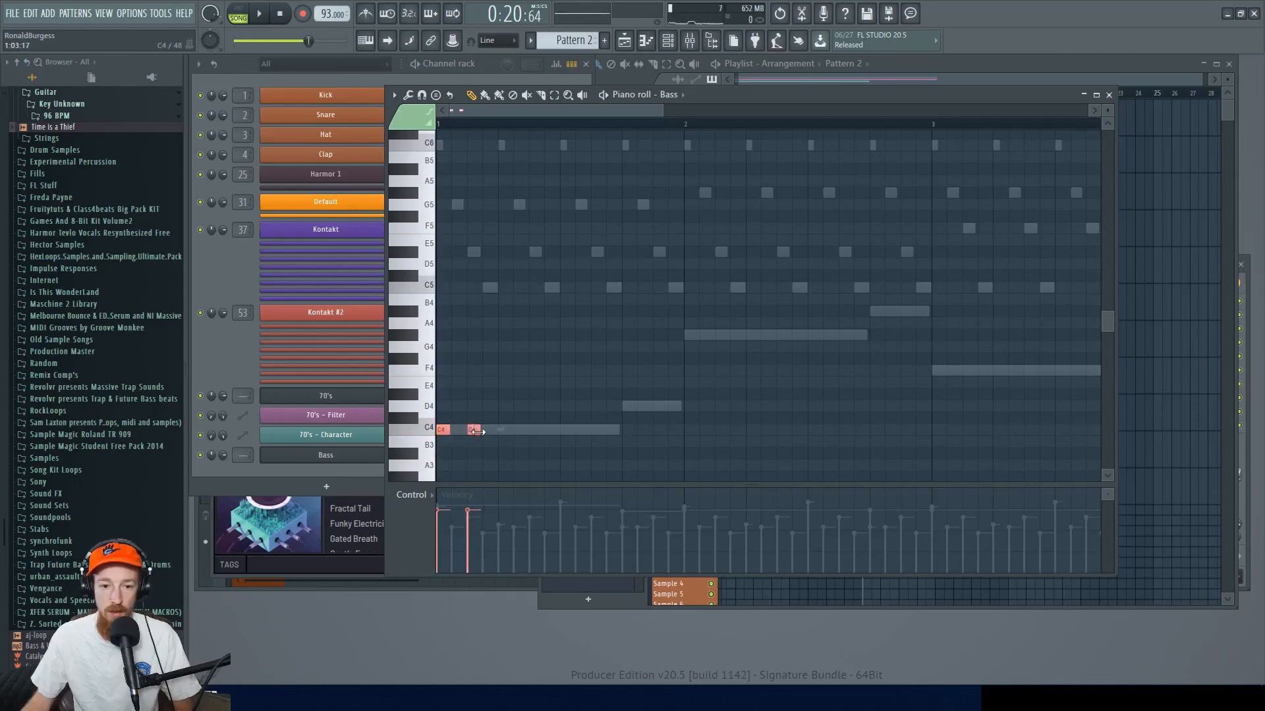
shift+drag(443, 432, 505, 445)
key(space)
key(space)
shift+drag(455, 431, 486, 430)
shift+drag(485, 431, 501, 431)
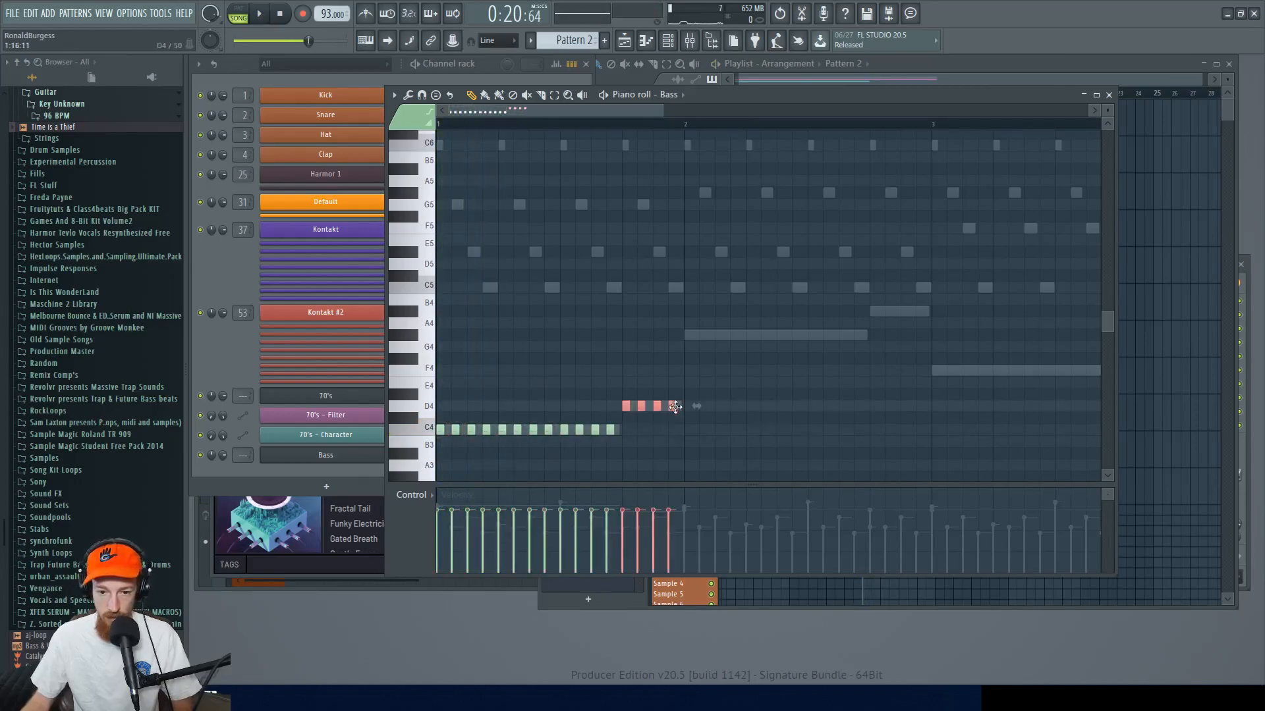
key(space)
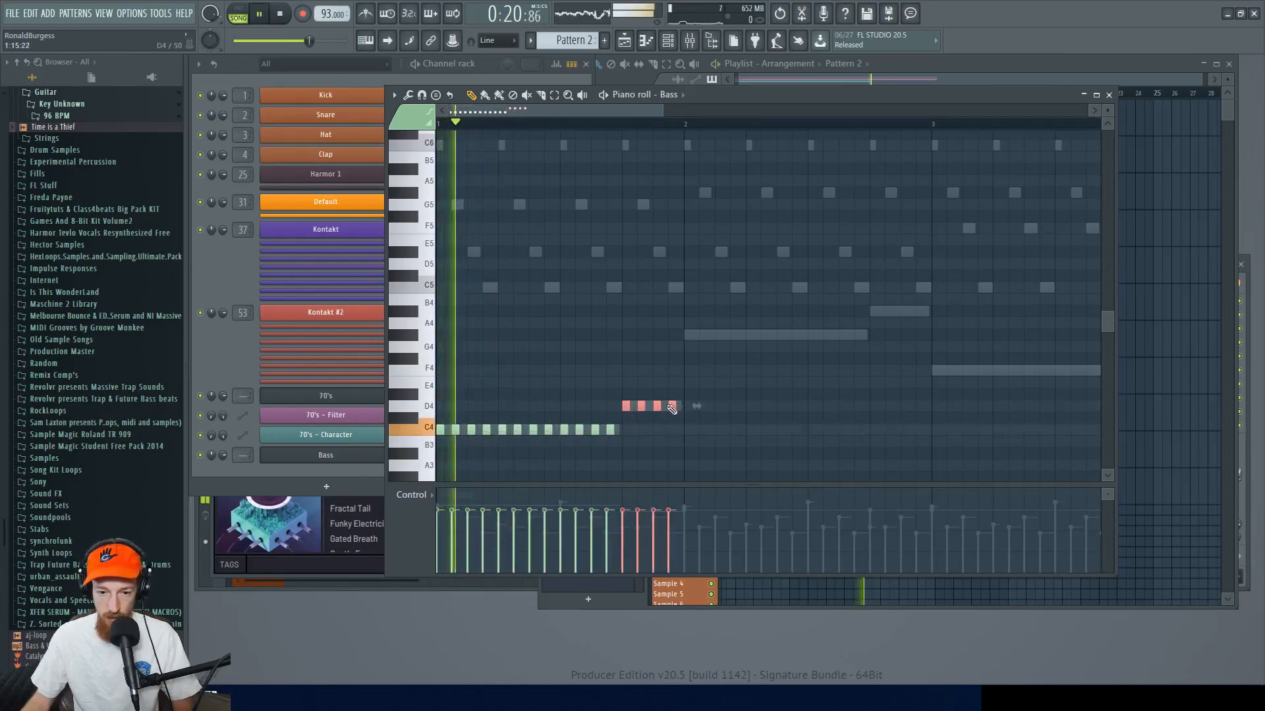
- Add twelve short bass notes from the start of bar 2, move them up to G#4, and audition them
scroll(672, 404, down, 2)
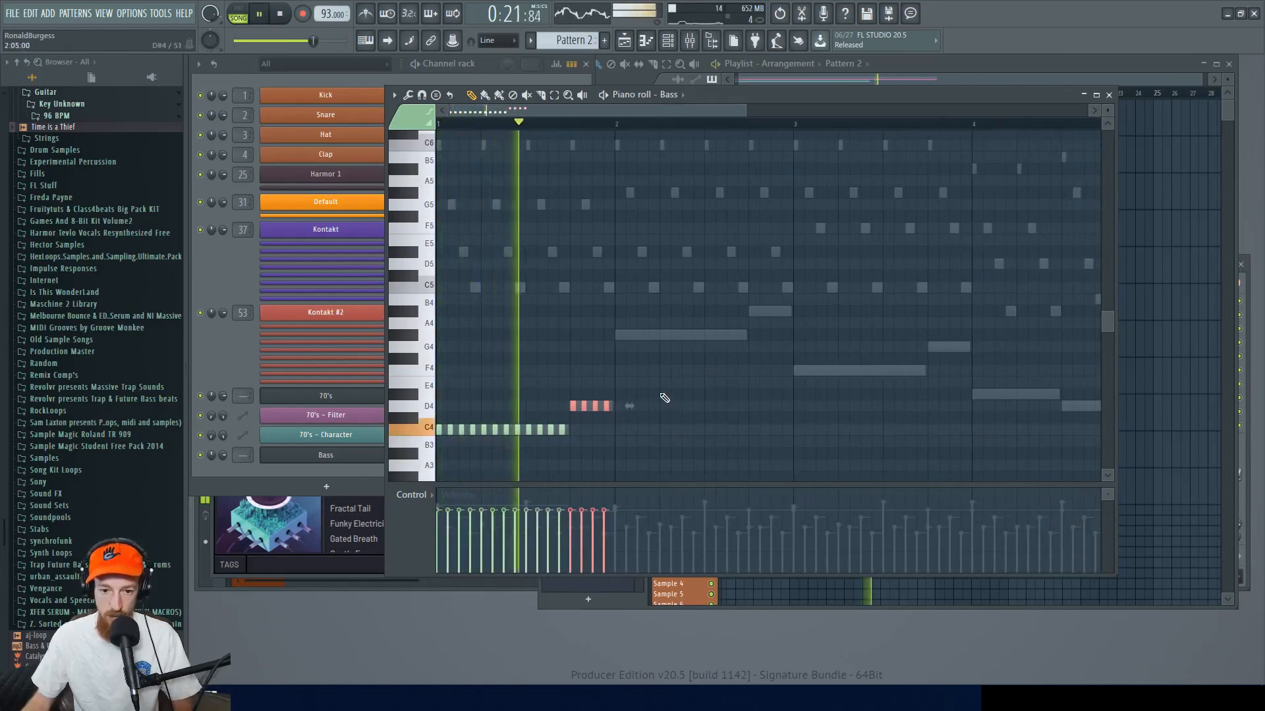
key(space)
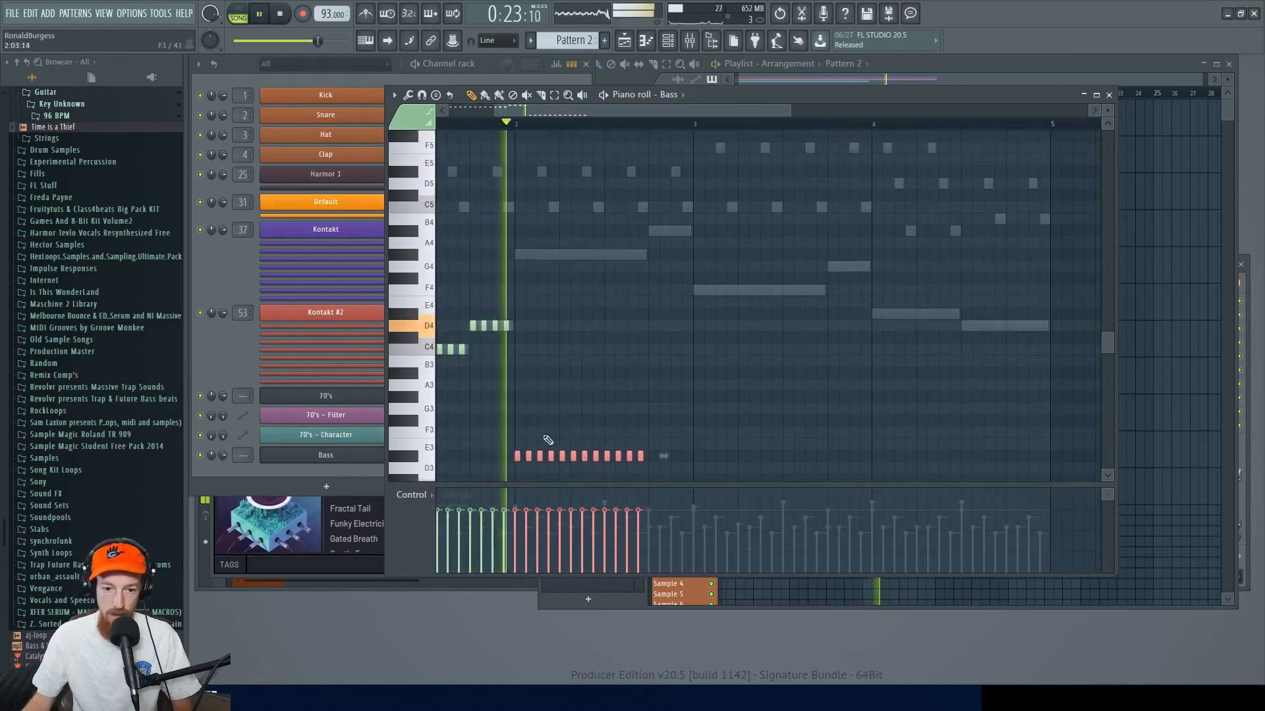
key(space)
drag(607, 463, 599, 263)
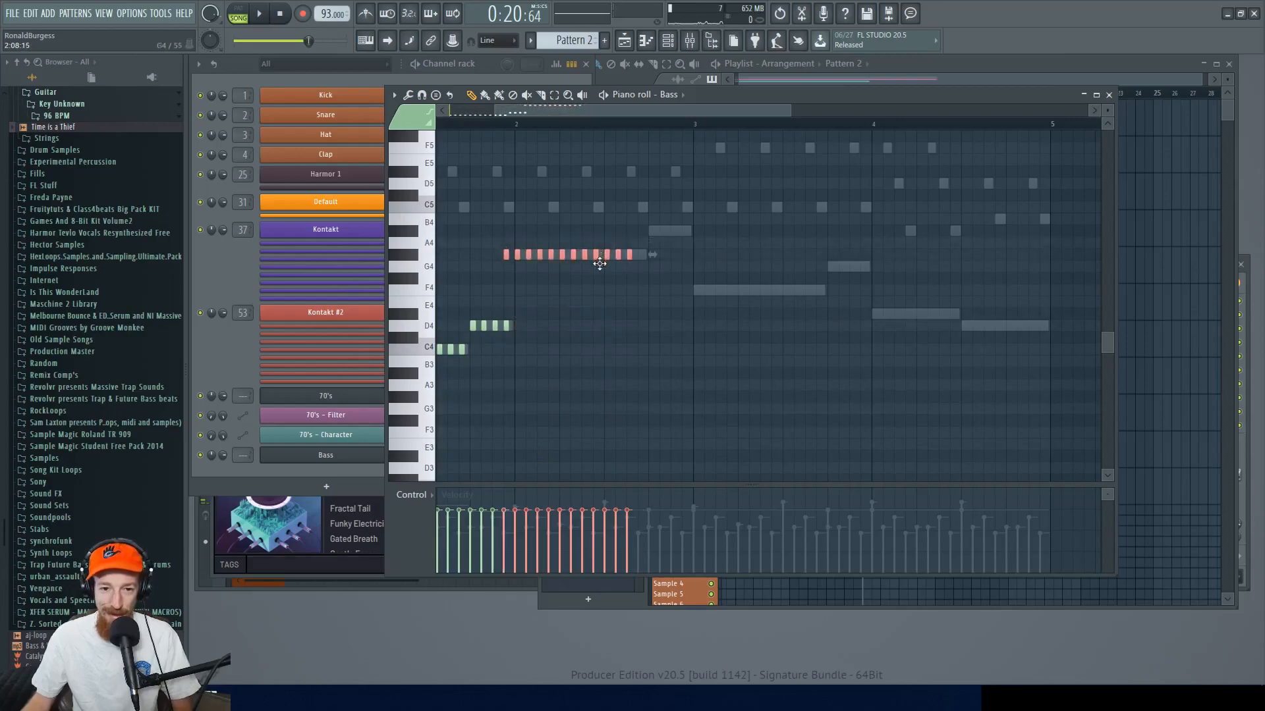
key(space)
scroll(570, 276, up, 2)
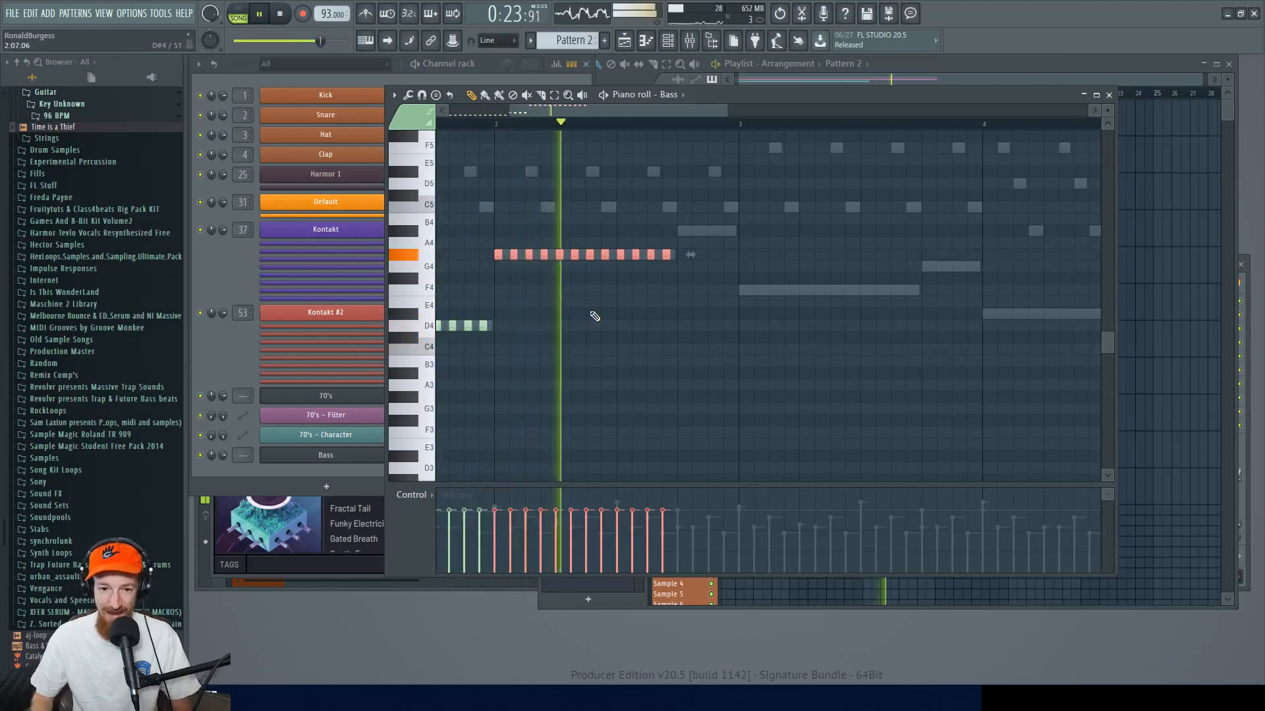
- Lower the bar 2 bass notes one octave to G#3 and finish the bar with four short A#3 notes
key(ctrl+Down)
key(space)
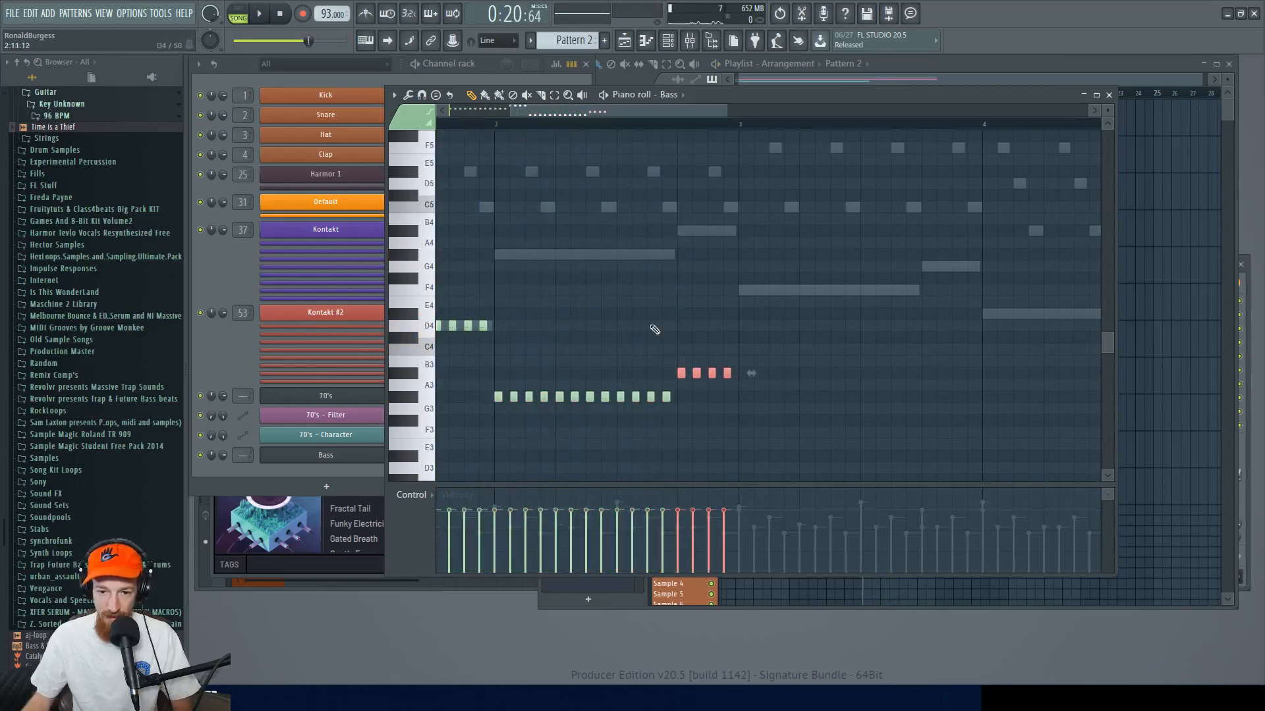
scroll(668, 344, down, 2)
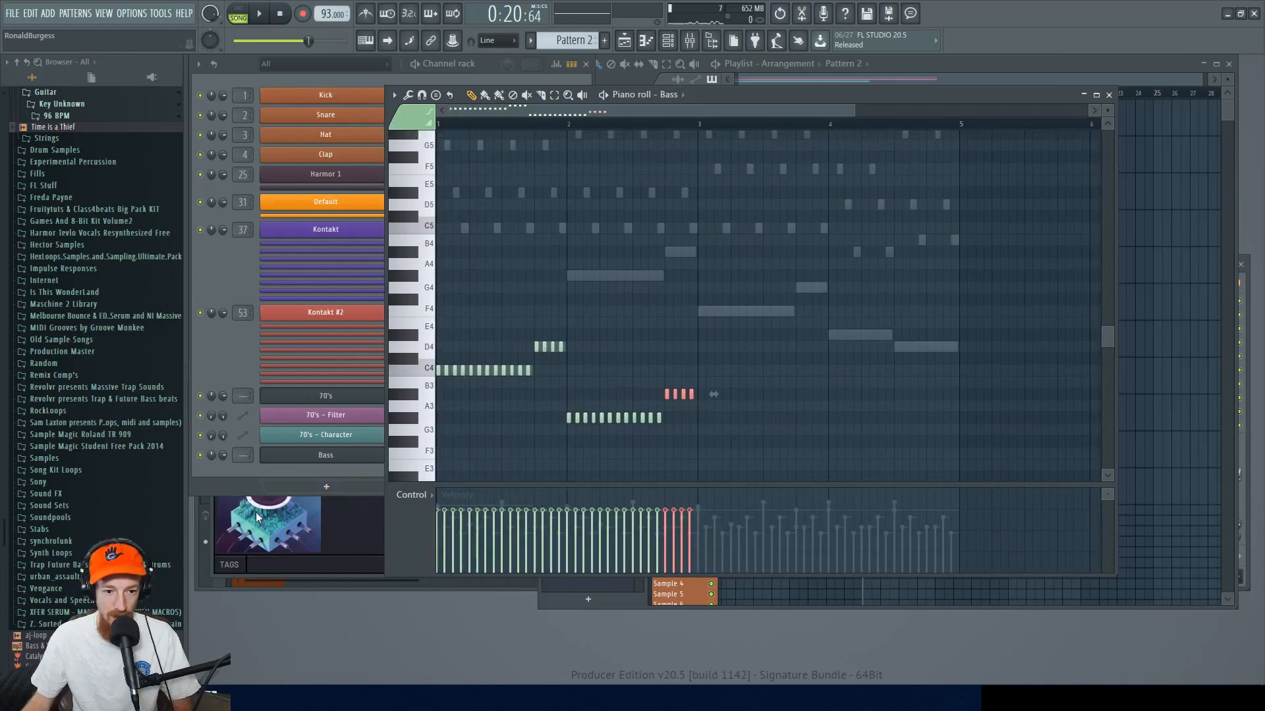
- Audition FLEX presets for the Bass channel, including Blue Cordian, Dark Chocolate and Fractal Tail, and choose Mr Blubber
click(312, 569)
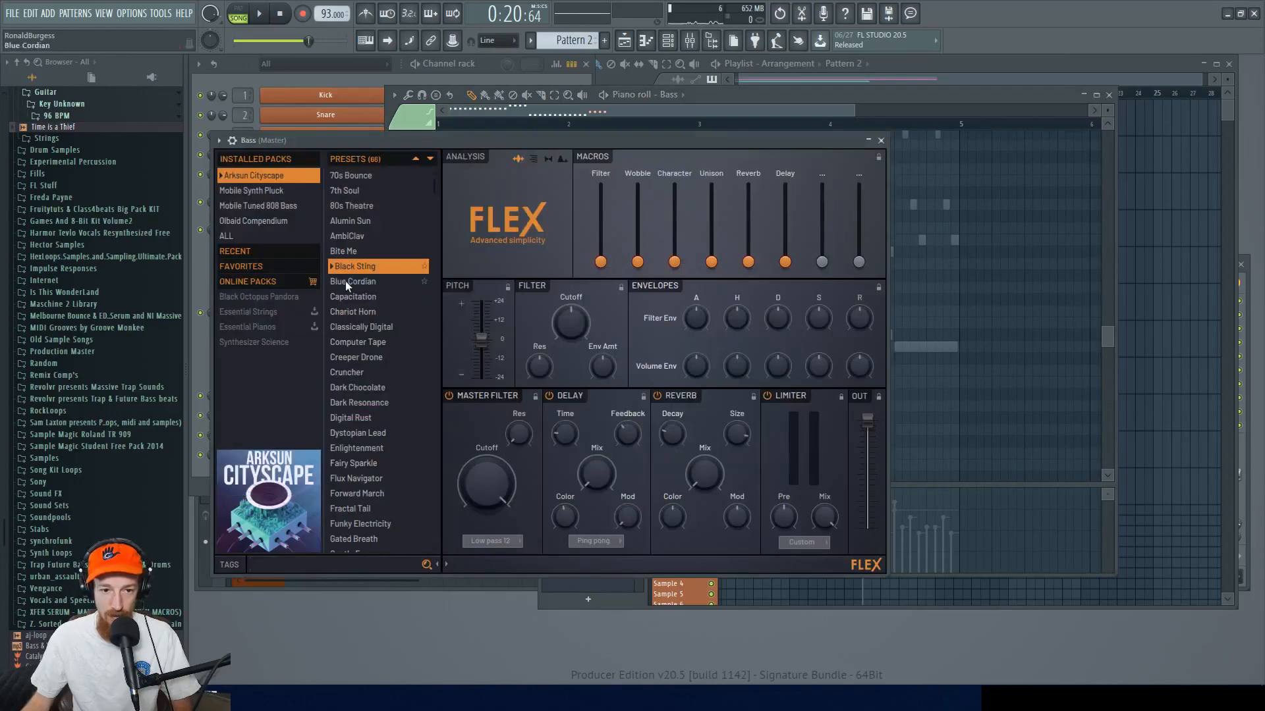
click(350, 281)
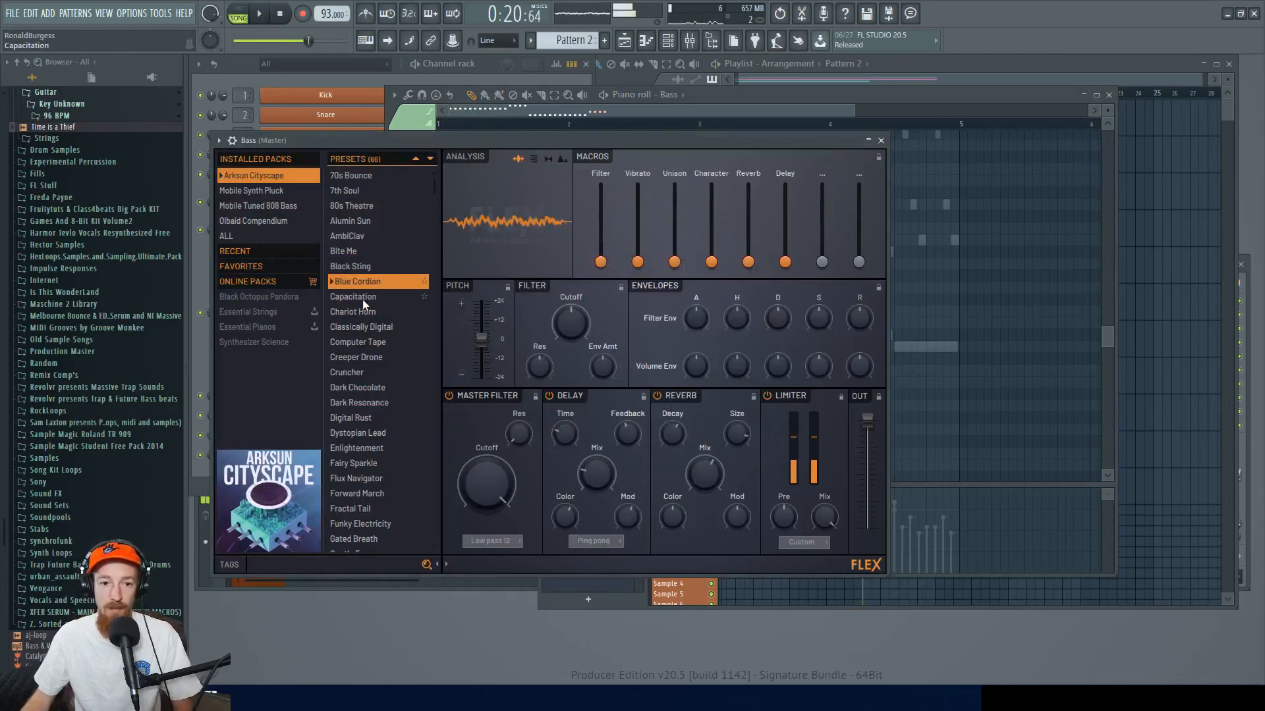
click(368, 387)
scroll(377, 403, down, 4)
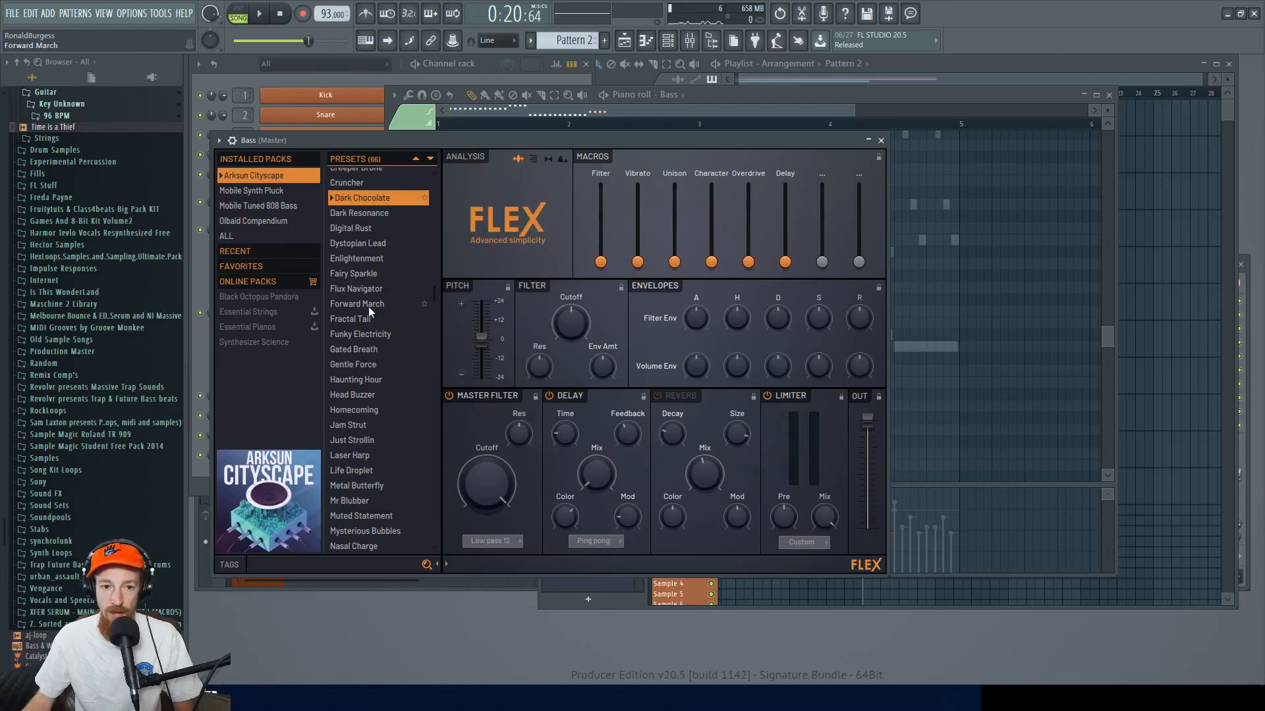
scroll(369, 306, down, 1)
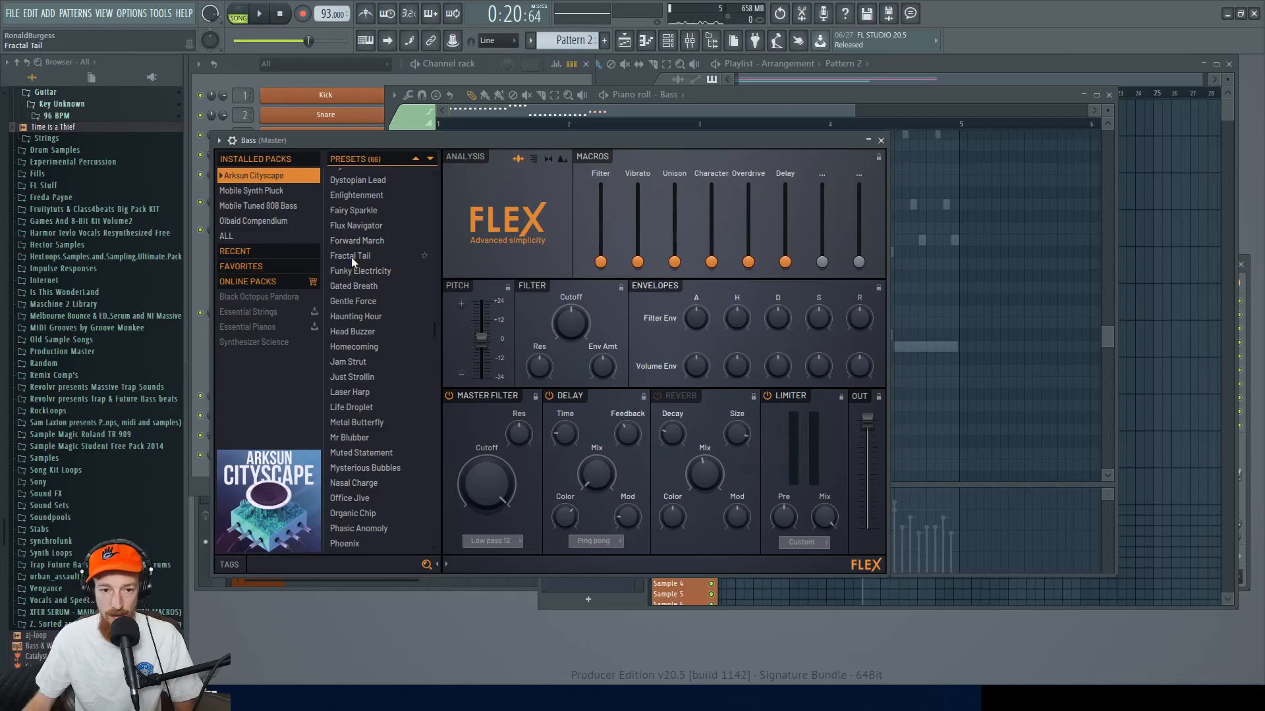
click(369, 255)
drag(594, 140, 702, 106)
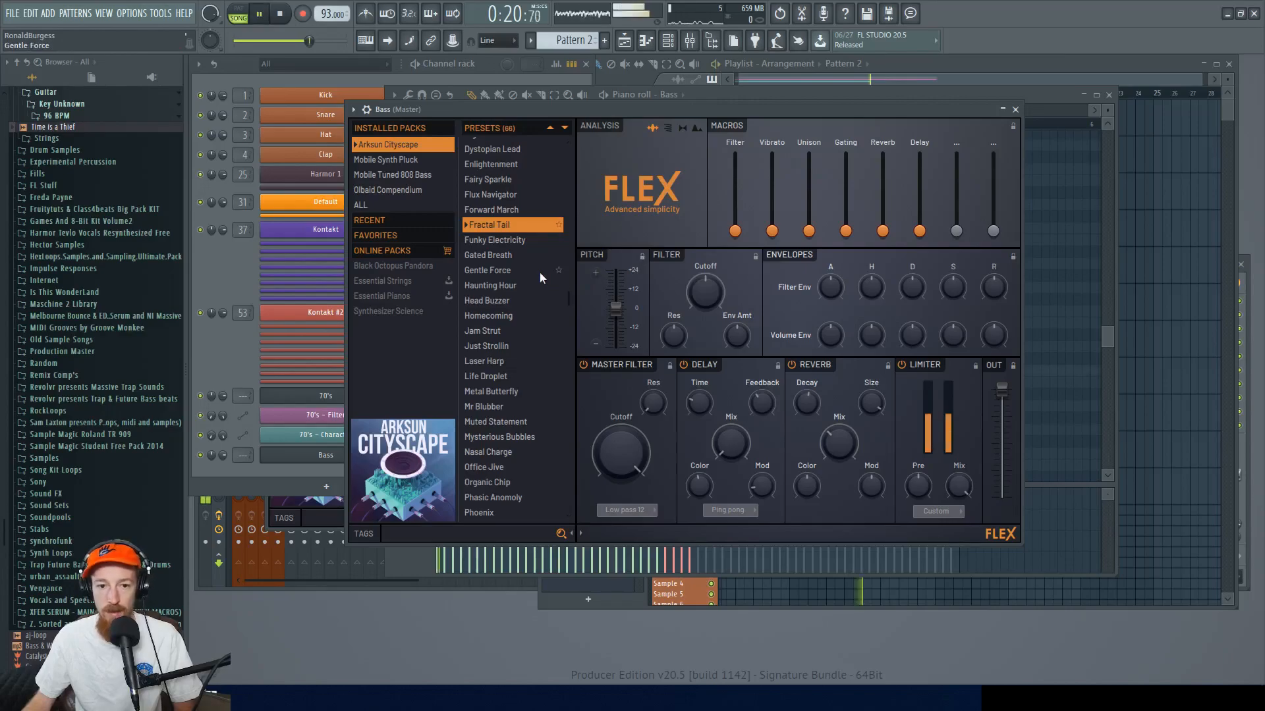
click(495, 239)
key(space)
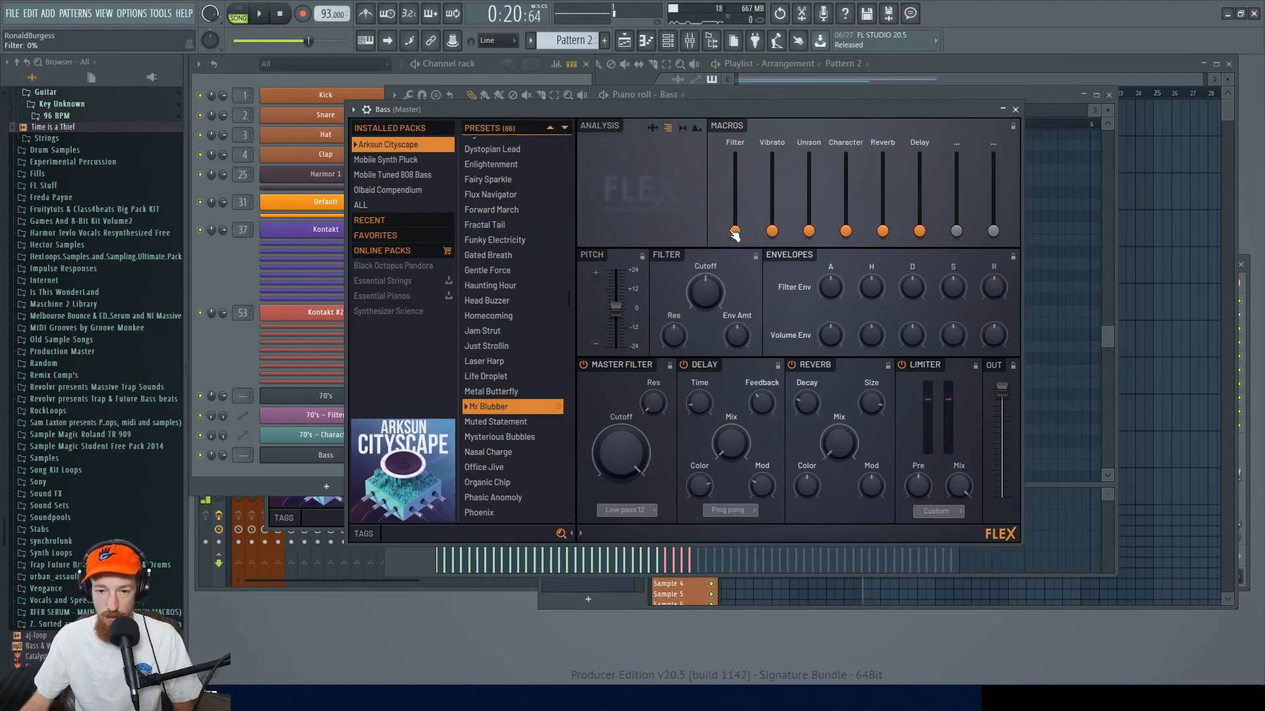
- Raise the Bass sound's Filter macro to 18% during playback and close its plugin window
key(space)
drag(735, 231, 735, 218)
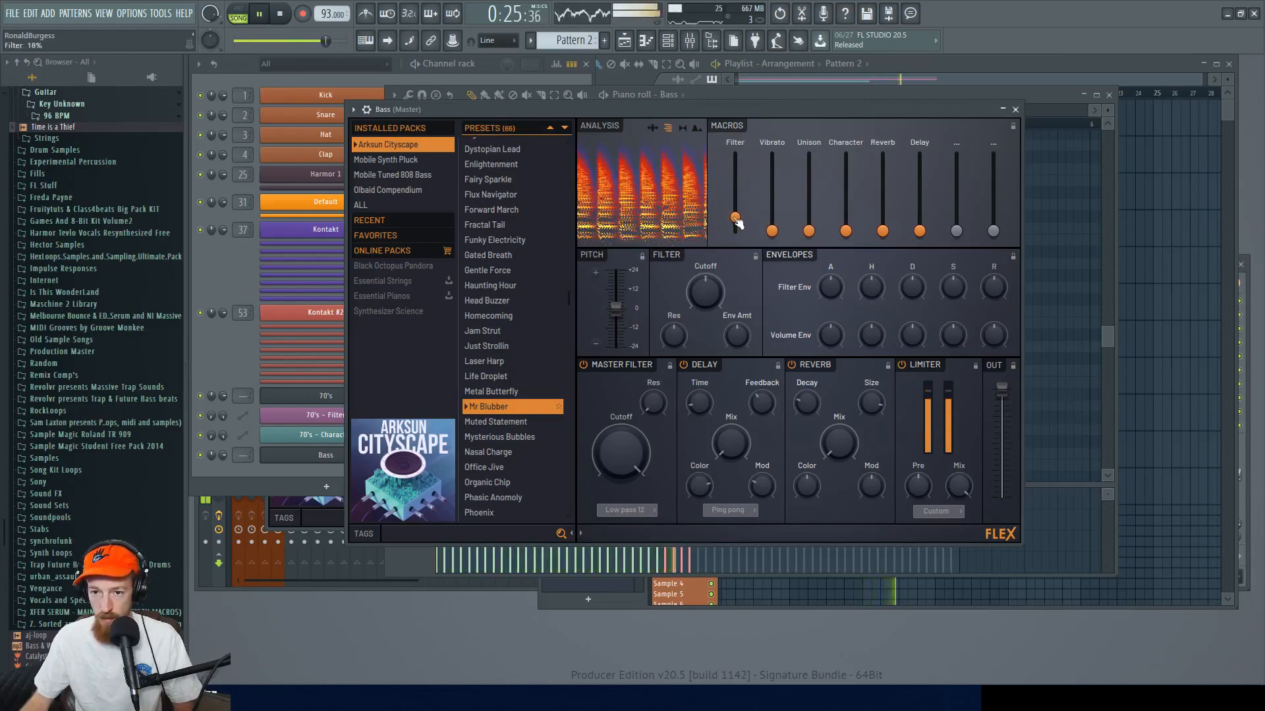
click(1015, 110)
key(space)
- Place twelve short F4 bass notes from the start of bar 3 and audition the bass line
click(711, 304)
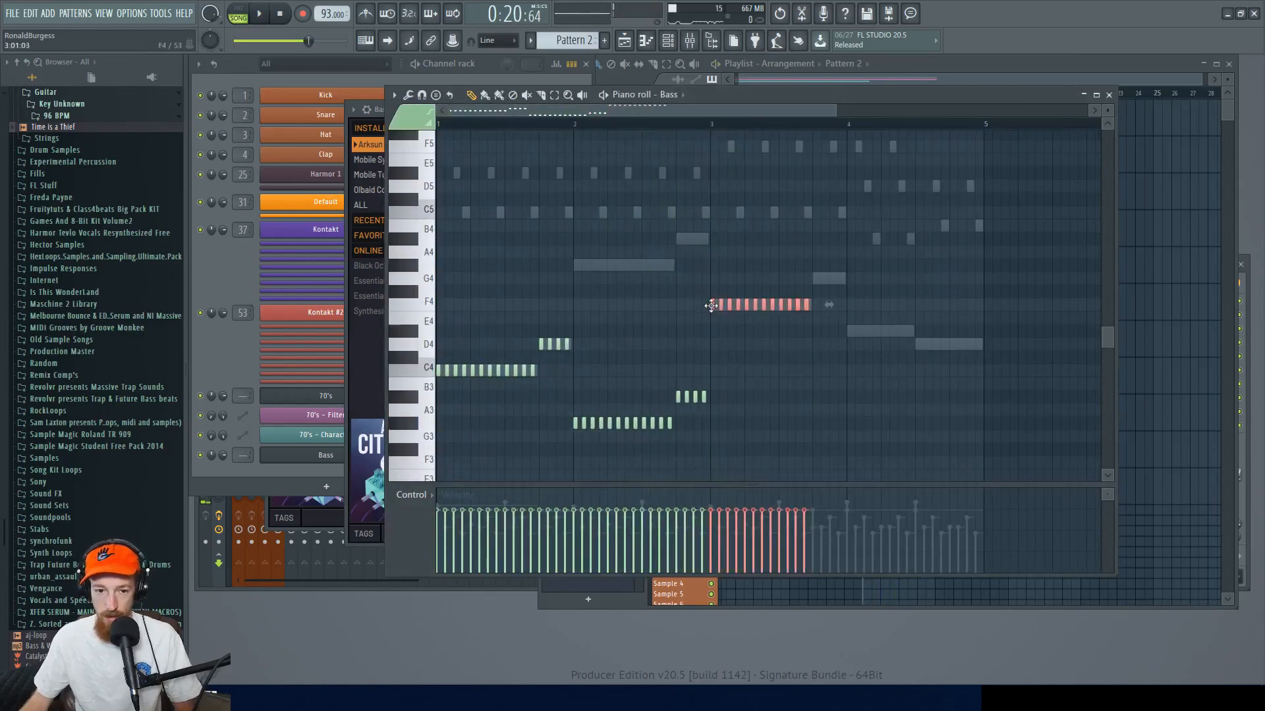
mouse_move(711, 311)
mouse_down()
mouse_move(712, 325)
mouse_move(712, 301)
mouse_up()
key(space)
scroll(727, 290, down, 2)
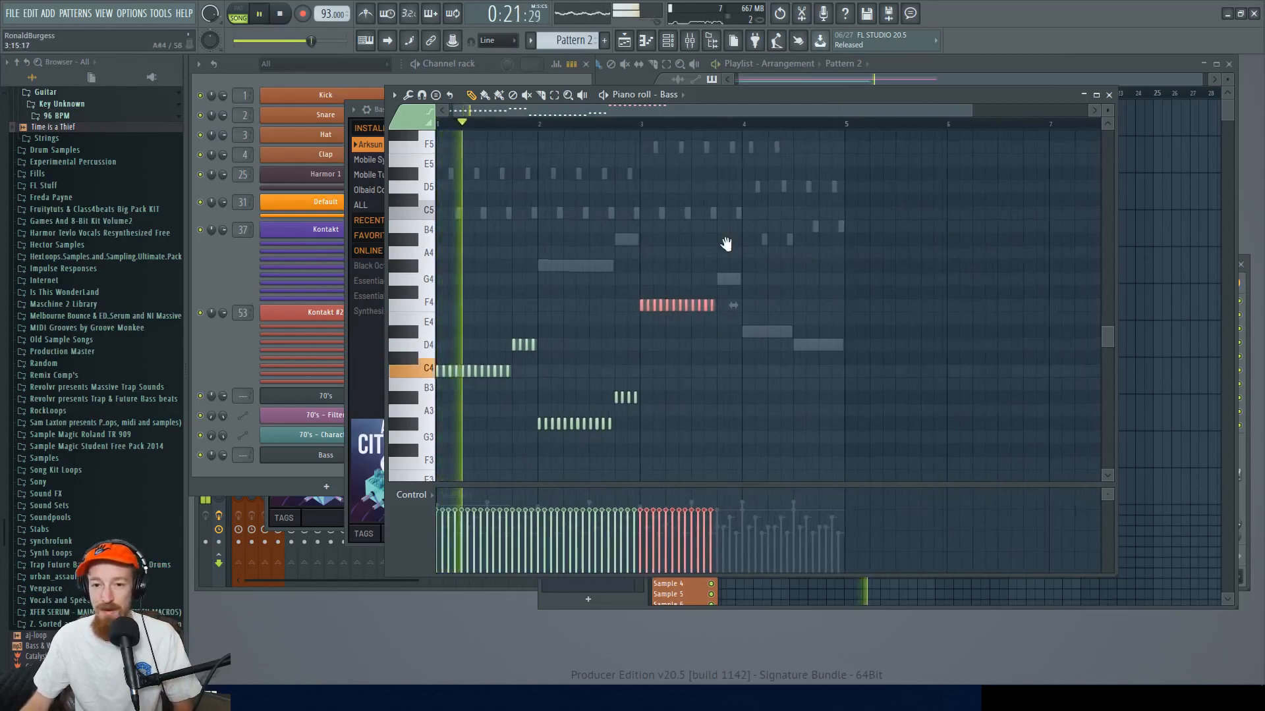
- Finish bar 3 of the bass with four short G4 notes and place short D#4 notes from the start of bar 4
drag(725, 243, 682, 266)
click(583, 420)
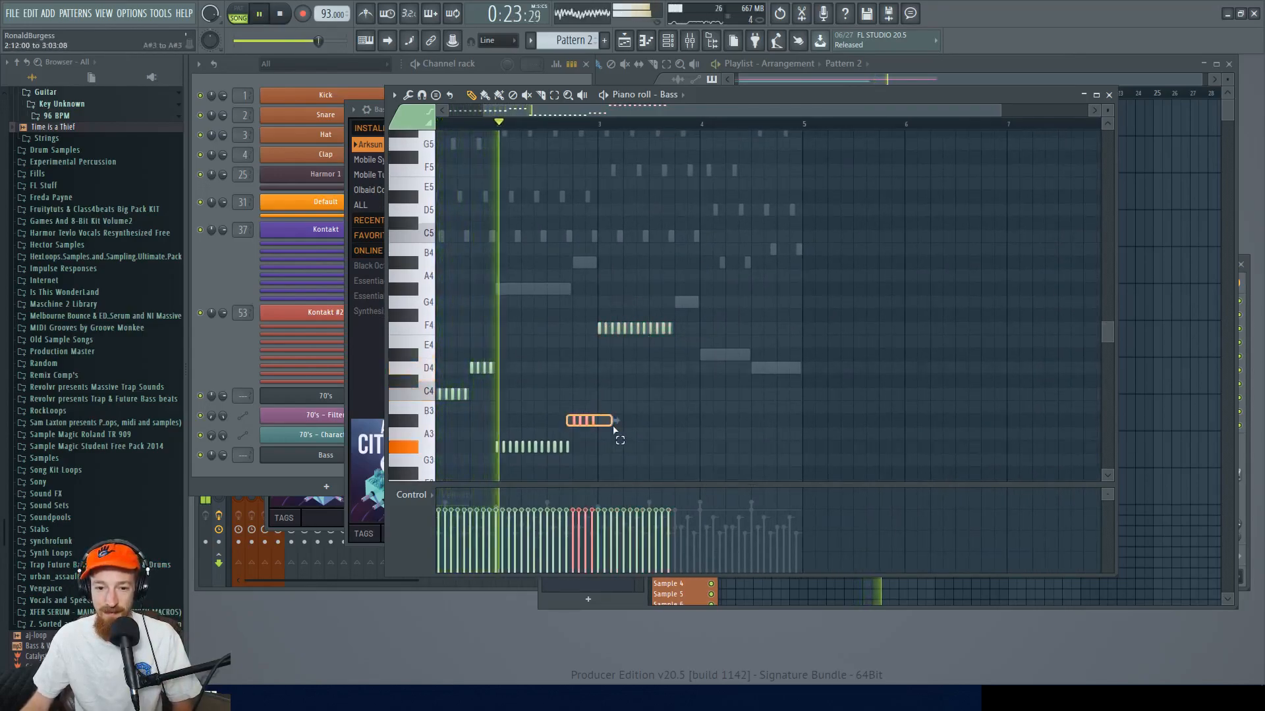
mouse_move(584, 420)
mouse_down()
mouse_move(686, 301)
mouse_move(600, 340)
mouse_move(703, 333)
mouse_move(703, 359)
mouse_up()
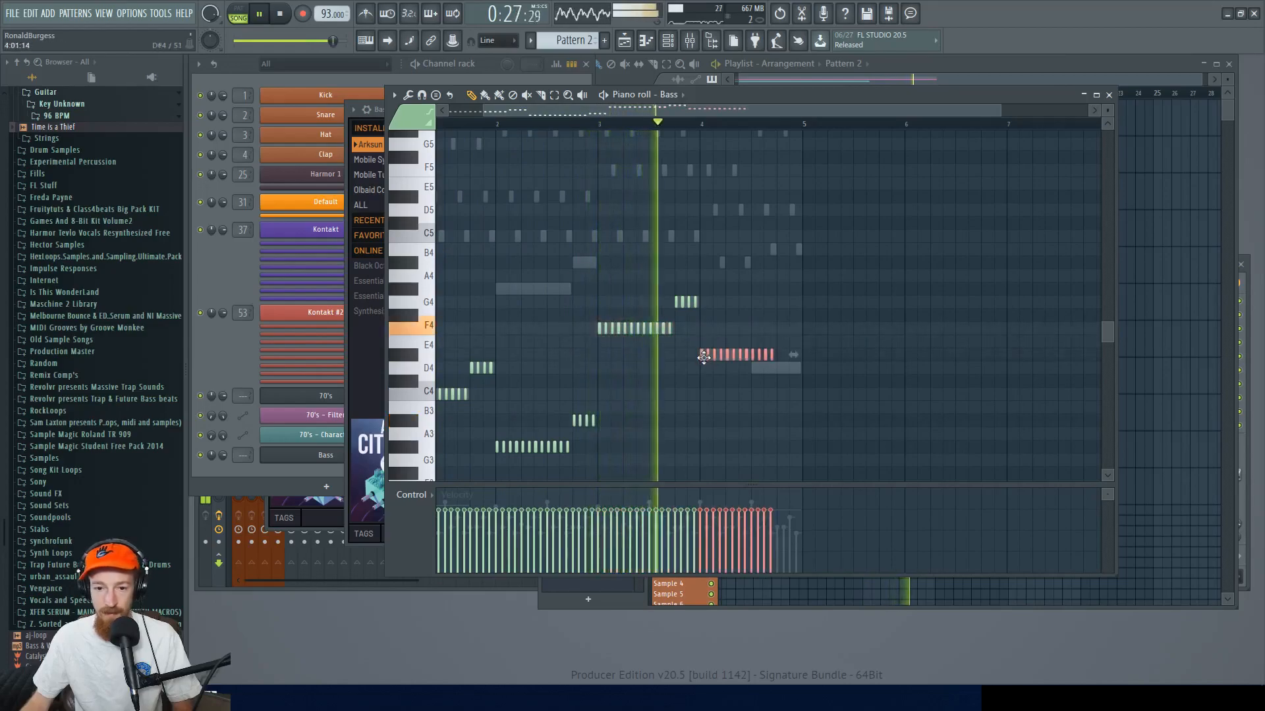
click(769, 353)
scroll(768, 355, up, 3)
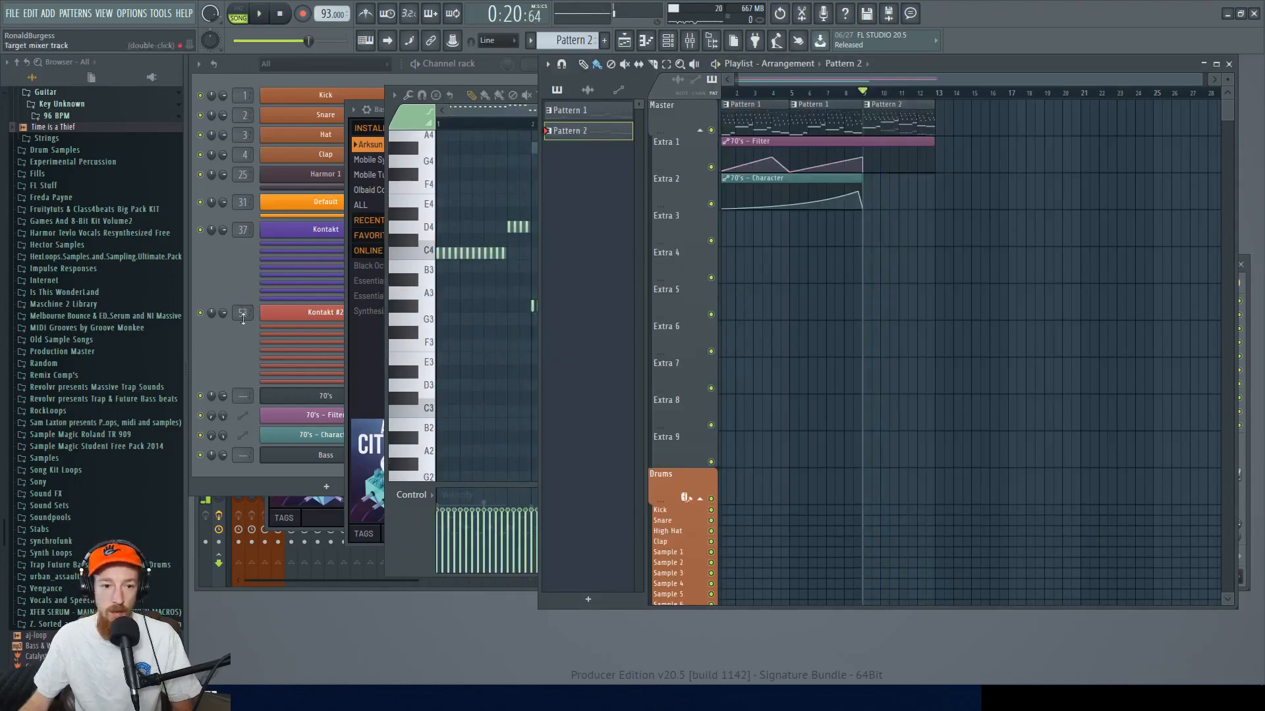
- Copy the notes of the 70's channel into a newly added FLEX channel
click(243, 319)
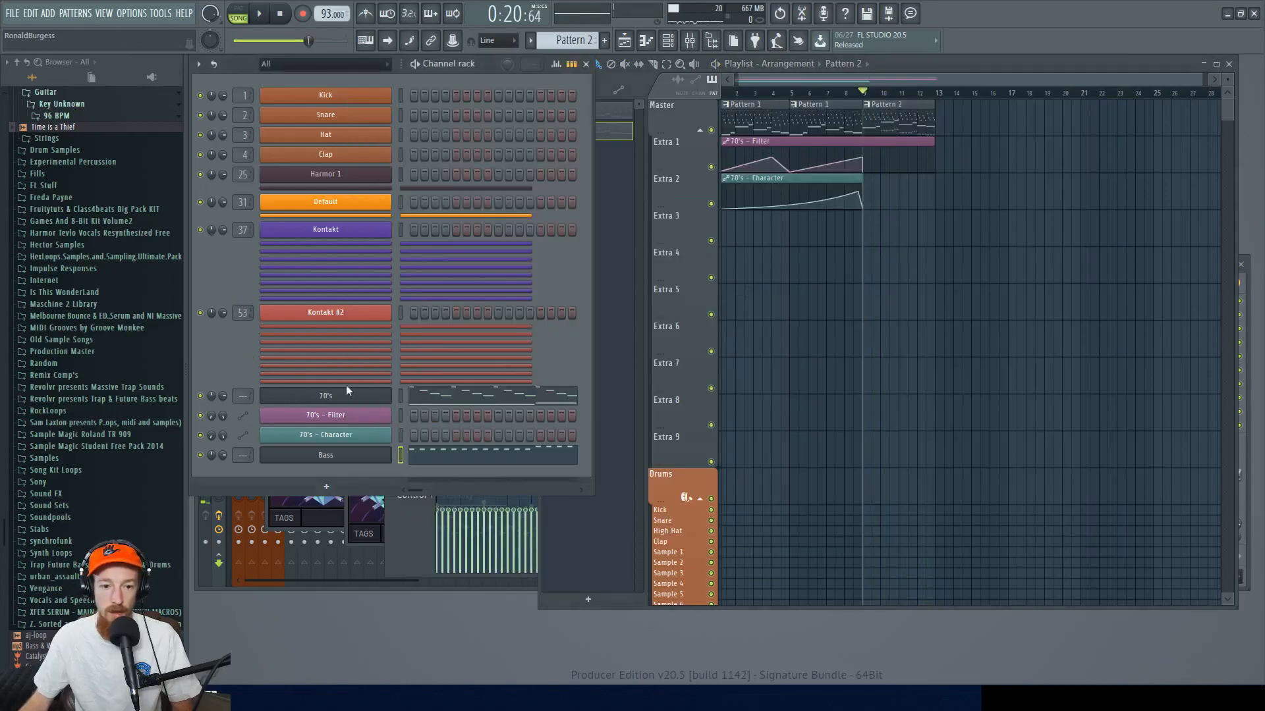
right_click(354, 393)
click(584, 409)
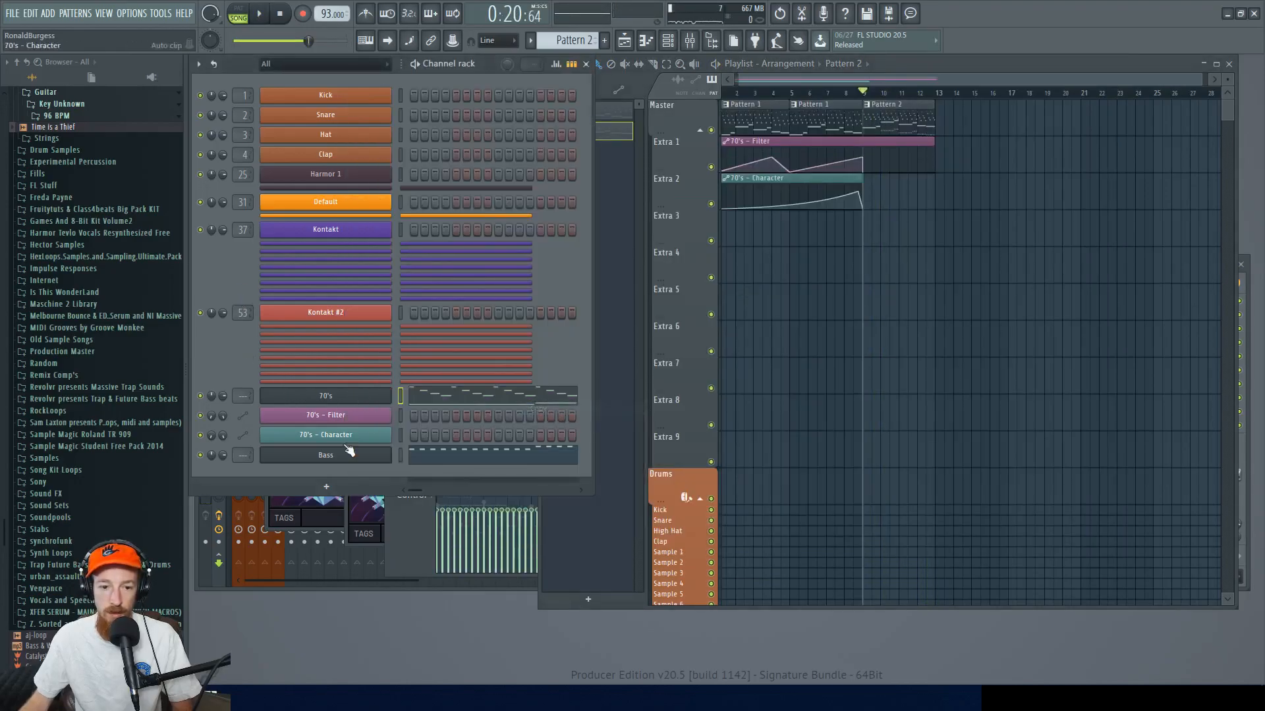
click(341, 493)
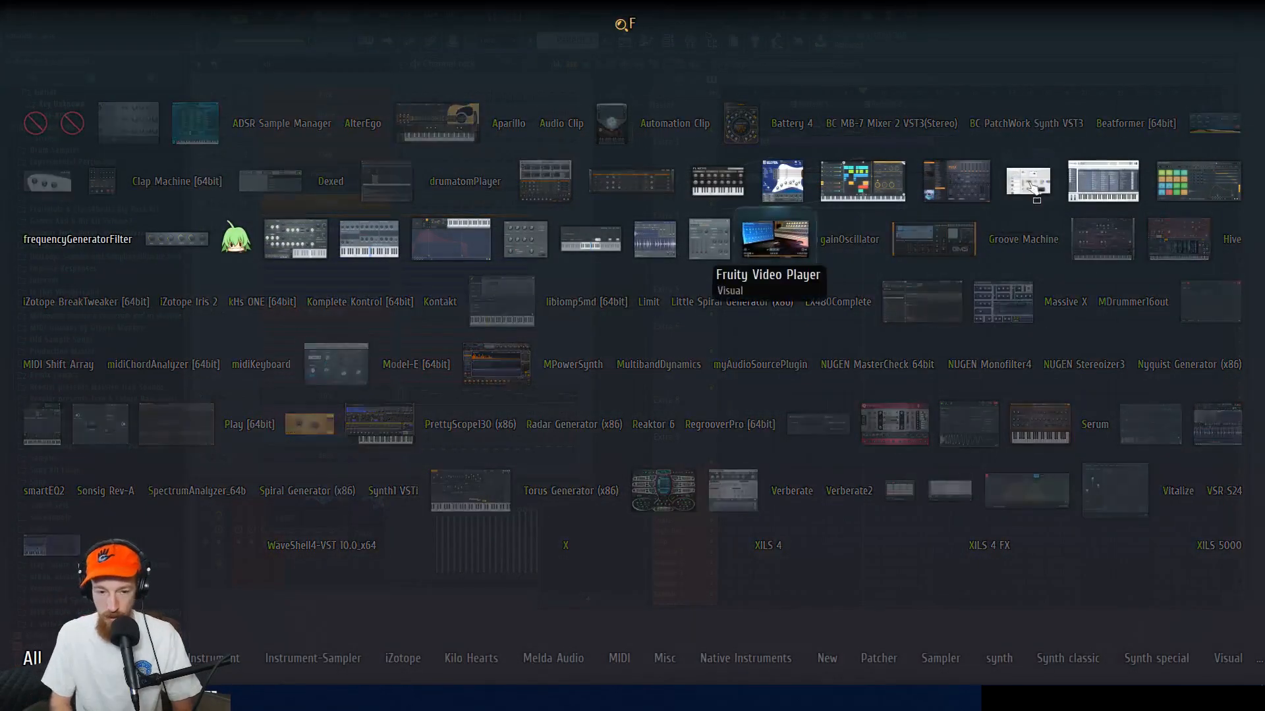
click(961, 187)
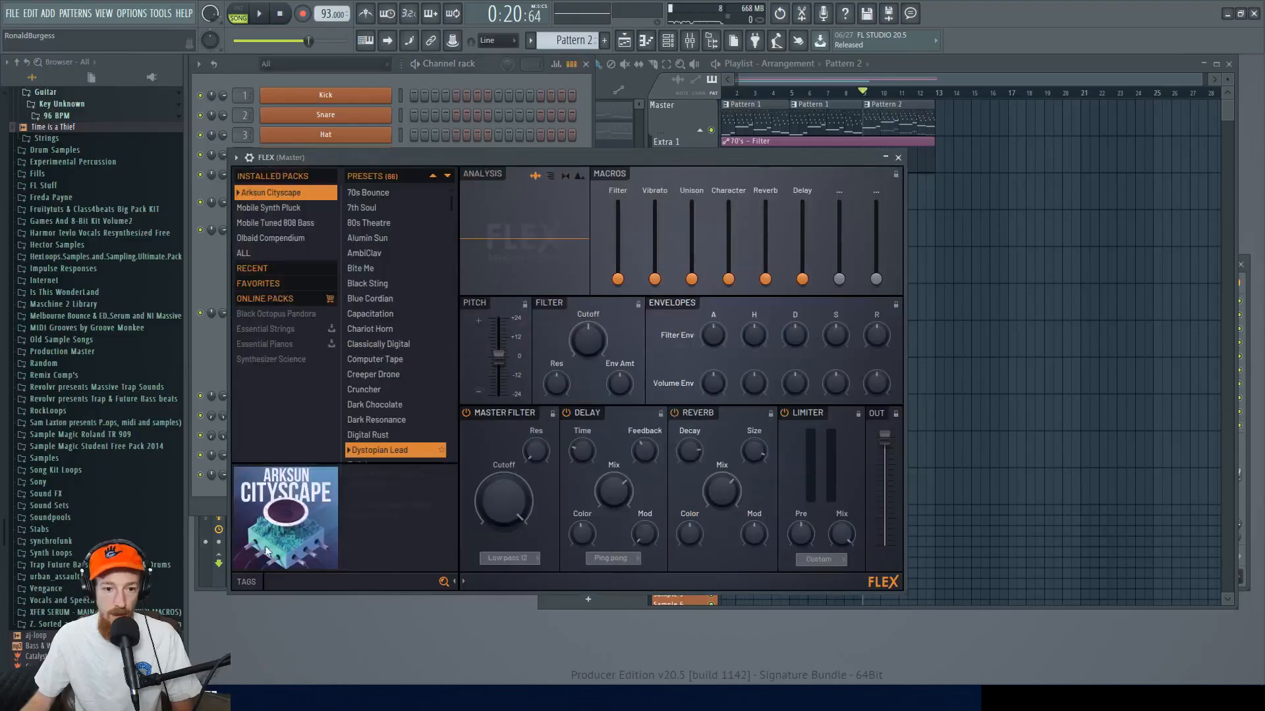
click(218, 499)
right_click(389, 474)
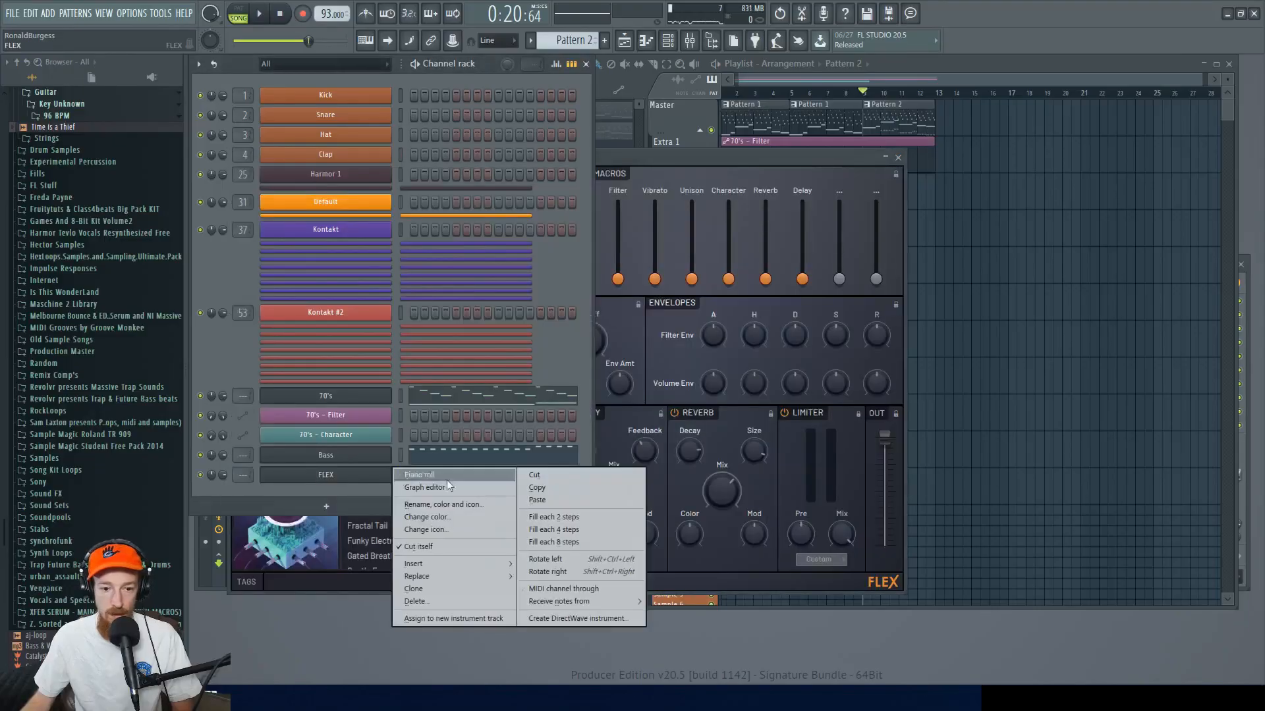
click(560, 492)
- Load the Dark Chocolate preset in the new FLEX channel and audition it with the arrangement
drag(720, 157, 808, 156)
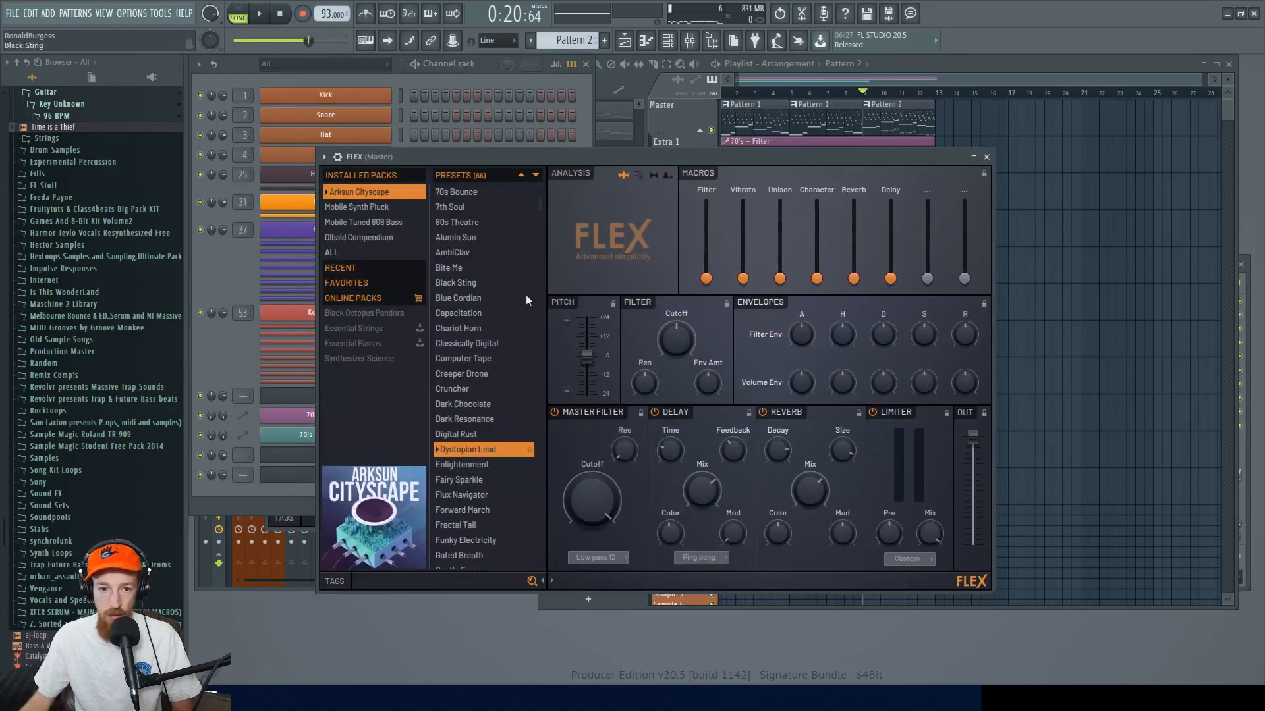
click(487, 339)
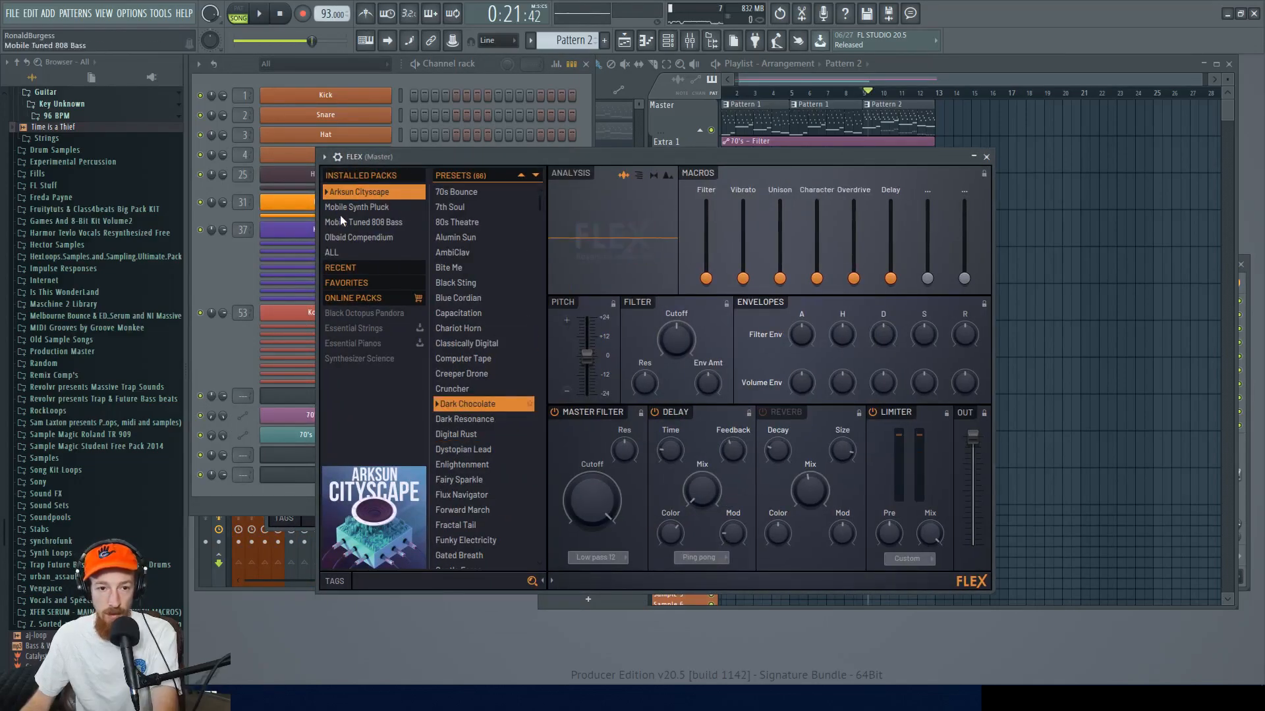
click(263, 14)
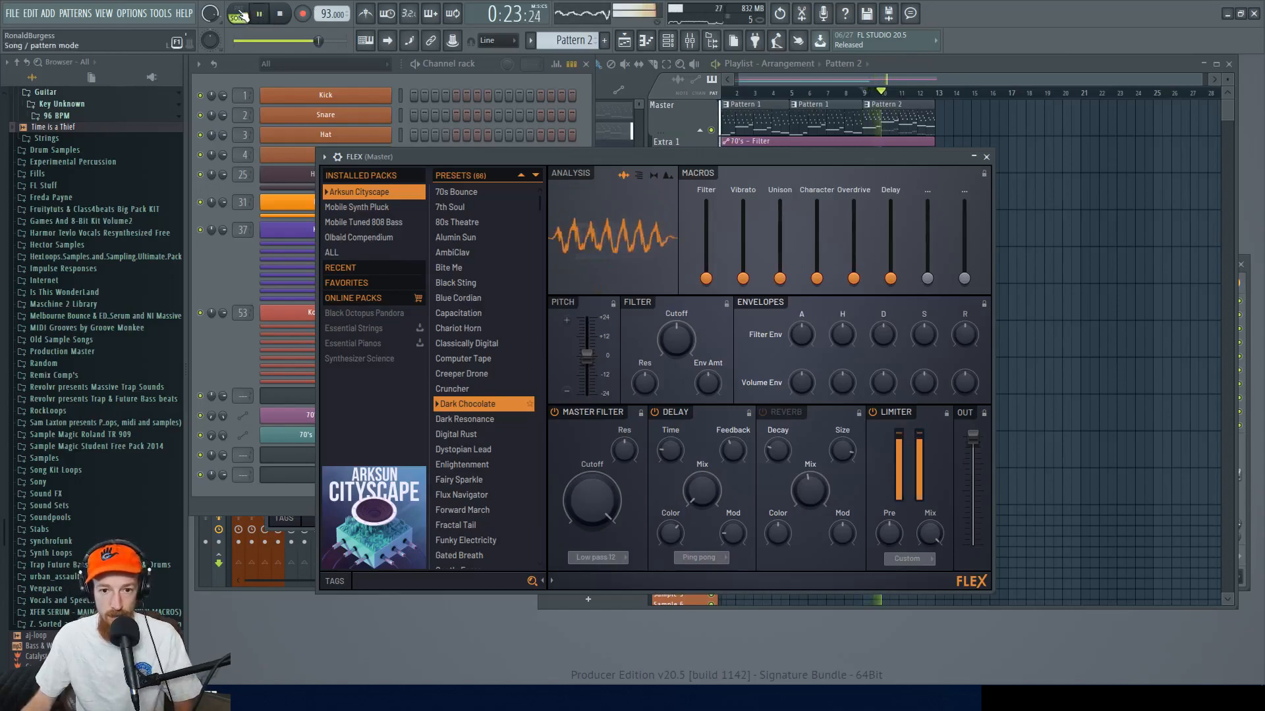
click(294, 381)
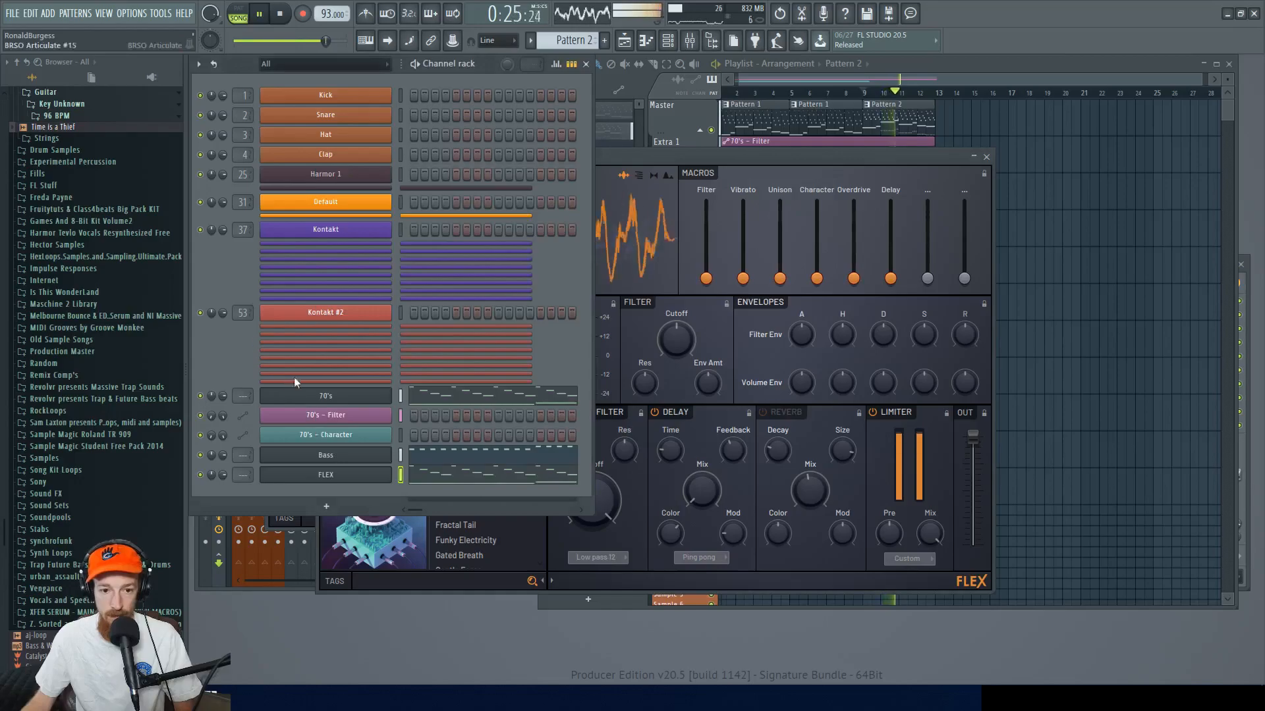
key(space)
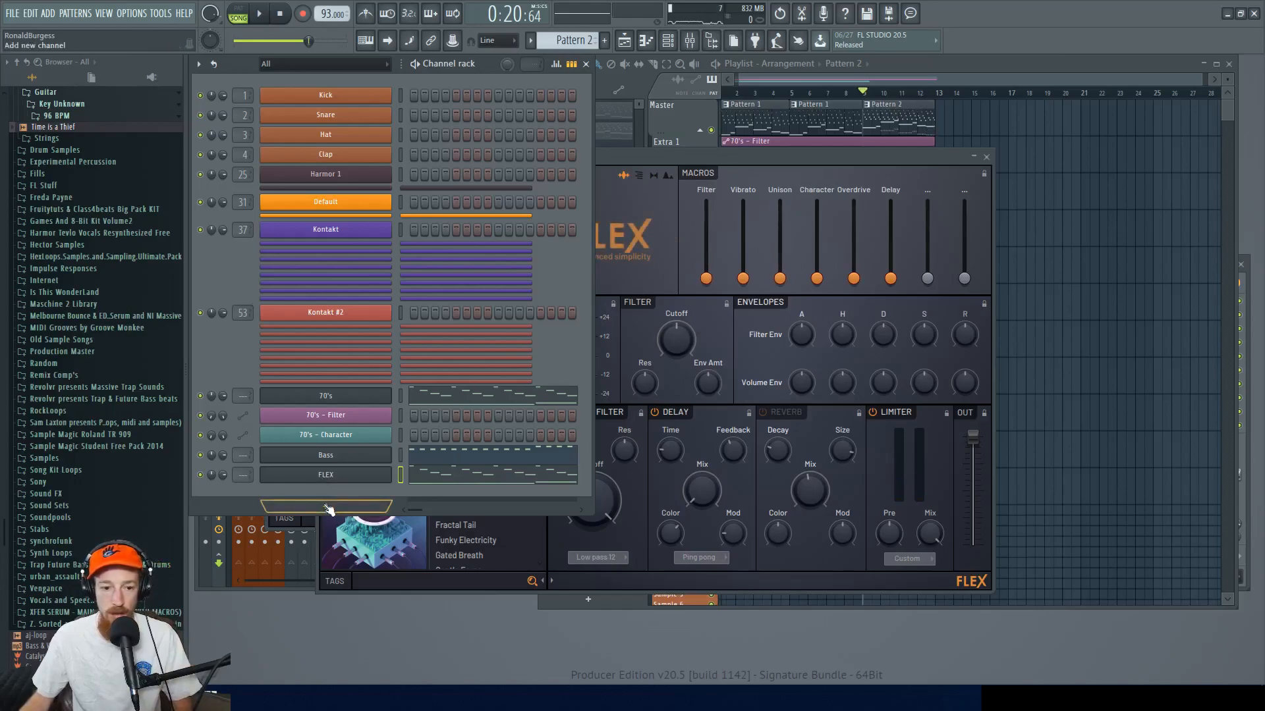
- Cut the FLEX channel's notes out of Pattern 2 and paste them into the same channel in Pattern 3
right_click(332, 485)
click(553, 474)
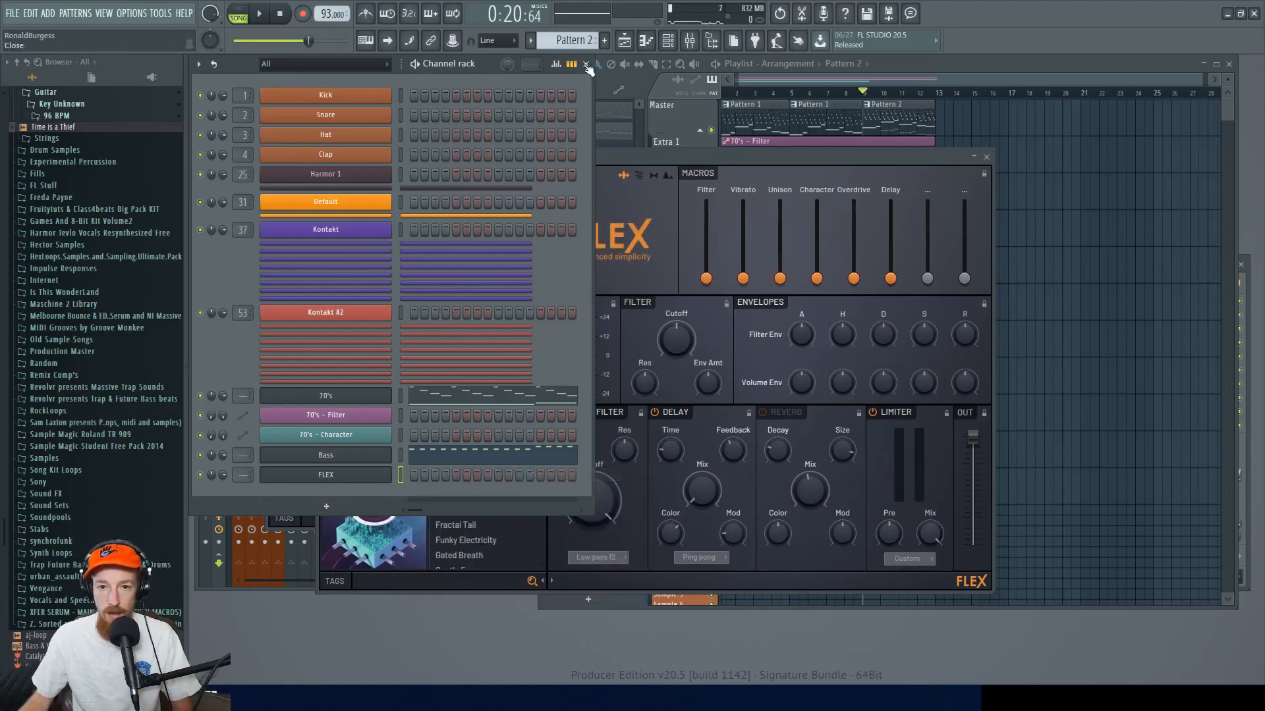
click(613, 40)
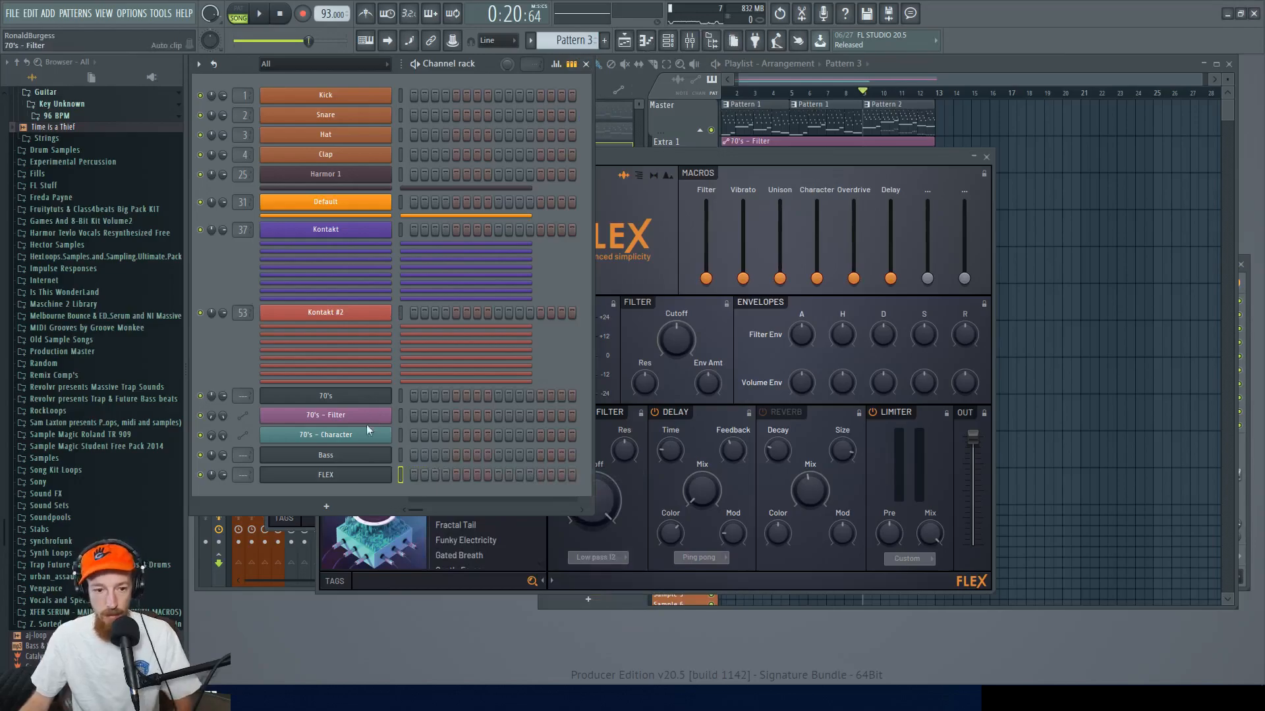
right_click(382, 470)
click(548, 500)
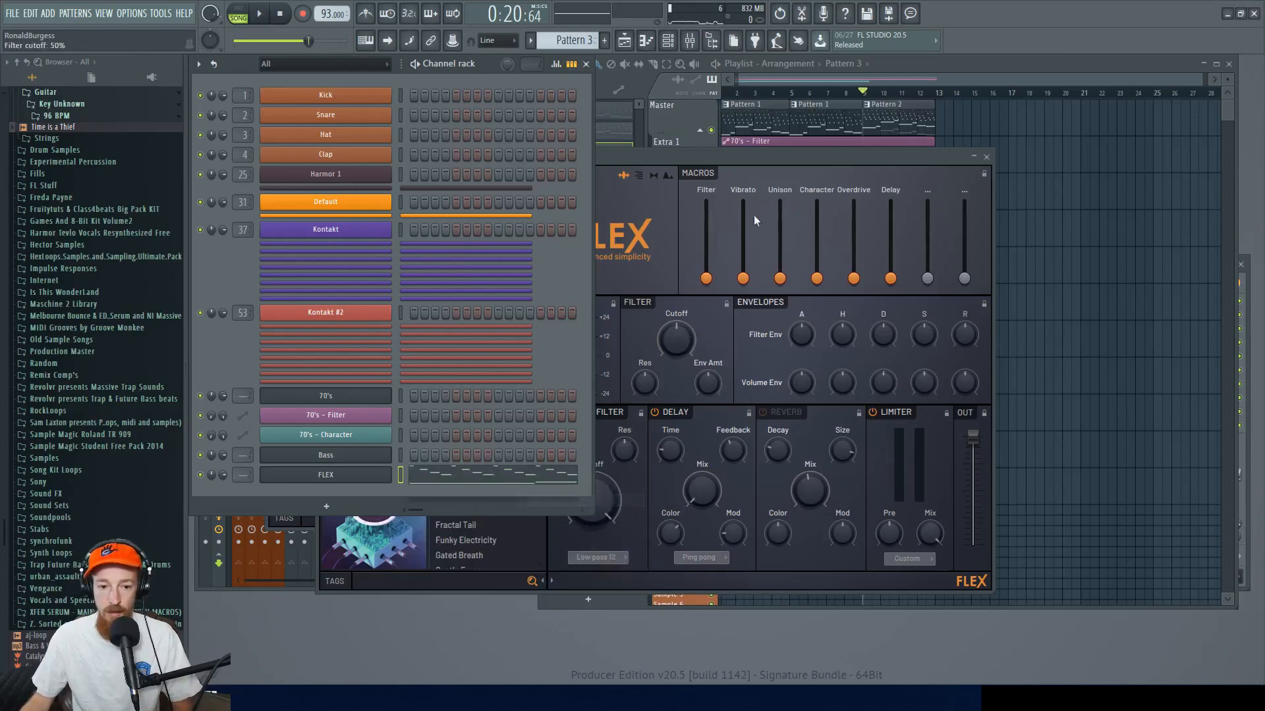
- Place Pattern 3 on the Extra 3 playlist track at bar 9 and add another copy at bar 5
click(828, 104)
click(879, 240)
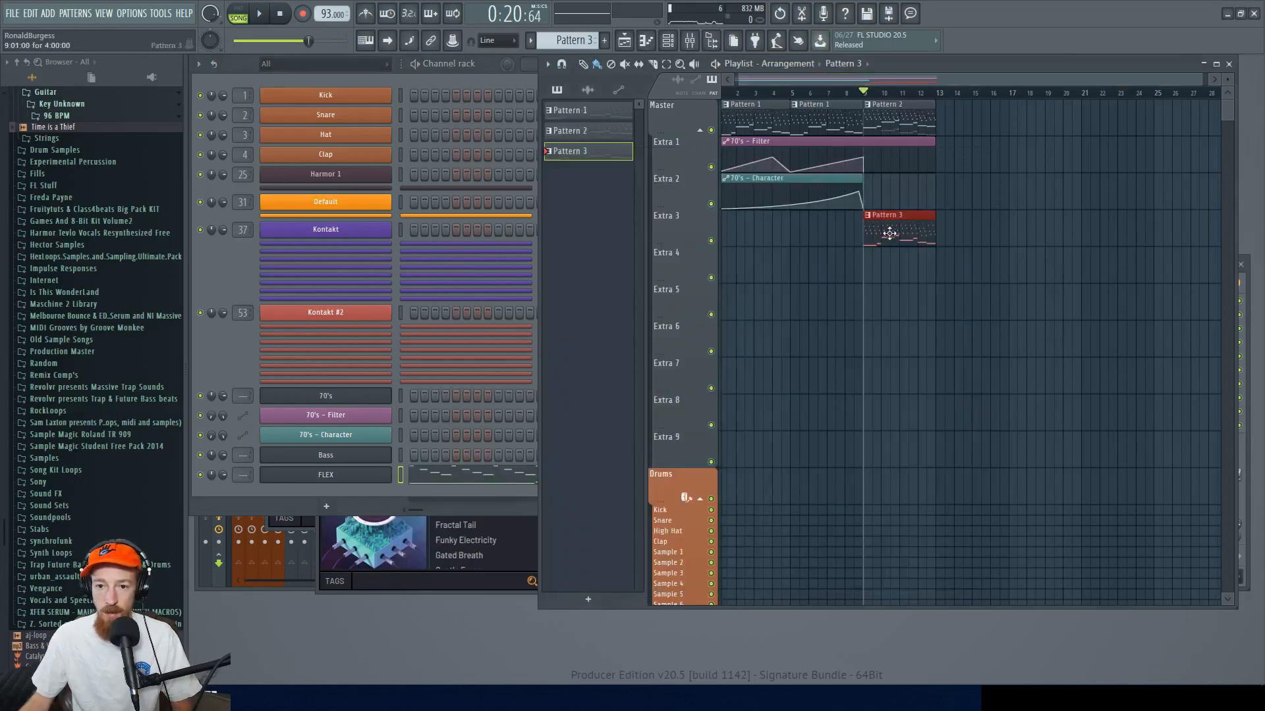
drag(914, 233, 848, 245)
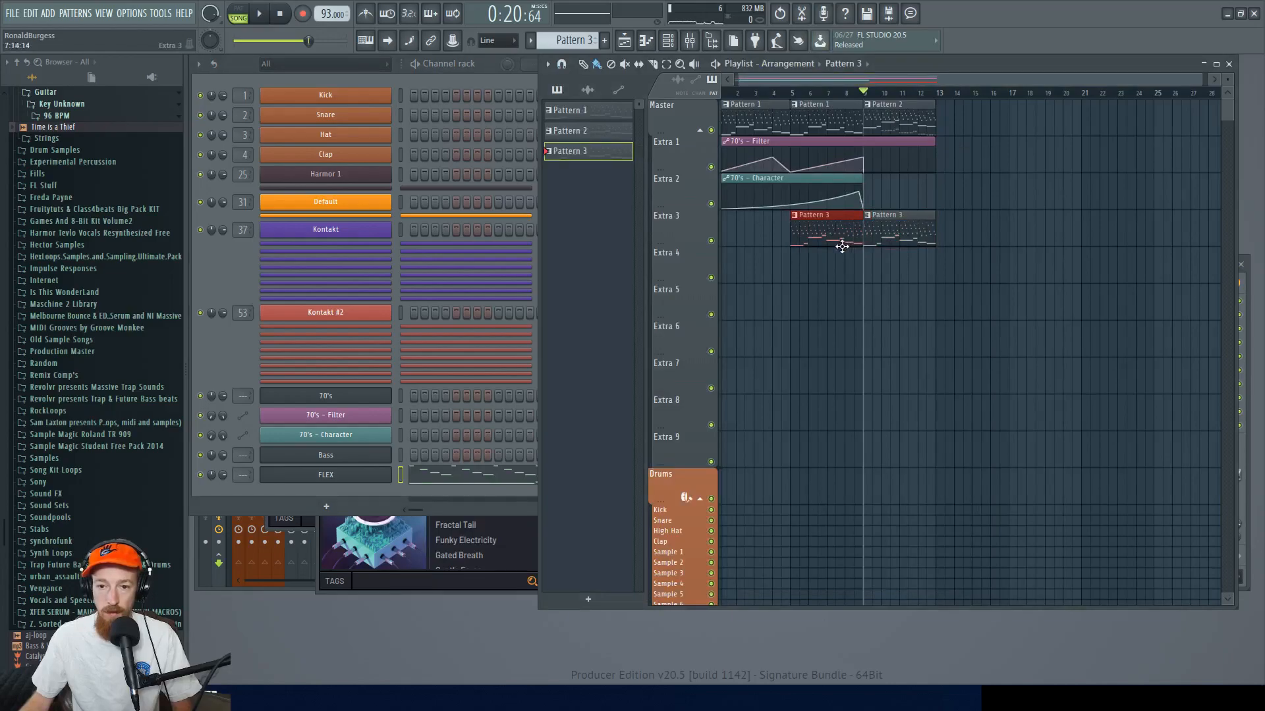
- Create a volume automation clip for the FLEX channel that stays at zero until bar 5 and rises to bar 9
right_click(223, 475)
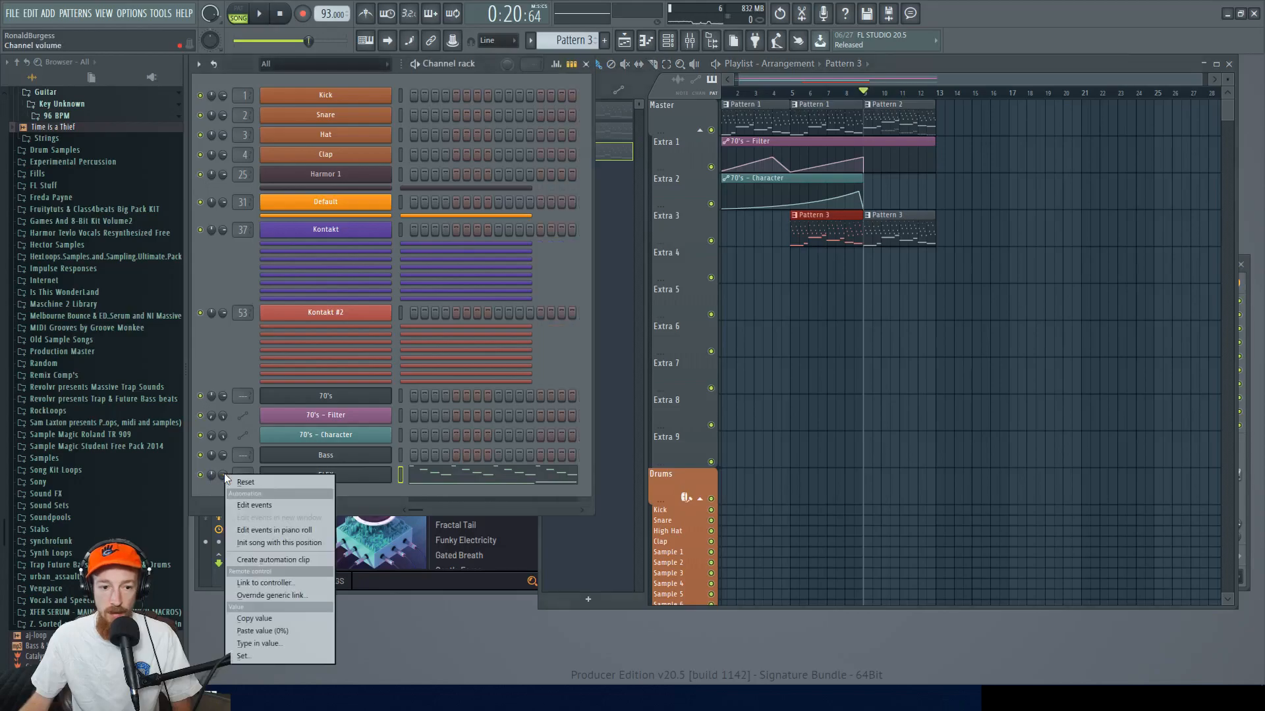
click(263, 562)
drag(800, 266, 794, 282)
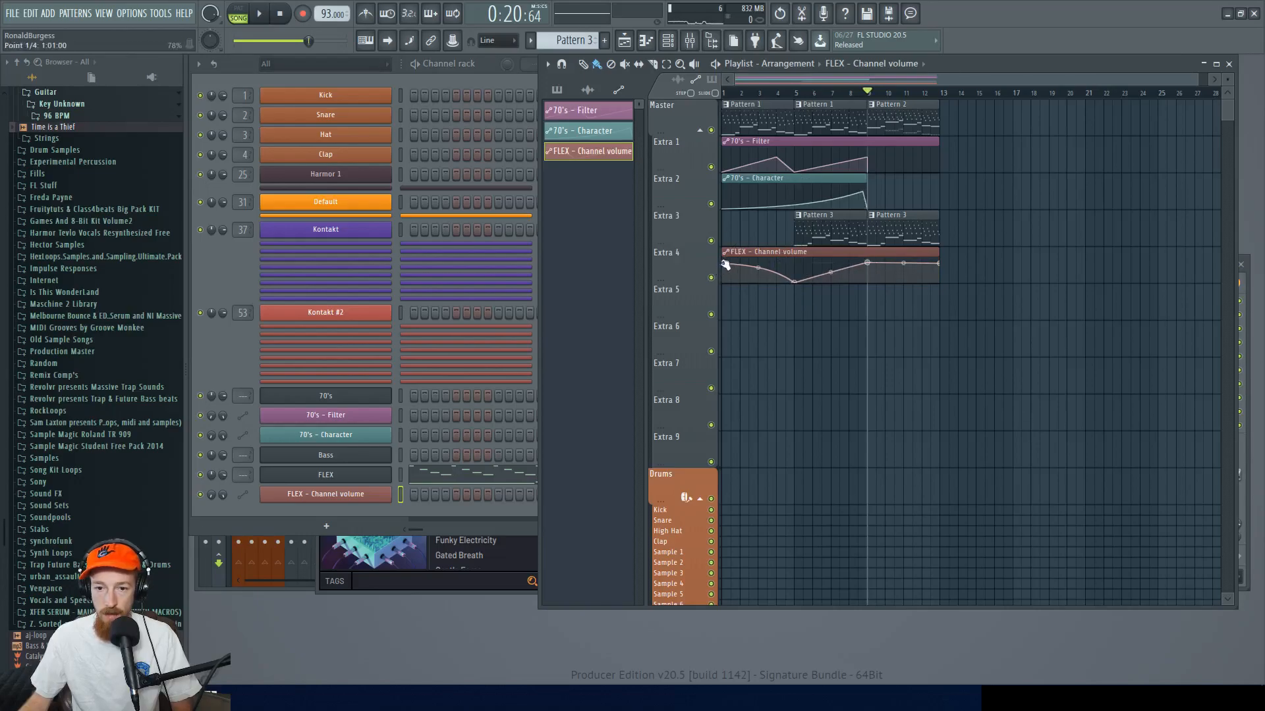
- Create a volume automation clip for the 70's channel that falls from bar 5 to zero at bar 9
right_click(222, 397)
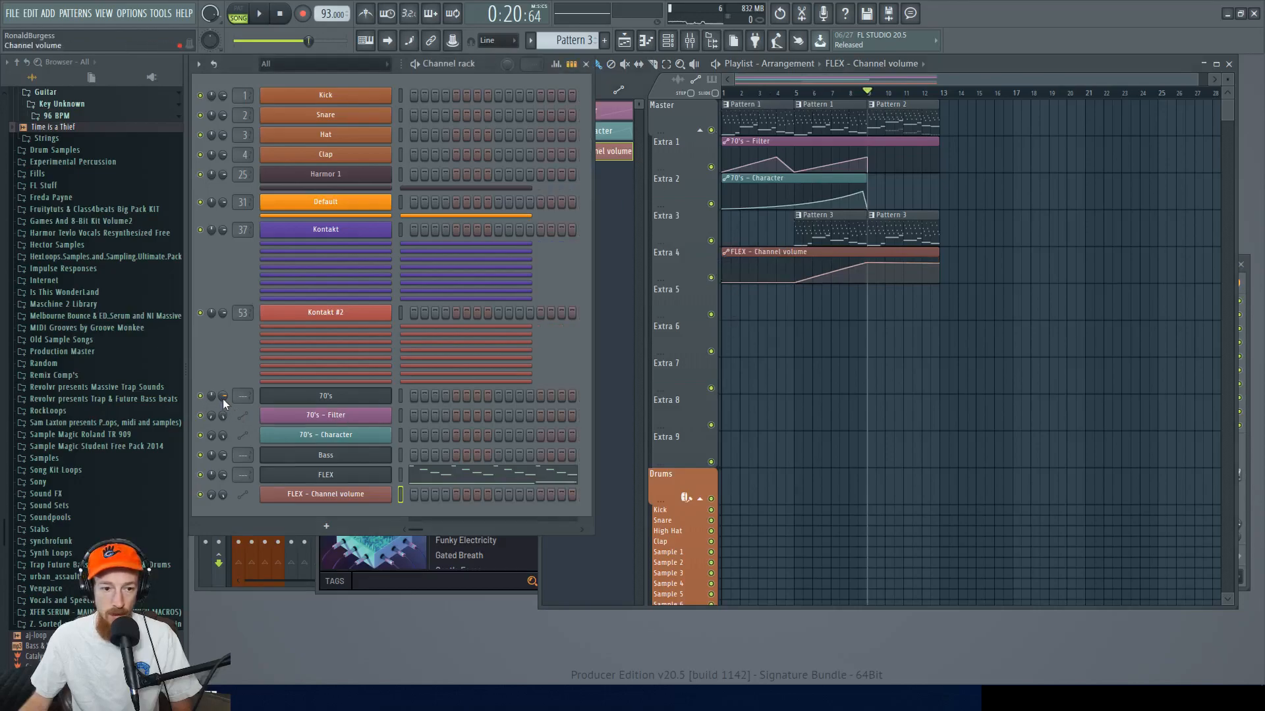
click(263, 486)
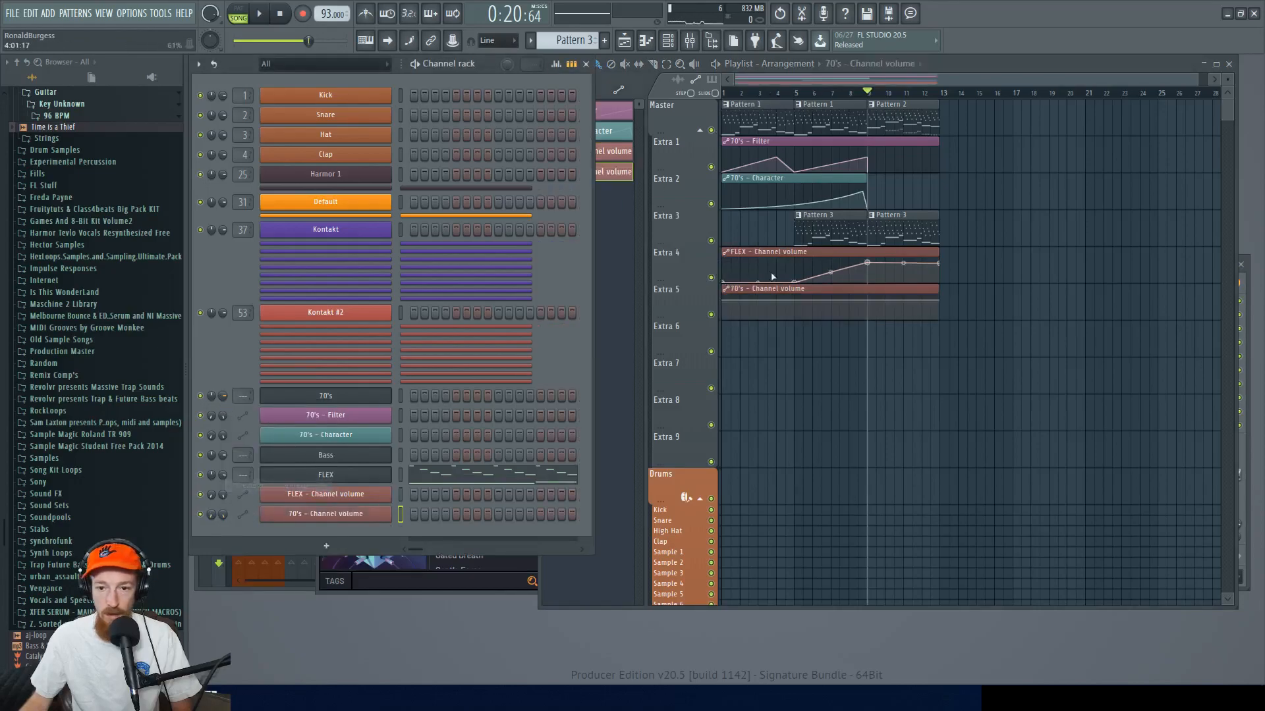
click(797, 303)
drag(874, 308, 876, 320)
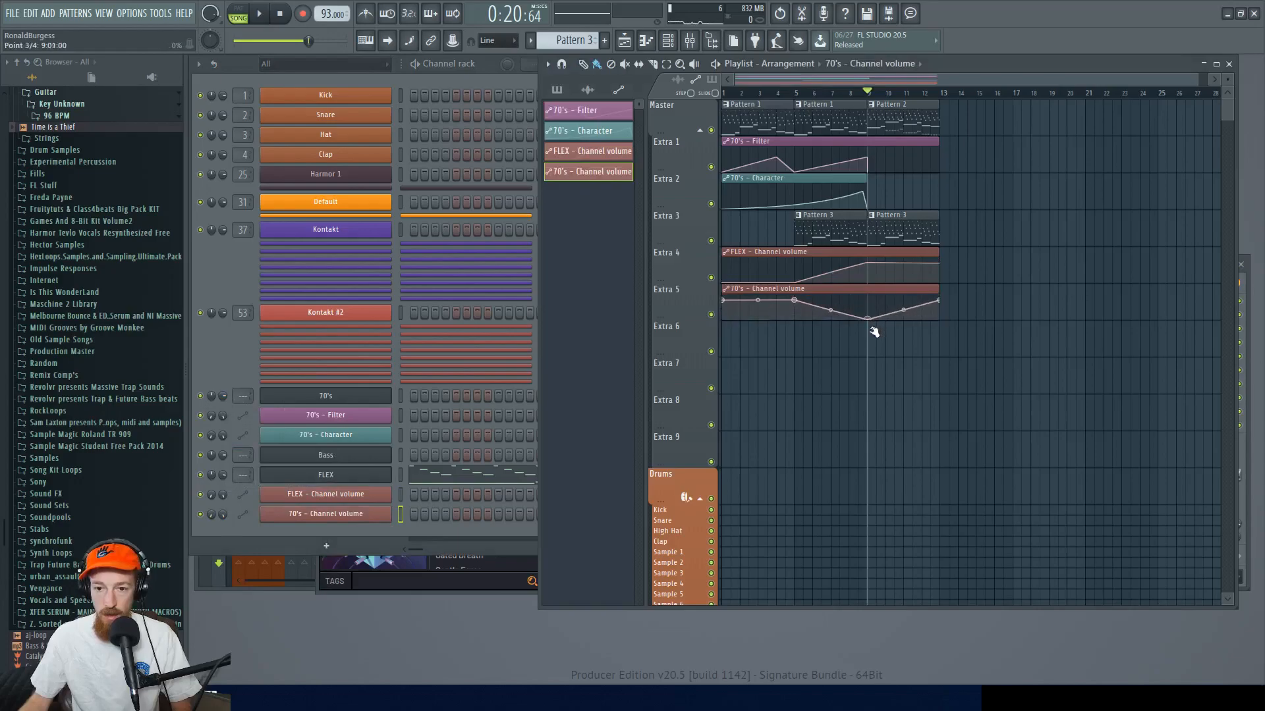
- Play the arrangement from the start to check the volume crossfade between the 70's and FLEX channels
click(722, 93)
key(space)
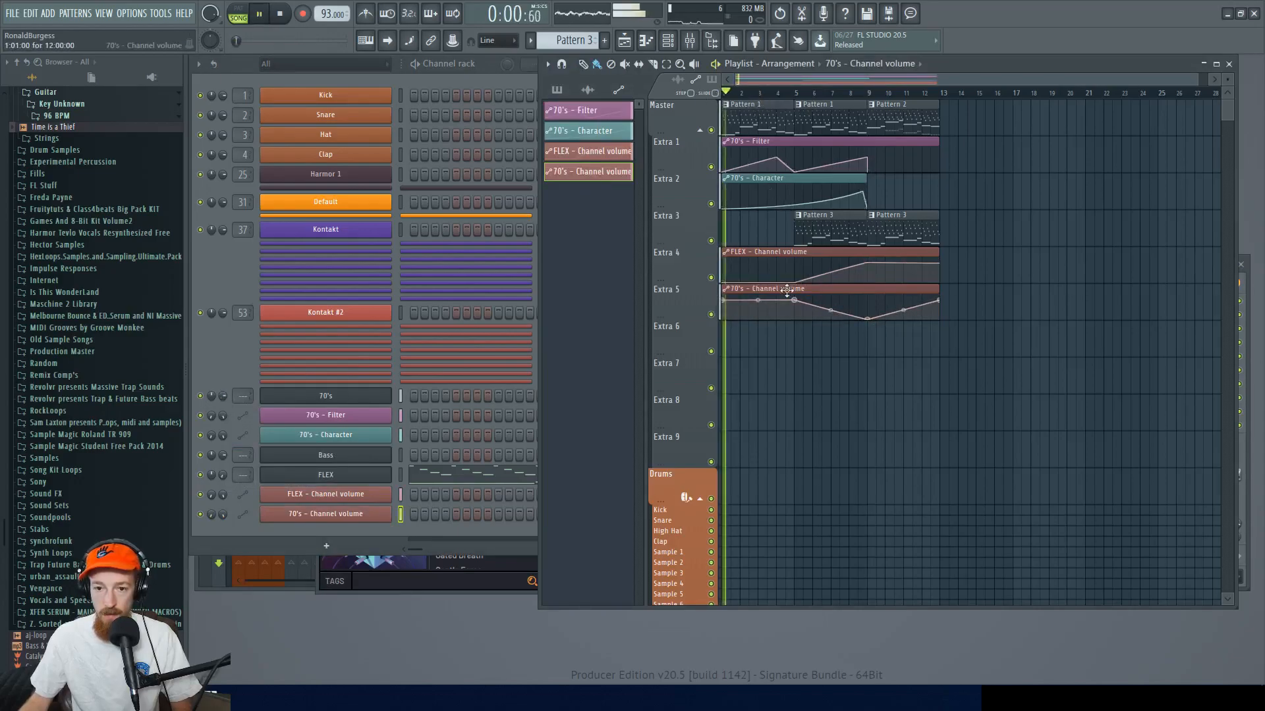
scroll(791, 288, up, 2)
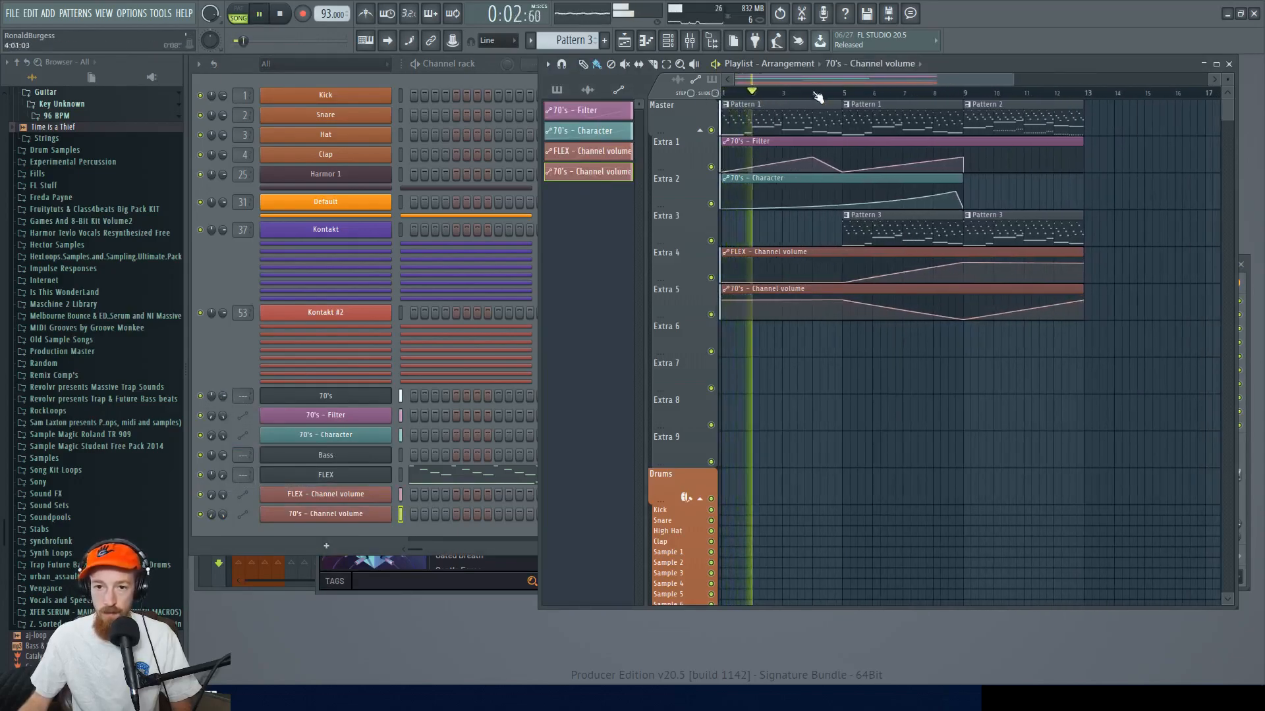
scroll(817, 96, down, 1)
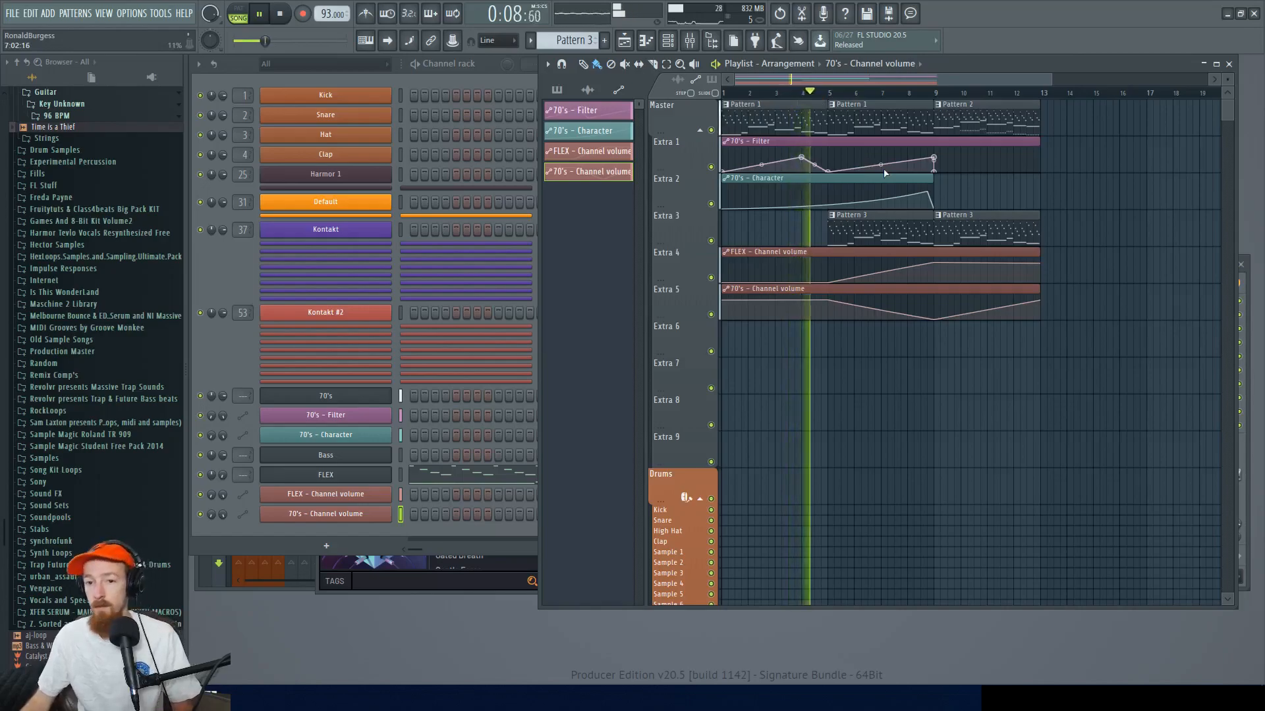
- Curve the falling segment between bars 5 and 9 of the 70's channel volume automation with about 15% tension, while auditioning the arrangement
scroll(863, 171, up, 2)
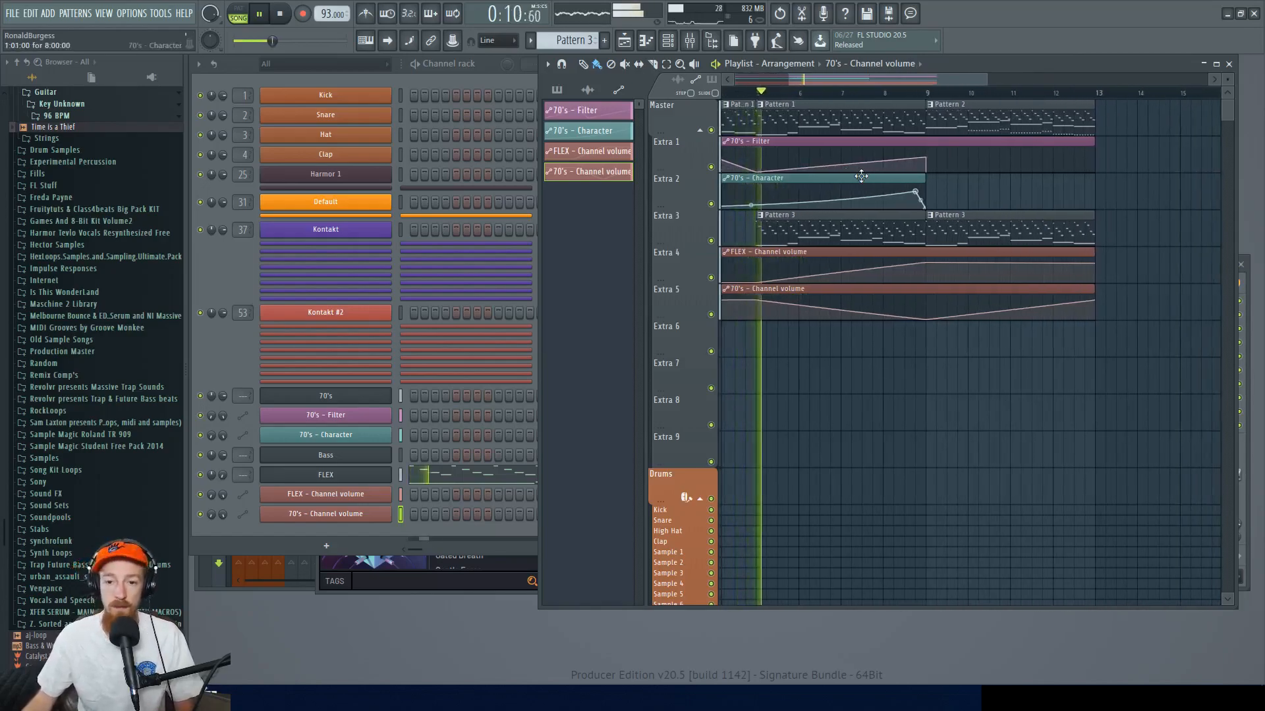
scroll(861, 176, down, 1)
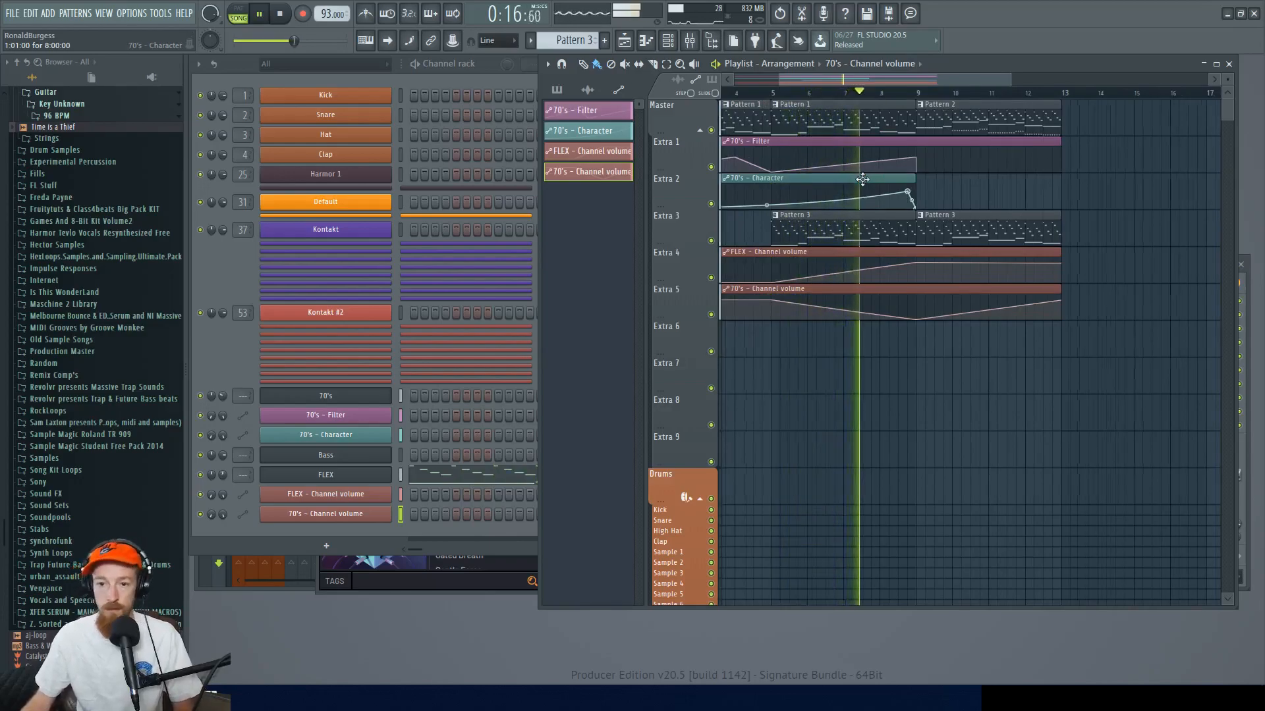
scroll(862, 178, down, 1)
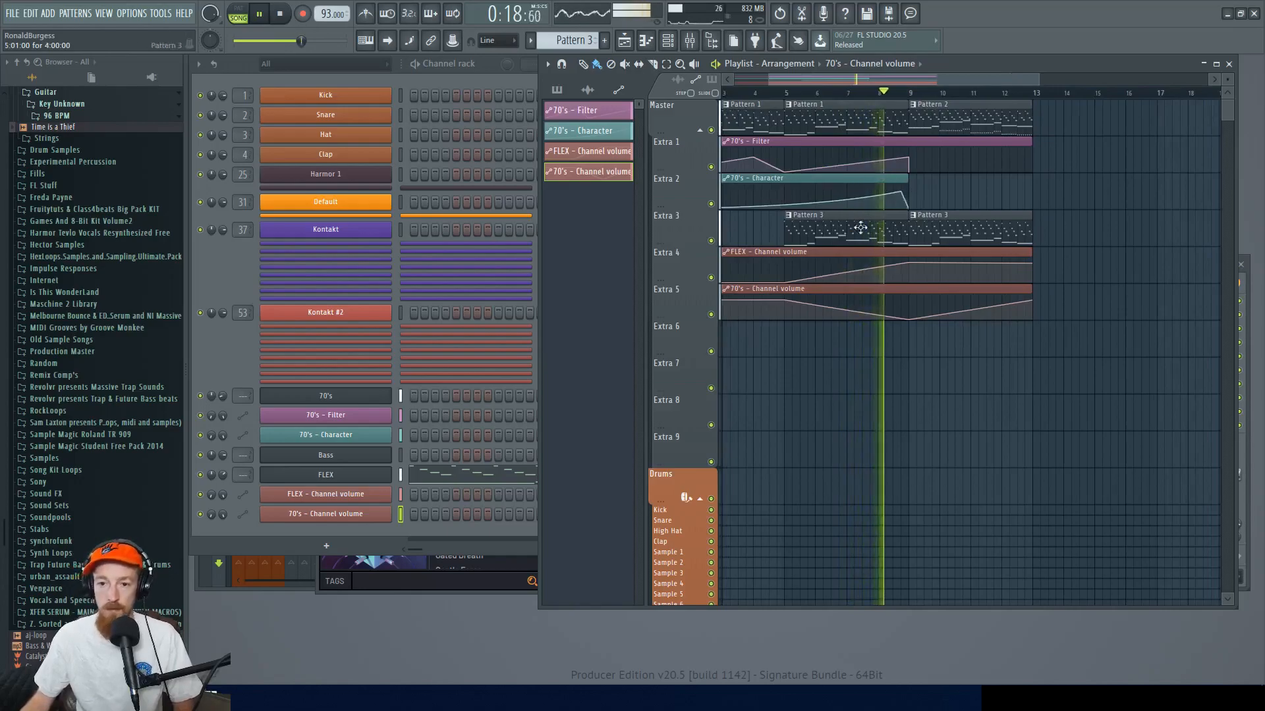
drag(847, 307, 847, 302)
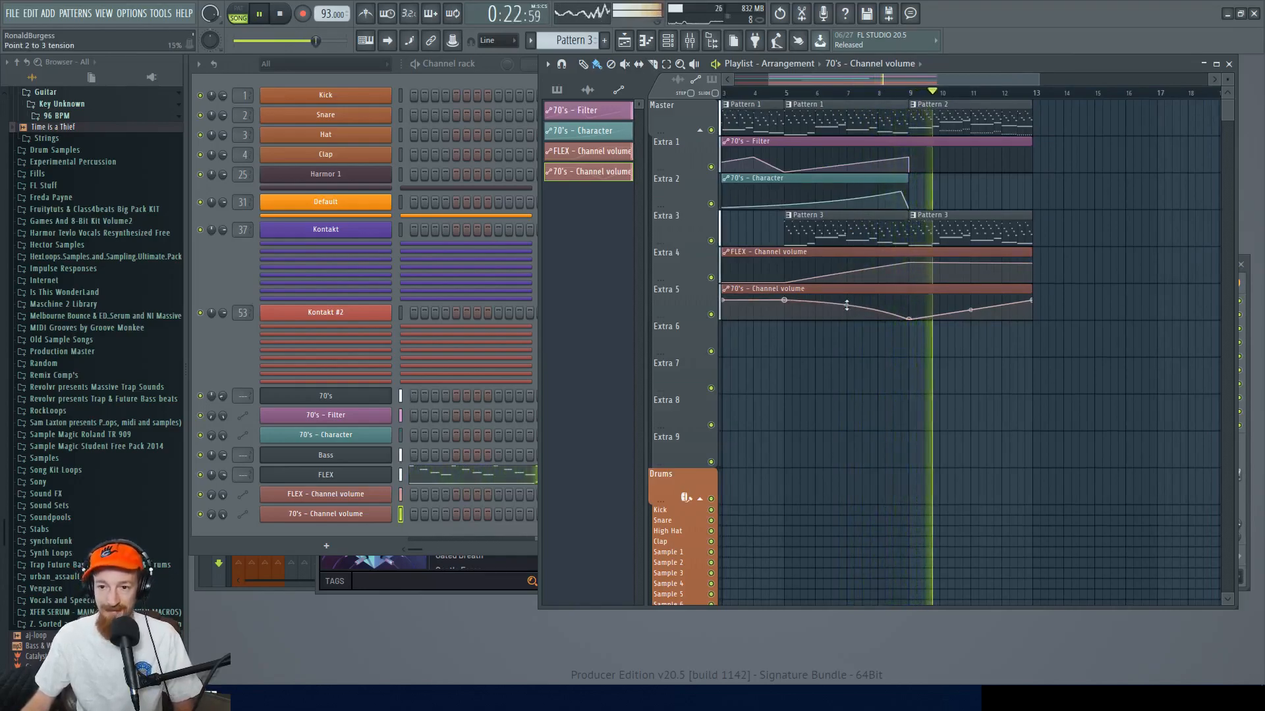
scroll(920, 224, down, 1)
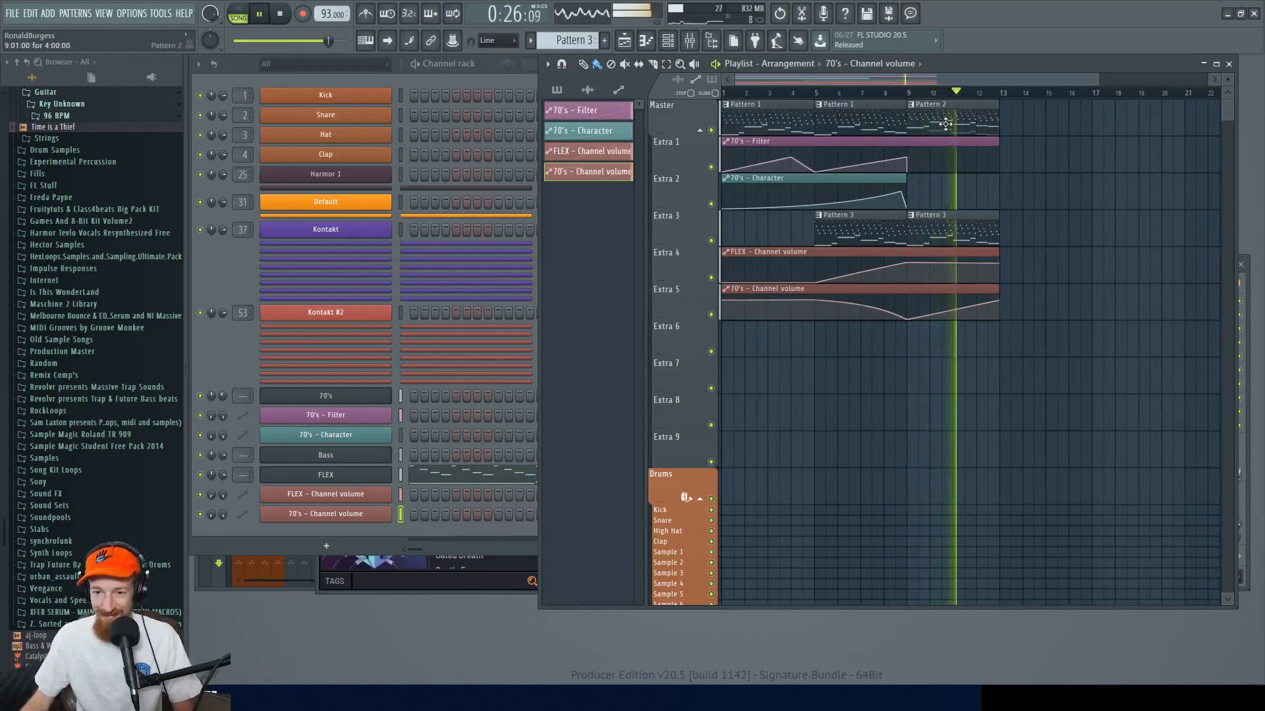
key(space)
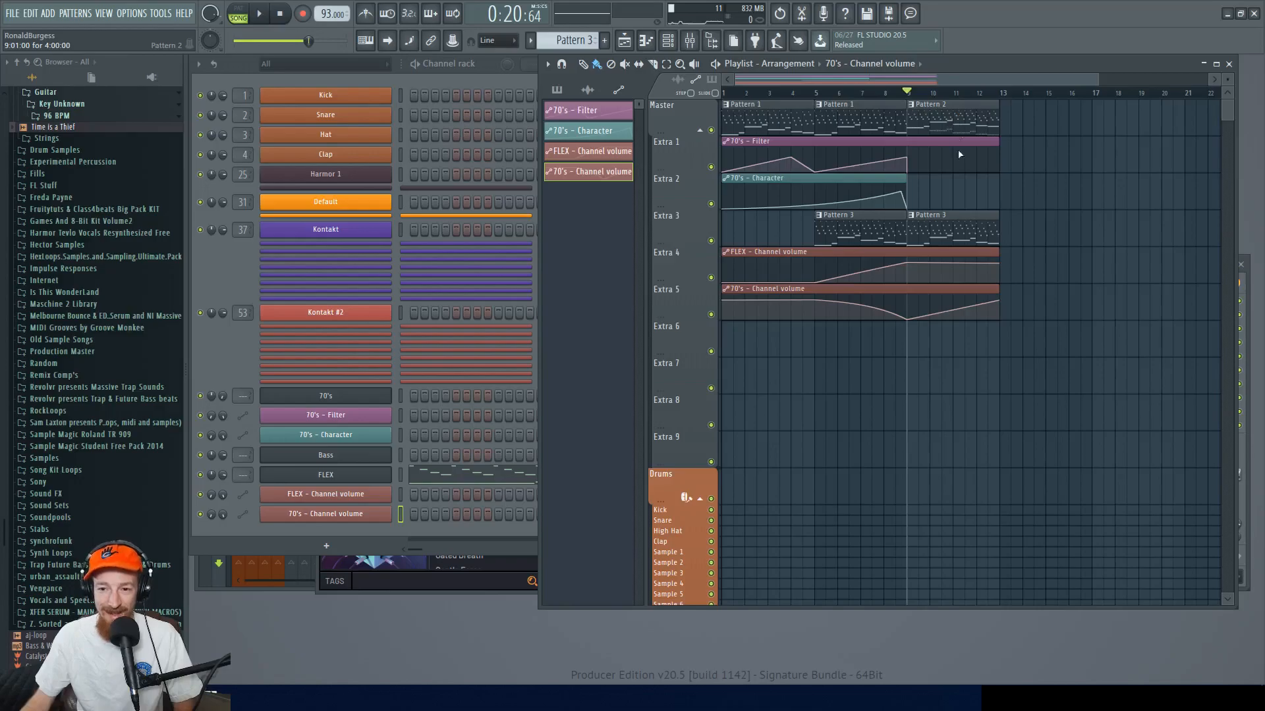
- Create an automation clip for the filter envelope attack of the 70's FLEX instrument
click(366, 398)
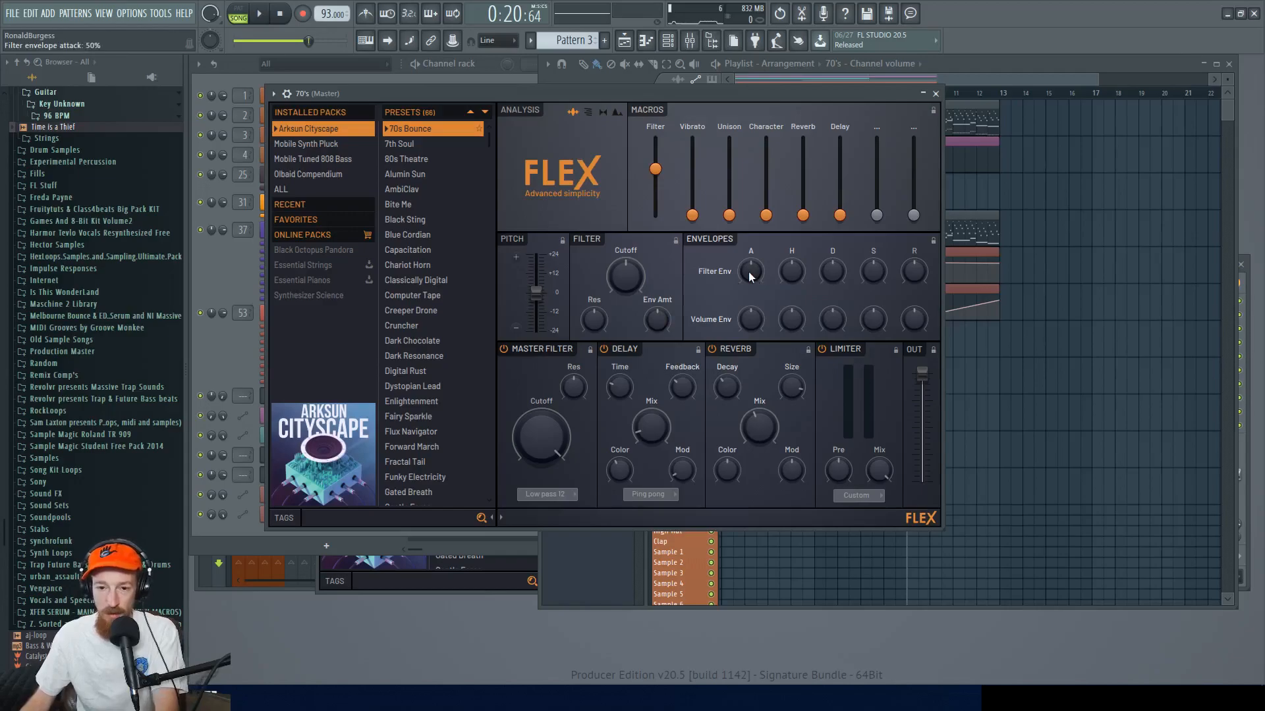
click(995, 98)
drag(1003, 99, 797, 99)
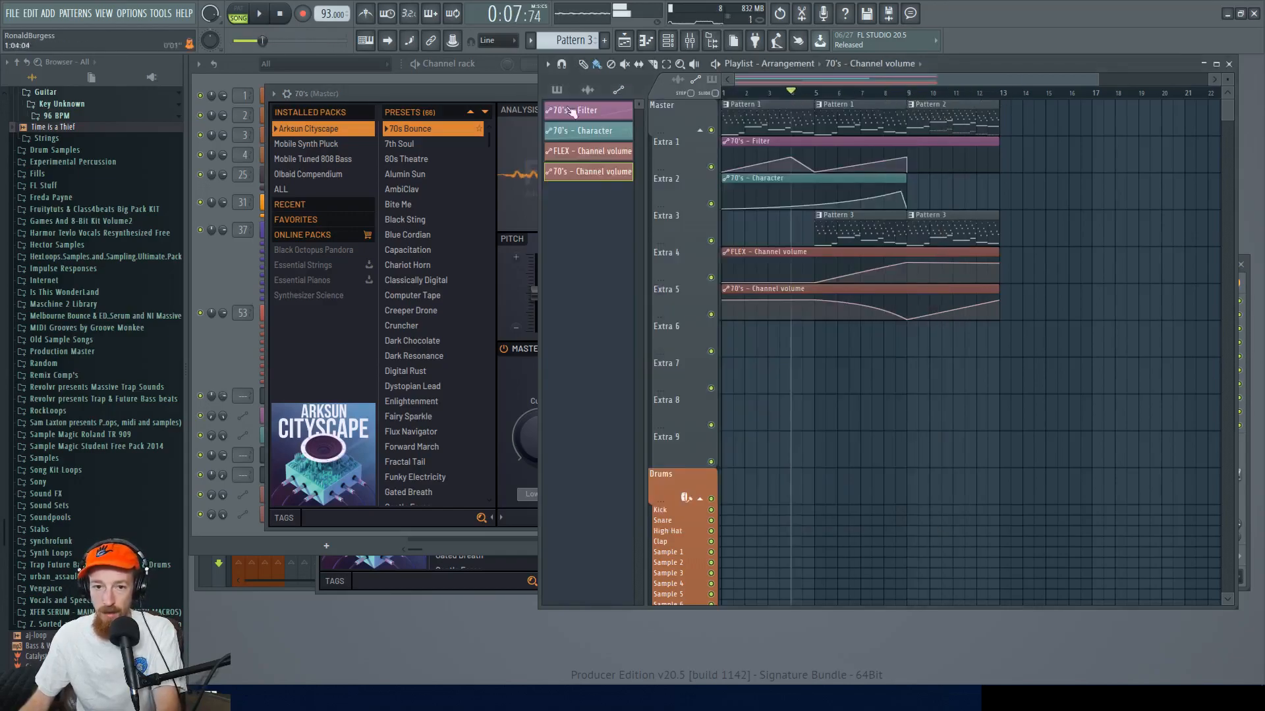
click(497, 92)
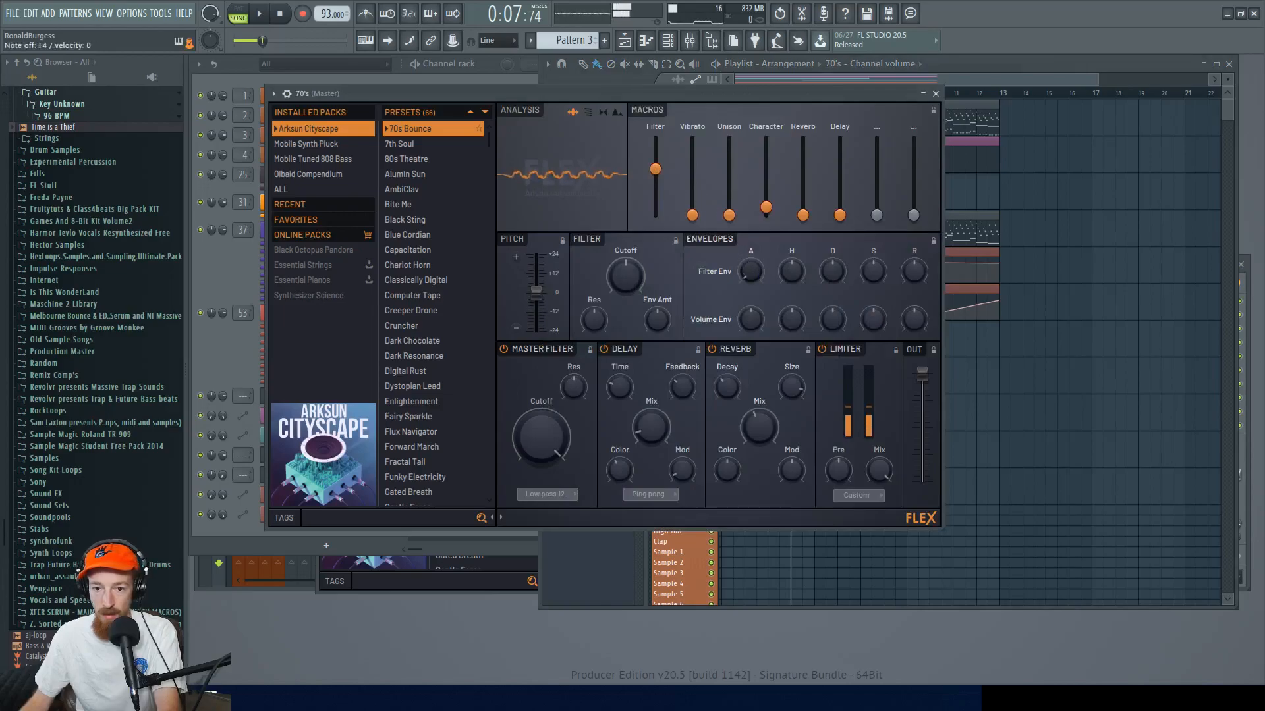
right_click(755, 275)
click(804, 356)
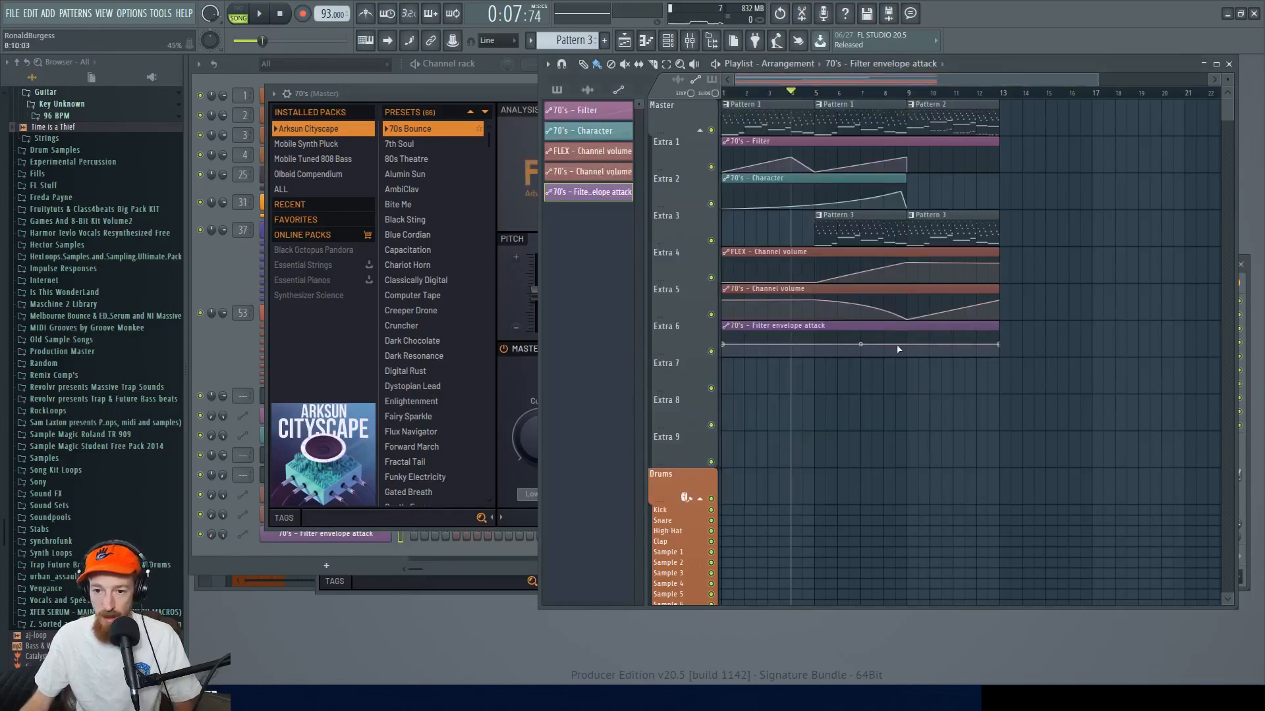
- Shape the 70's filter envelope attack automation to hold its level until bar 9 and drop to zero there, and audition from bar 5
right_click(908, 347)
drag(920, 348, 921, 365)
drag(1002, 347, 1001, 381)
key(space)
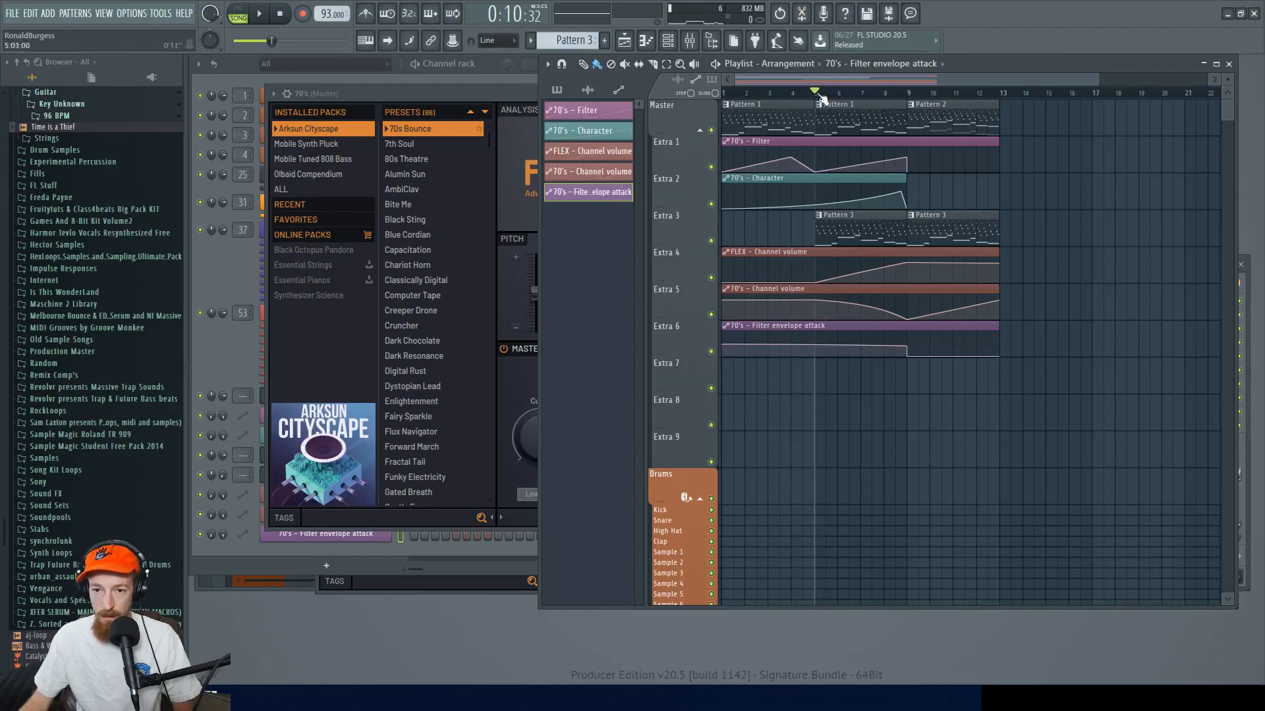
scroll(896, 254, up, 2)
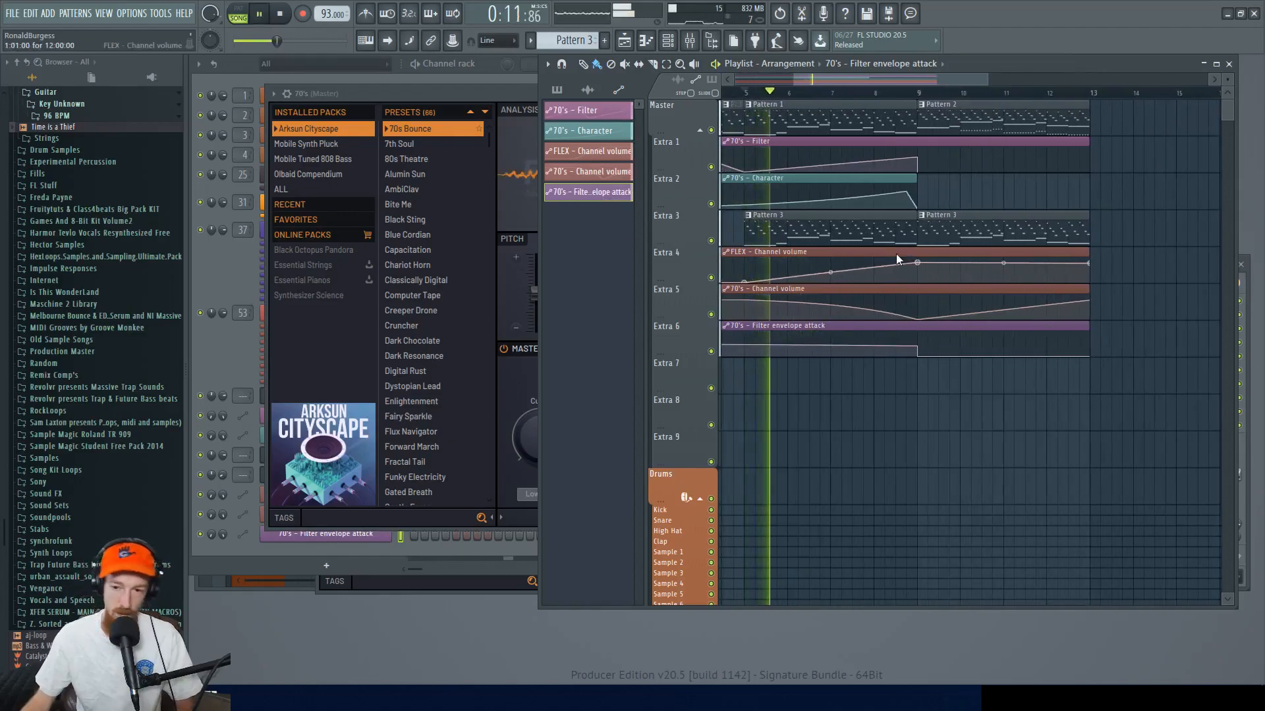
key(ctrl+s)
click(1249, 12)
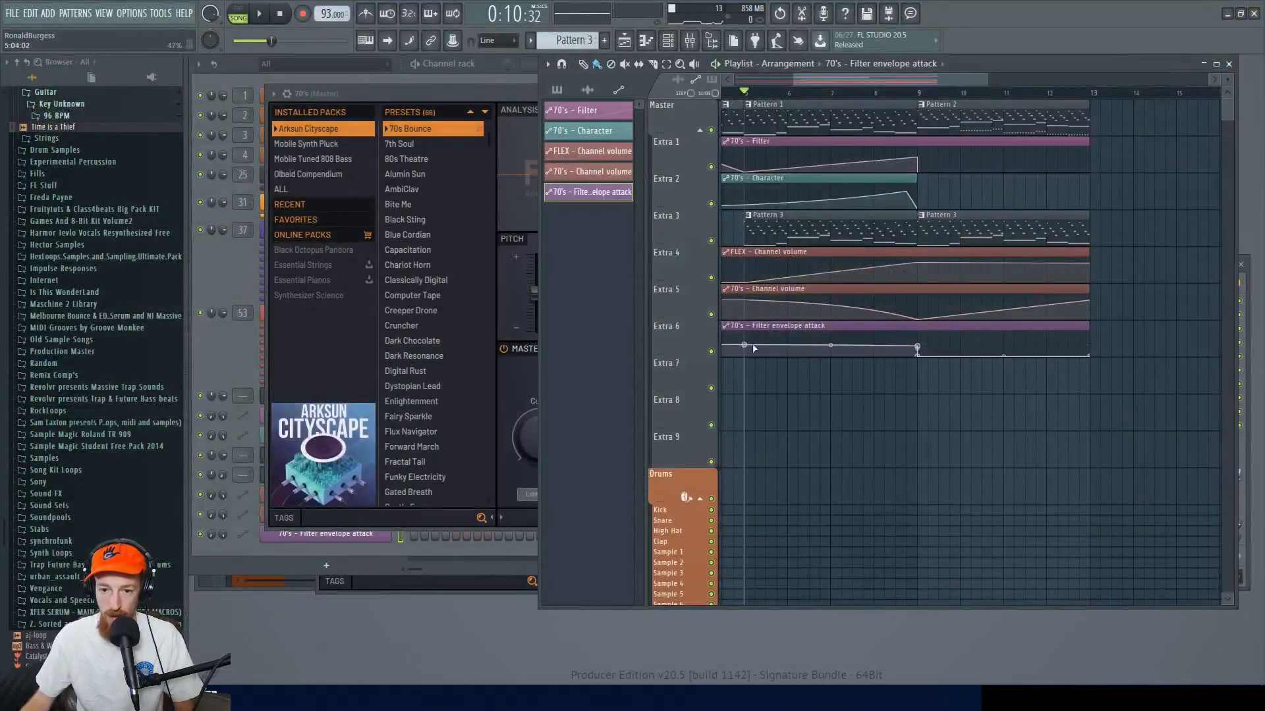
- Reshape the filter envelope attack automation to fall gradually from bar 5 to zero shortly after bar 8, and save the project as Revenge of the 70's
right_click(771, 354)
drag(771, 354, 791, 357)
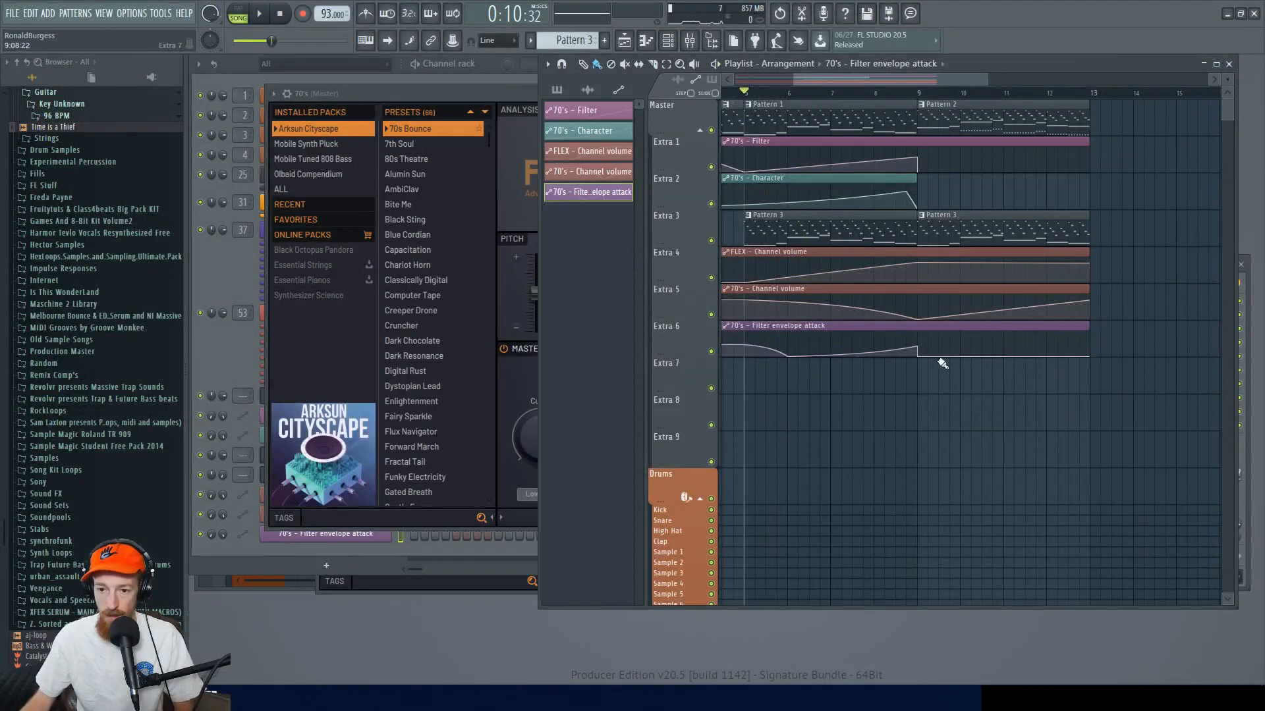
right_click(919, 347)
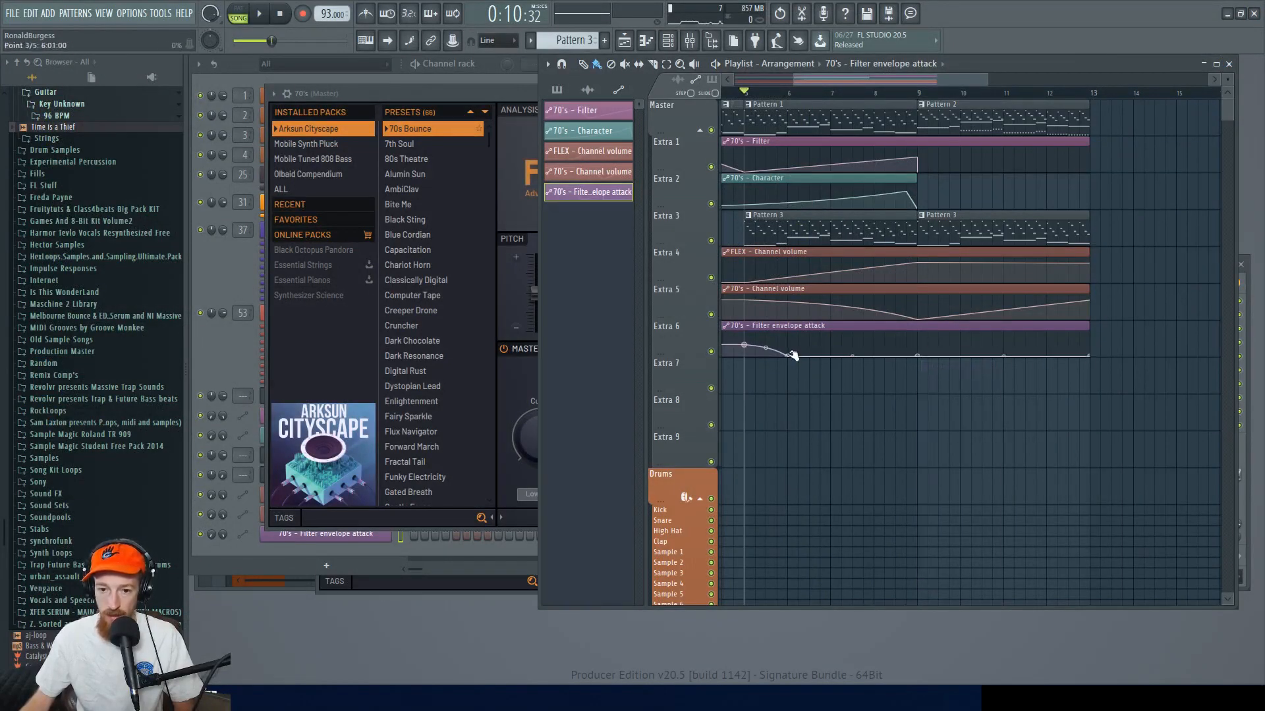
drag(792, 355, 888, 371)
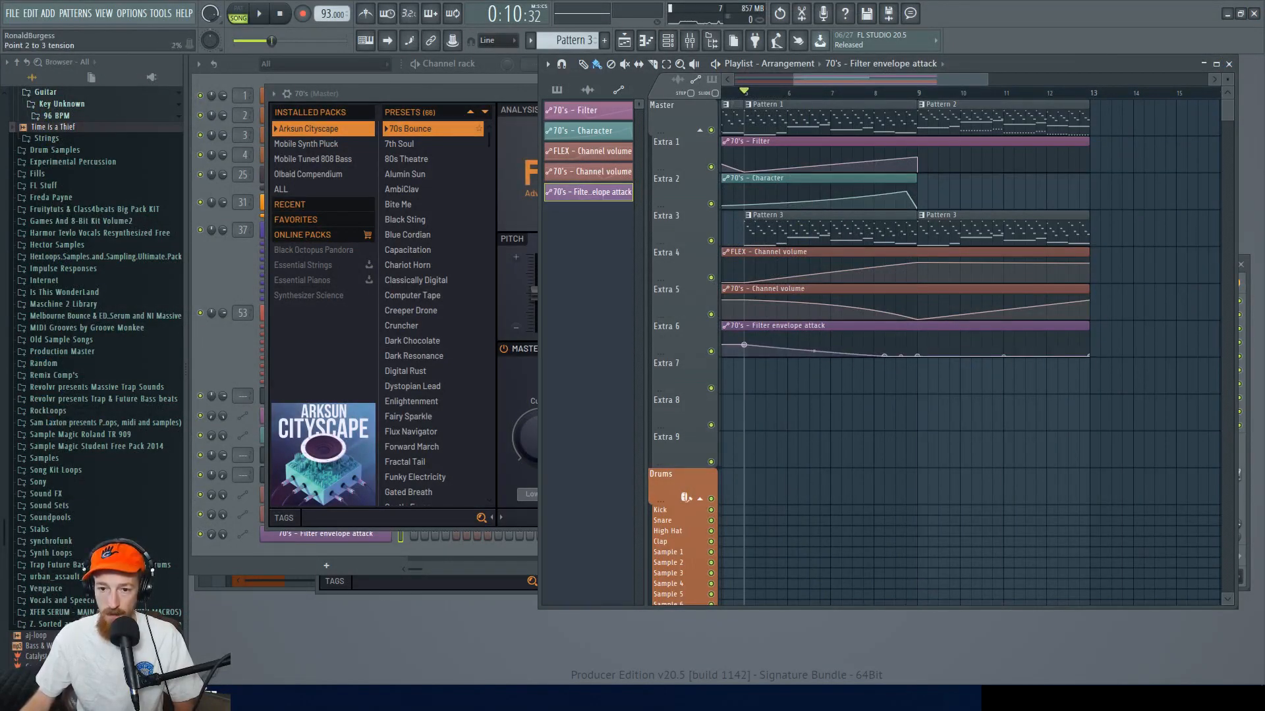
key(ctrl+s)
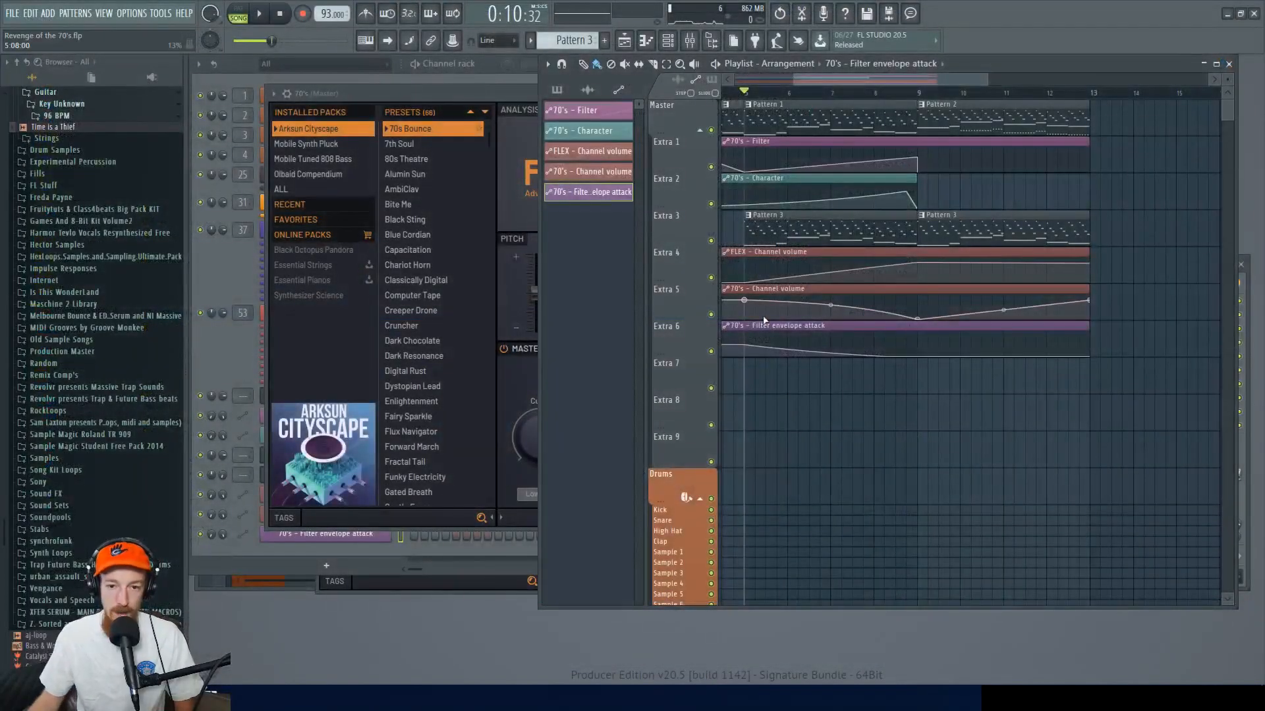
- Audition from bar 5 and add a low point halfway through that bar so the filter envelope attack automation falls faster
drag(802, 94, 792, 100)
key(space)
scroll(832, 214, up, 2)
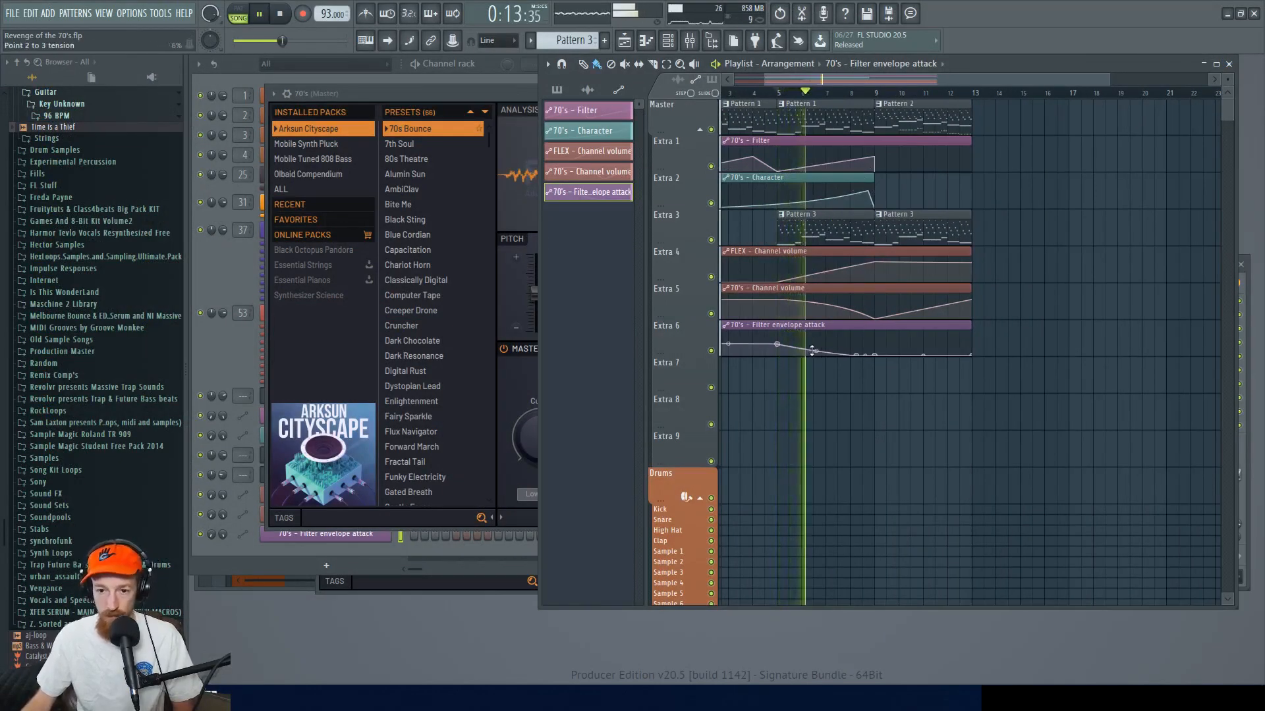
key(space)
drag(780, 345, 798, 351)
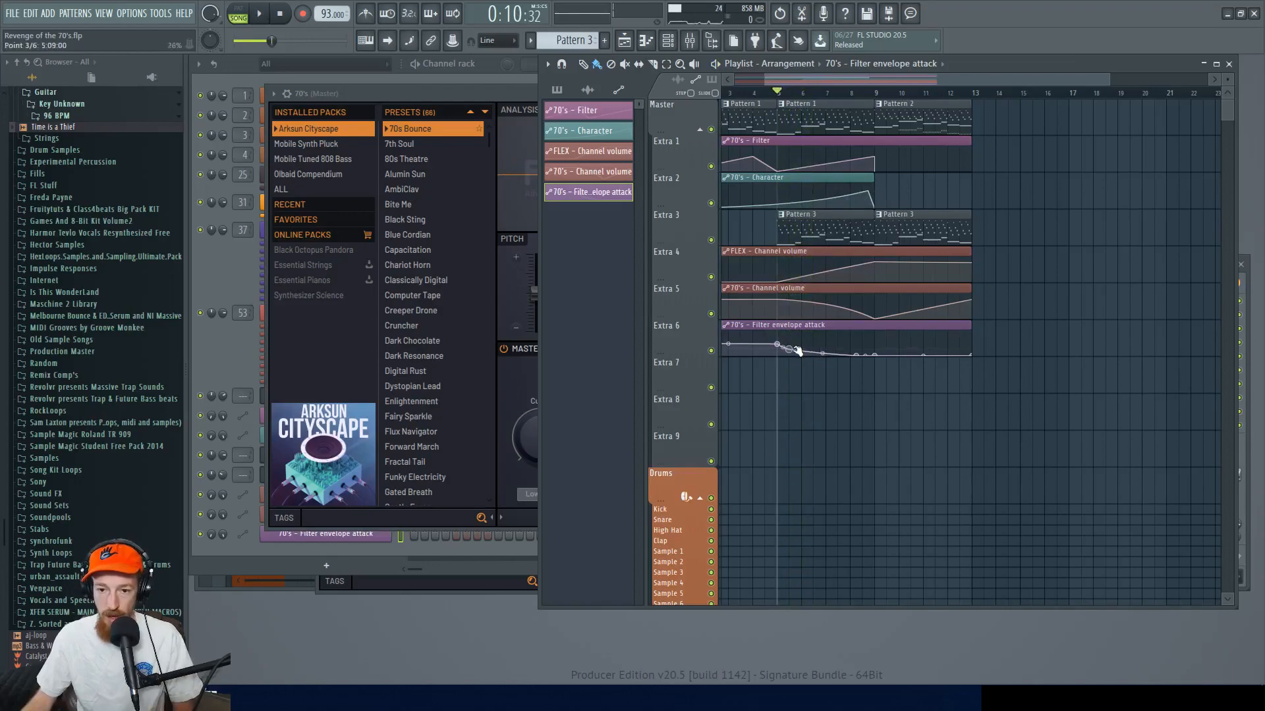
- Play the arrangement from bar 5 to check the faster filter attack drop, and close the 70's FLEX window
key(space)
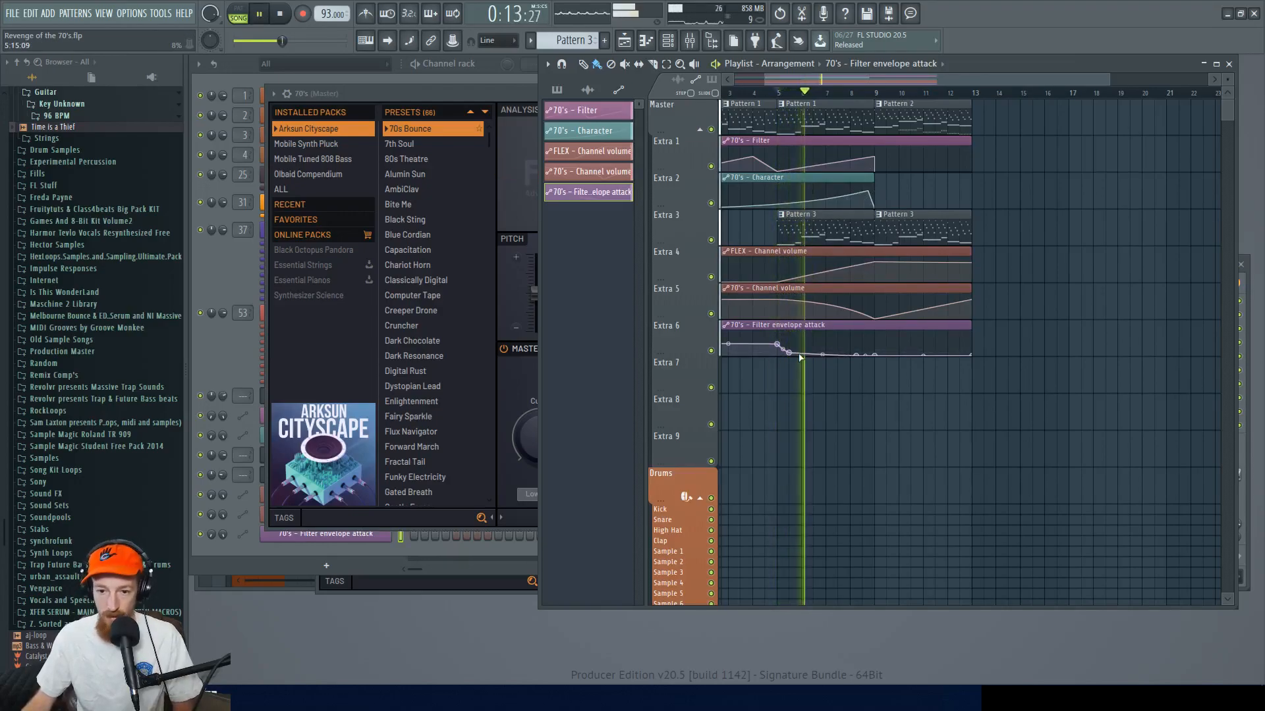
scroll(835, 302, down, 2)
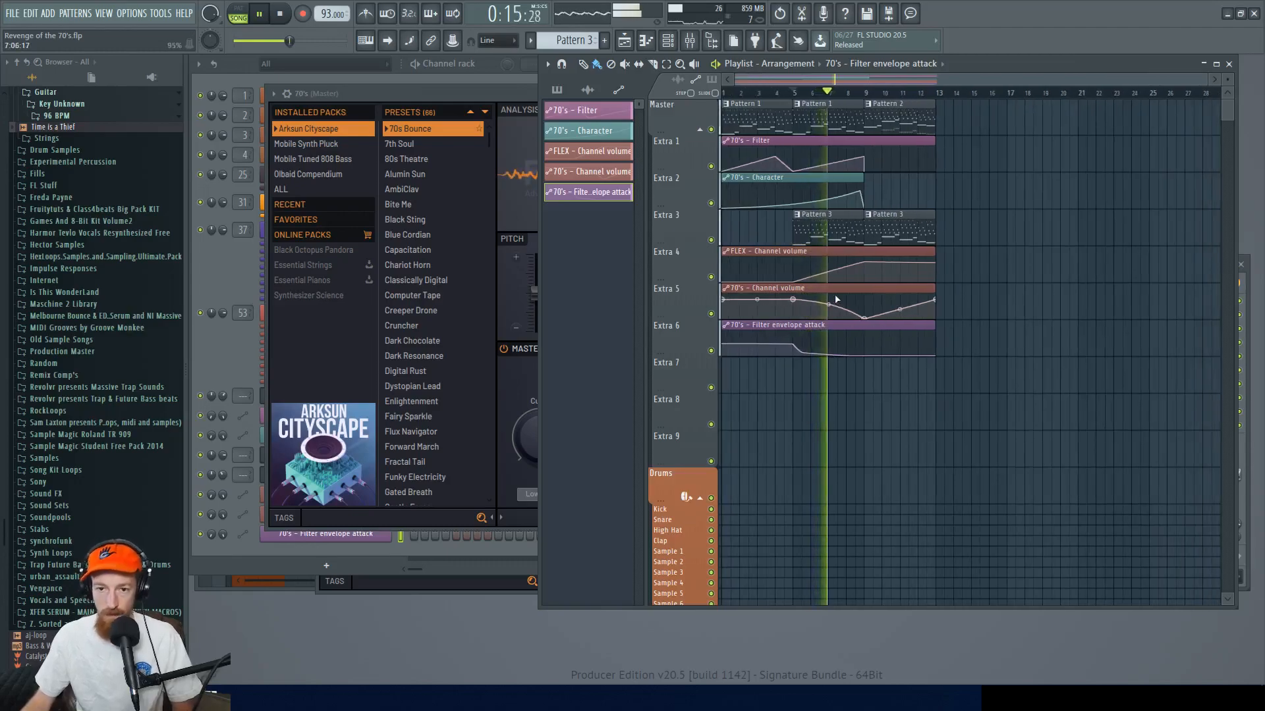
click(478, 92)
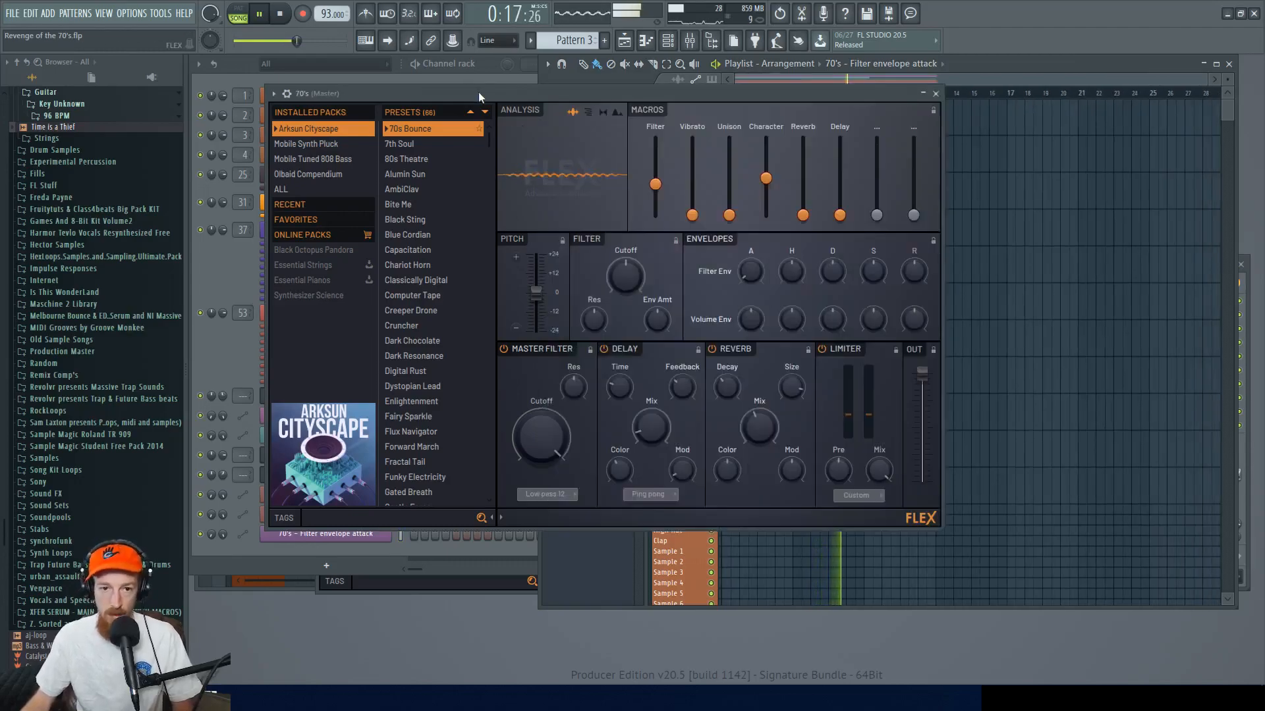
click(935, 94)
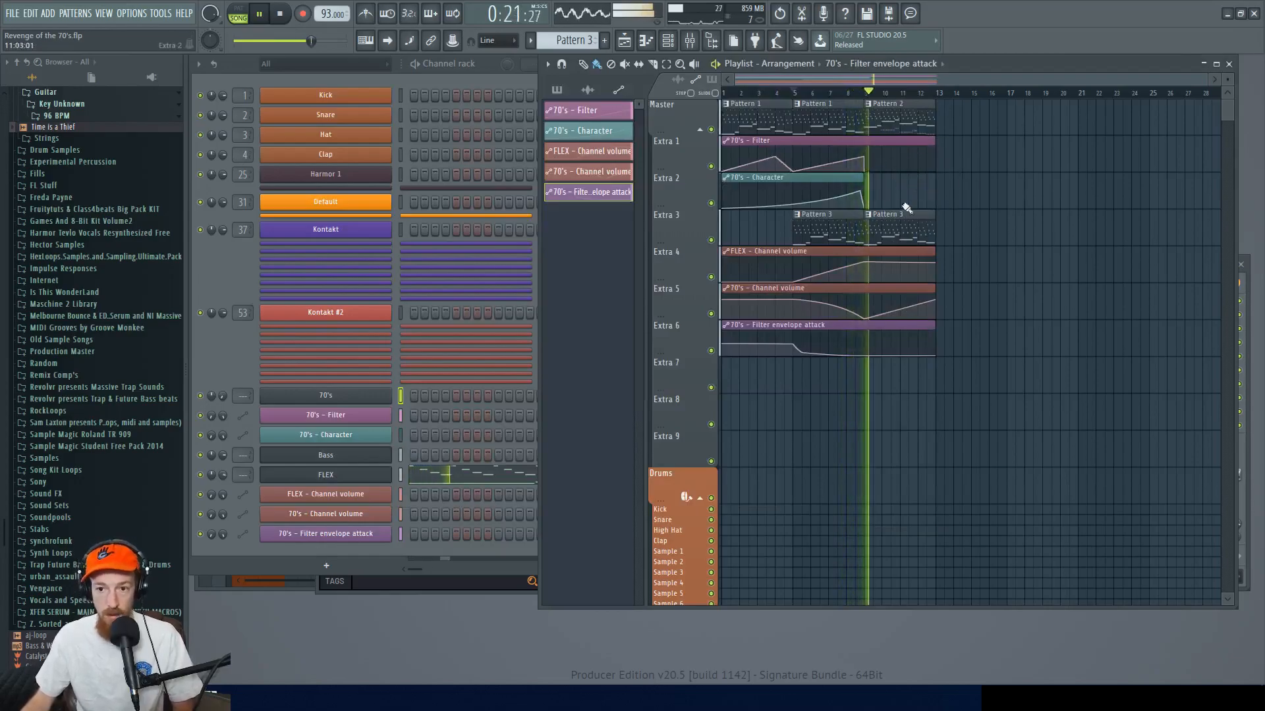
scroll(902, 205, up, 1)
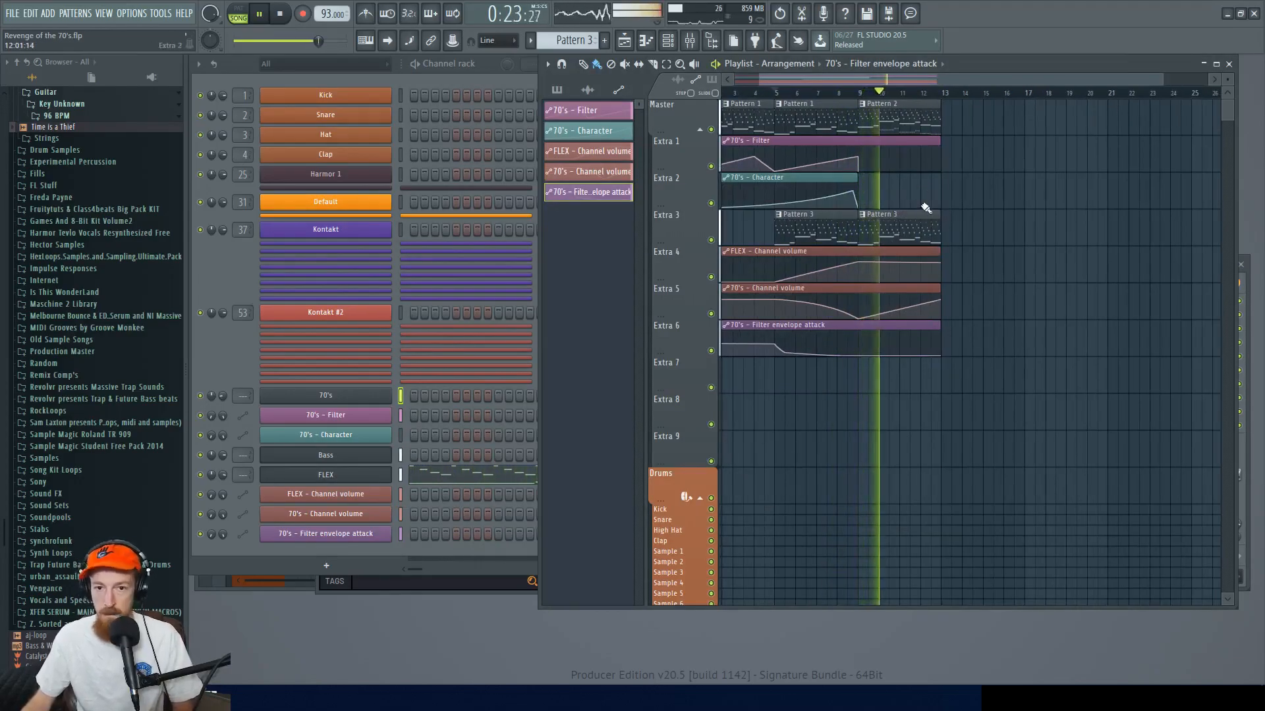
scroll(929, 213, up, 1)
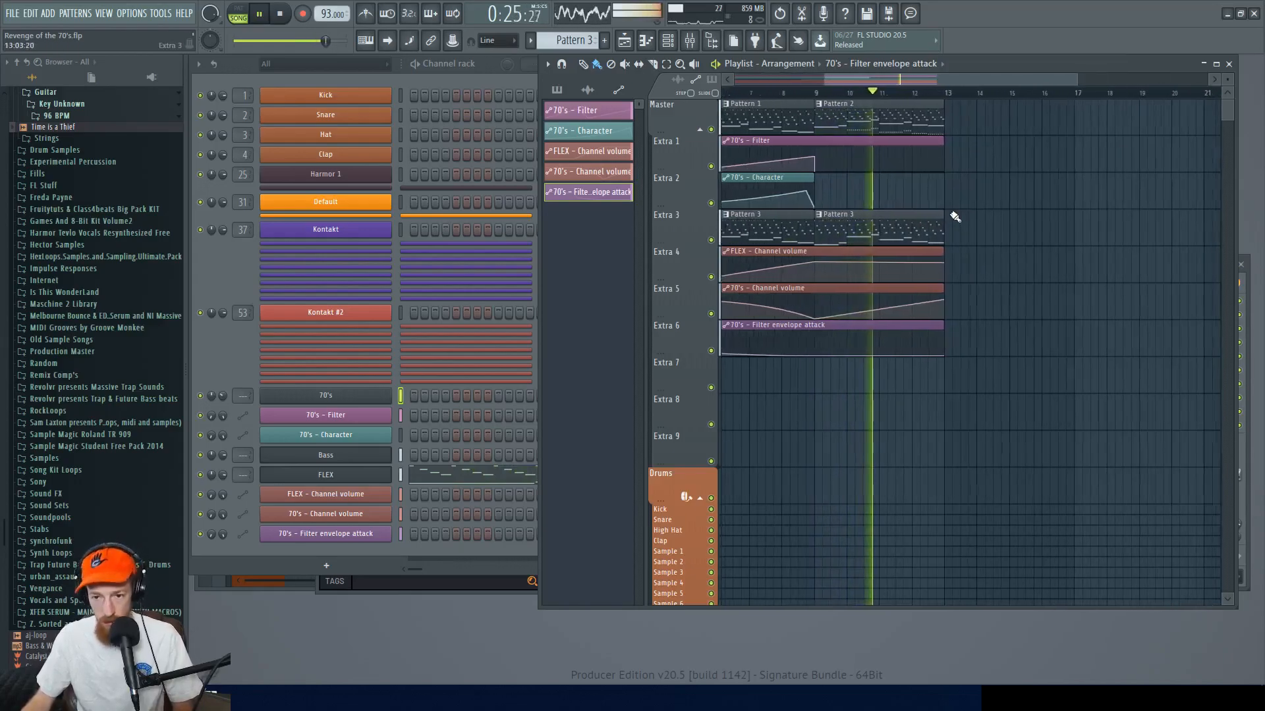
- Copy the bar 9 clips of Pattern 2 and Pattern 3 to about the middle of bar 13, and play across the gap before them
scroll(898, 220, up, 1)
drag(900, 231, 823, 226)
drag(808, 124, 852, 119)
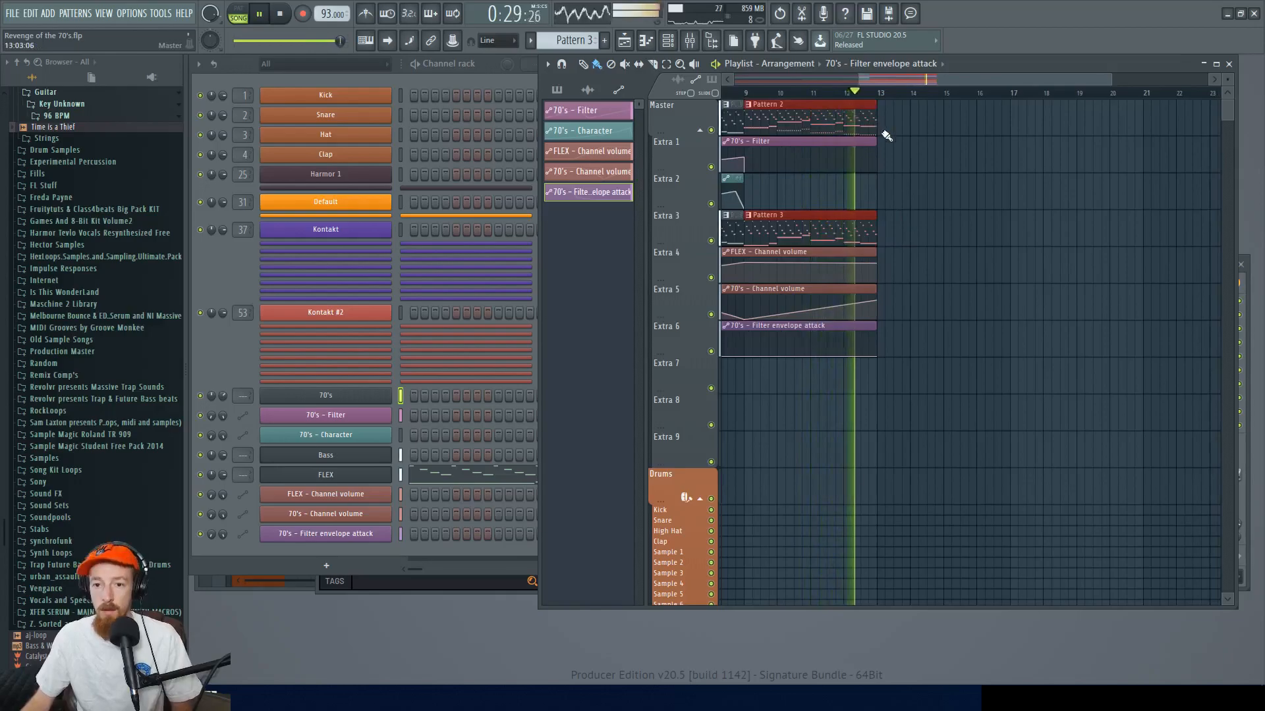
key(space)
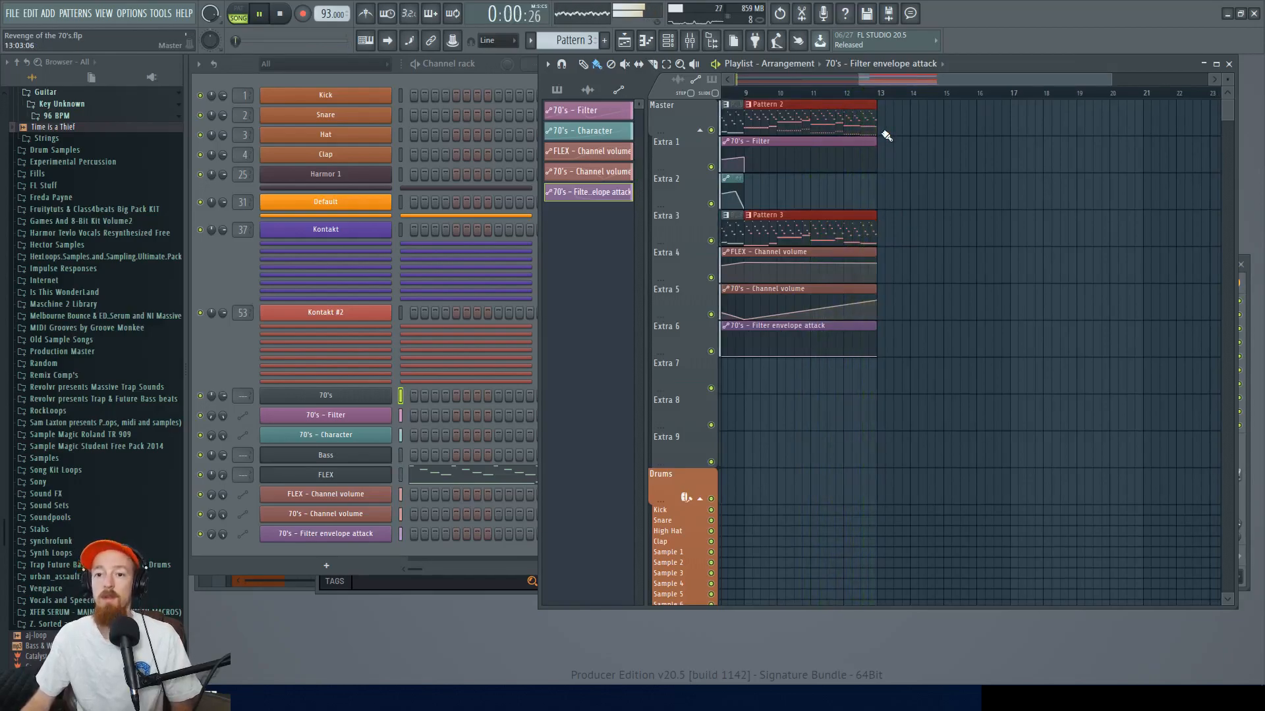
drag(824, 125, 972, 128)
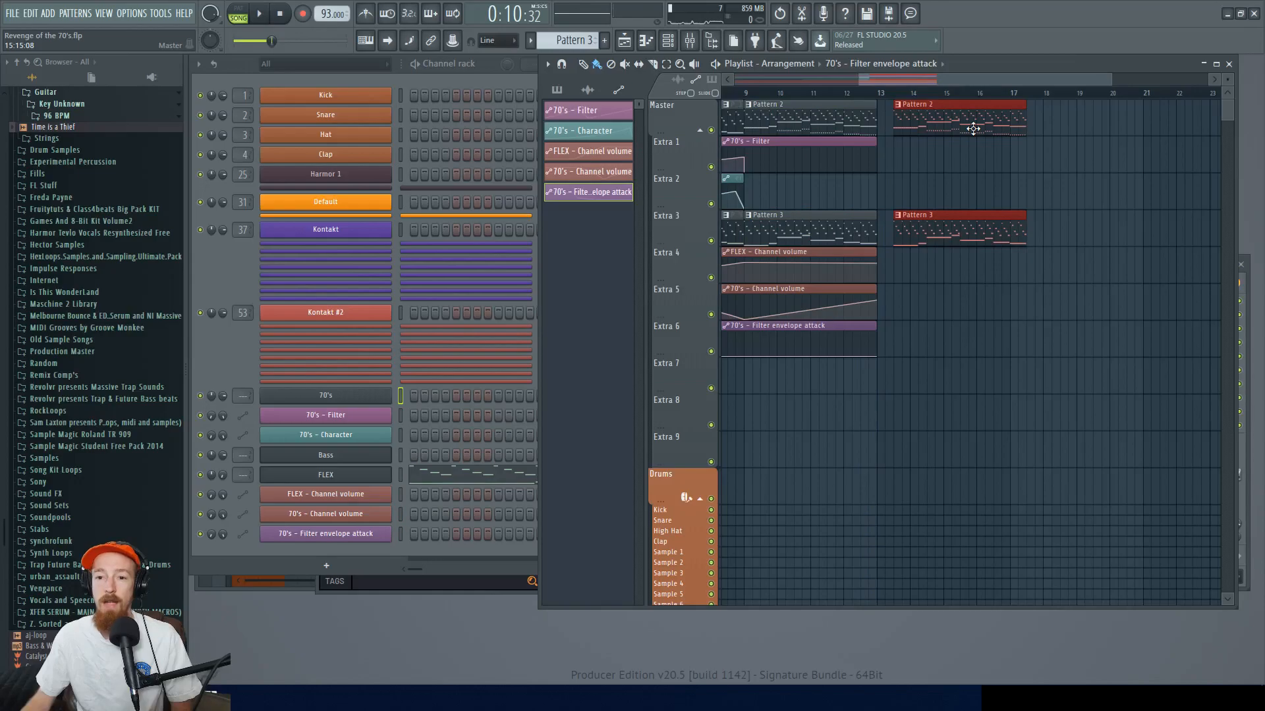
click(873, 96)
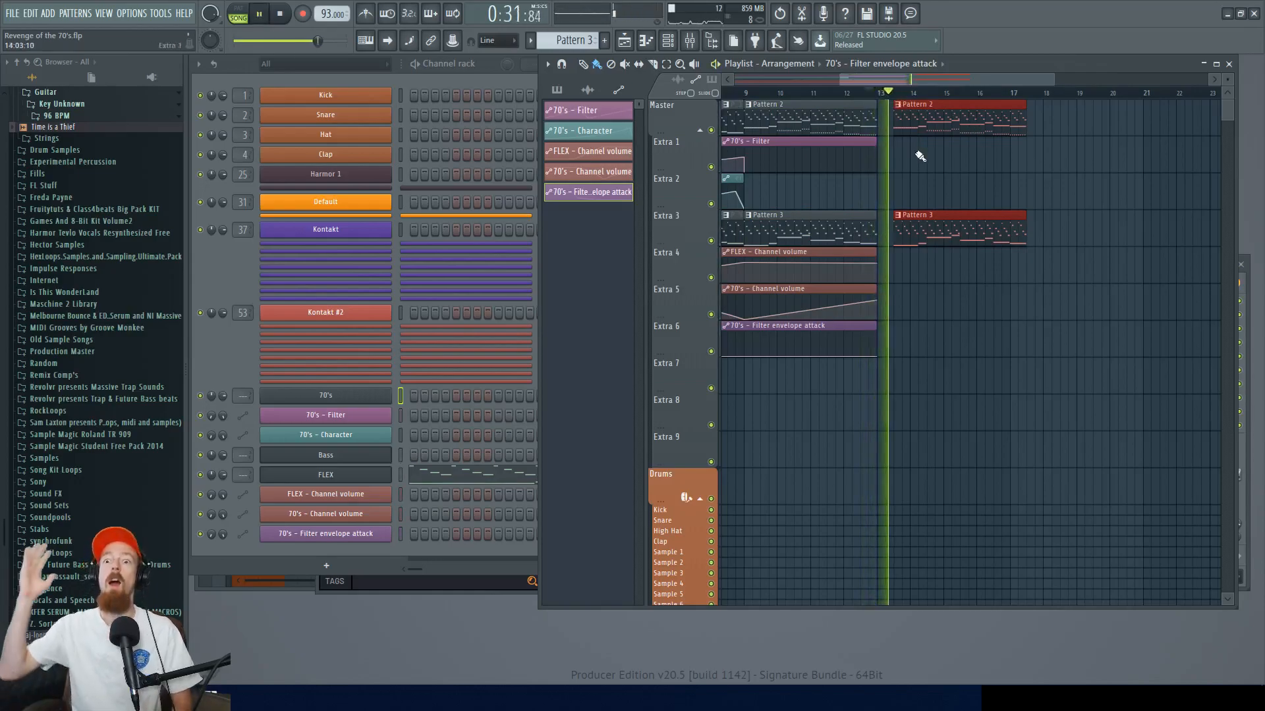
key(space)
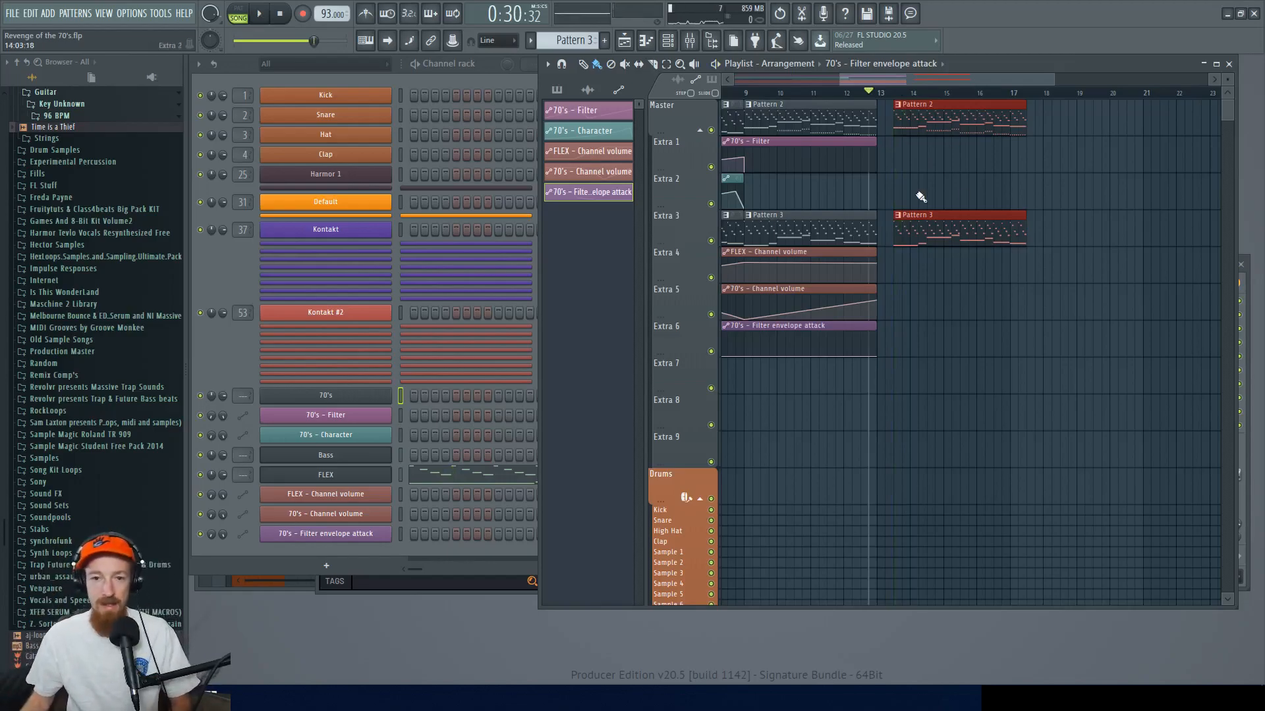
- Collapse the Downloaded Samples folder and open the Black Octopus - 212 Kick Drums folder in the sample browser
click(234, 358)
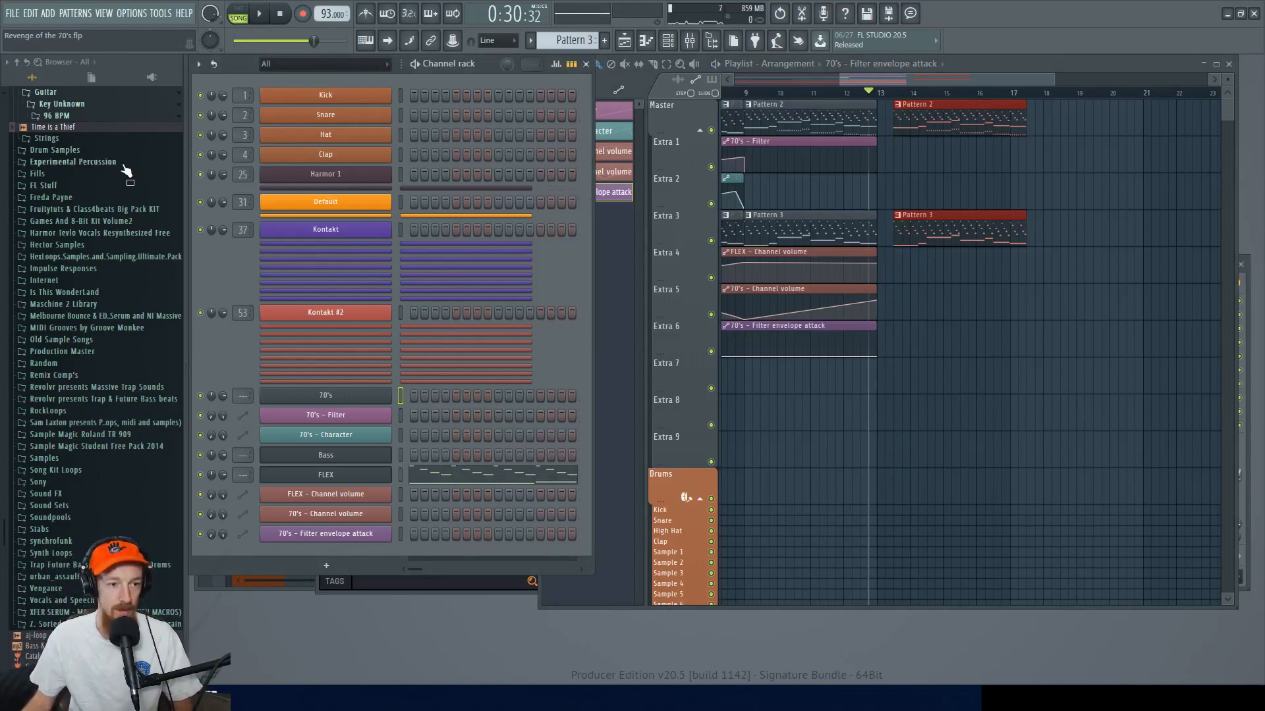
scroll(102, 223, up, 4)
scroll(102, 237, up, 4)
click(123, 288)
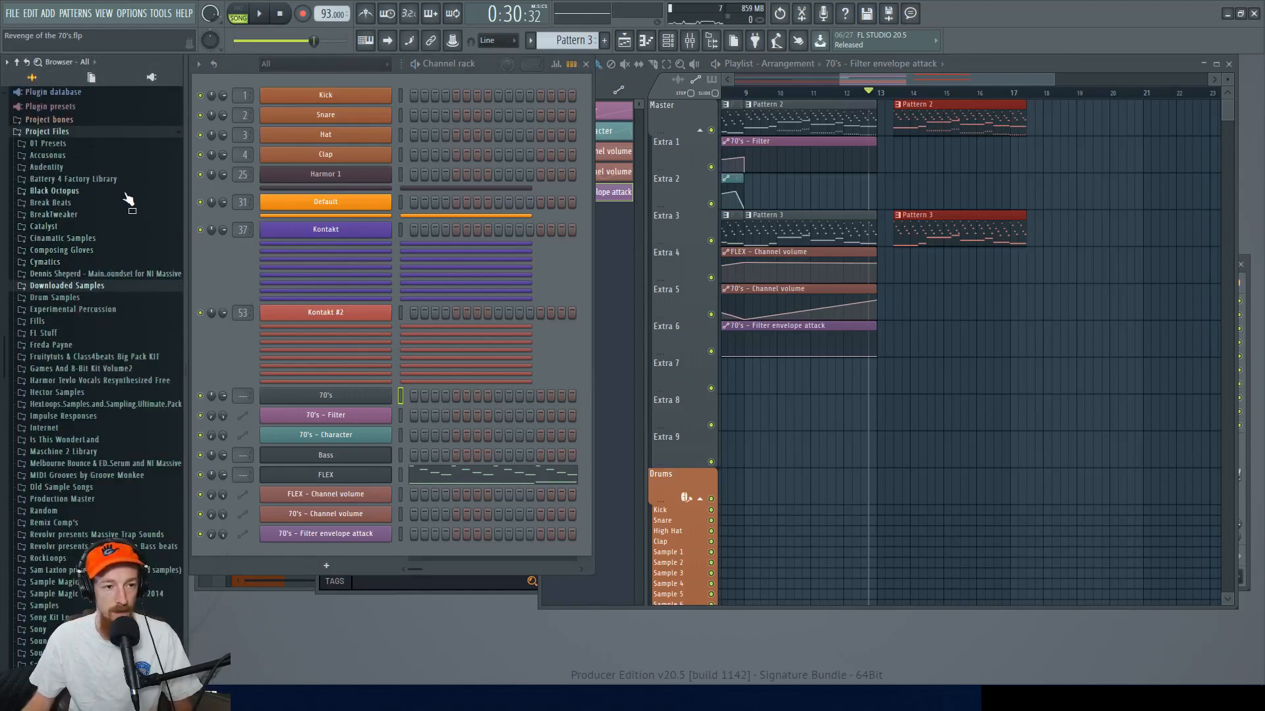
scroll(125, 237, down, 9)
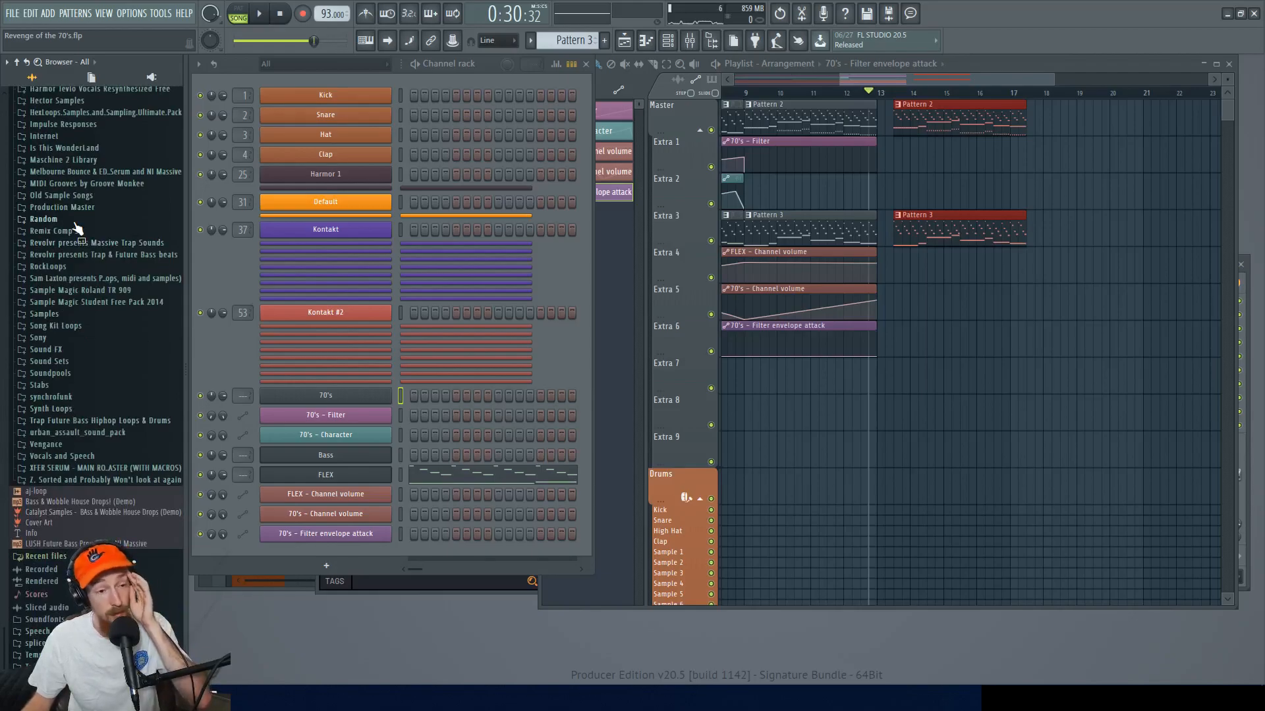
scroll(78, 230, up, 11)
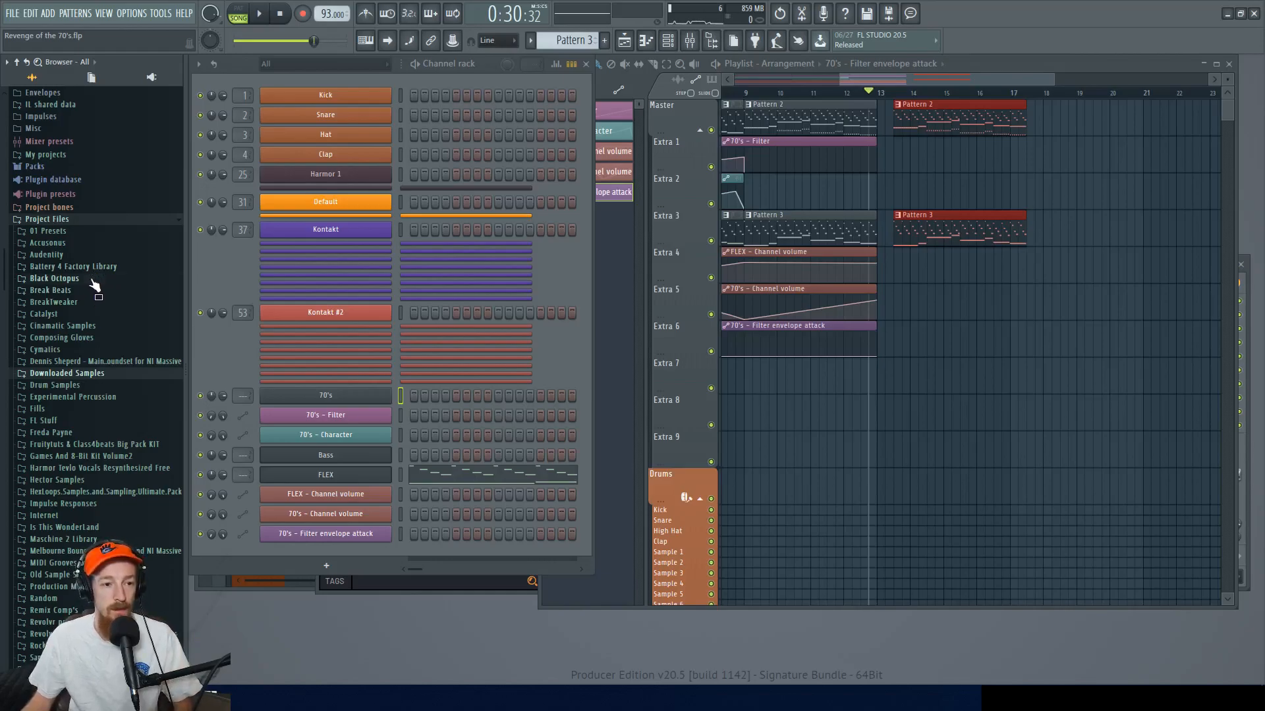
click(94, 279)
click(124, 290)
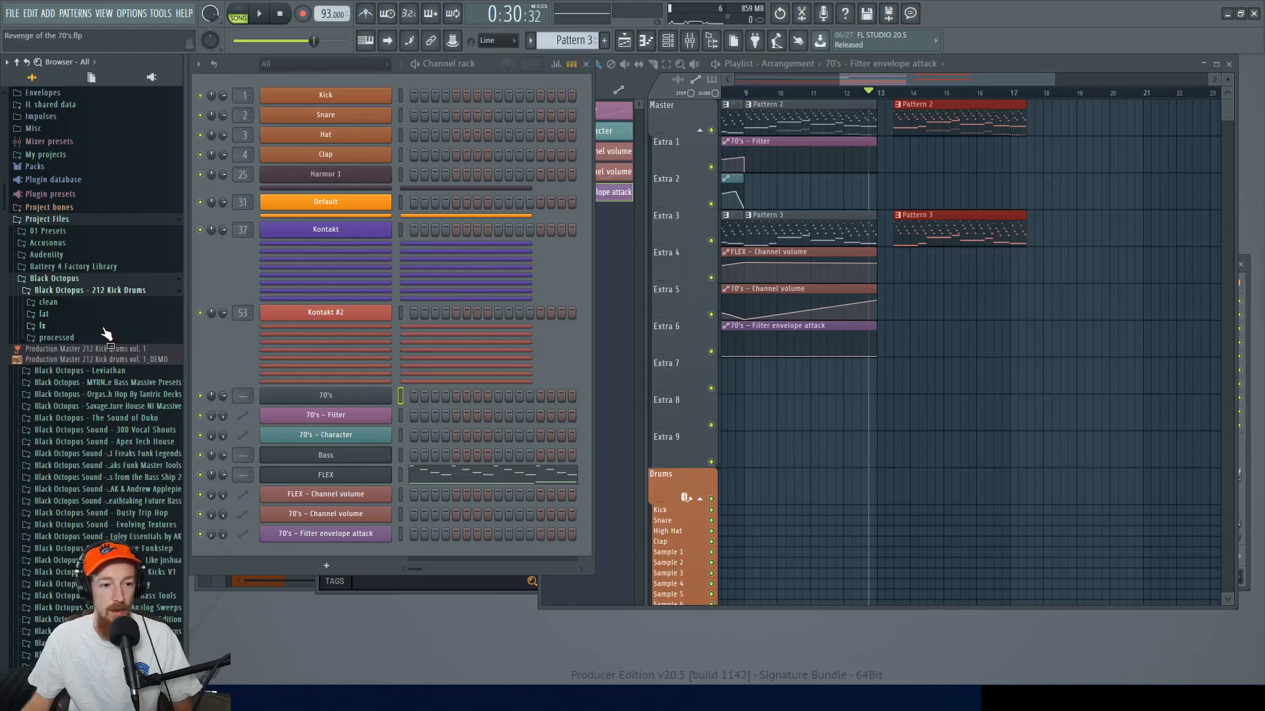
- Open the clean folder of the 212 Kick Drums pack and audition several kick samples around number 020
click(108, 305)
click(108, 304)
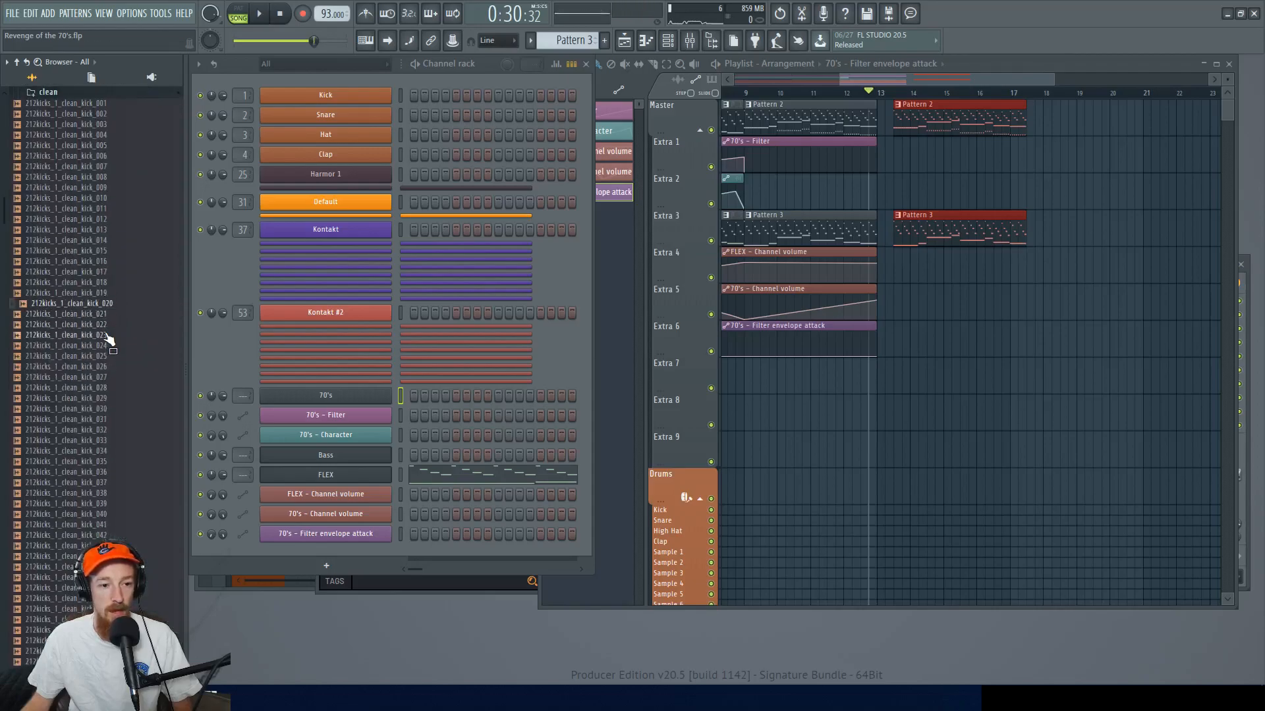
click(106, 335)
click(101, 315)
click(97, 307)
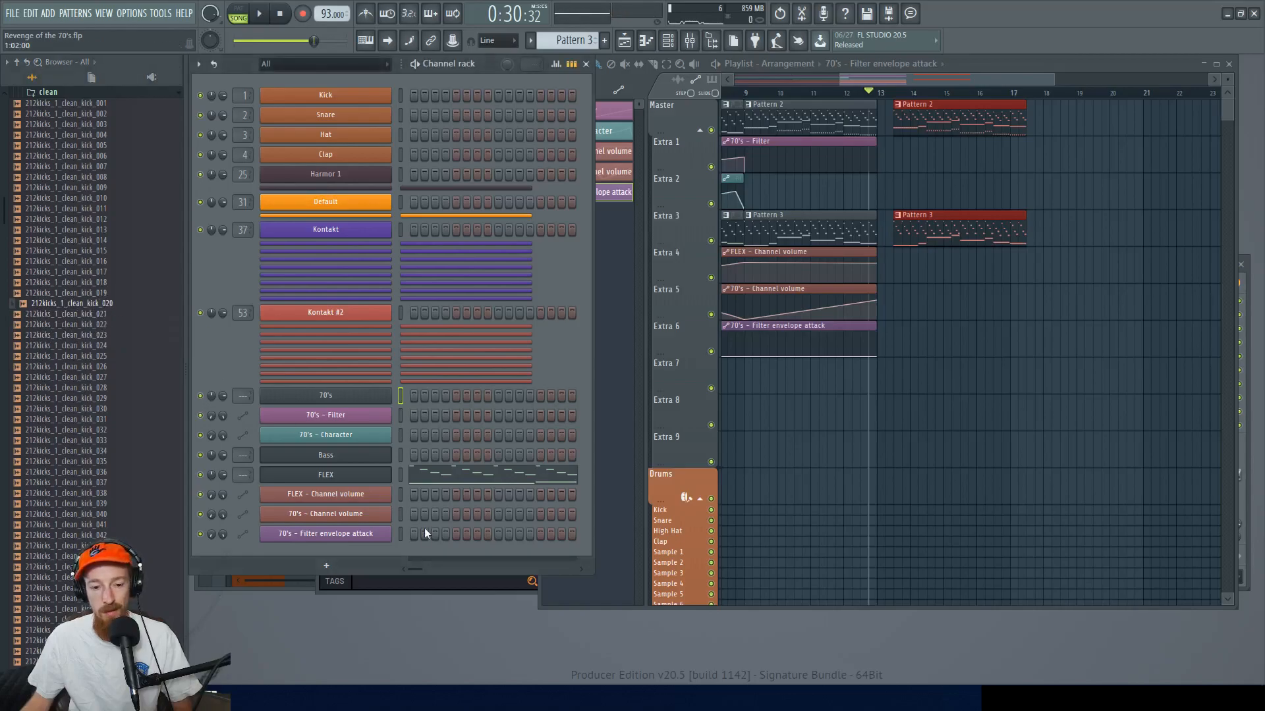
- Create Pattern 4 with 212kicks_1_clean_kick_020 on steps 1, 5, 9 and 13, and place it on Extra 4 in mid-bar 13
key(F4)
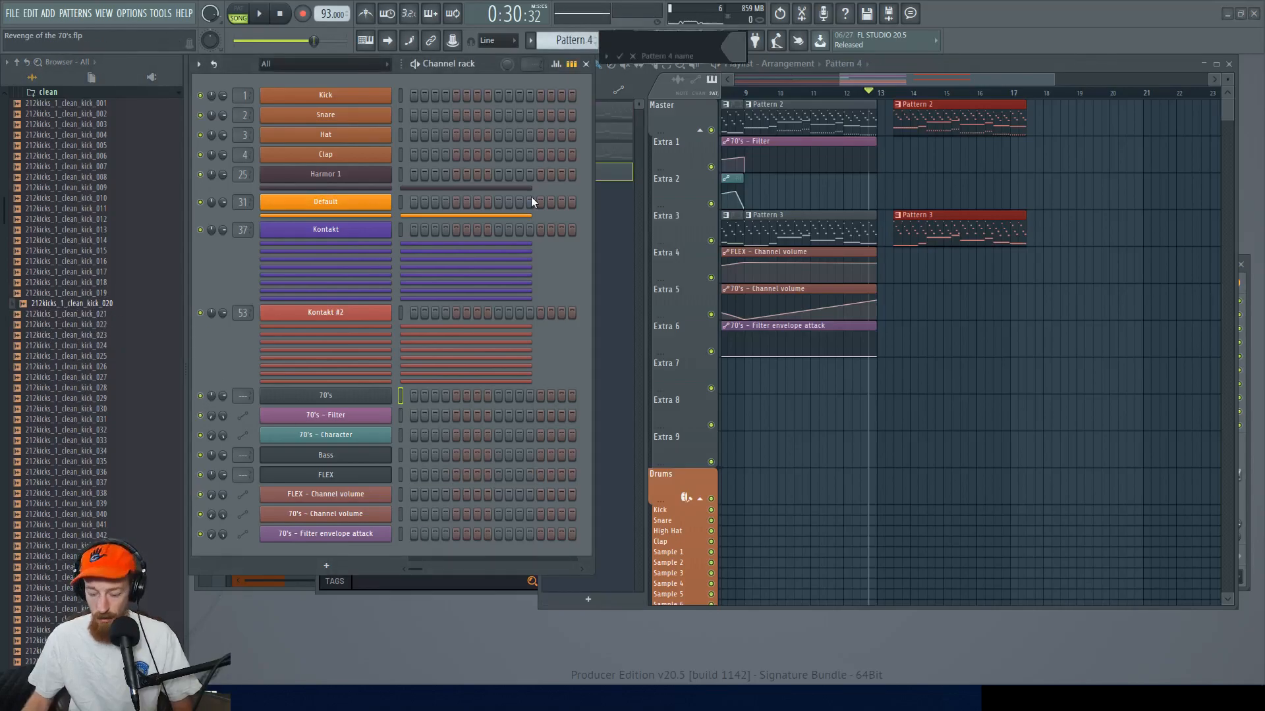
drag(46, 303, 359, 96)
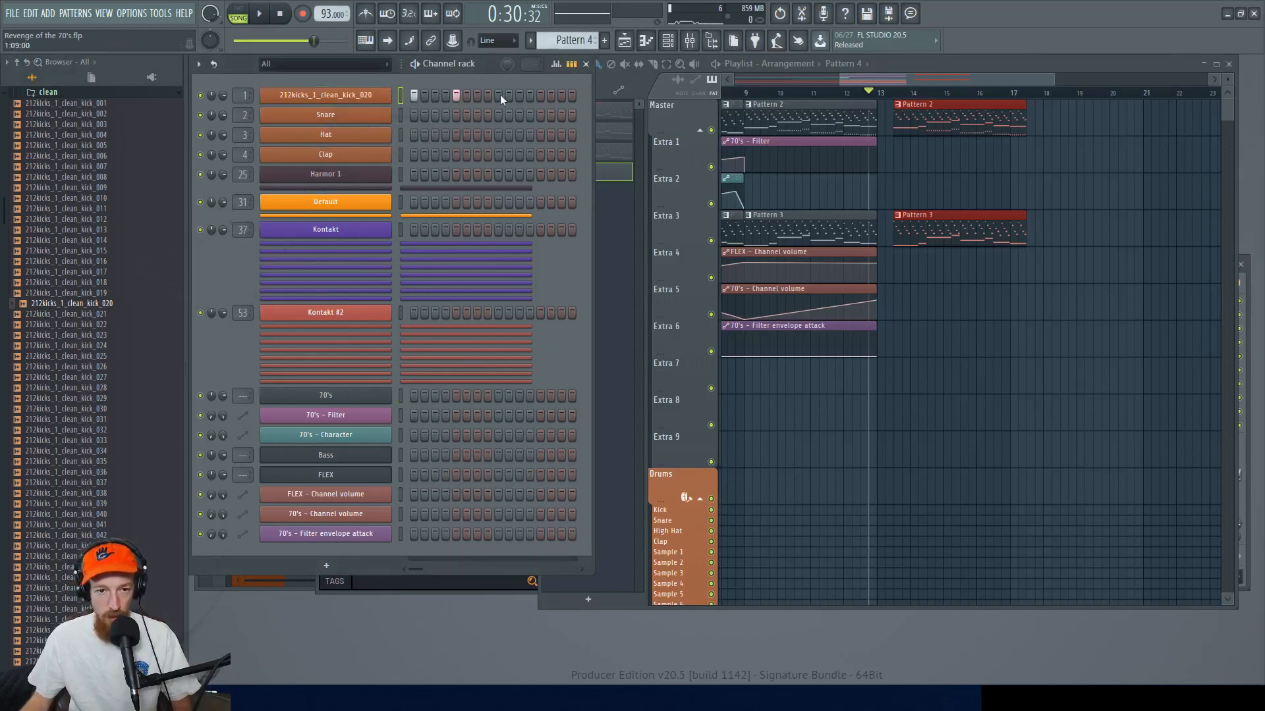
click(906, 272)
click(238, 13)
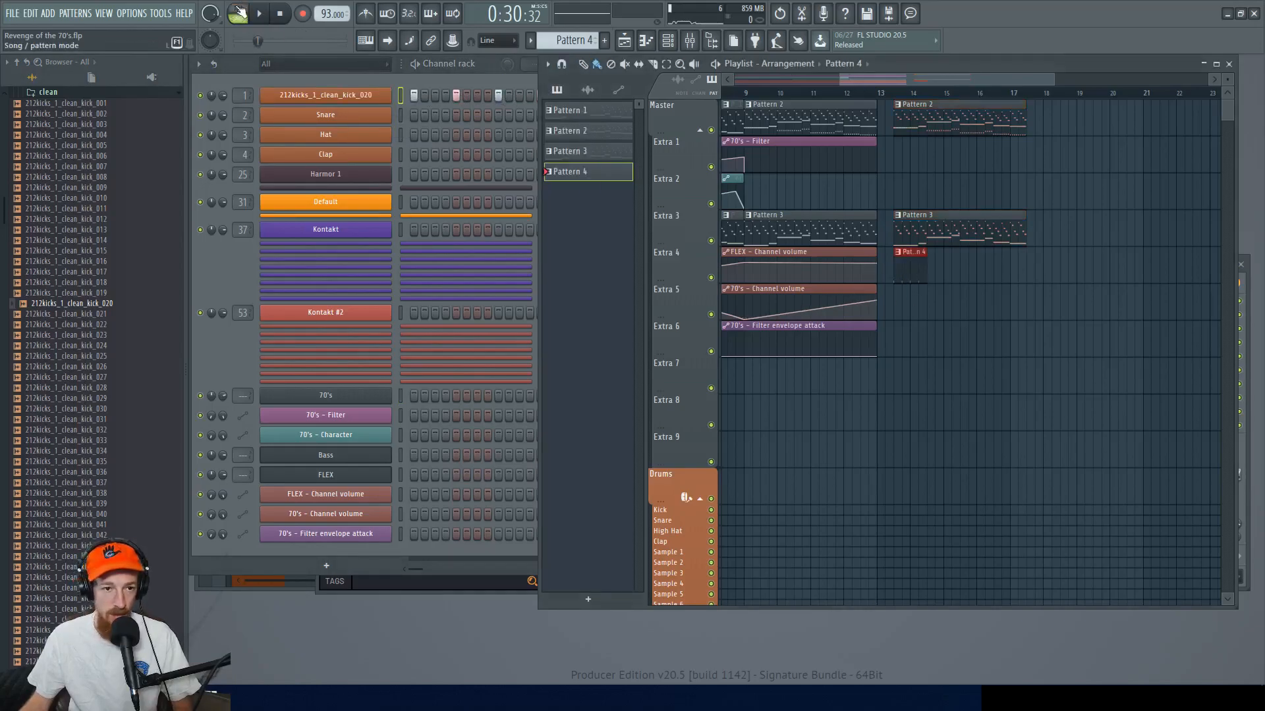
click(234, 79)
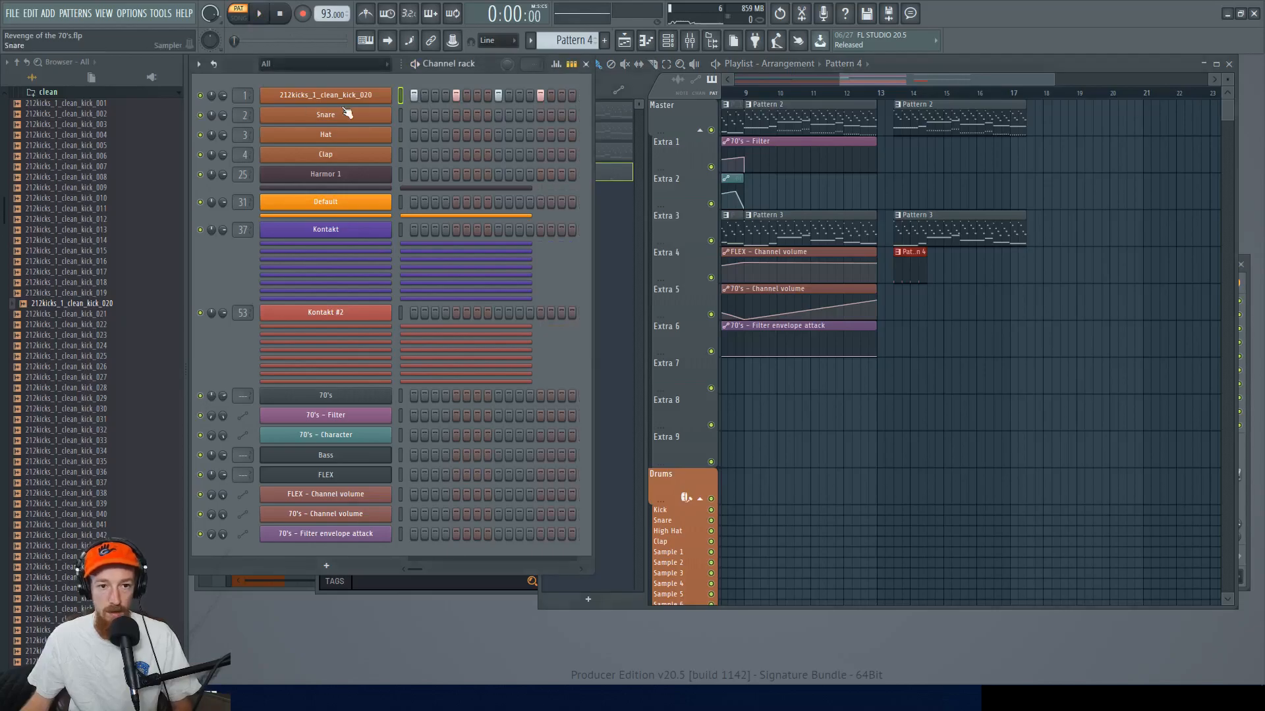
- Open the kick channel's sampler and its mixer EQ, and audition the kick with its time-stretching pitch raised to +100 cents
click(325, 95)
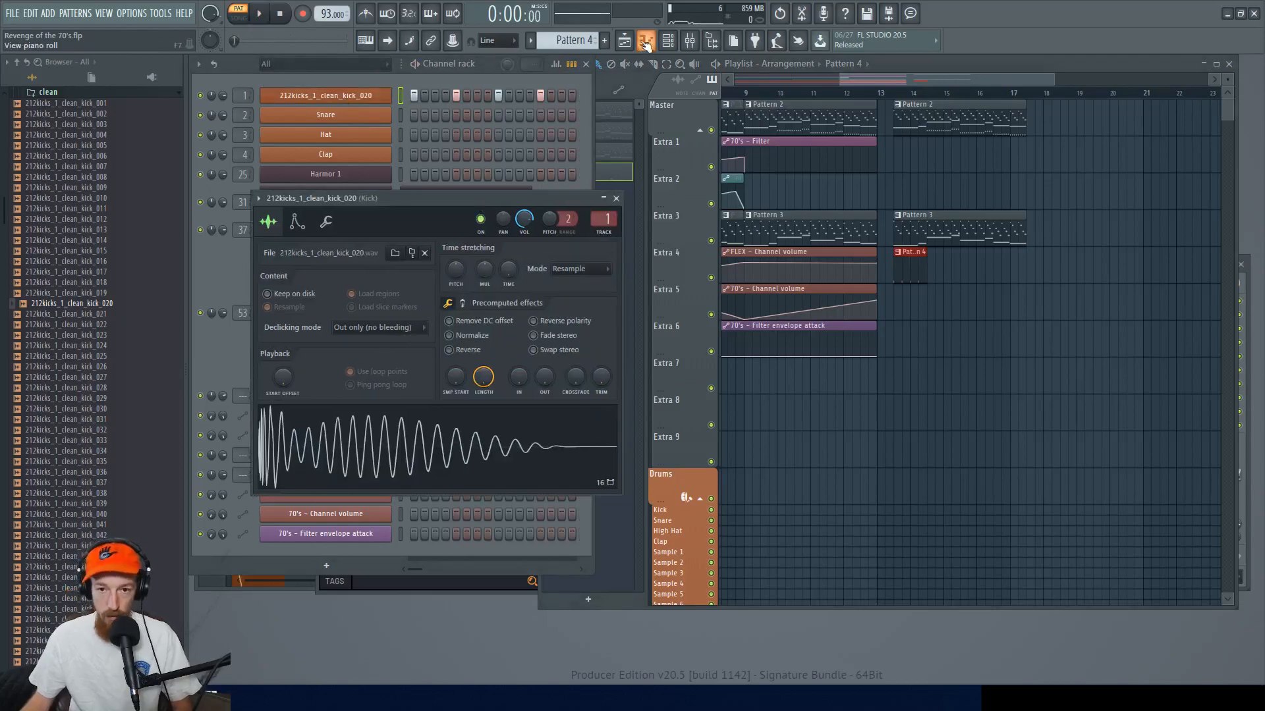
click(689, 41)
click(1161, 344)
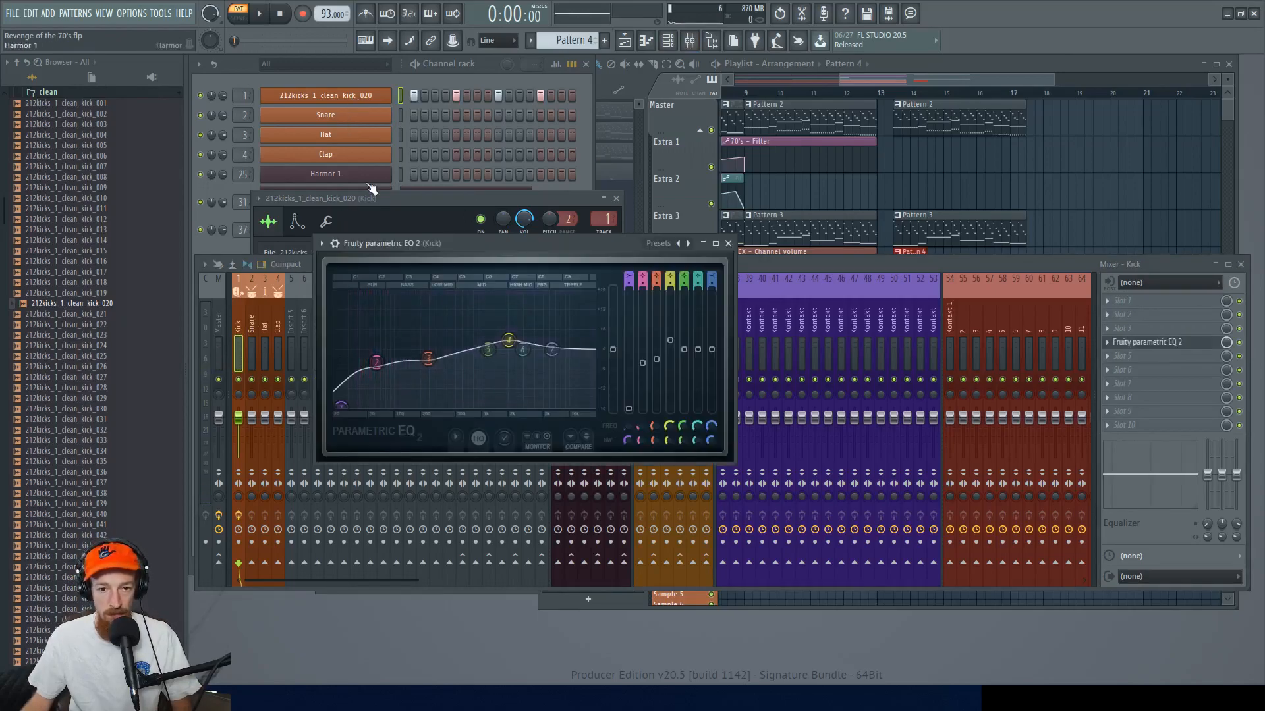
click(397, 213)
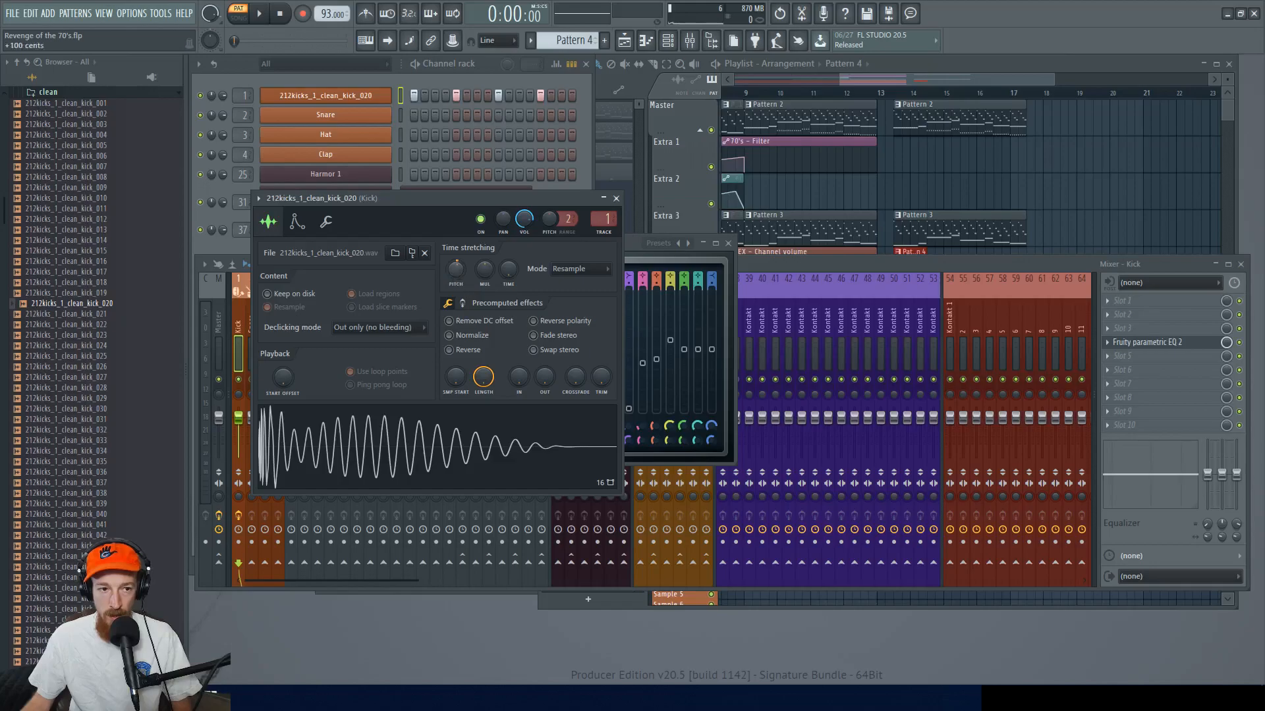
drag(454, 272, 453, 266)
key(space)
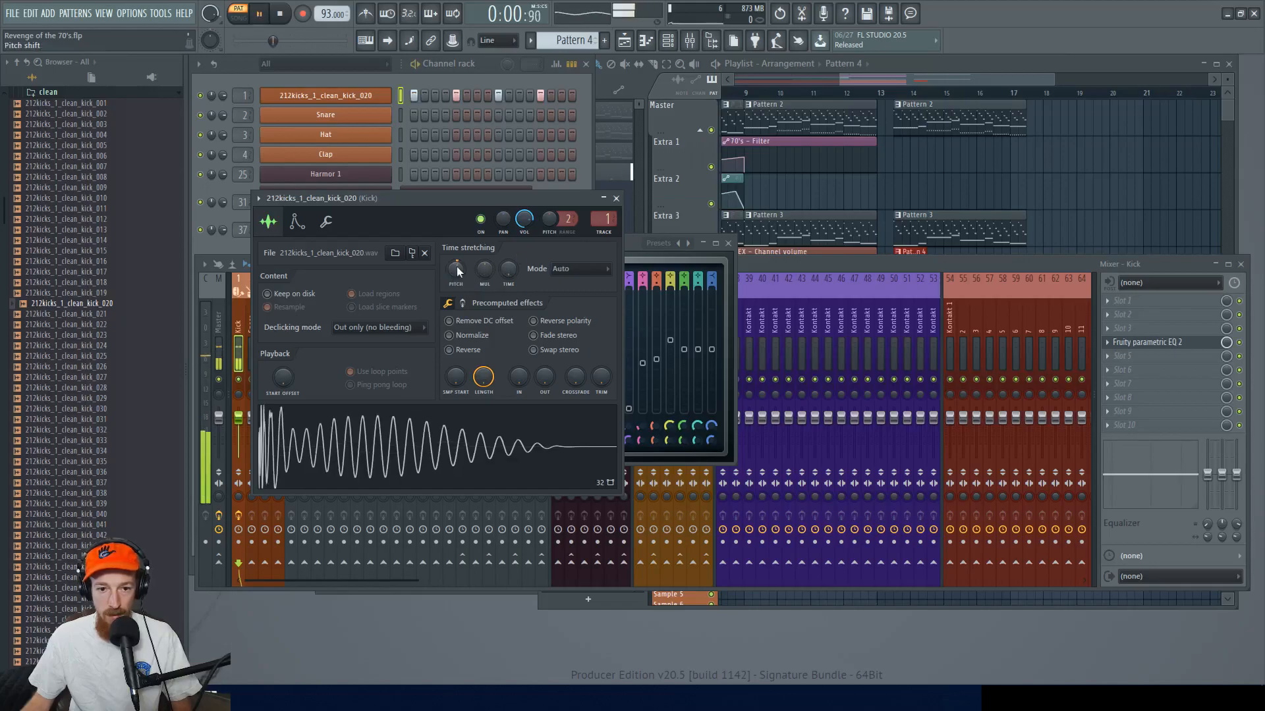
key(space)
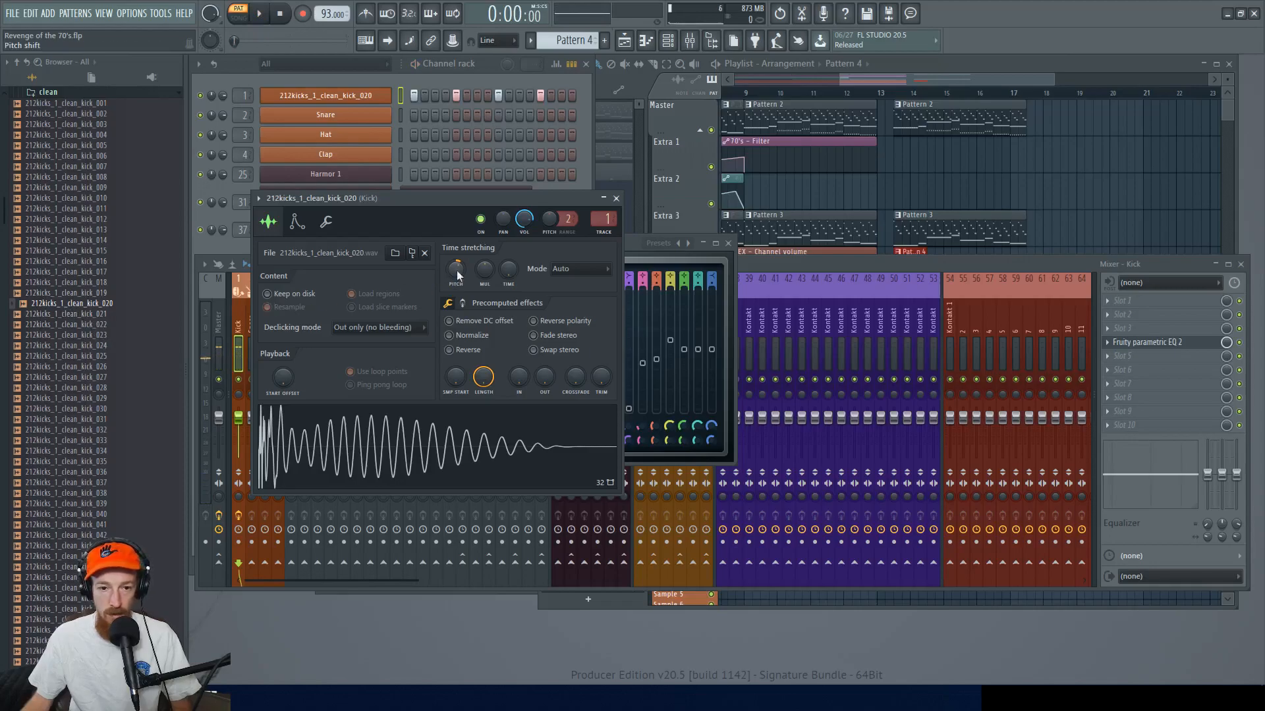
- Replace the kick sample with 212kicks_1_clean_kick_030 and boost the 250 Hz band of the kick's EQ
drag(456, 270, 456, 276)
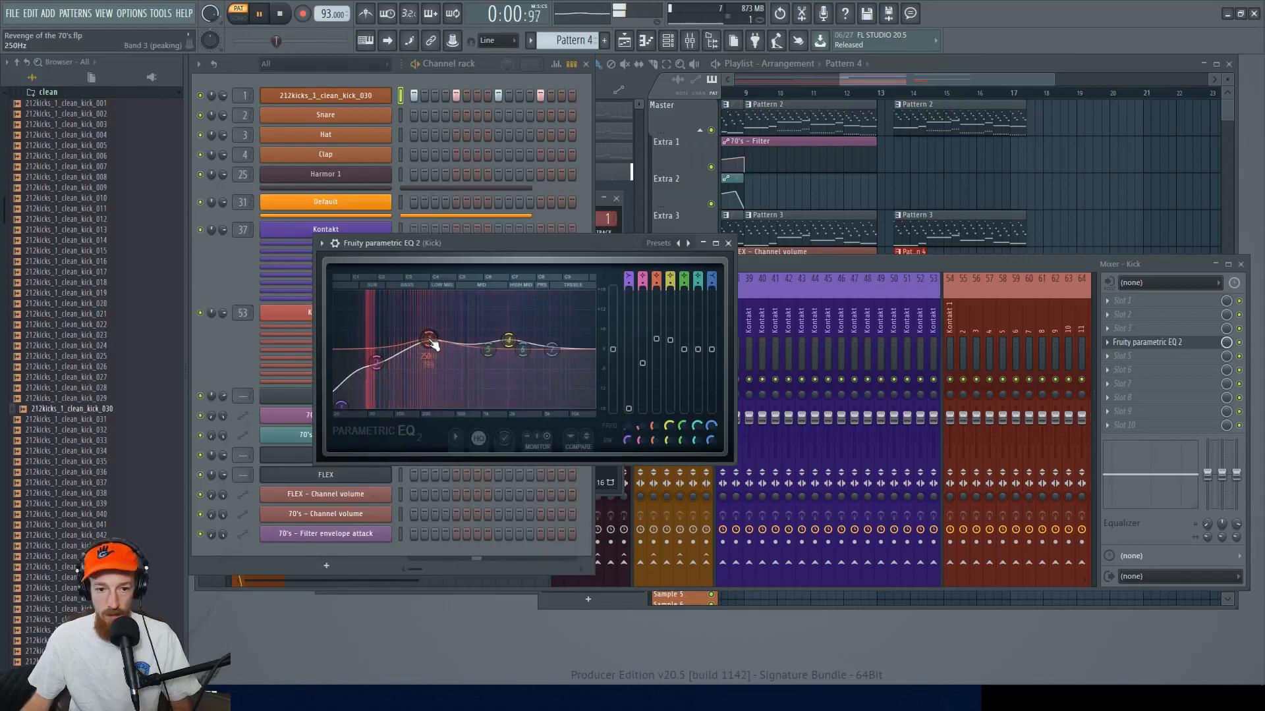
key(space)
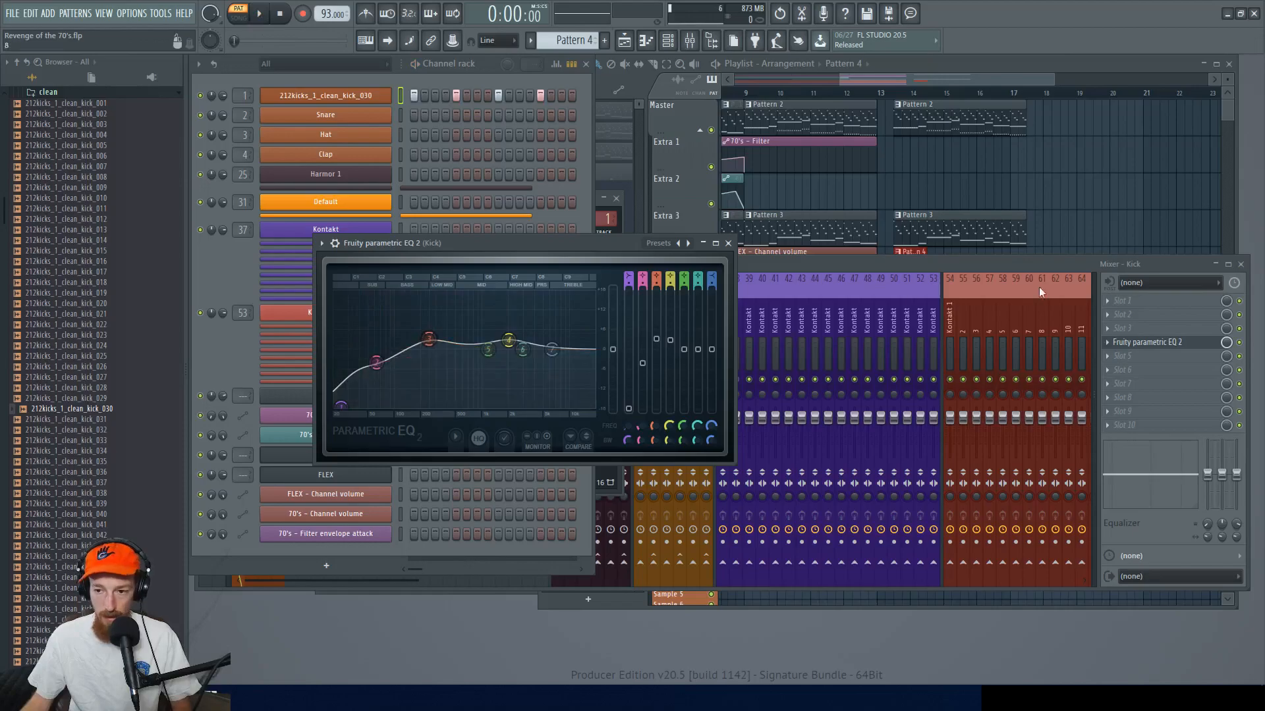
click(1150, 343)
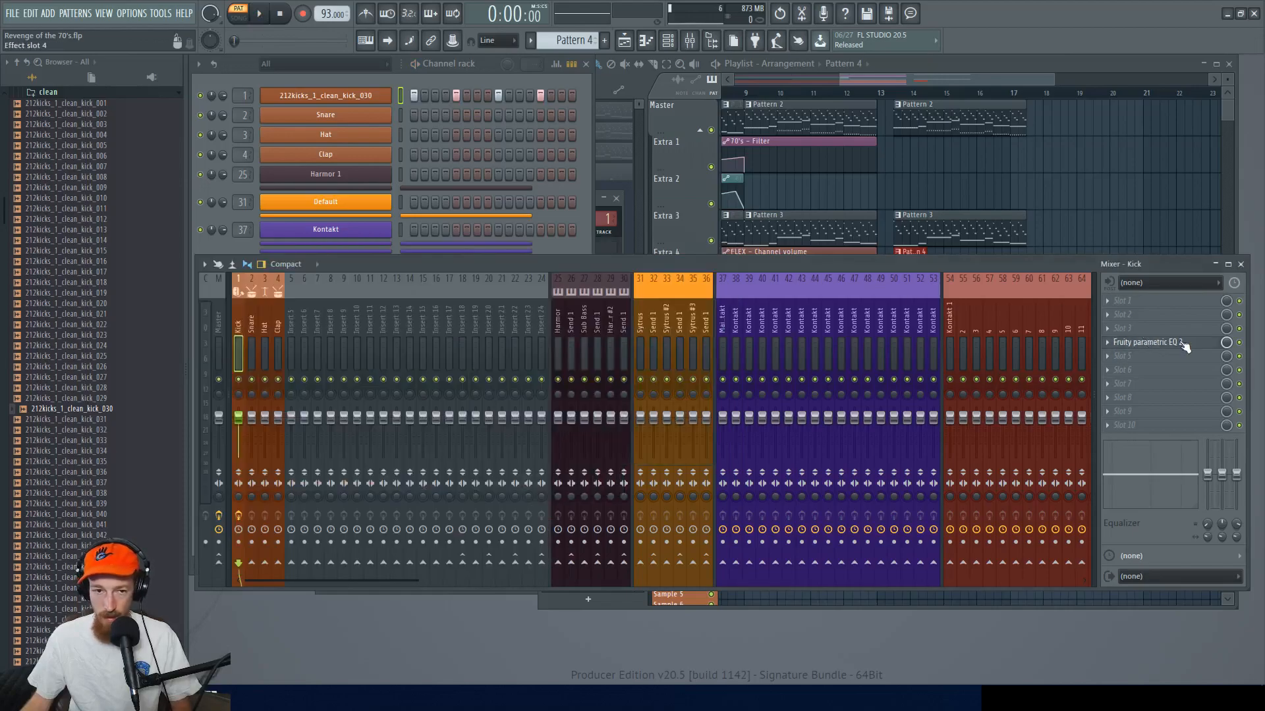
- Collapse the clean kicks folder and browse the Black Octopus packs to the Snares folder holding the Lev_Snare samples
click(58, 93)
scroll(118, 224, up, 4)
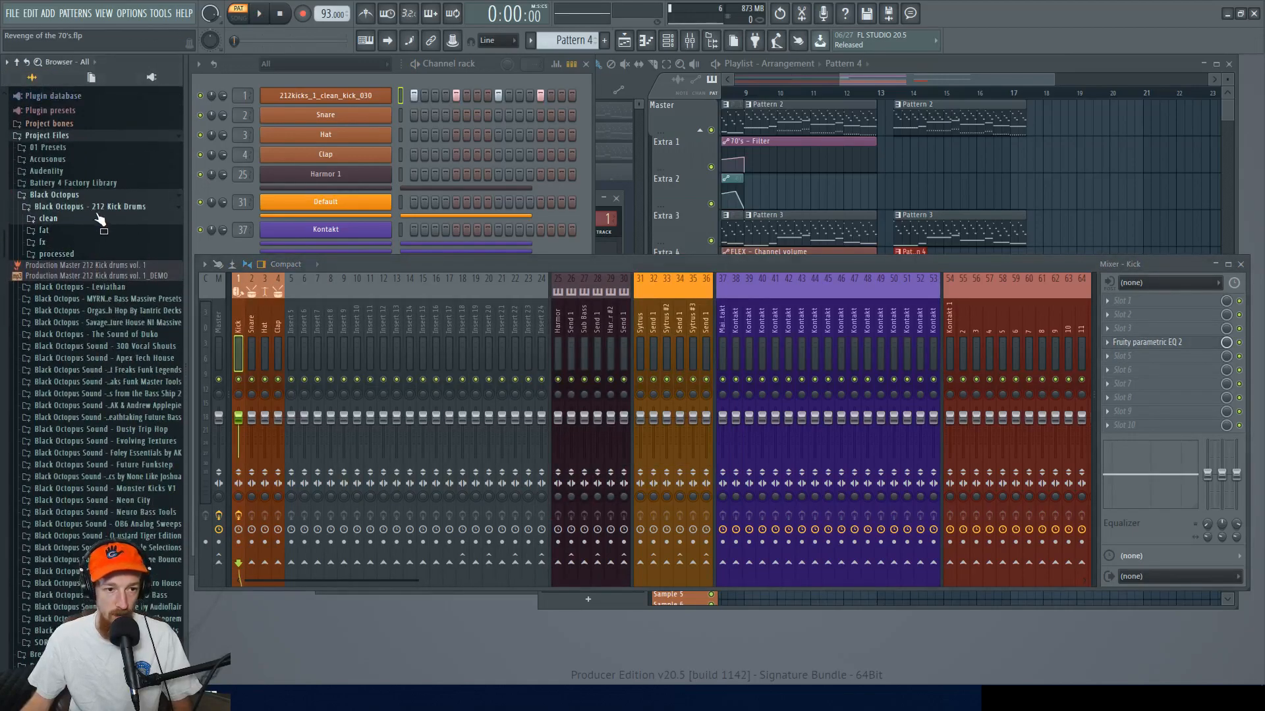
click(98, 217)
click(88, 152)
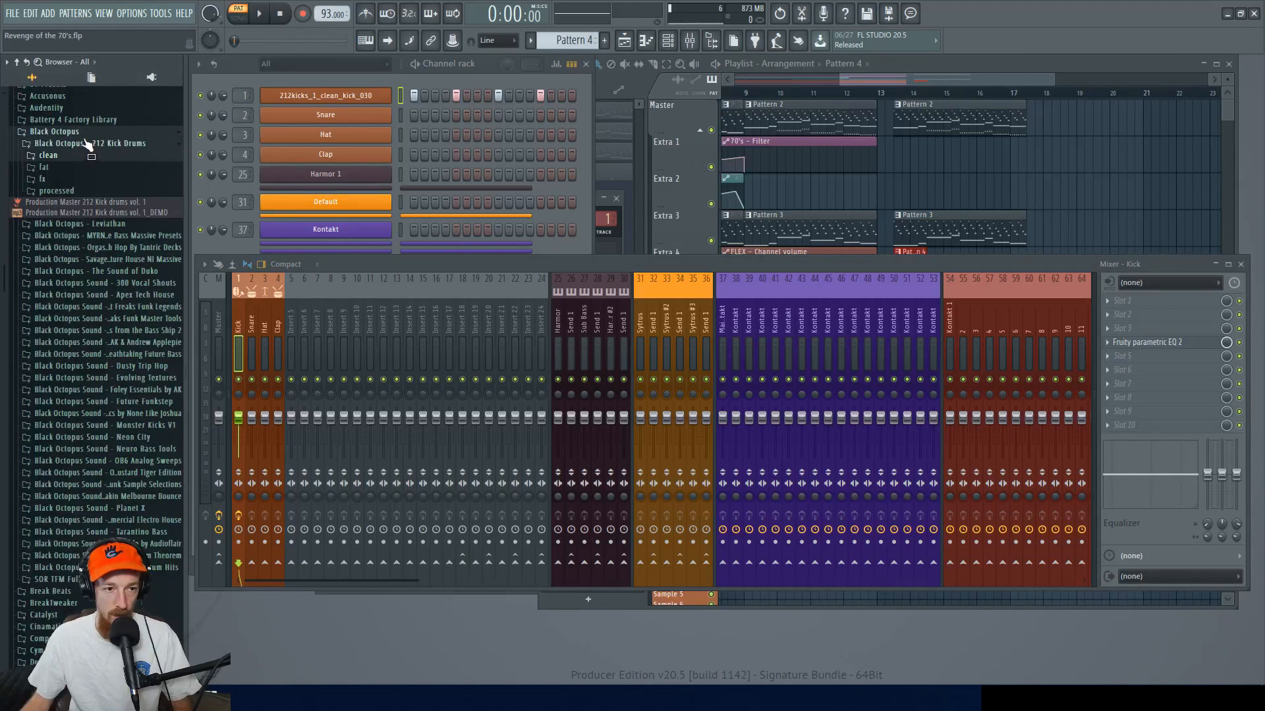
click(81, 132)
scroll(109, 181, up, 2)
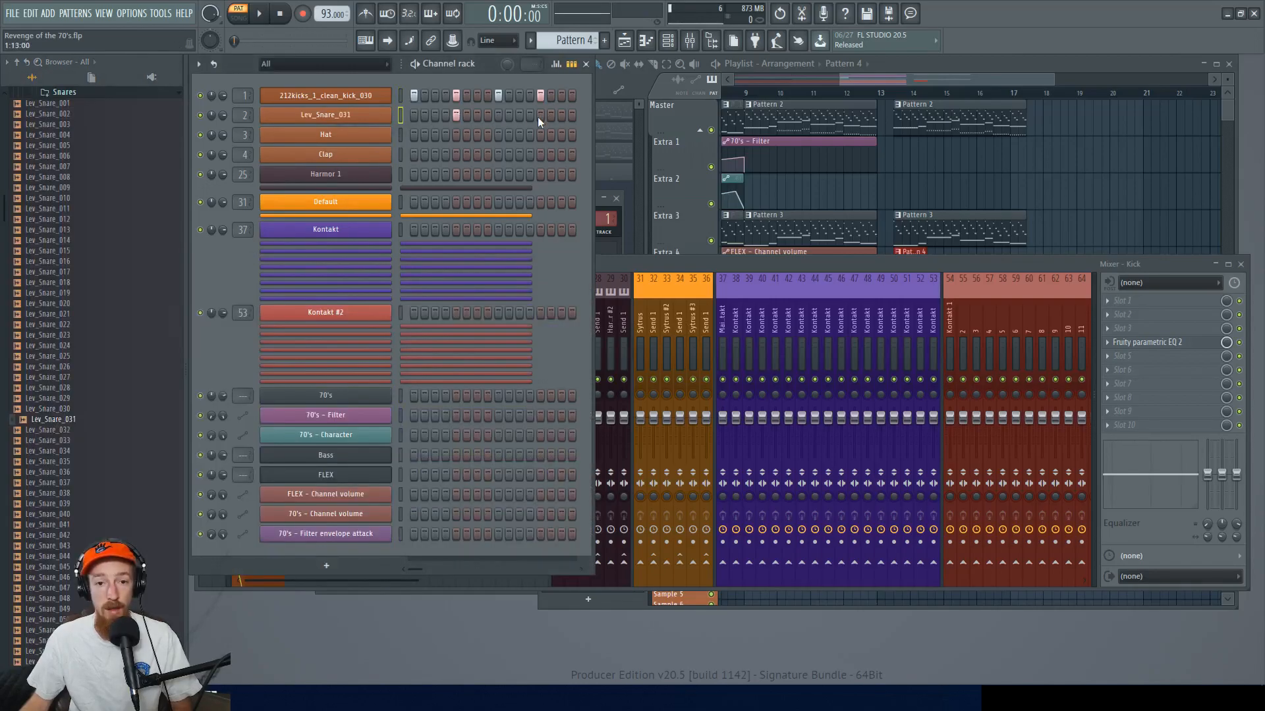
- Put Lev_Snare_031 on steps 5 and 13 of Pattern 4, and audition it alone and within the arrangement
click(539, 116)
key(space)
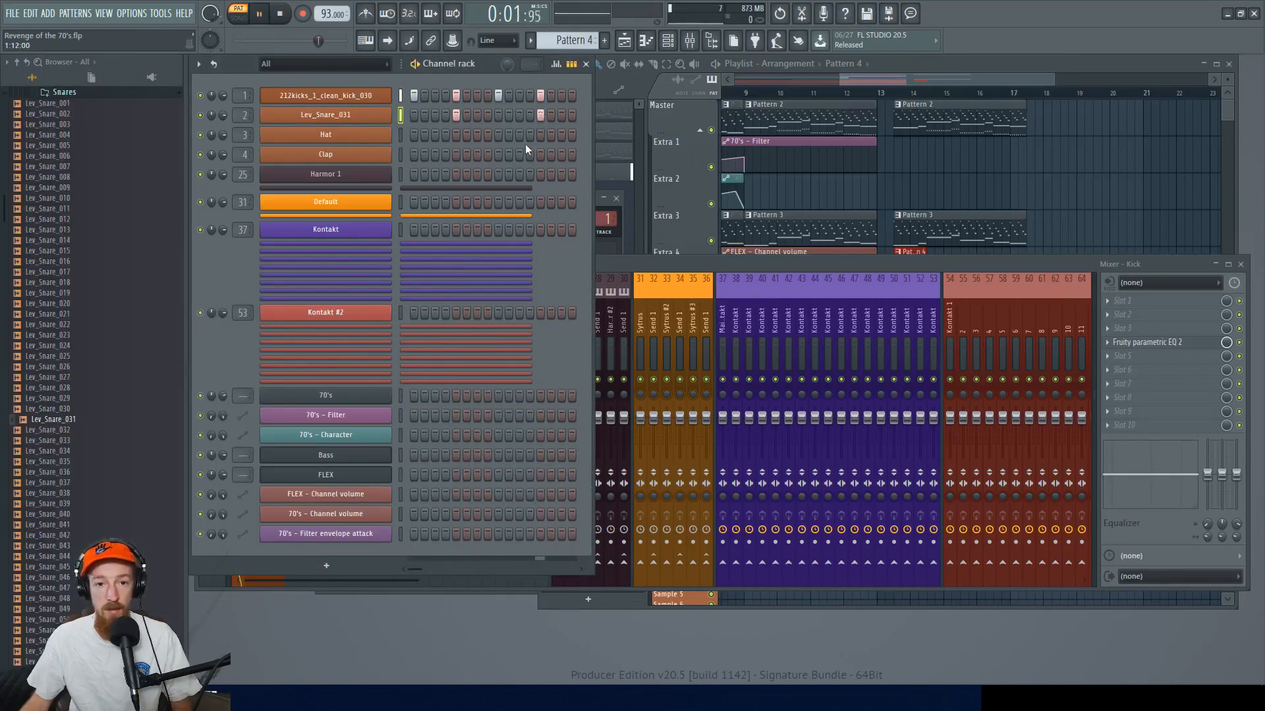
key(space)
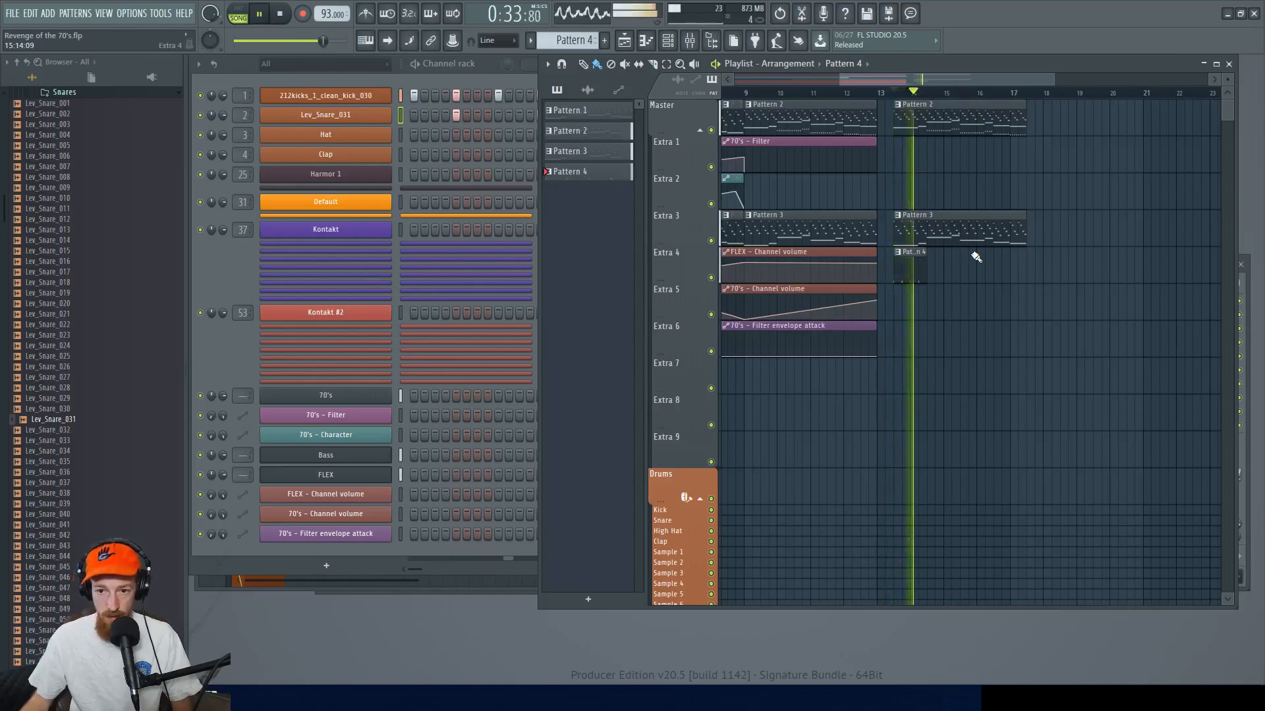
key(space)
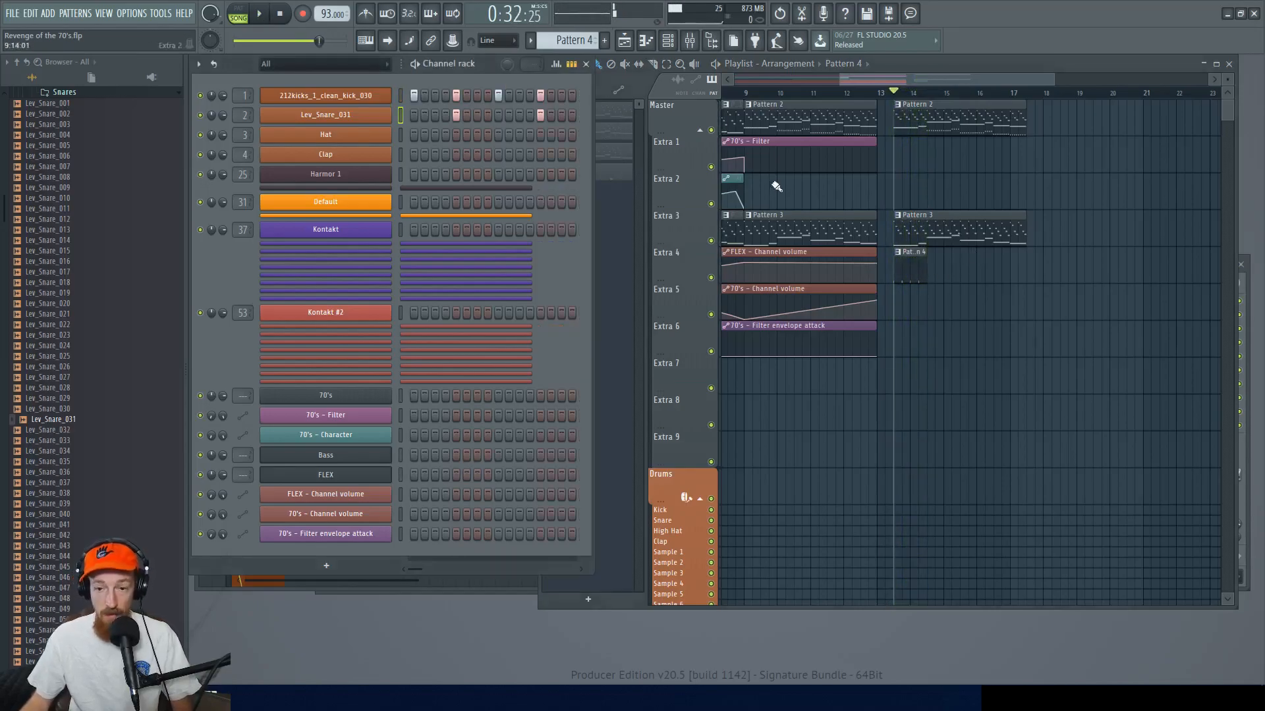
- Duplicate the Pattern 4 clip three times along Extra 4 to span the whole section after the gap
click(903, 271)
key(ctrl+b)
key(ctrl+b)
key(ctrl+b)
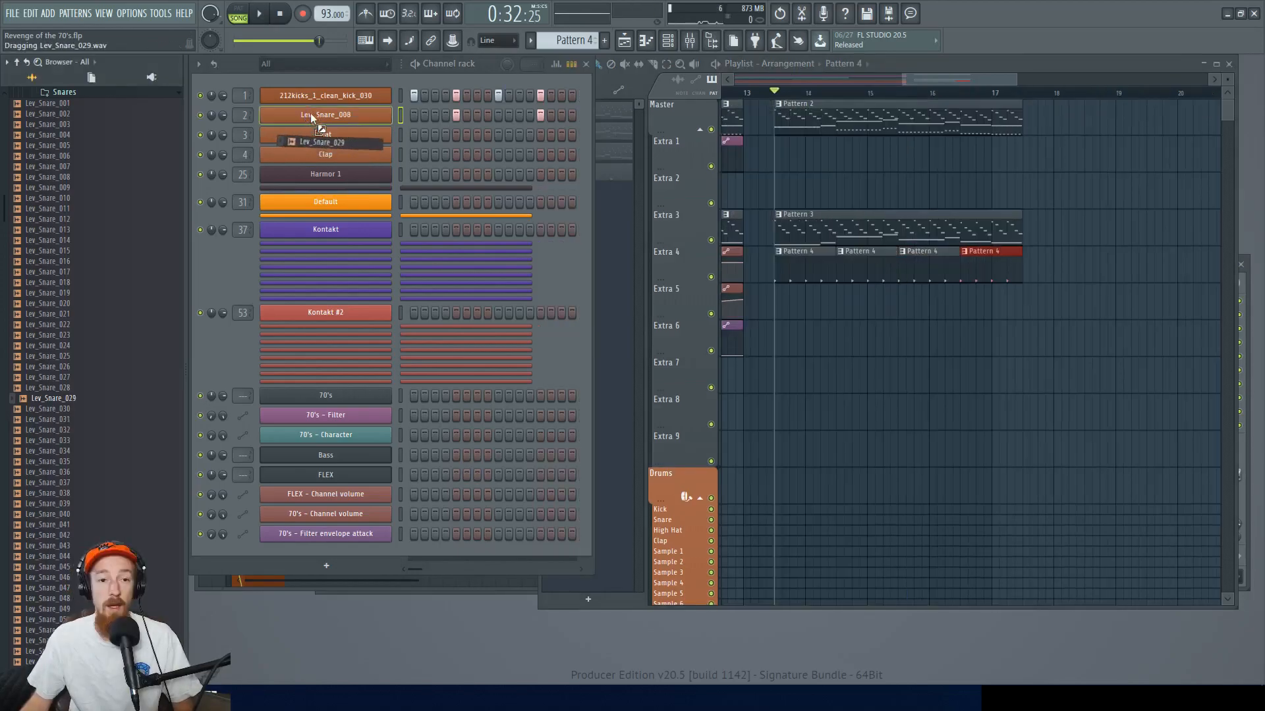
- Replace the snare sample with Lev_Snare_029 and audition the section with drums from mid-bar 13
scroll(311, 113, up, 2)
key(space)
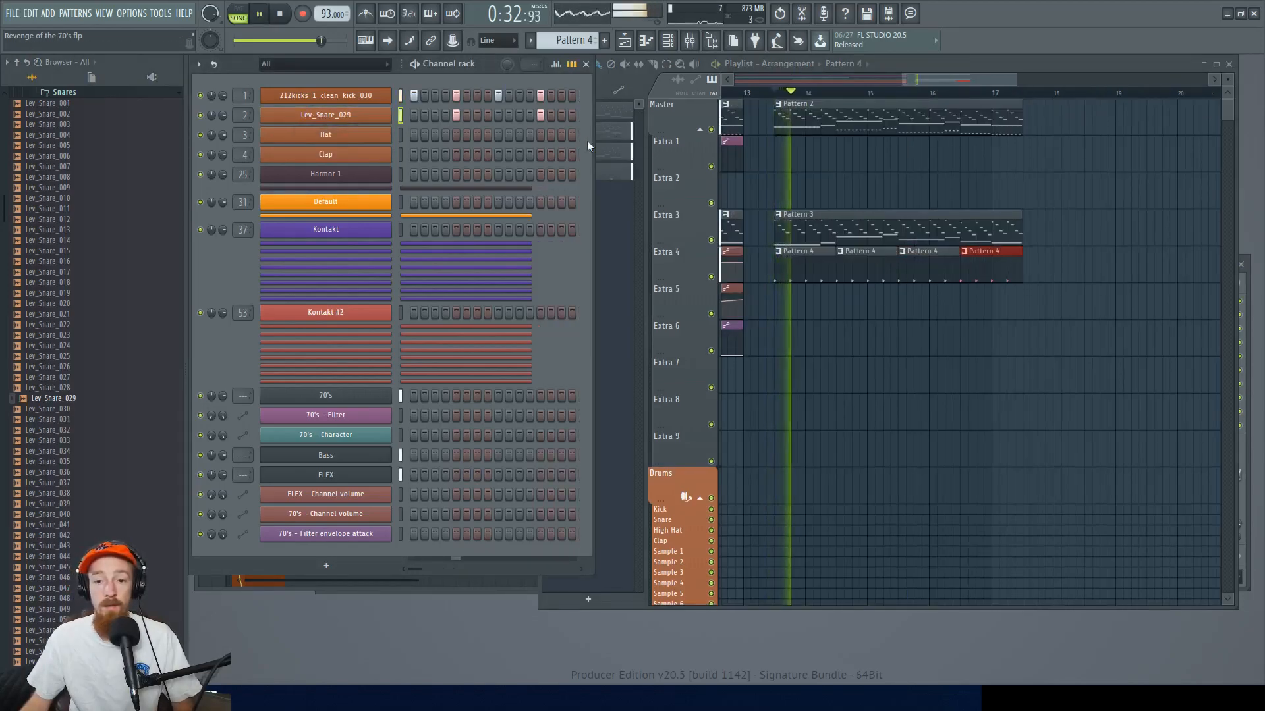
key(space)
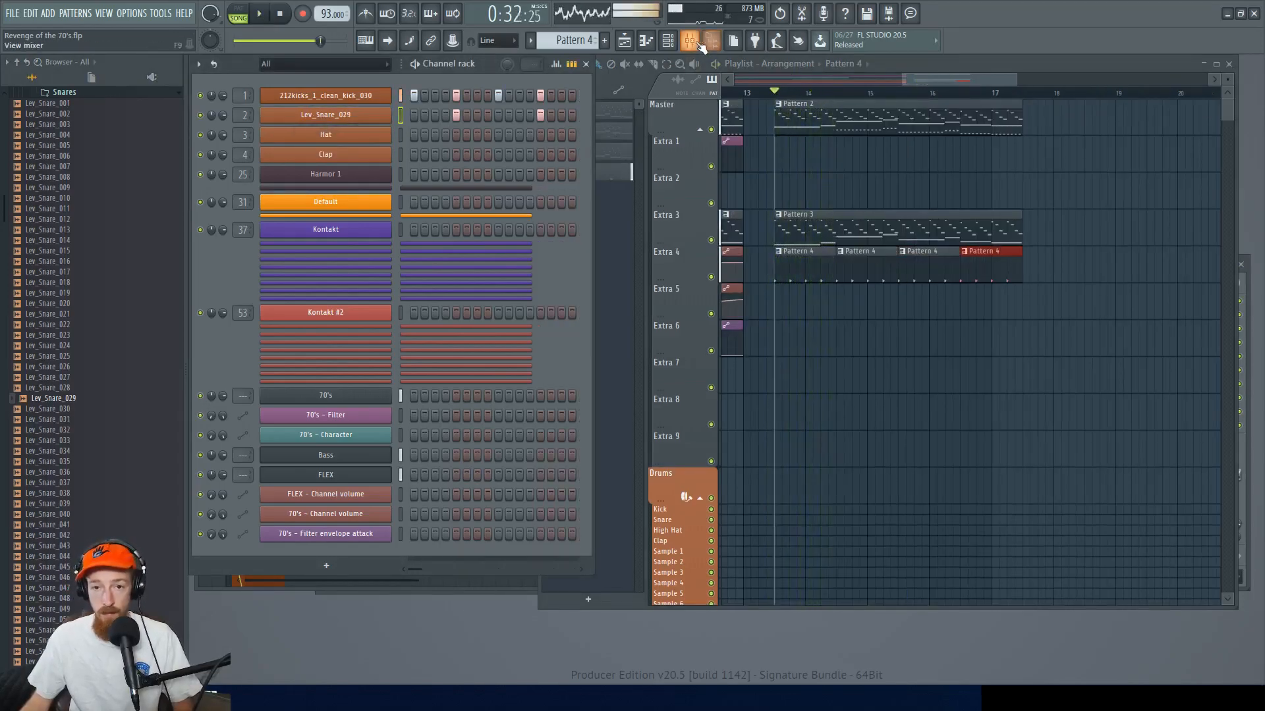
- Route the 70's, Bass and FLEX channels to mixer tracks 5, 6 and 7
key(F9)
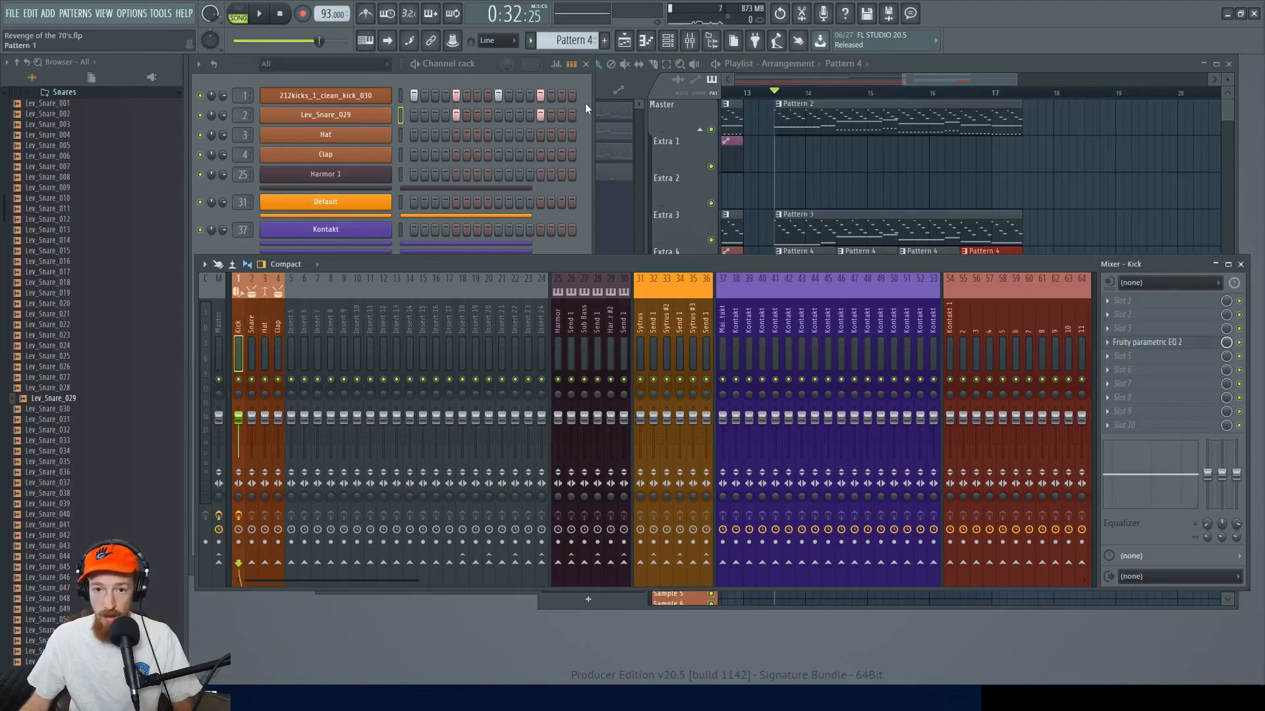
click(344, 81)
click(340, 397)
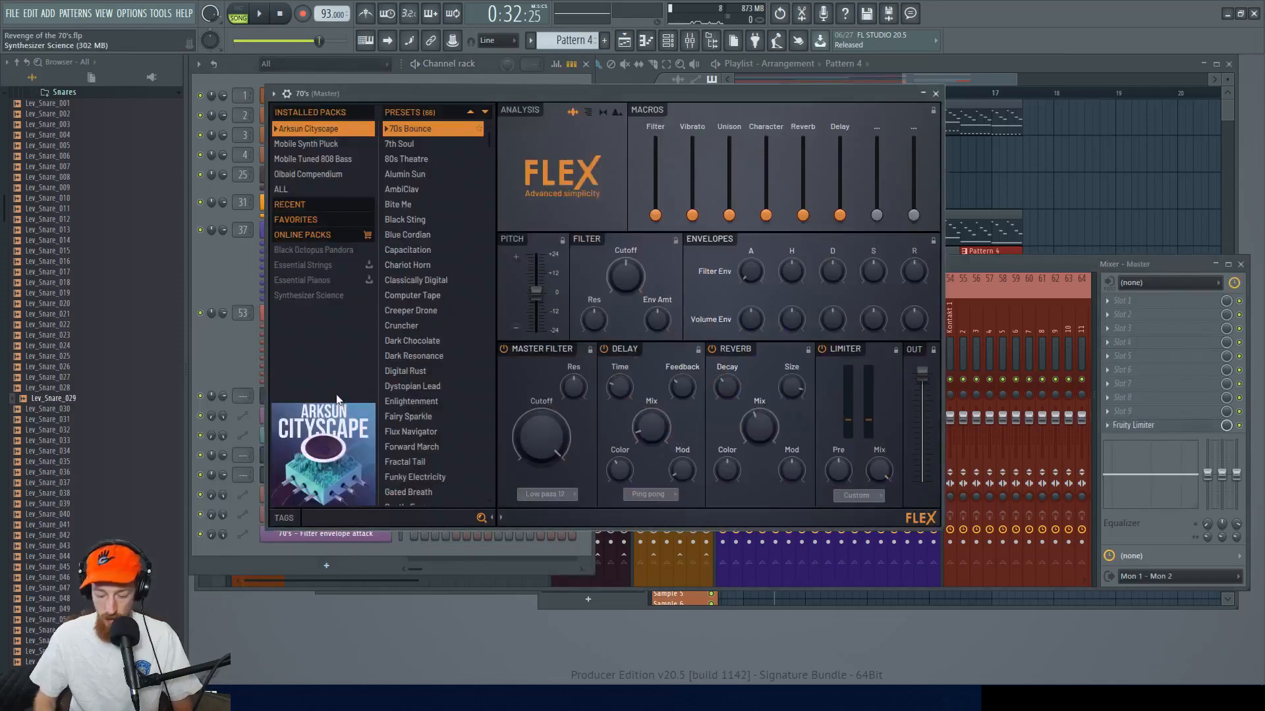
click(220, 247)
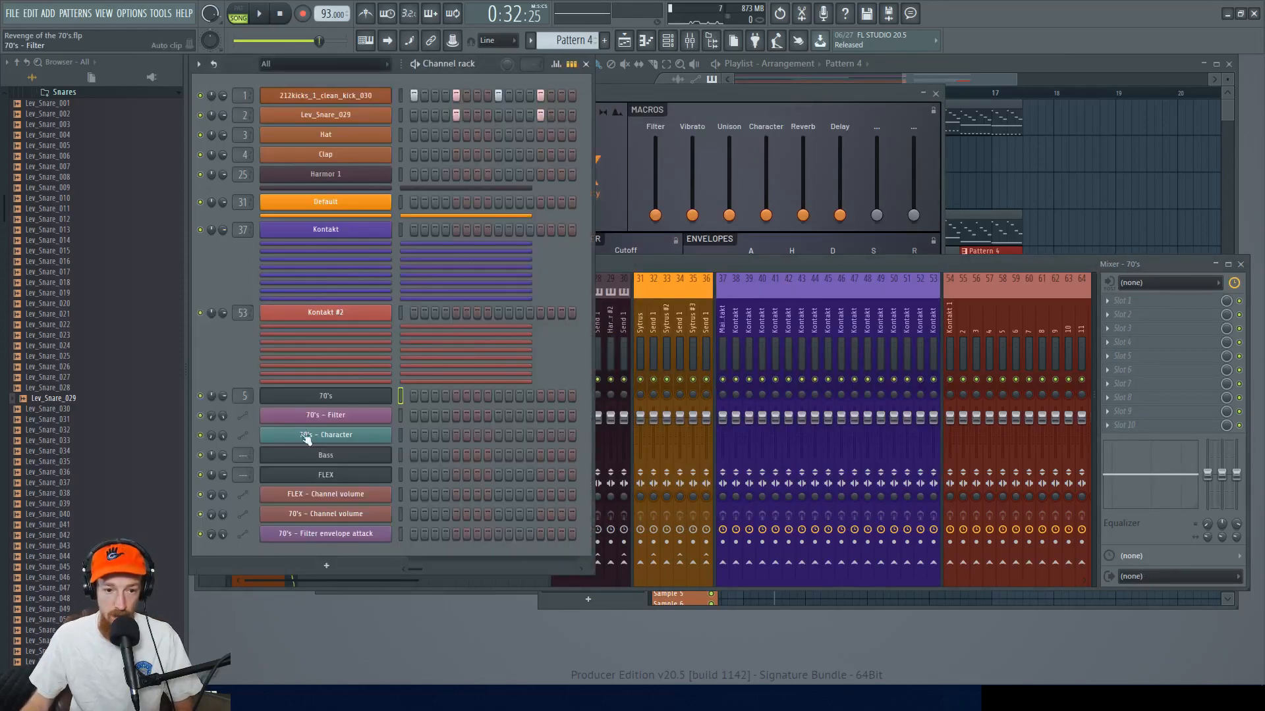
click(332, 454)
click(292, 253)
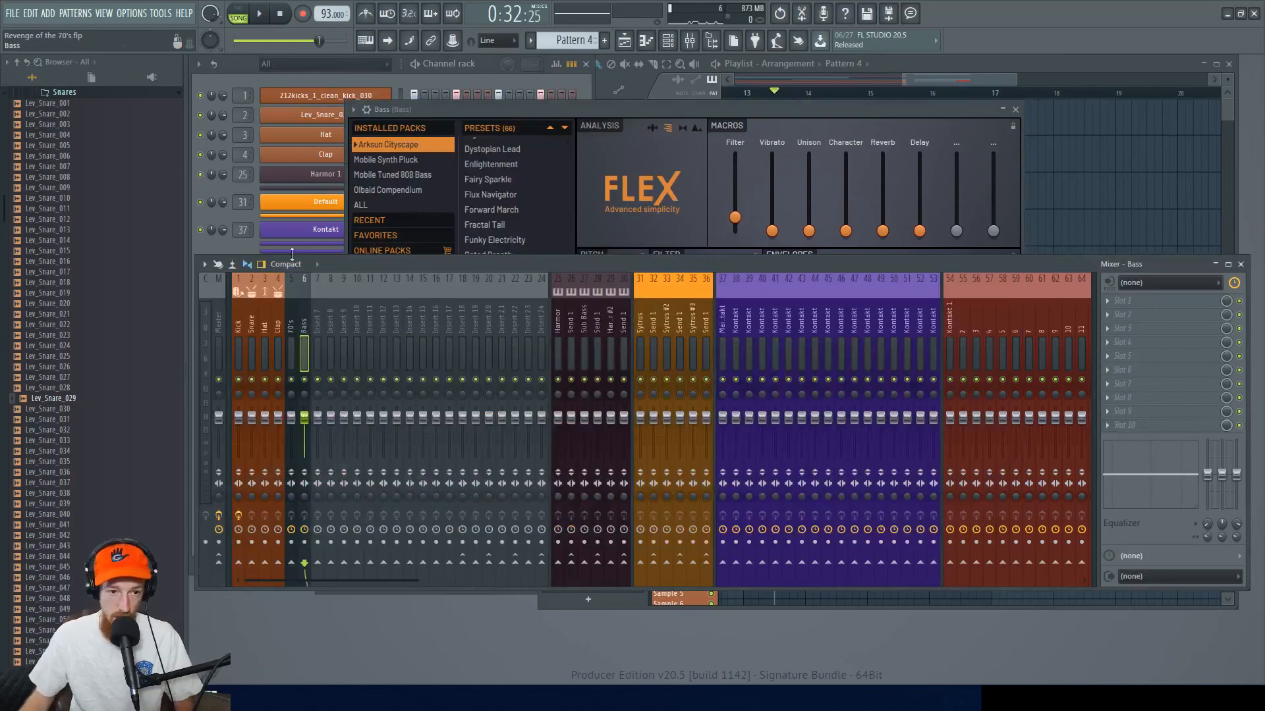
click(237, 251)
click(338, 482)
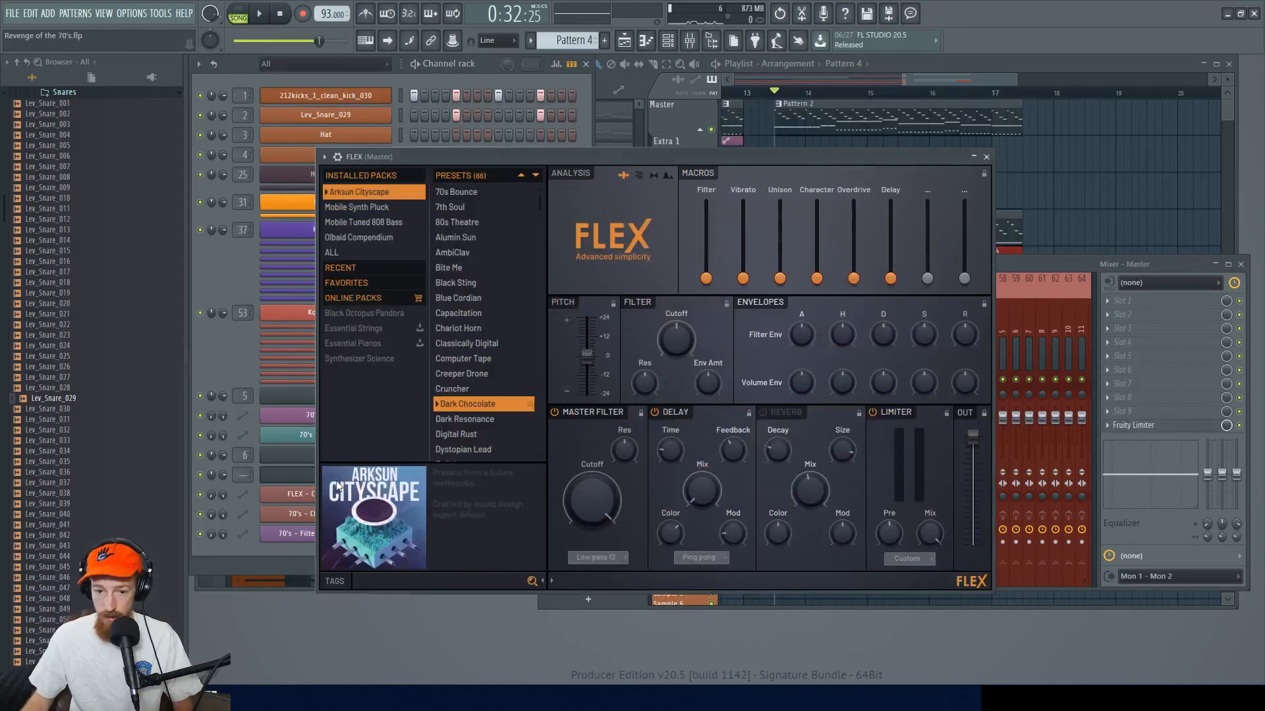
key(ctrl+l)
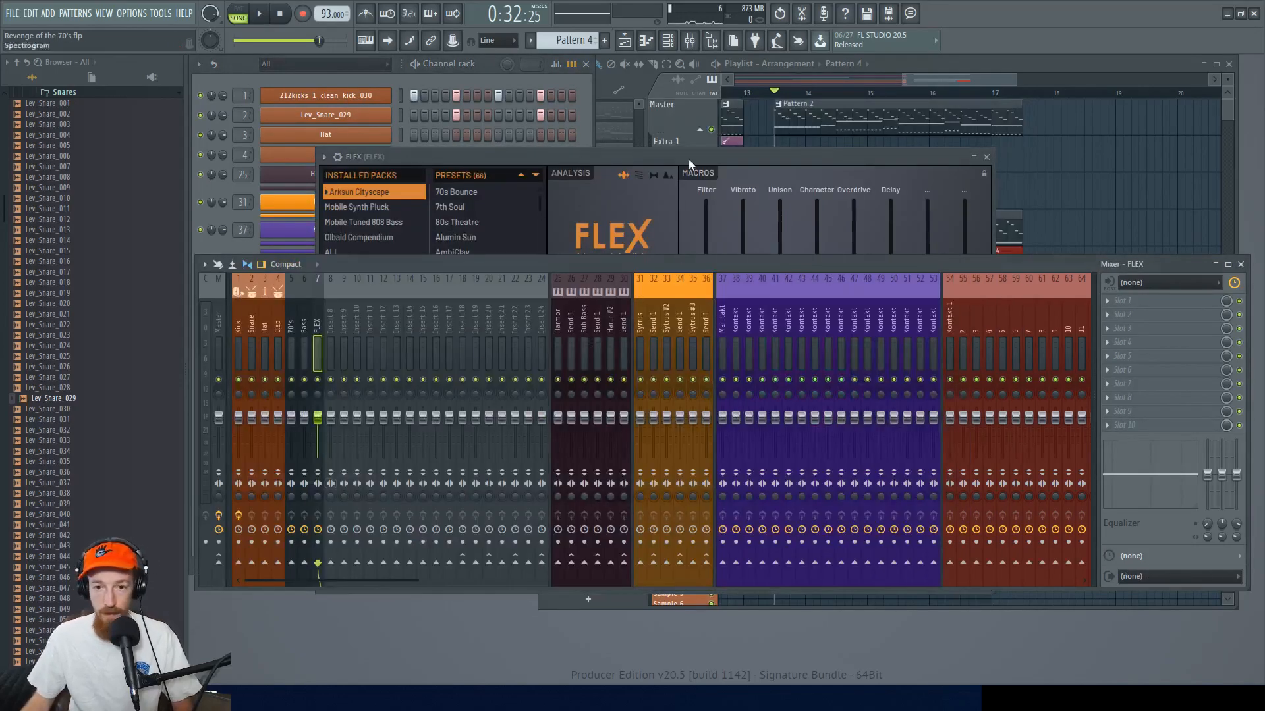
click(810, 177)
click(239, 244)
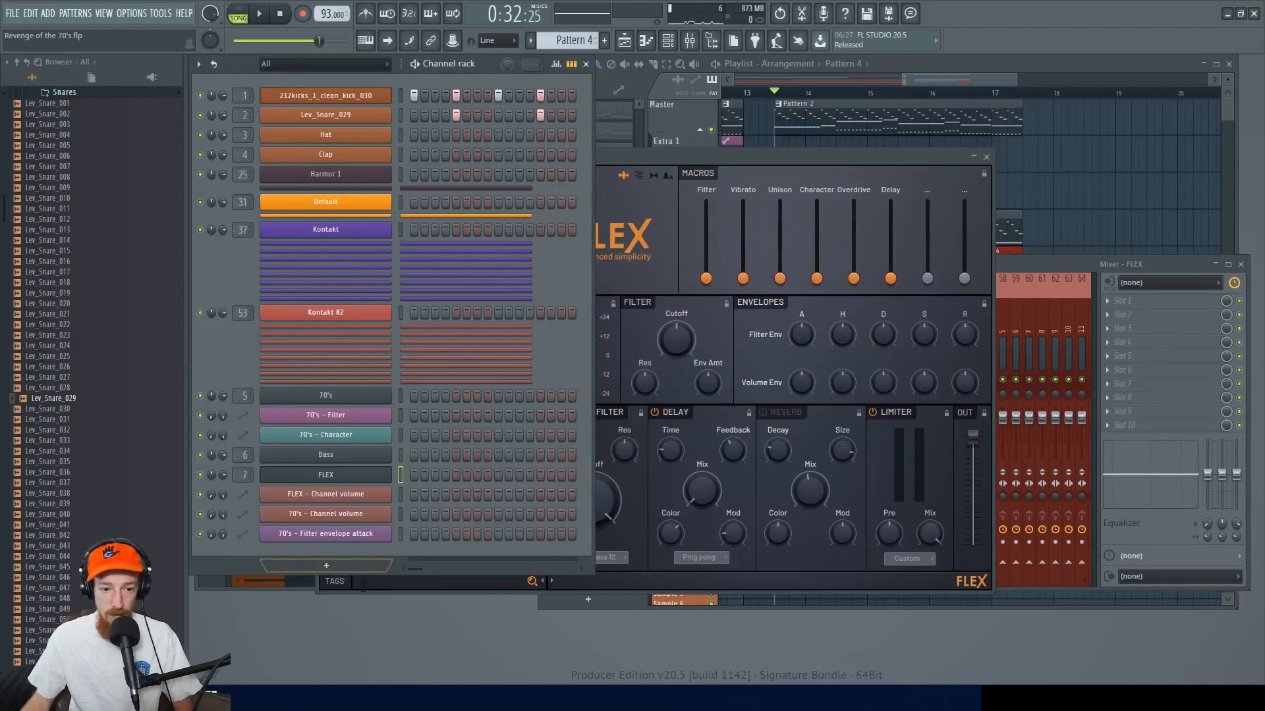
- Add another FLEX instrument to the channel rack
click(332, 564)
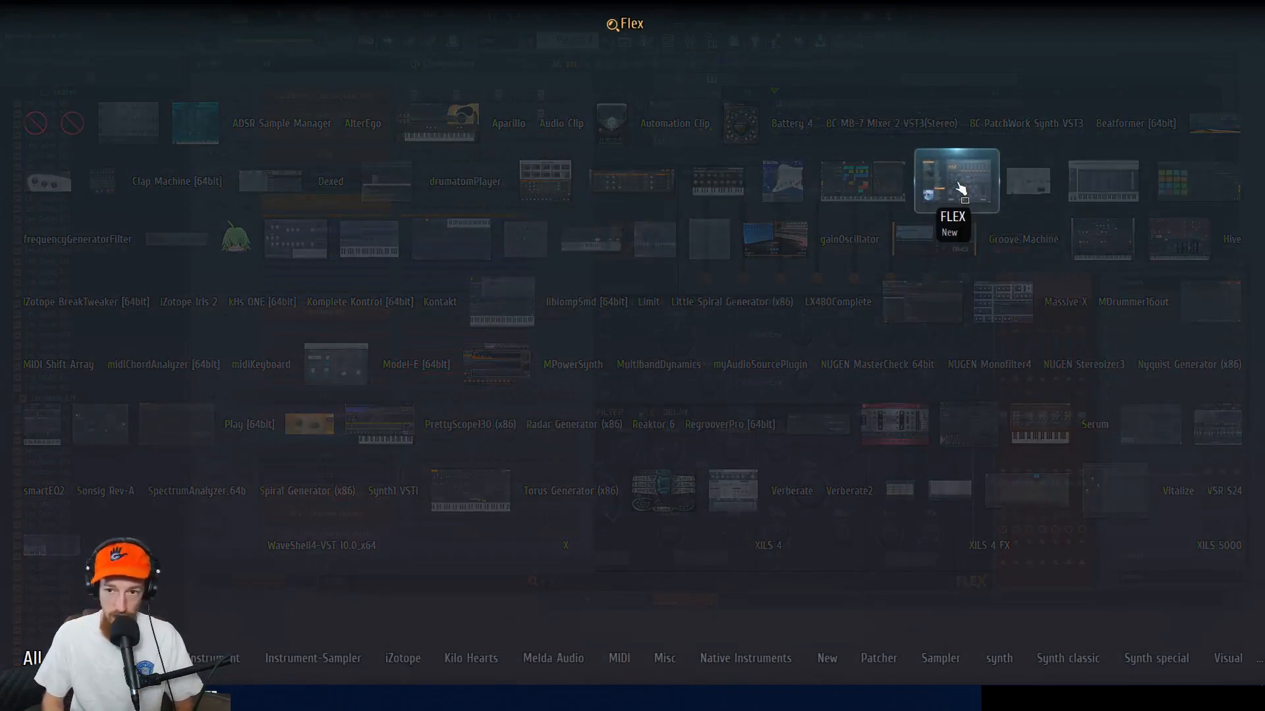
click(965, 180)
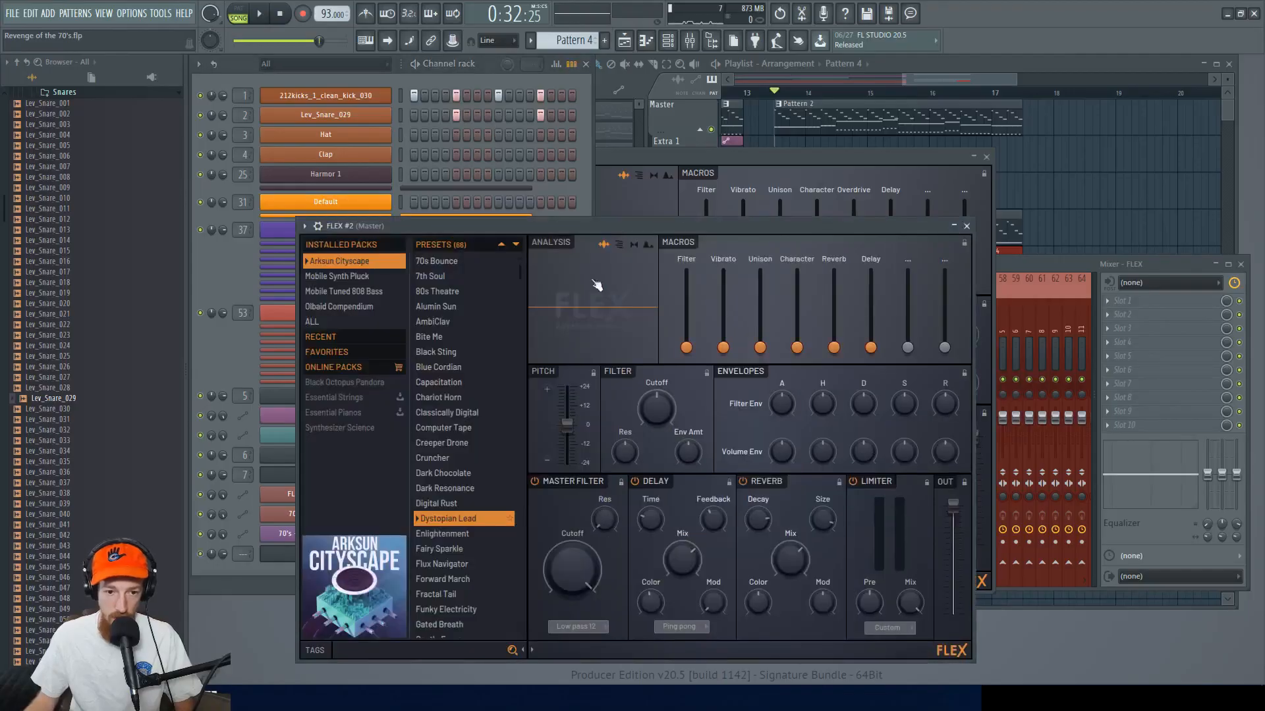
click(255, 370)
- Make the Pattern 2 clip that starts in the middle of bar 13 unique
click(876, 105)
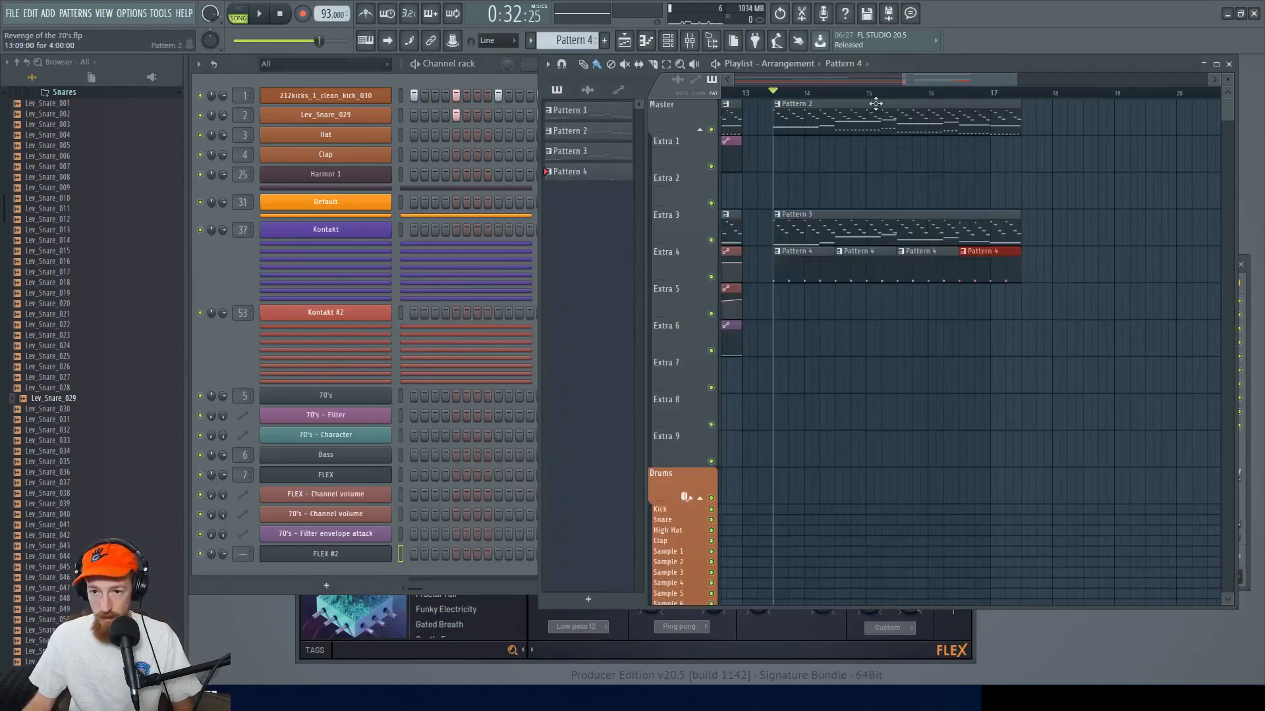
drag(792, 133, 1010, 184)
scroll(1010, 184, down, 3)
drag(1150, 142, 964, 172)
click(973, 104)
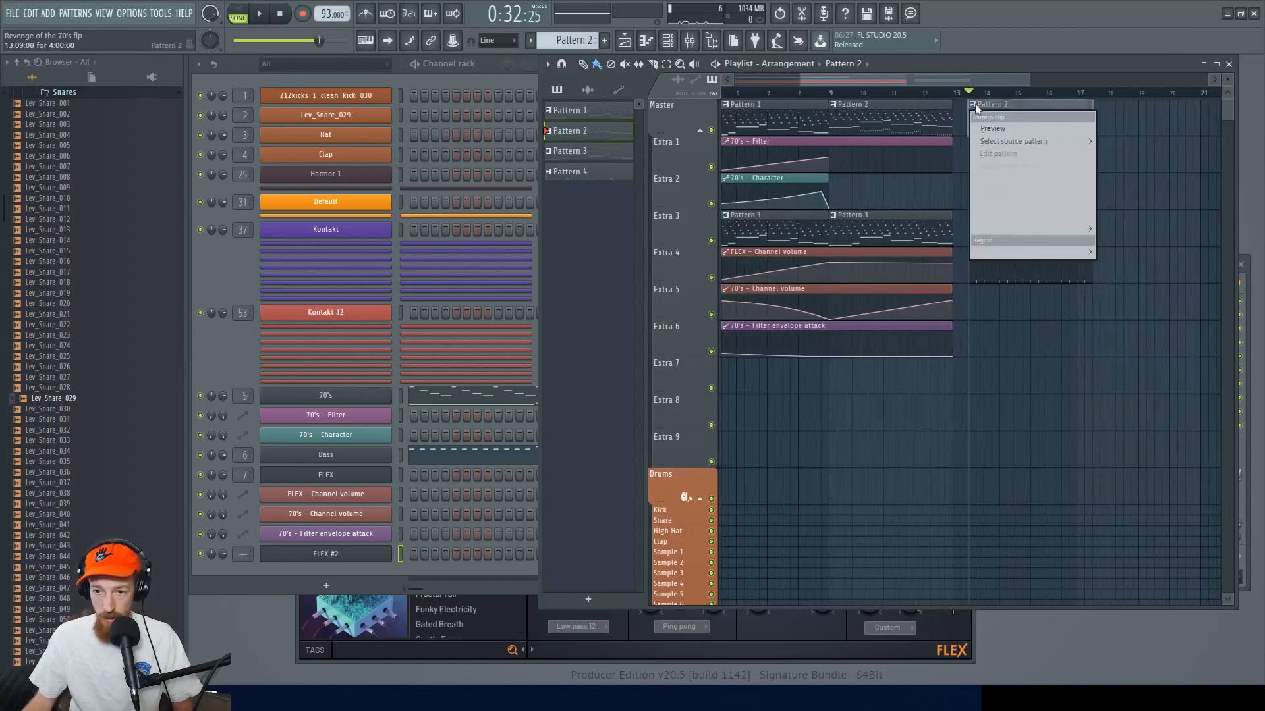
click(1007, 238)
click(231, 361)
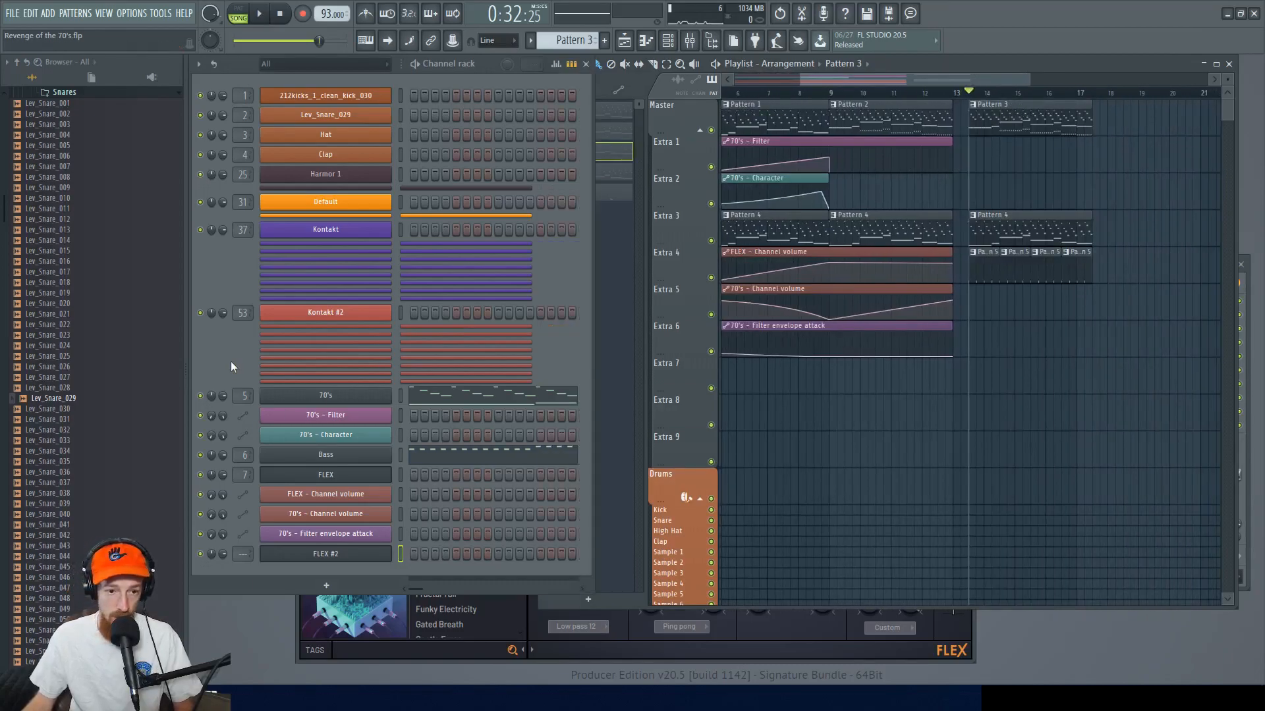
- Copy the Bass channel's notes into the FLEX #2 channel of Pattern 3
right_click(325, 455)
click(560, 467)
right_click(387, 555)
click(604, 547)
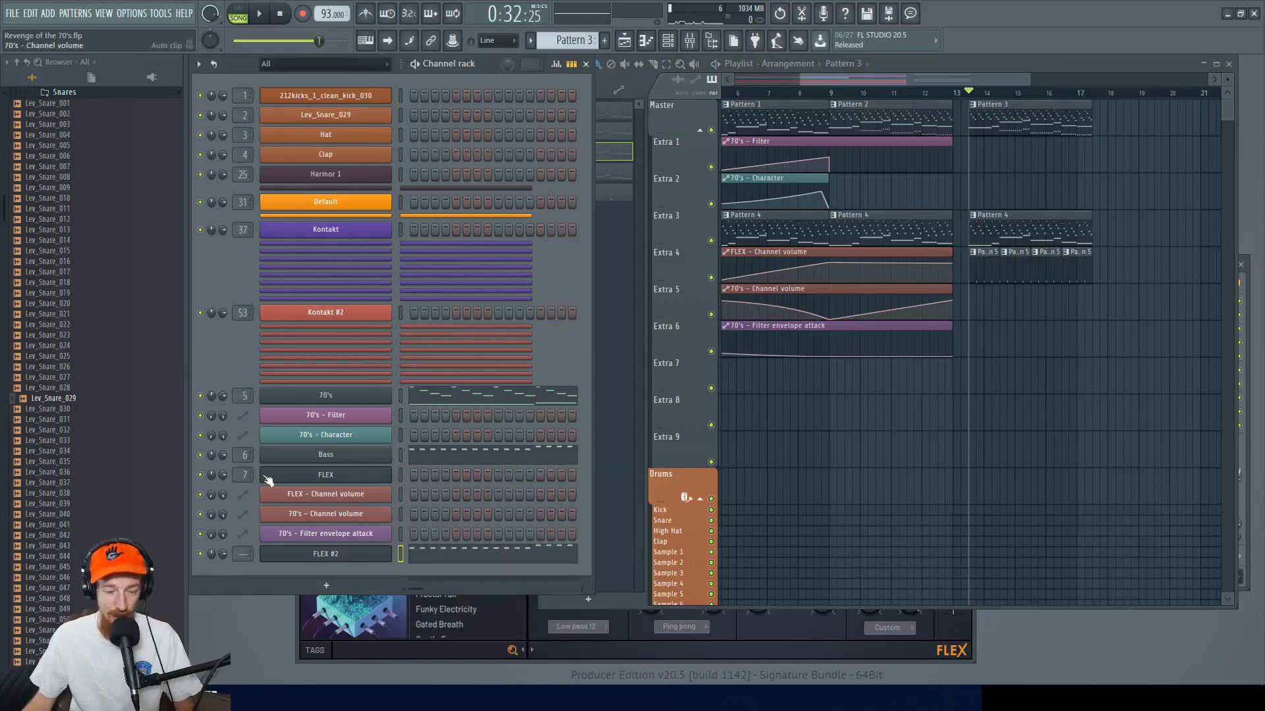
- Mute the 70's channel, and open FLEX #2 with playback switched to pattern mode
click(201, 396)
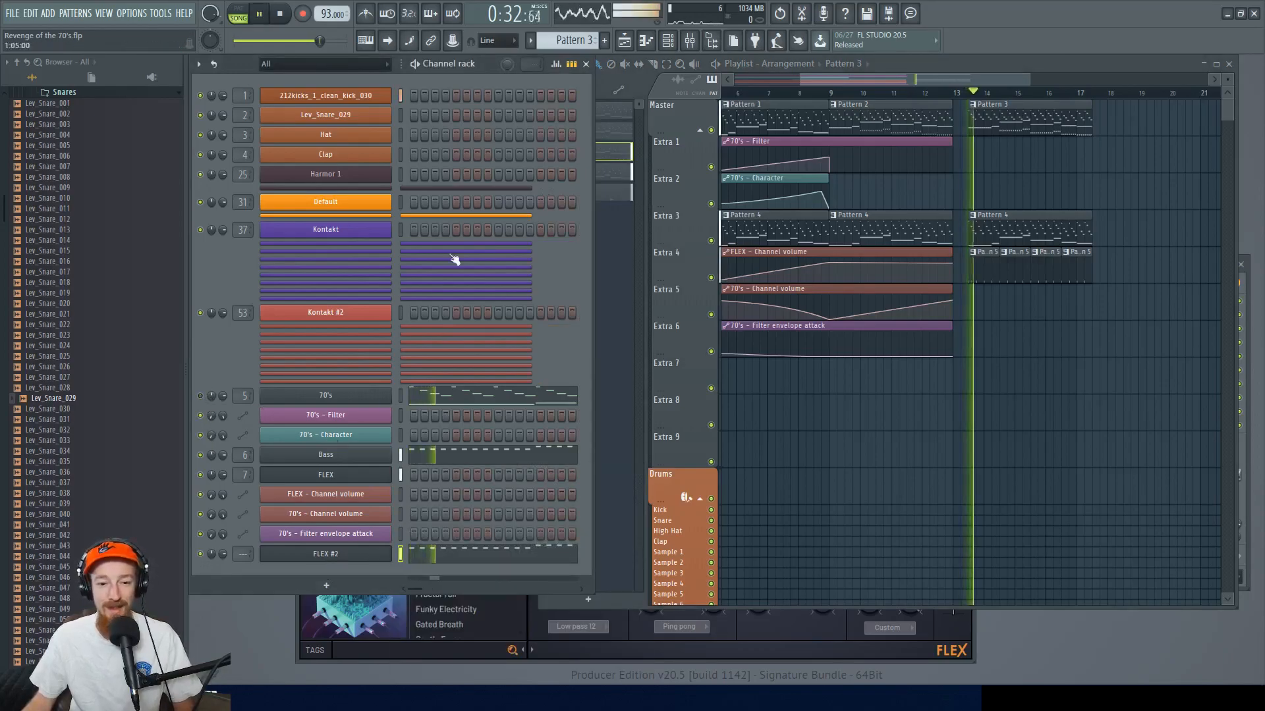
key(l)
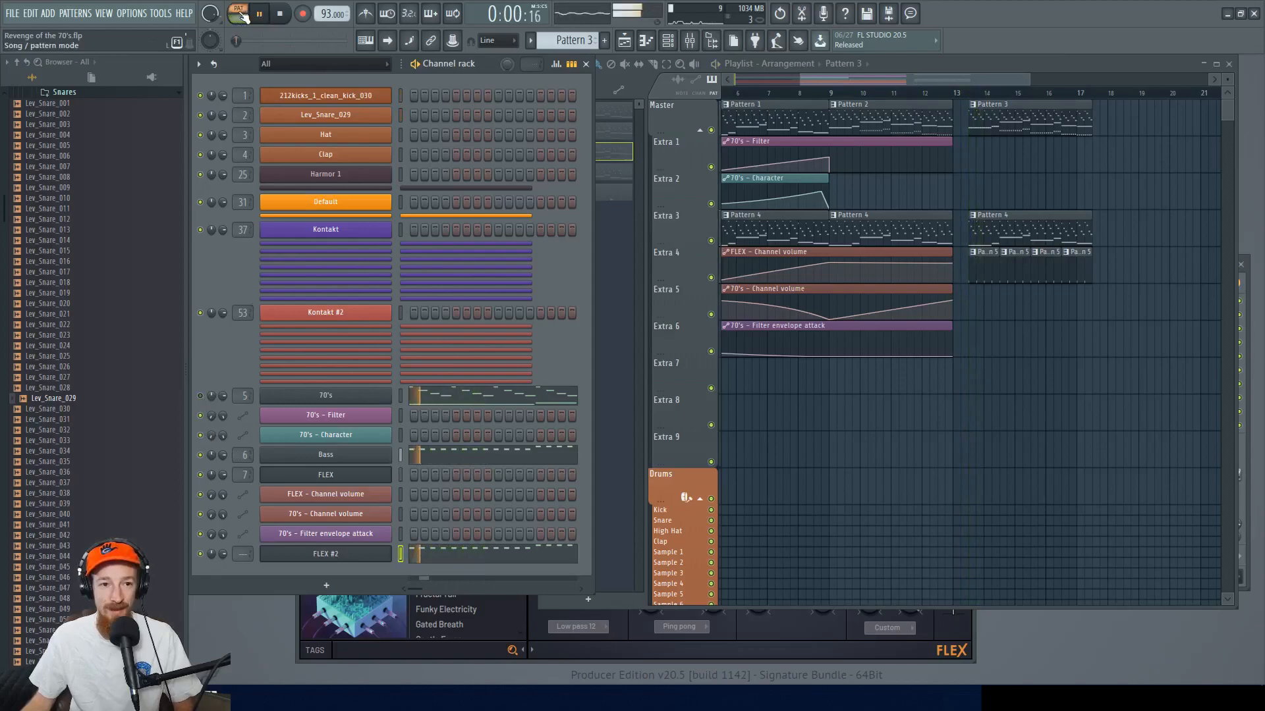
click(368, 553)
key(space)
- Audition the Synpluck Bubble and Synpluck Buzzy presets from the Mobile Synth Pluck pack in FLEX #2
click(361, 277)
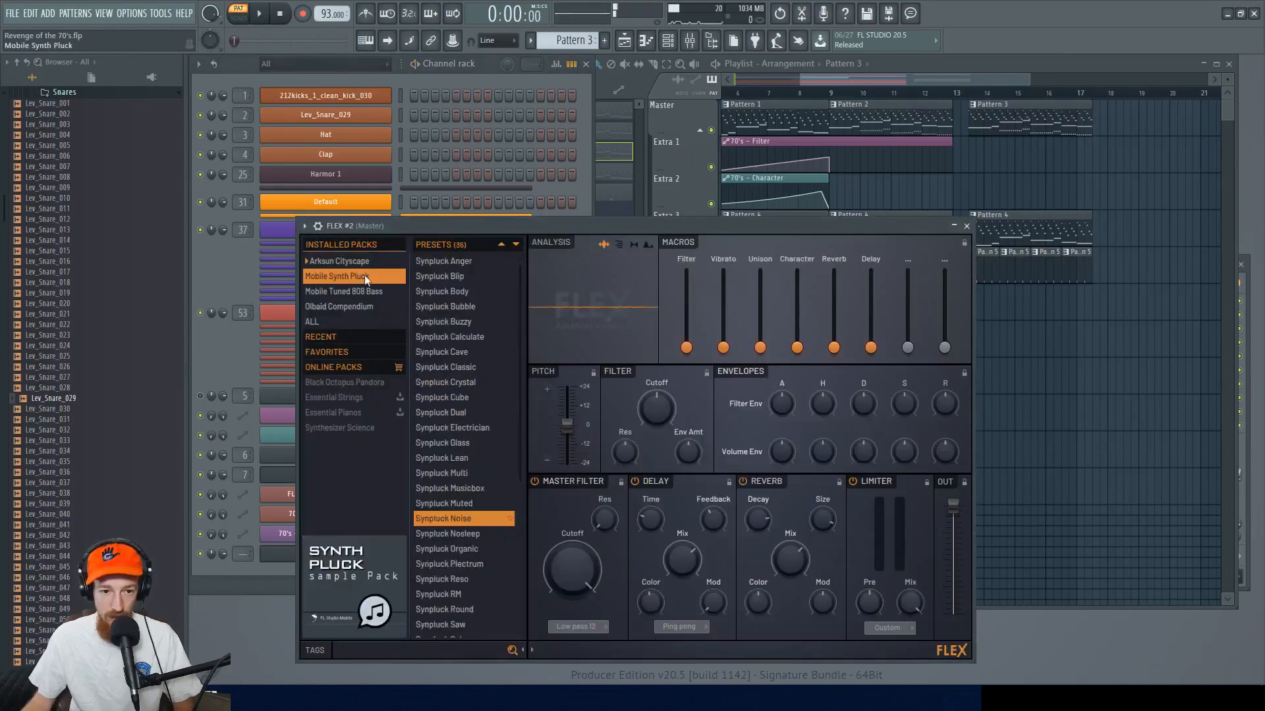
click(476, 307)
key(space)
click(464, 321)
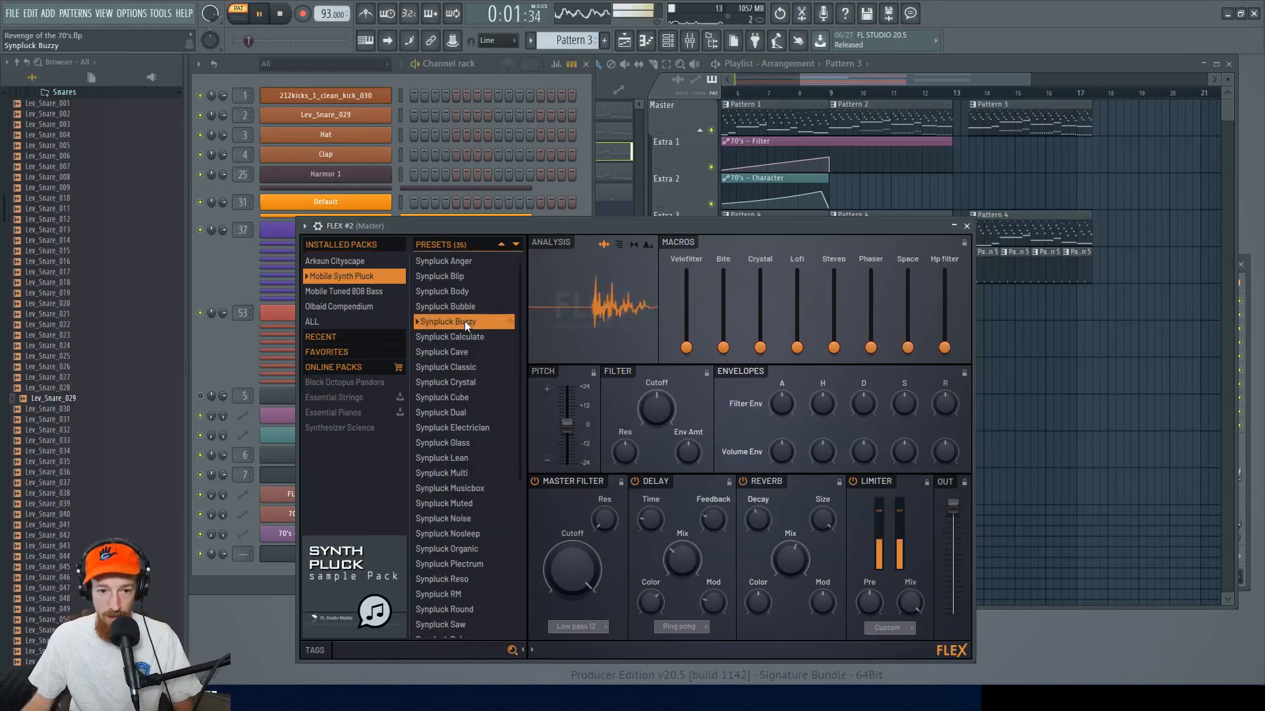
key(space)
- Load the Cumbia Plectrum preset from the Olbaid Compendium pack into FLEX #2 and audition it
click(369, 292)
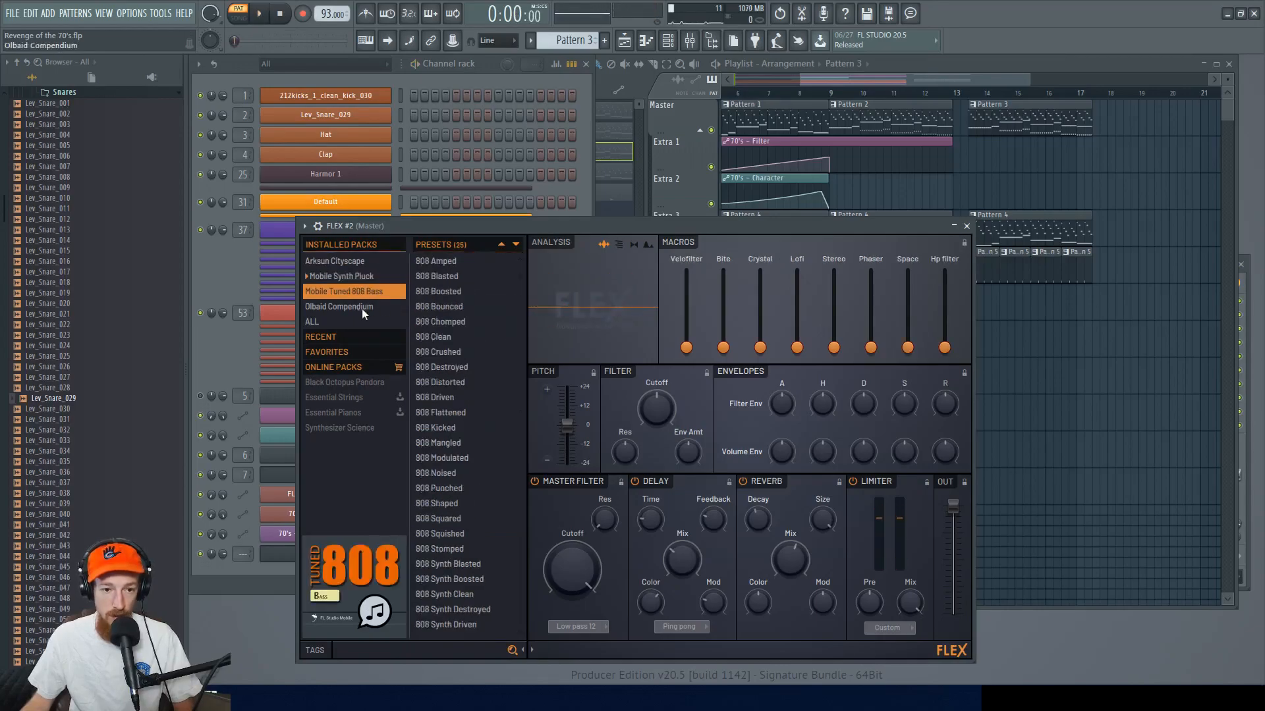
click(361, 308)
click(442, 394)
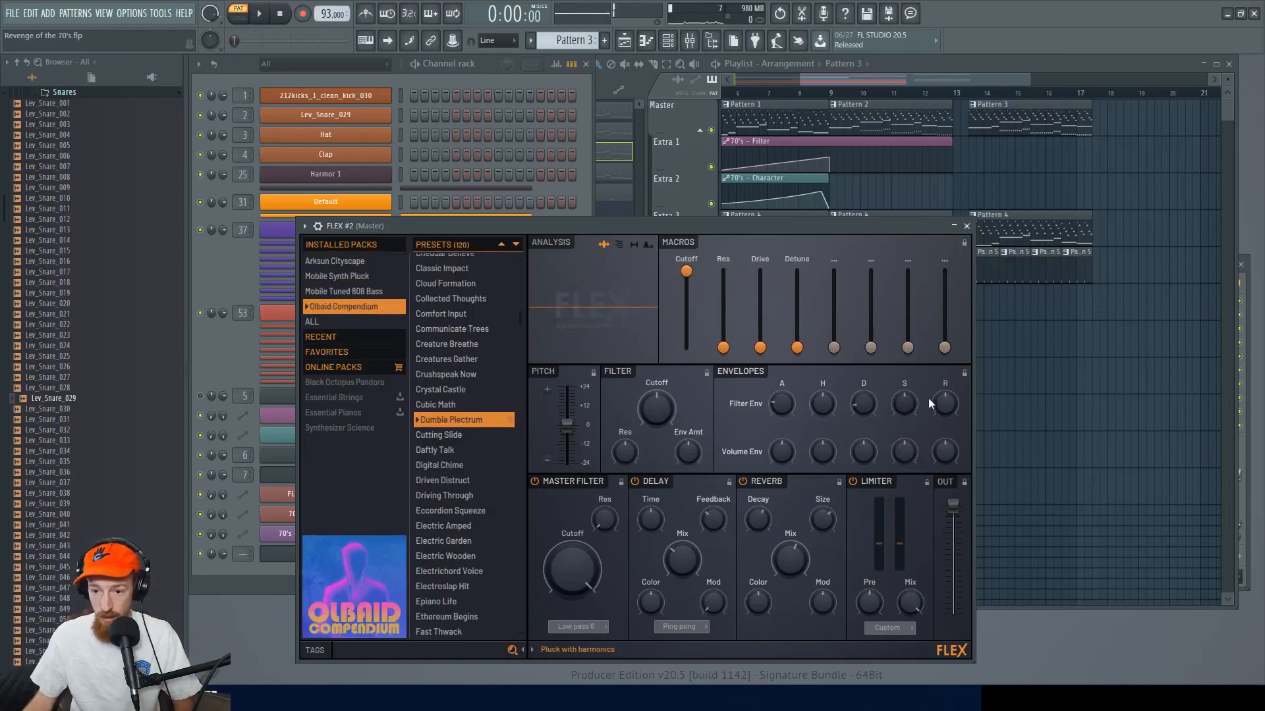
key(space)
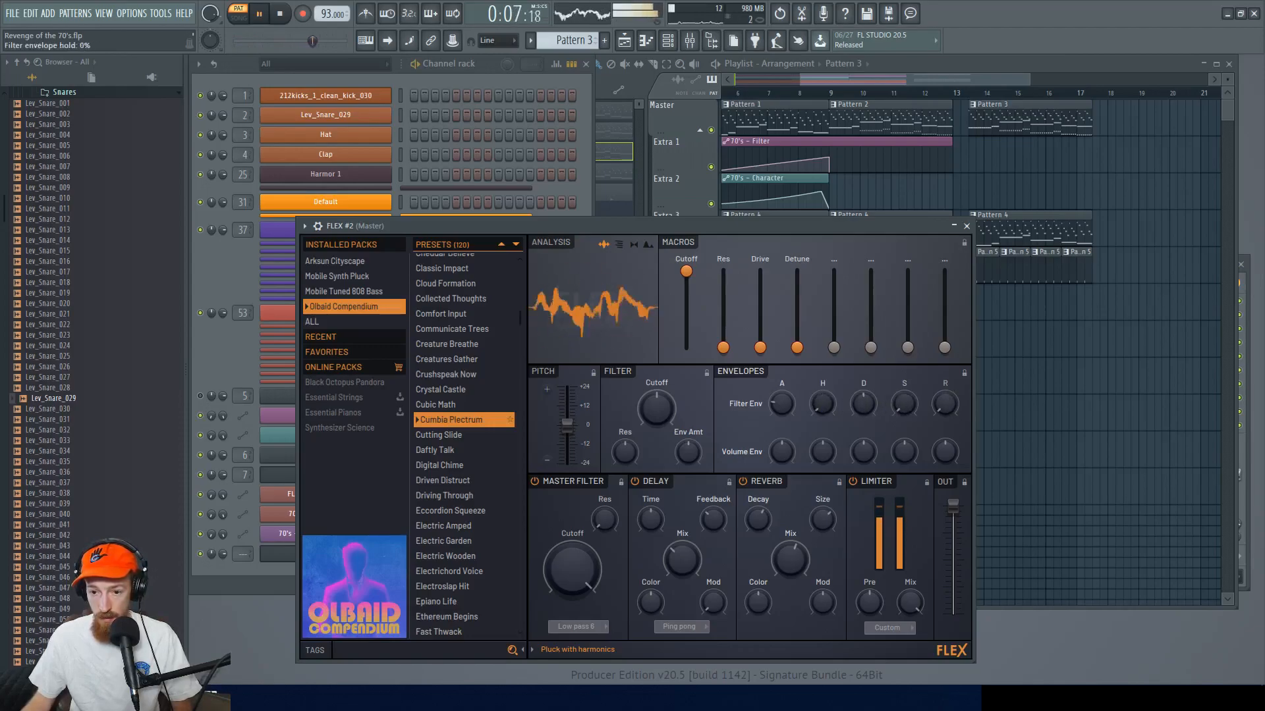
- Turn off the delay in FLEX #2, raise its Drive macro and lower its output volume while auditioning the pattern
drag(828, 450, 828, 497)
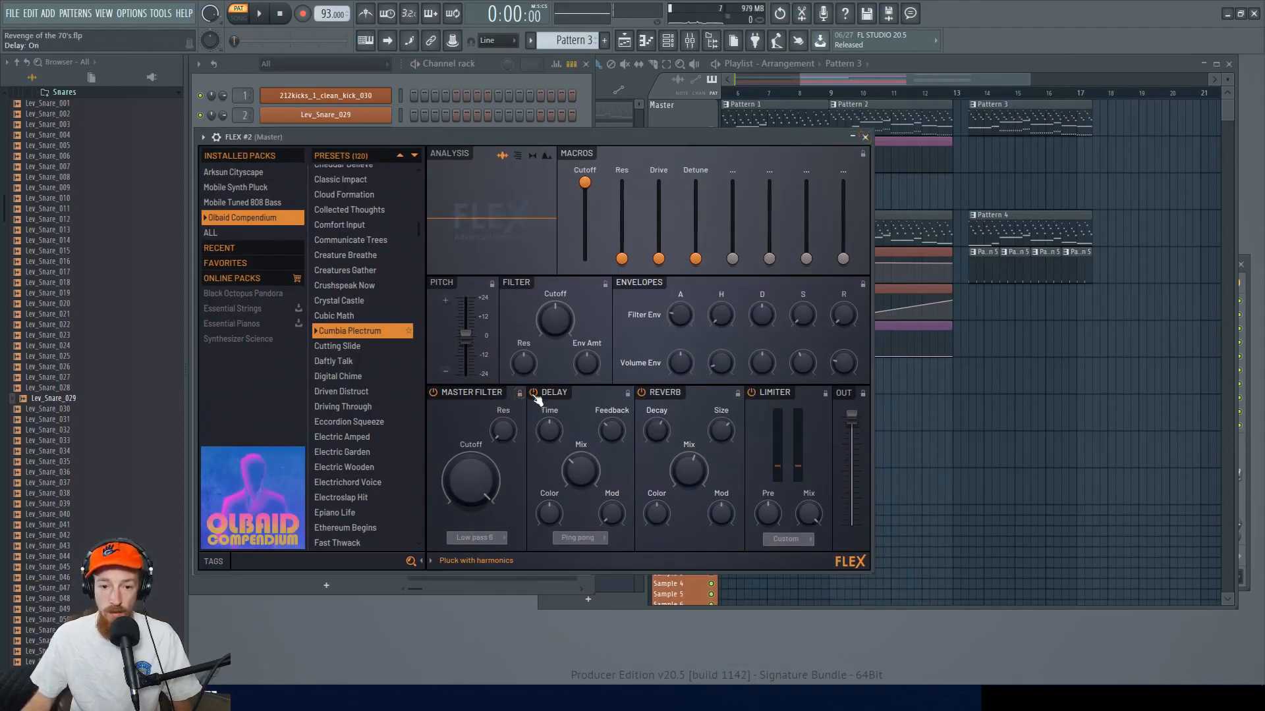
key(space)
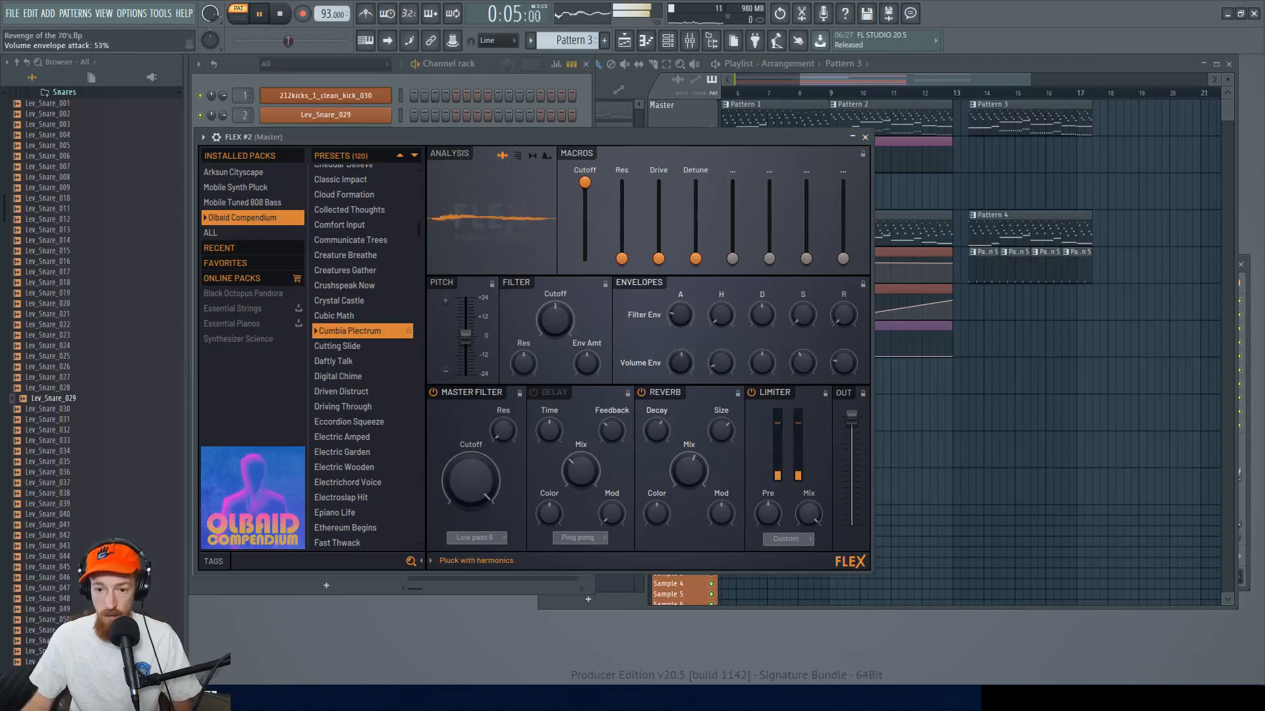
key(space)
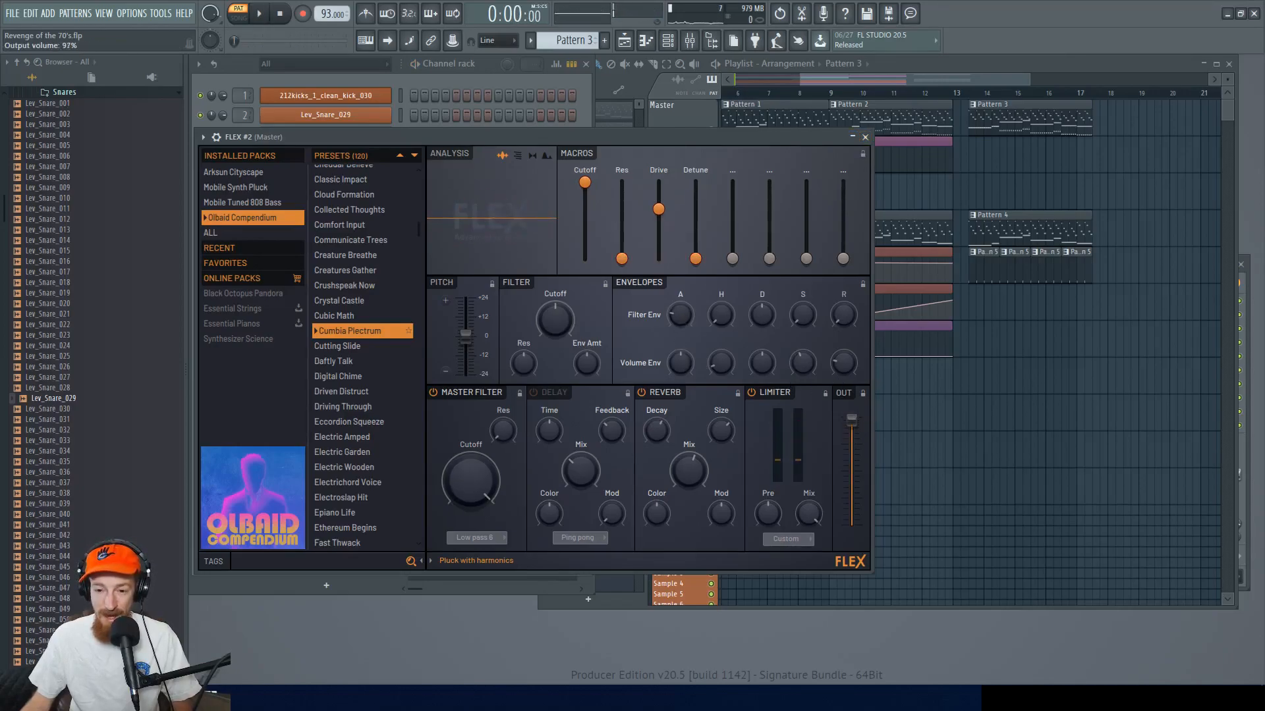
key(space)
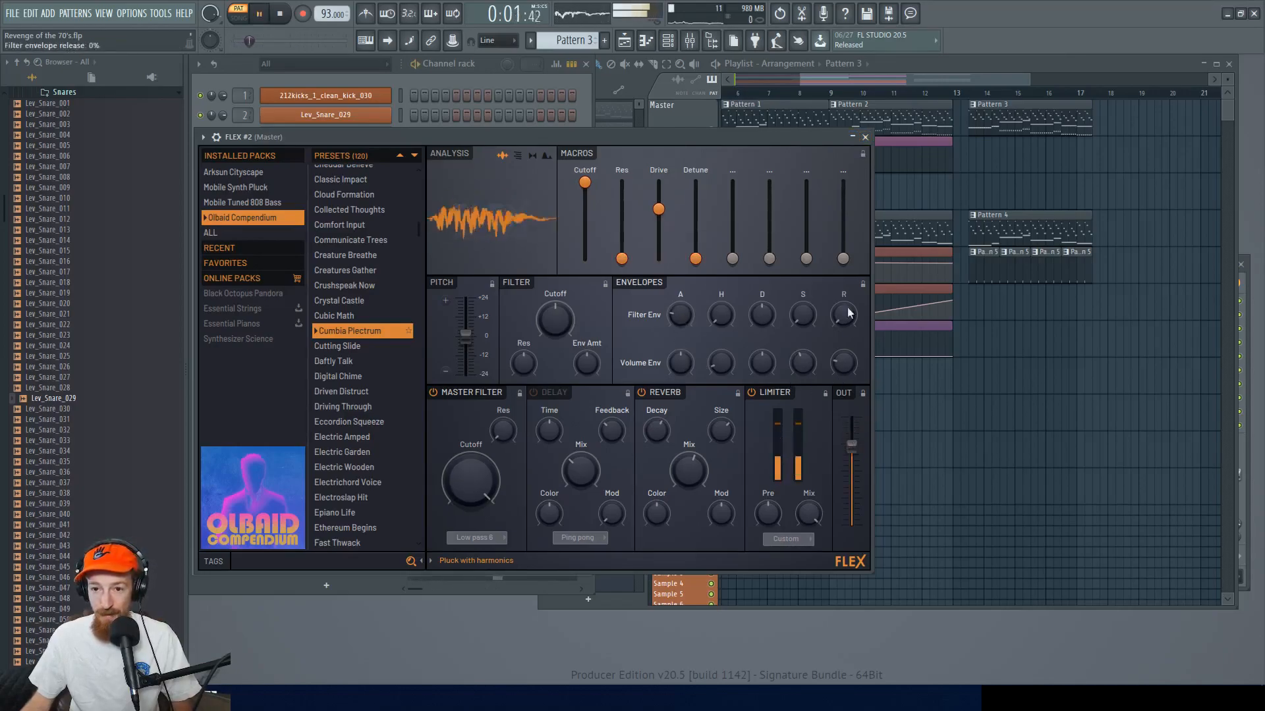
drag(706, 137, 877, 148)
key(space)
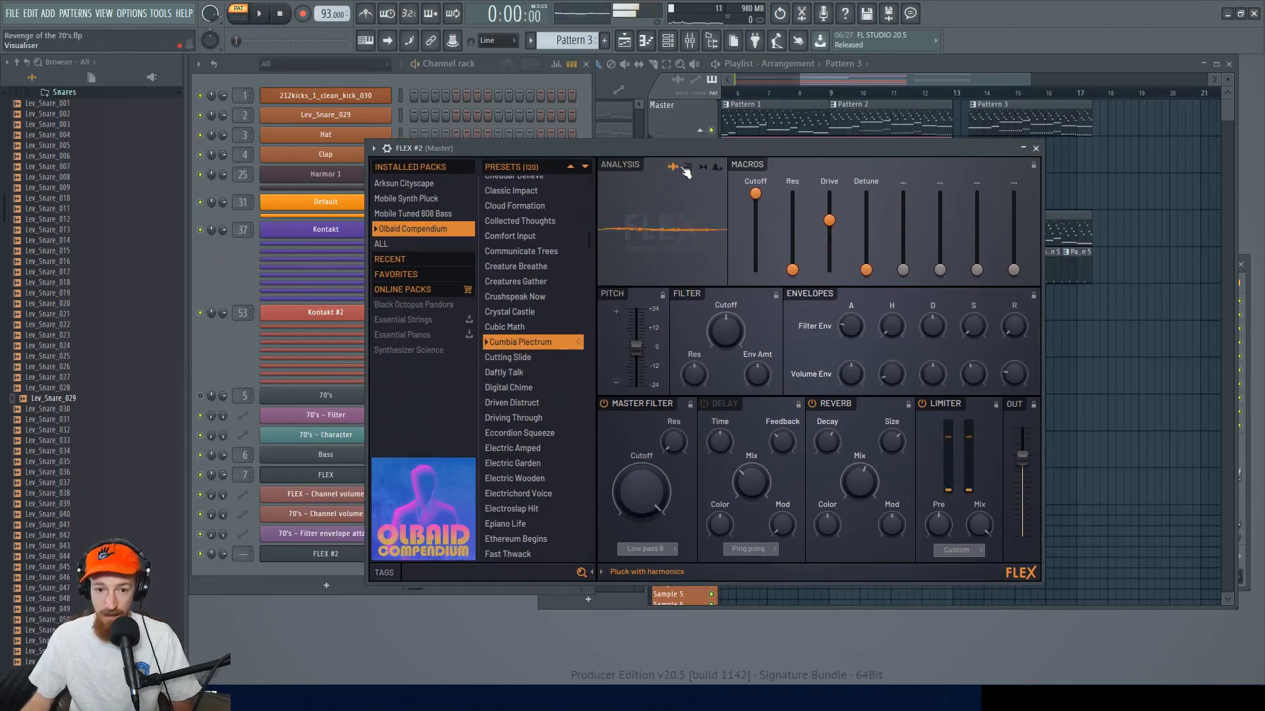
- Open the mixer and route the FLEX #2 channel to mixer track 8
click(689, 45)
drag(771, 150, 759, 151)
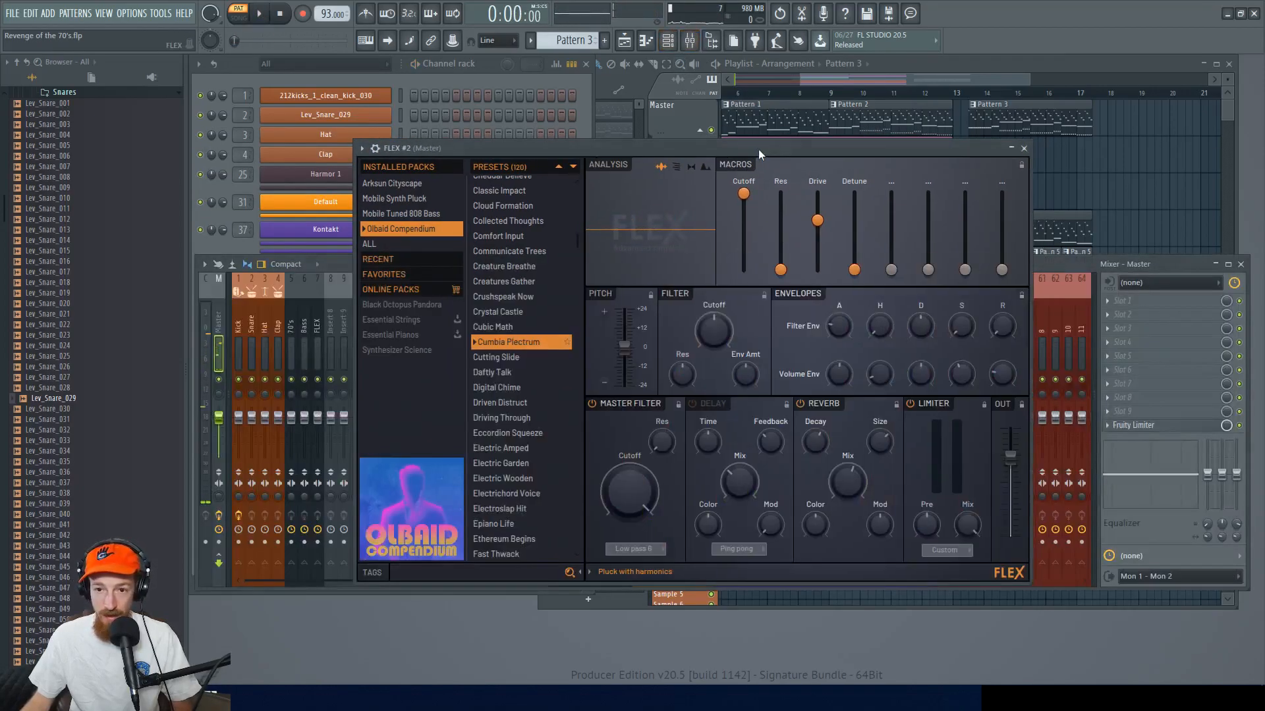
click(219, 250)
key(ctrl+l)
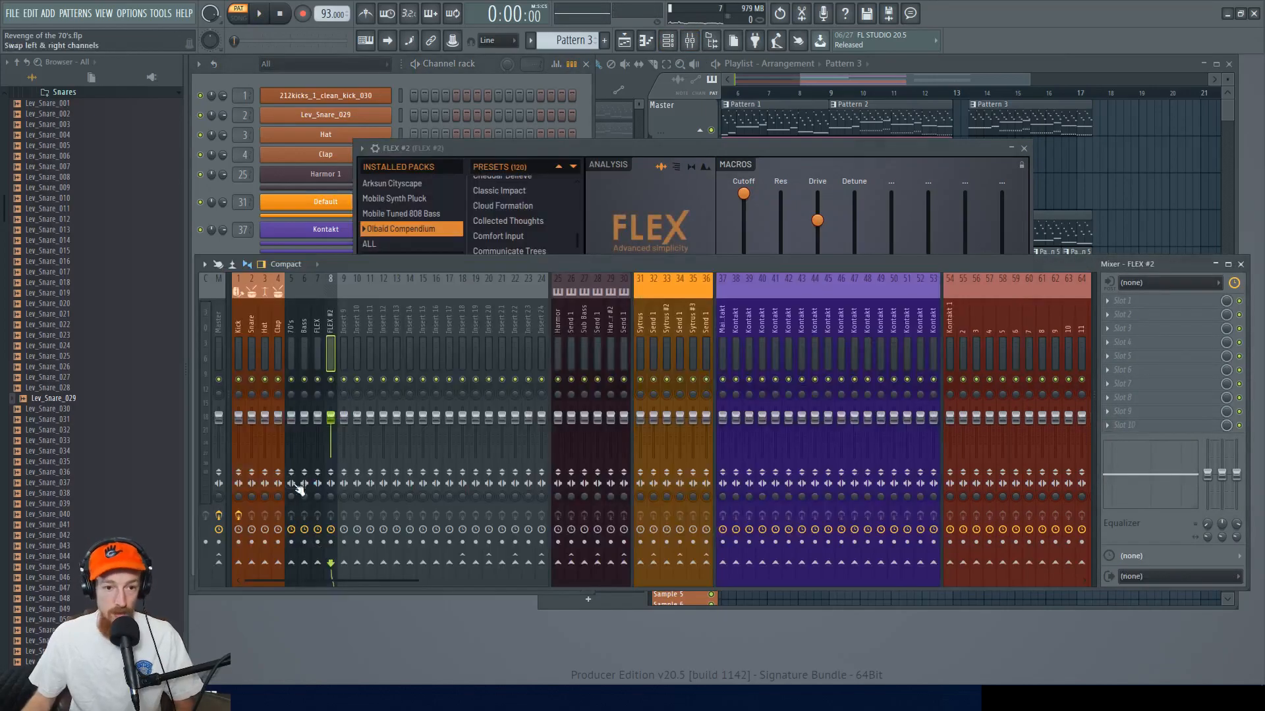
- Return to song mode with the playback position at the Pattern 3 clip in the middle of bar 13
click(965, 83)
click(970, 93)
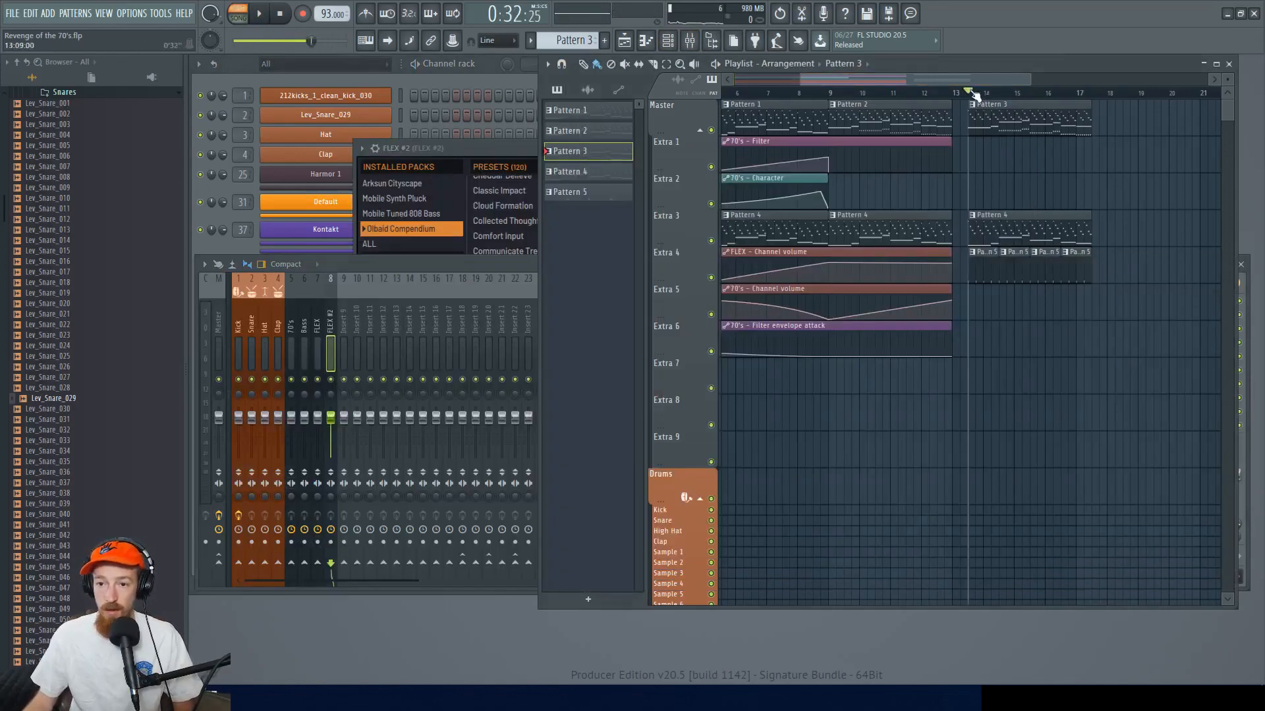
scroll(1008, 167, up, 5)
drag(1022, 181, 994, 186)
scroll(1007, 181, down, 3)
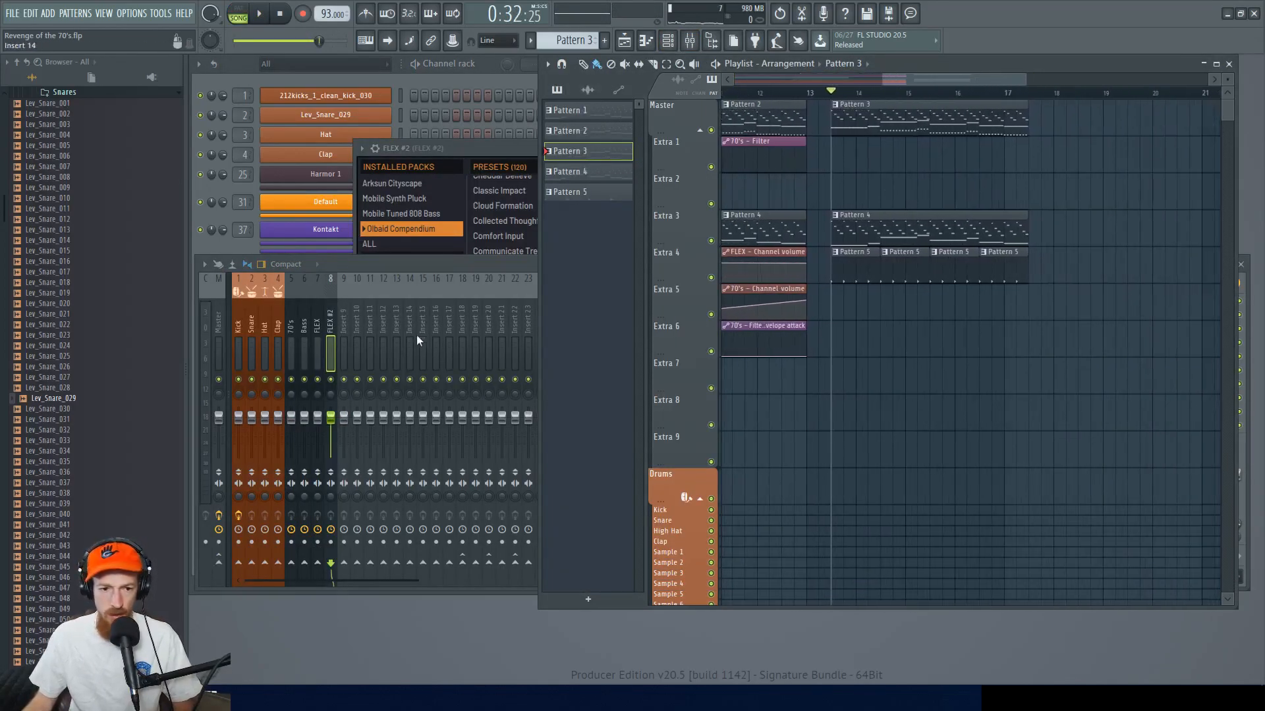
- Lower the faders of the 70's, Bass, FLEX and FLEX #2 mixer tracks together and play the section
click(294, 365)
drag(290, 361, 330, 366)
drag(331, 418, 331, 458)
key(space)
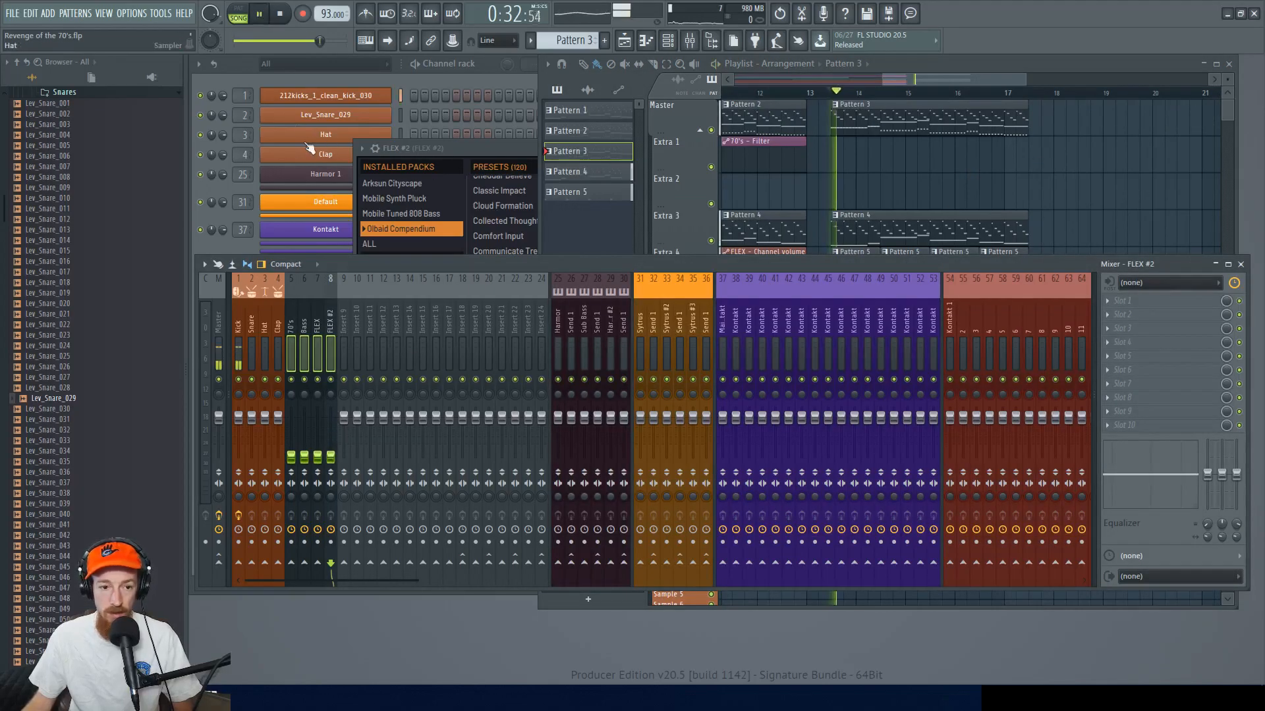
- Audition the drums against the lowered synths and add Sonsig Rev-A to slot 3 of the Snare mixer track
click(244, 330)
key(space)
key(space)
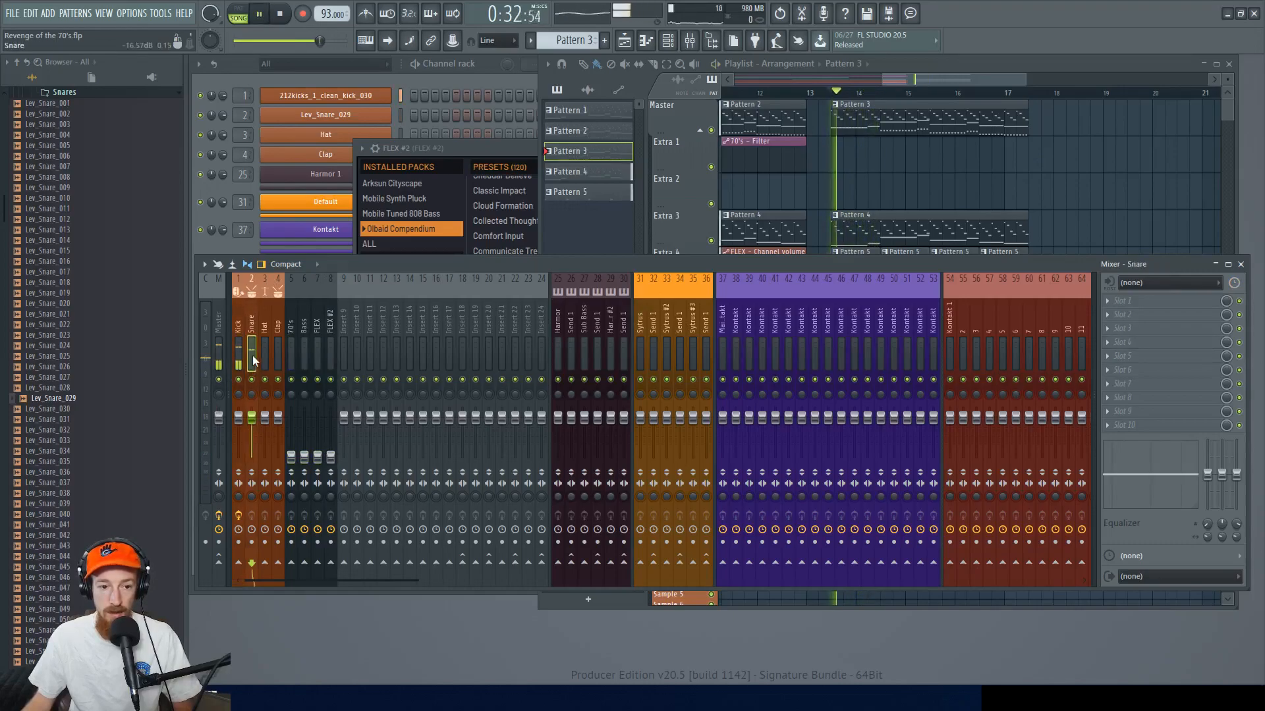
key(space)
click(239, 358)
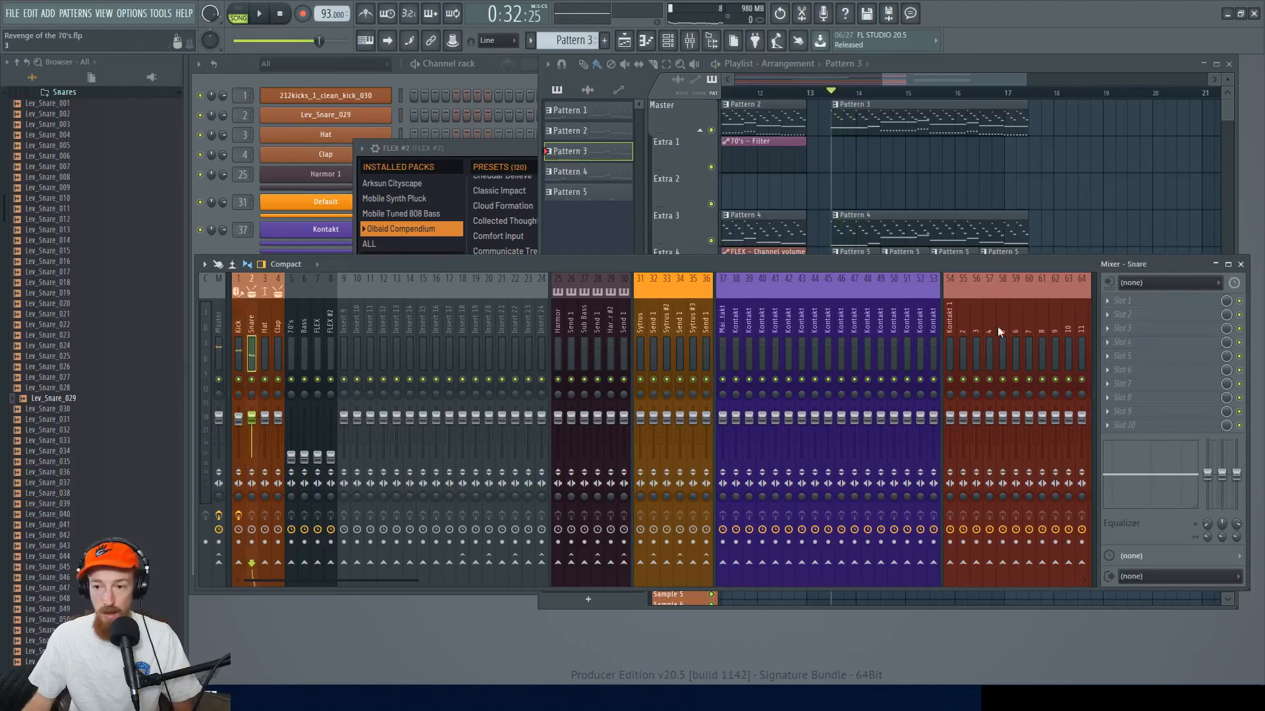
middle_click(1152, 334)
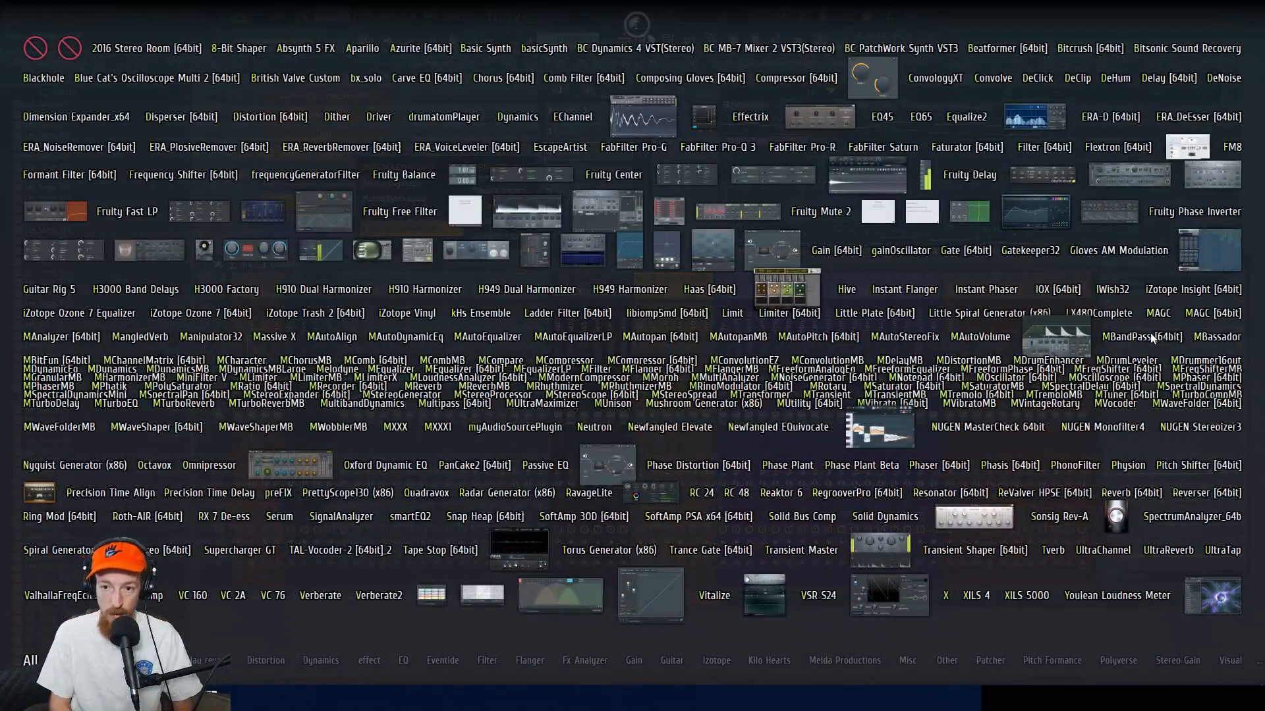
text(si)
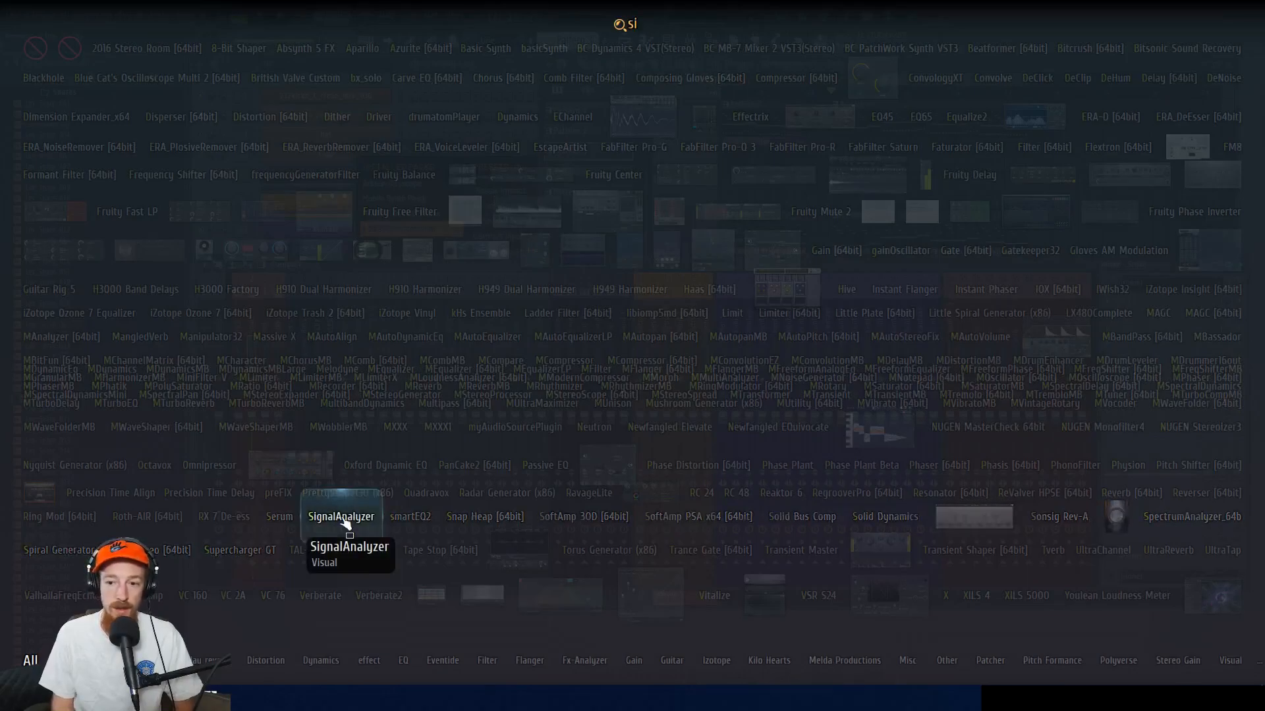
key(BackSpace)
text(ons)
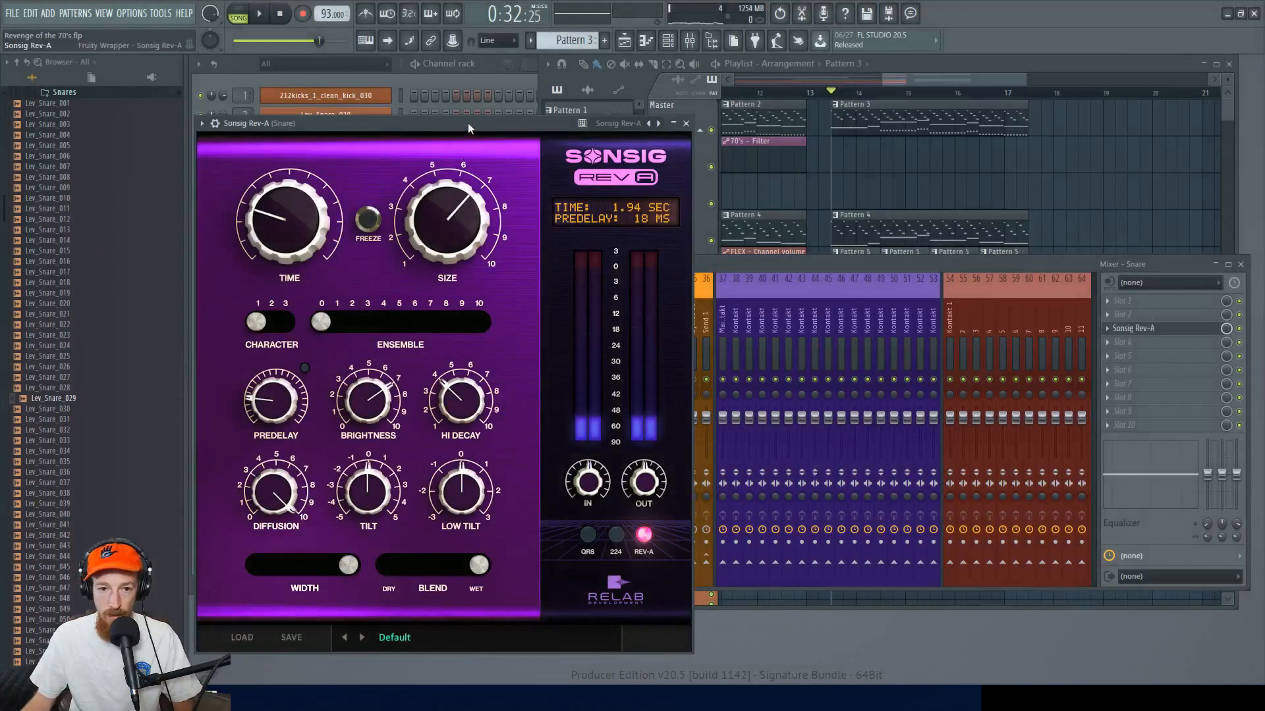
- Set the snare reverb's Time to 0.86 sec and its Blend to 11% wet
drag(467, 124, 649, 129)
drag(499, 217, 465, 258)
key(space)
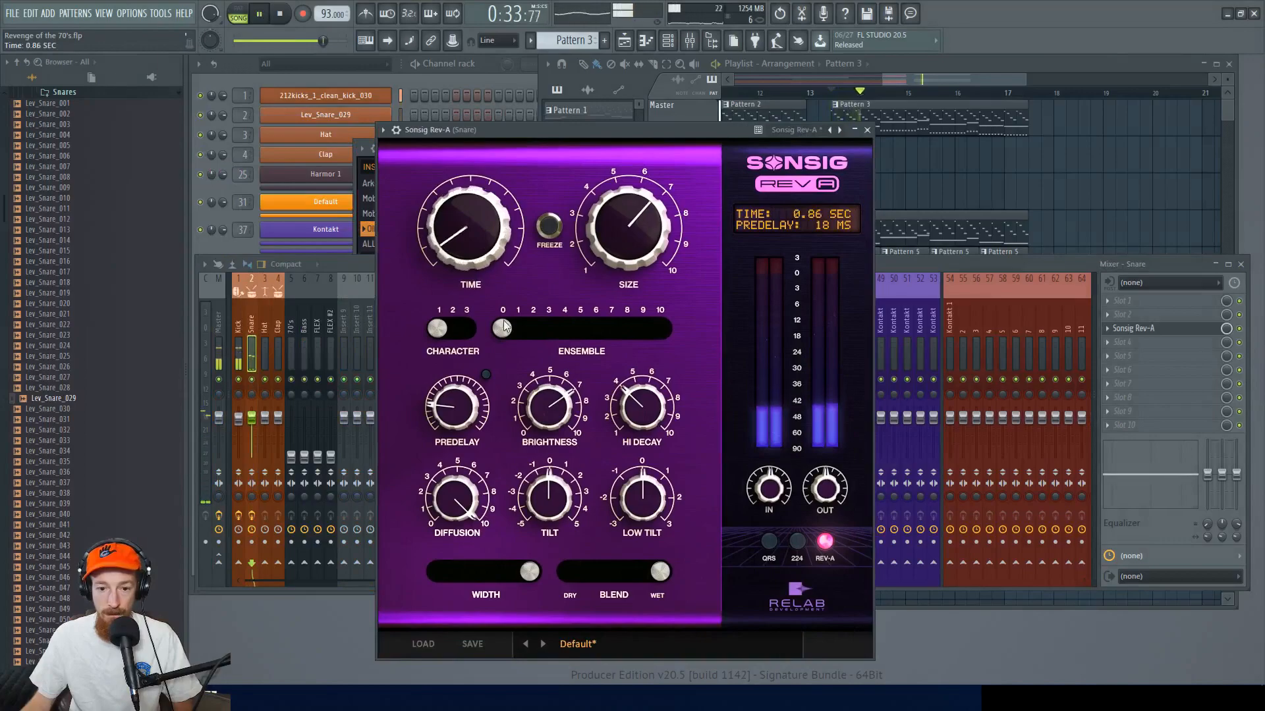
key(space)
drag(659, 572, 578, 571)
- Check the Settings and Processing options of the Sonsig Rev-A wrapper and return to the plugin interface
click(397, 130)
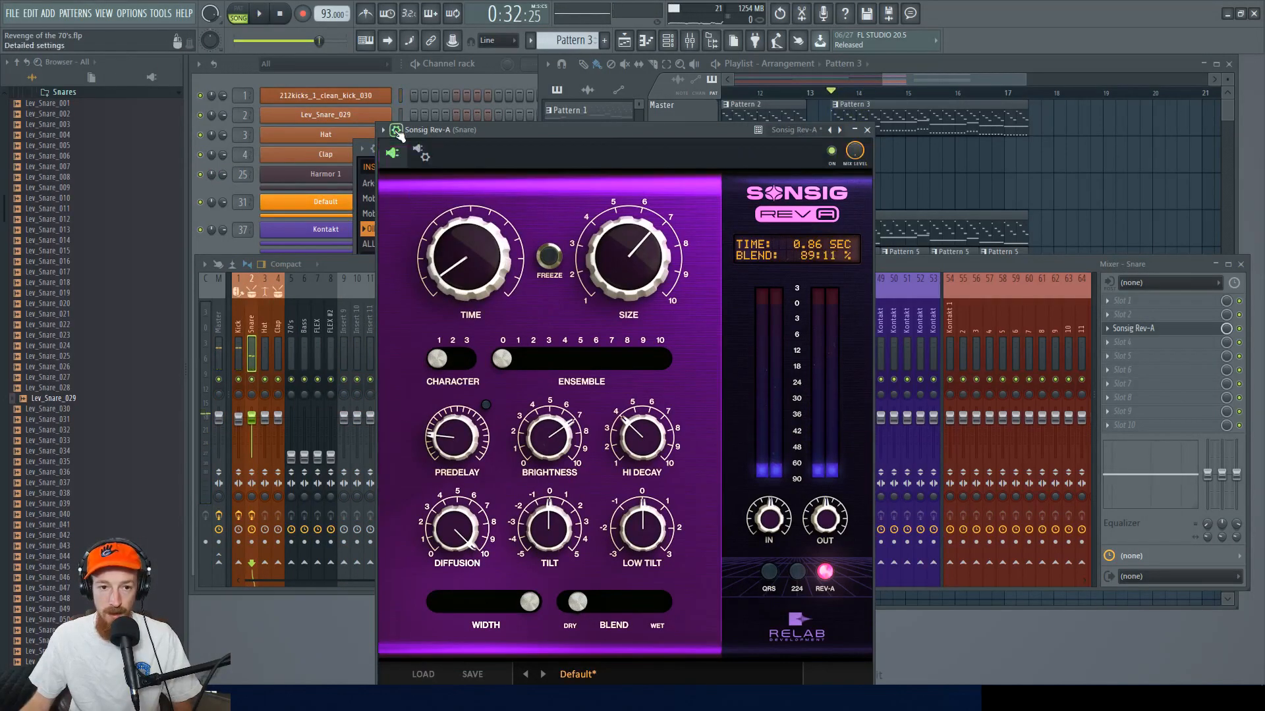
click(426, 164)
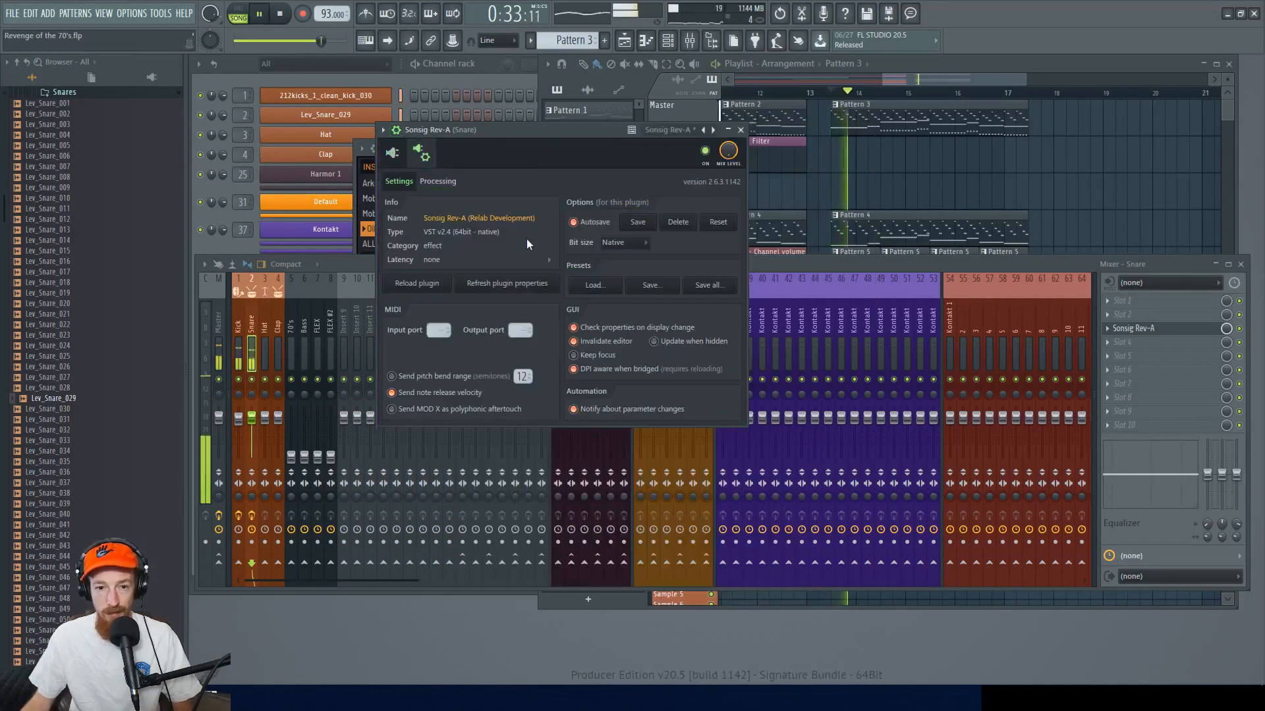
click(453, 185)
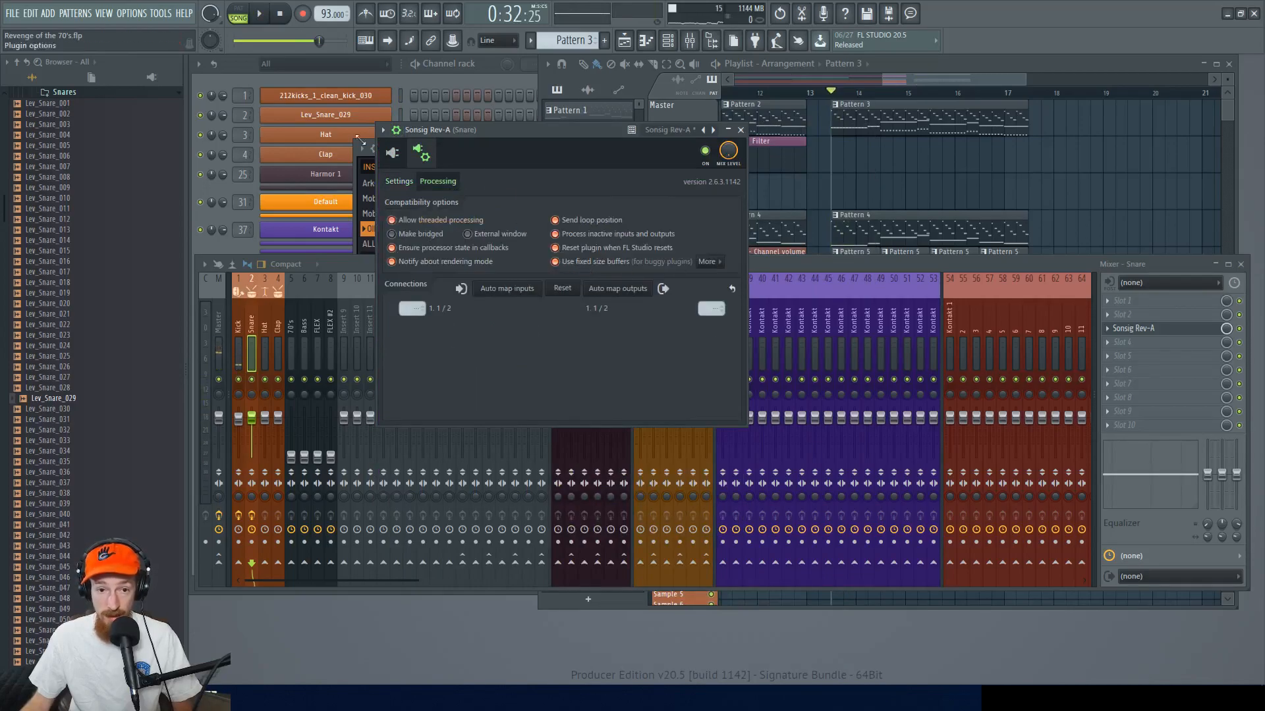
click(395, 157)
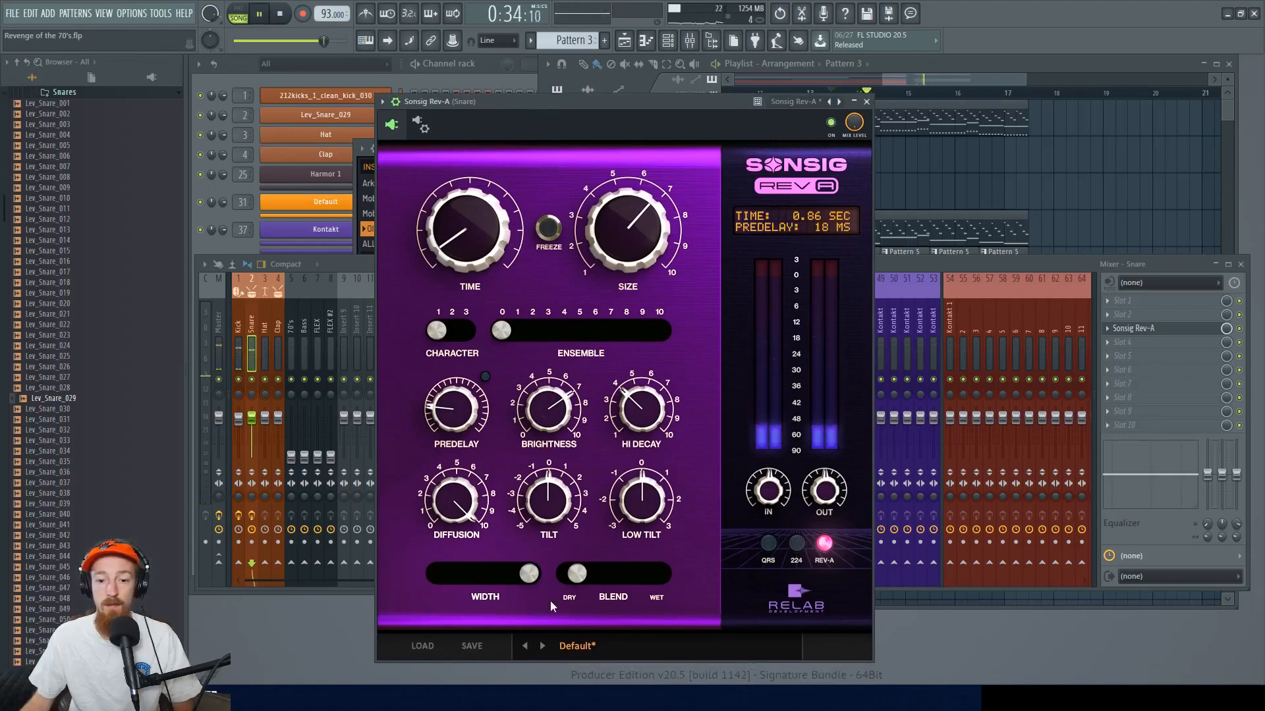
- Set the snare reverb's Blend to 14%, Character and Ensemble to 2, Brightness to about 9 and Hi Decay to about 7
drag(580, 581, 583, 581)
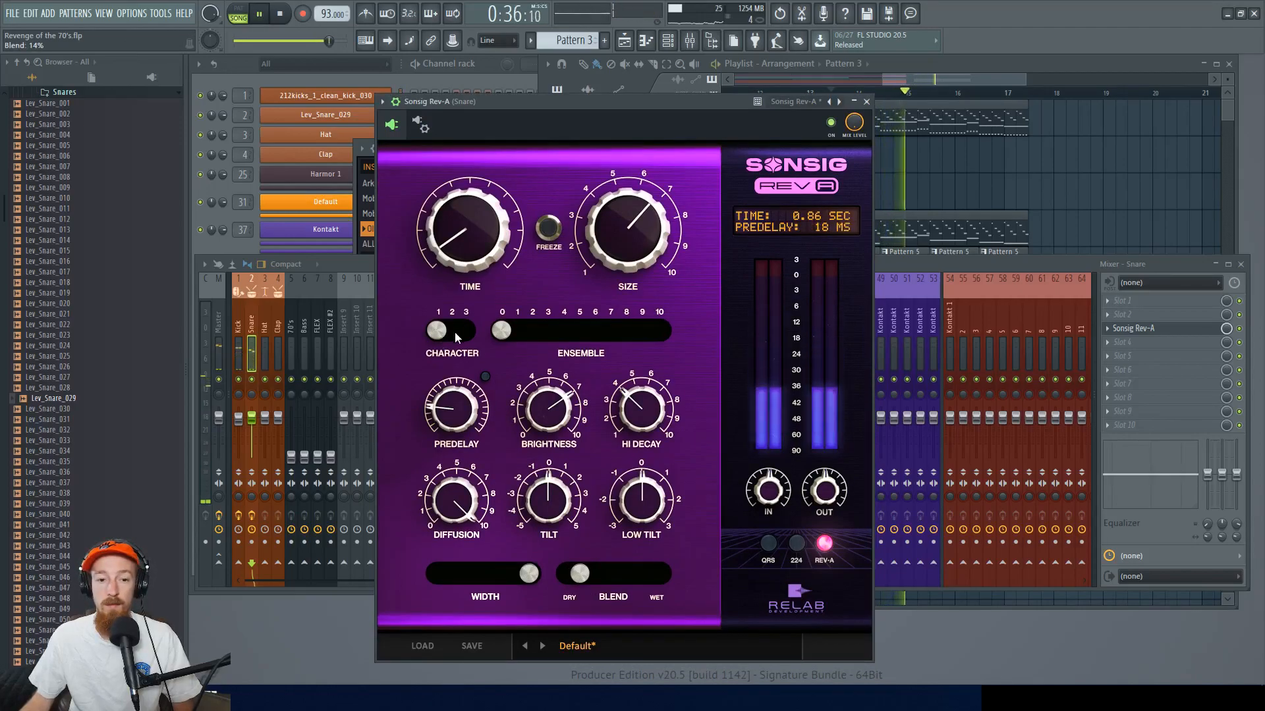
drag(640, 395, 640, 381)
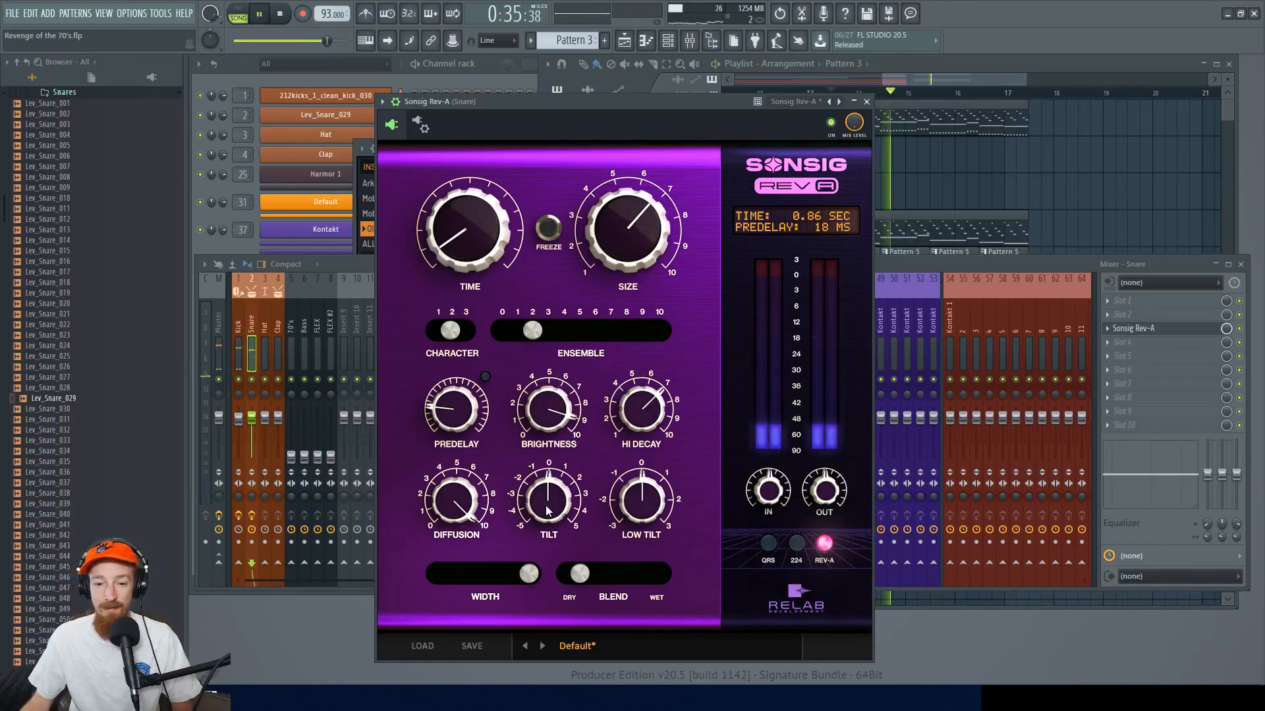
key(space)
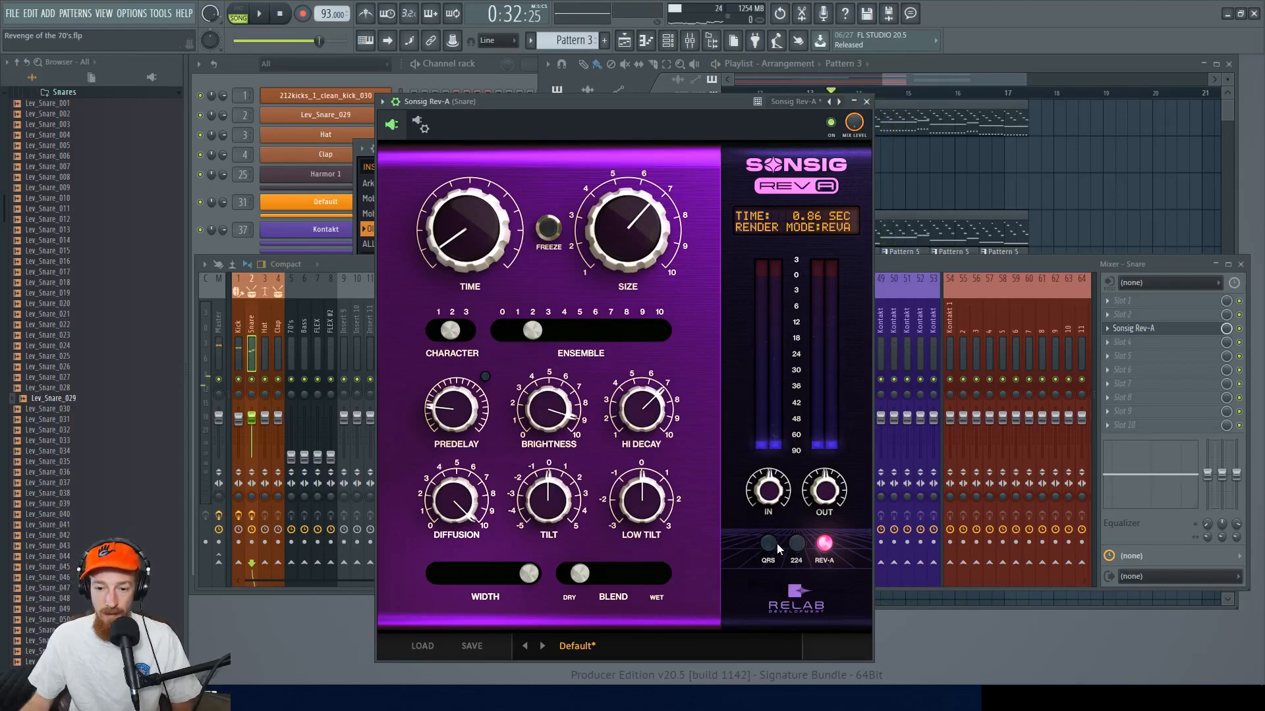
- Compare the QRS and REV-A render modes of the snare reverb during playback and select QRS
click(768, 544)
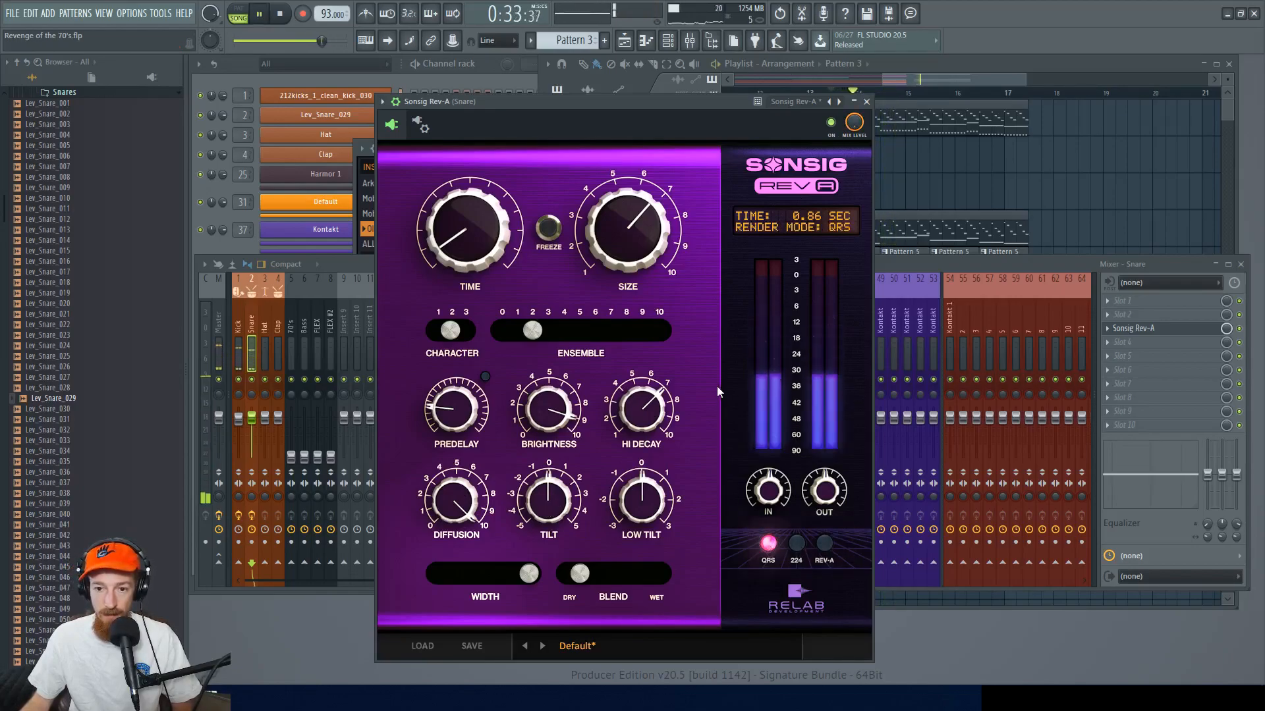
key(space)
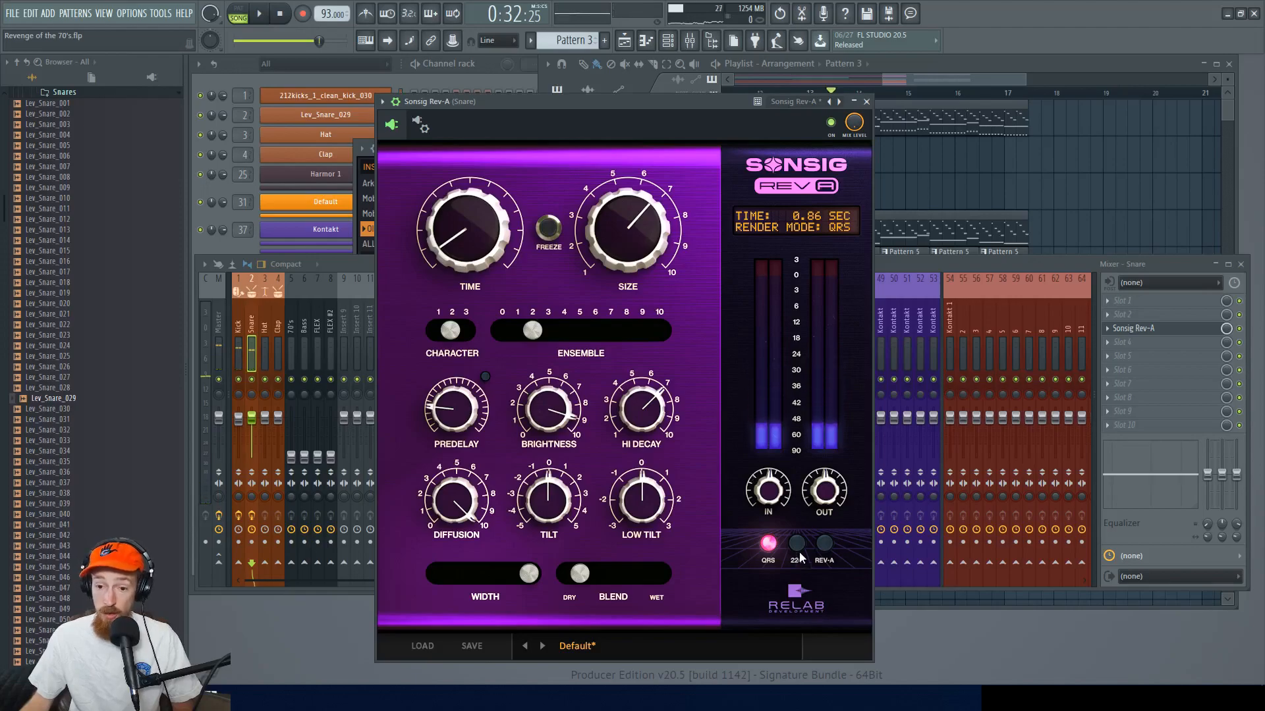
click(823, 544)
key(space)
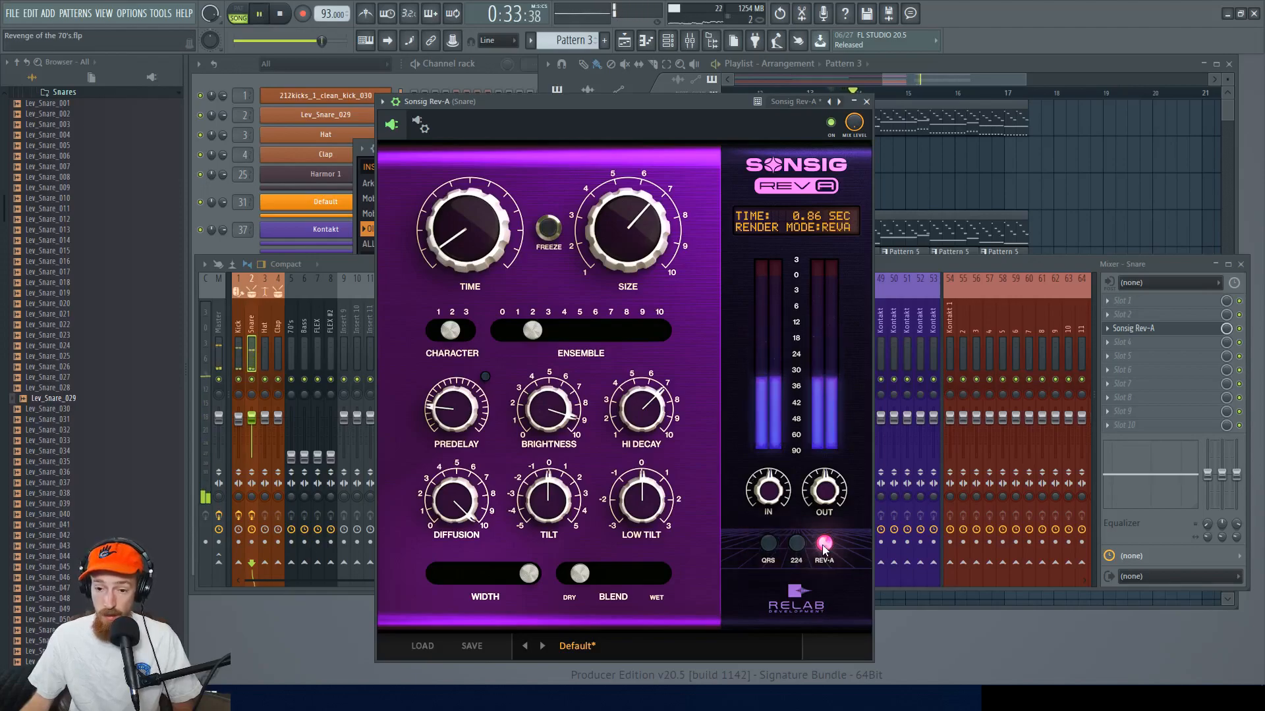
key(space)
click(769, 545)
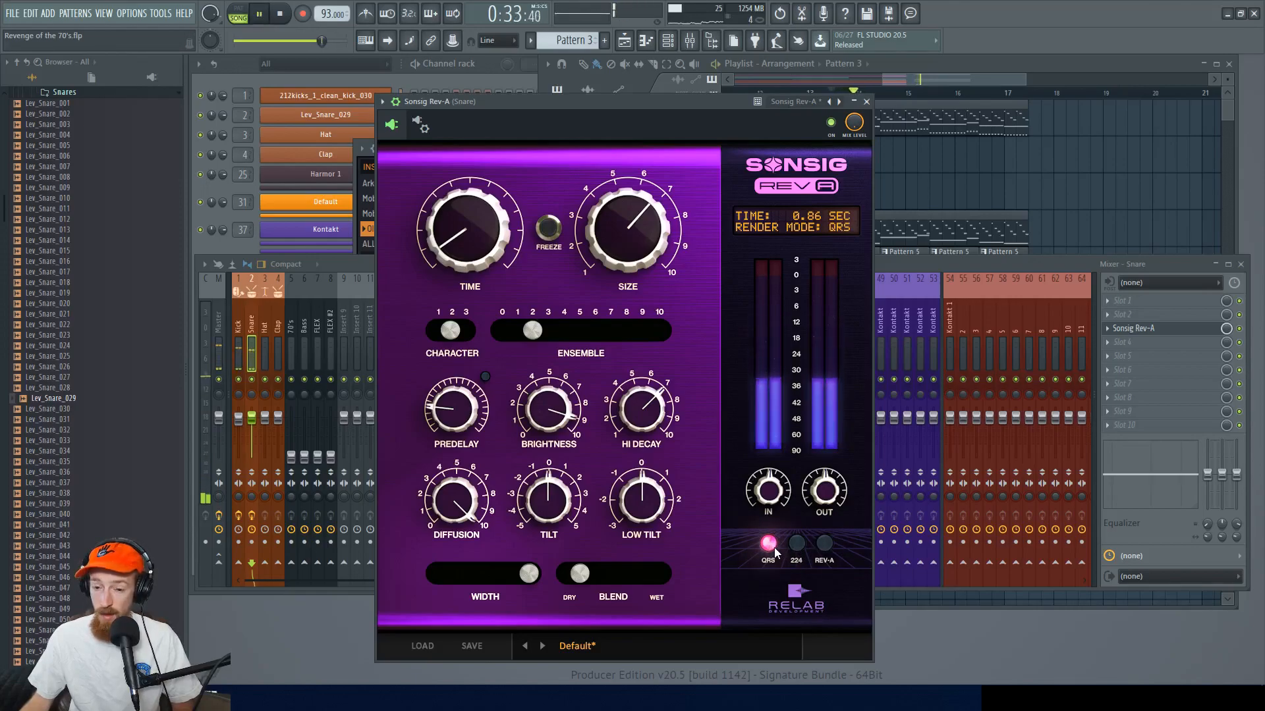
- Close the snare reverb and raise the 70's mixer track's volume to slightly below 0 dB while listening to the playback
key(space)
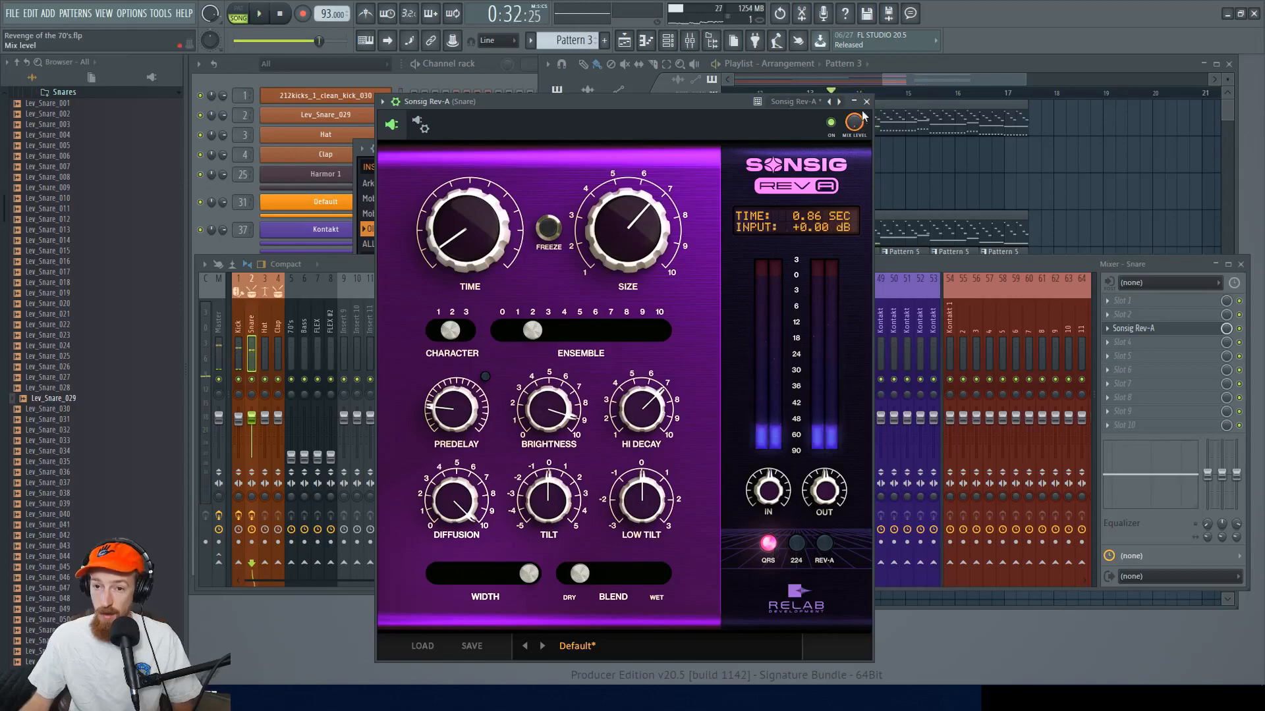
click(866, 102)
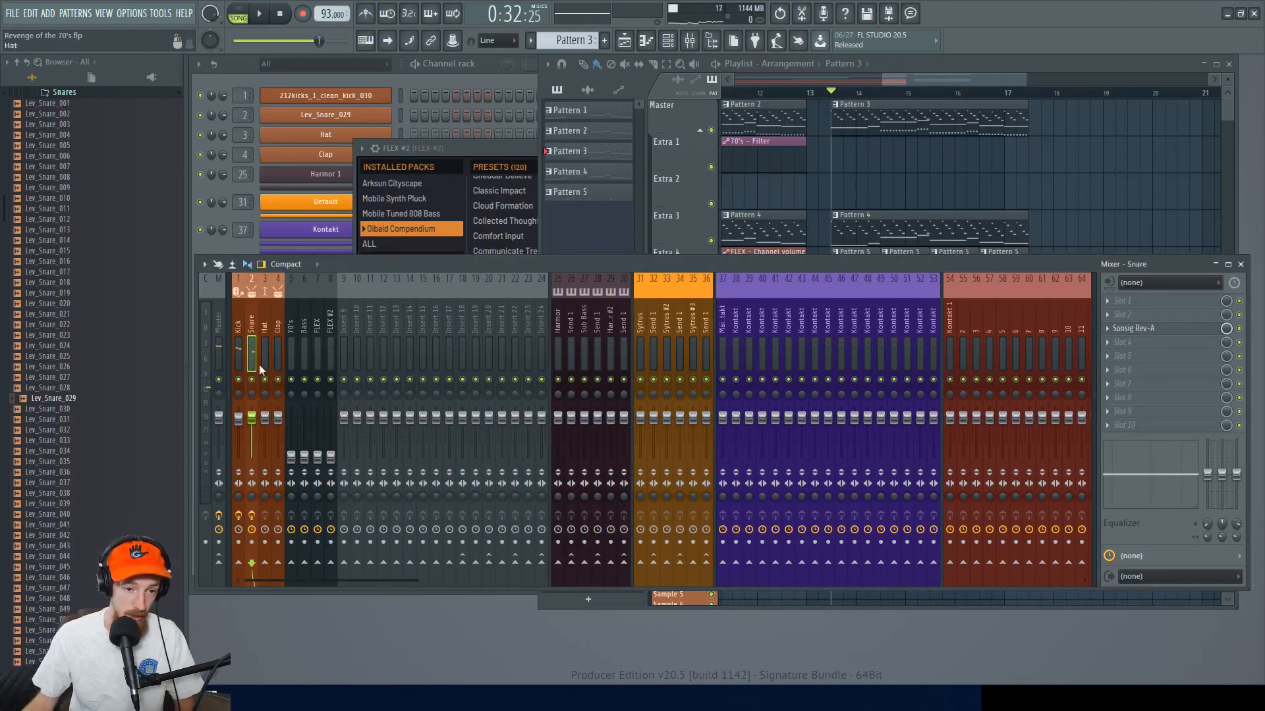
click(294, 353)
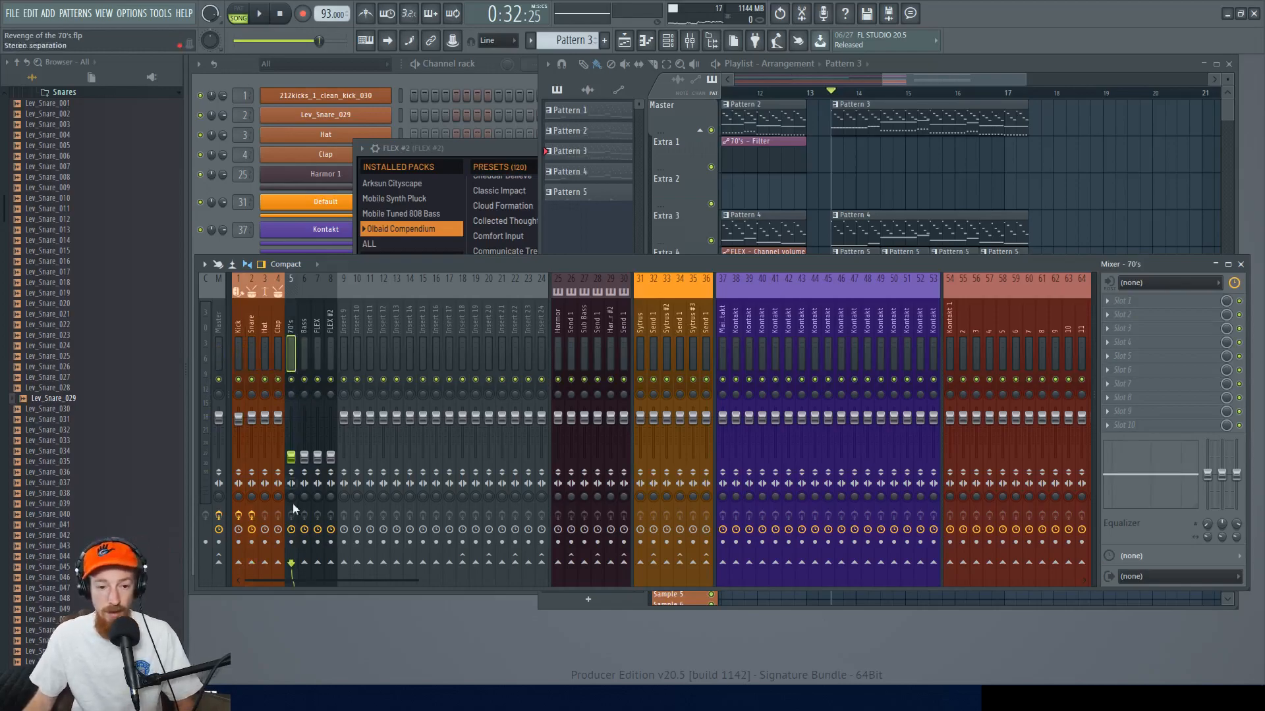
key(space)
drag(291, 457, 293, 429)
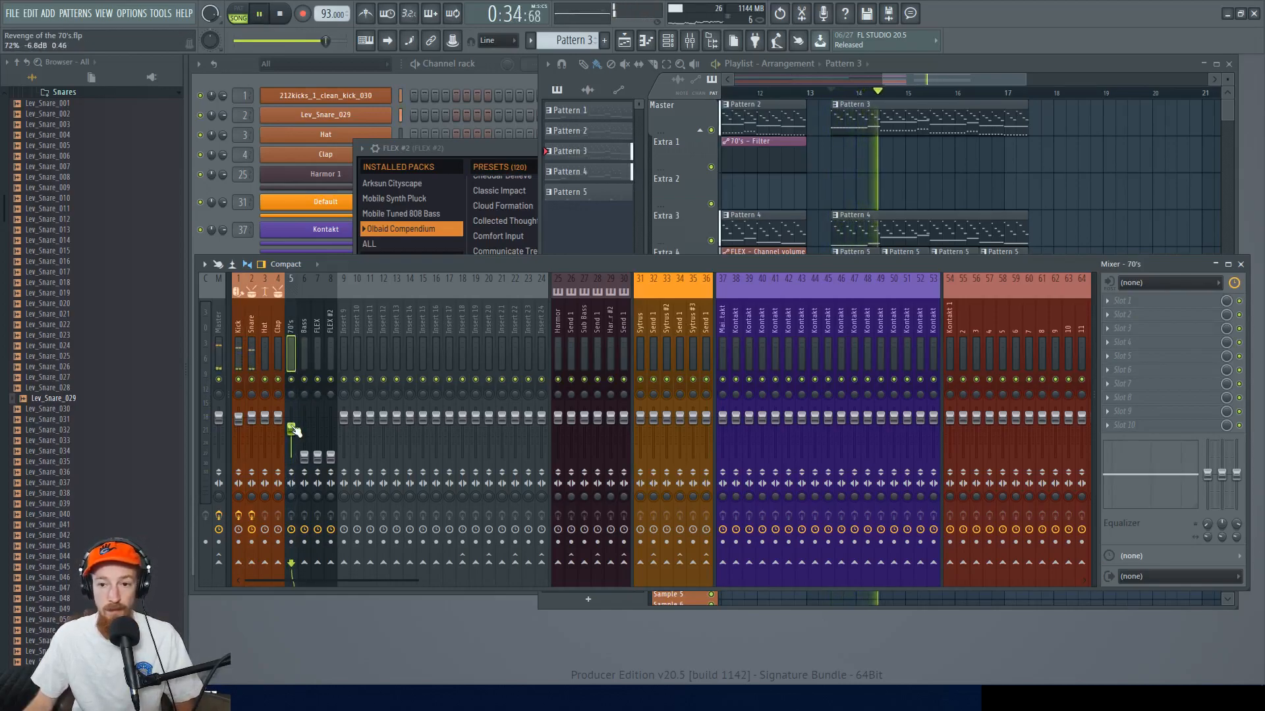
key(space)
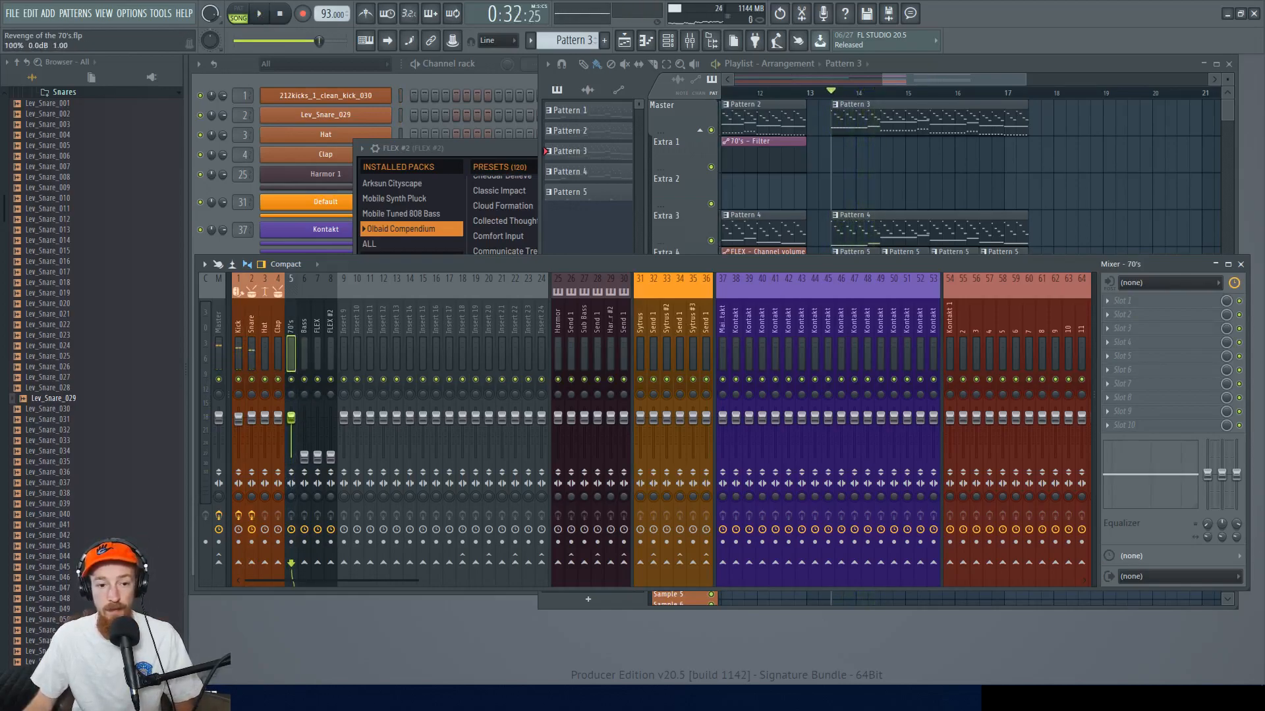
click(265, 239)
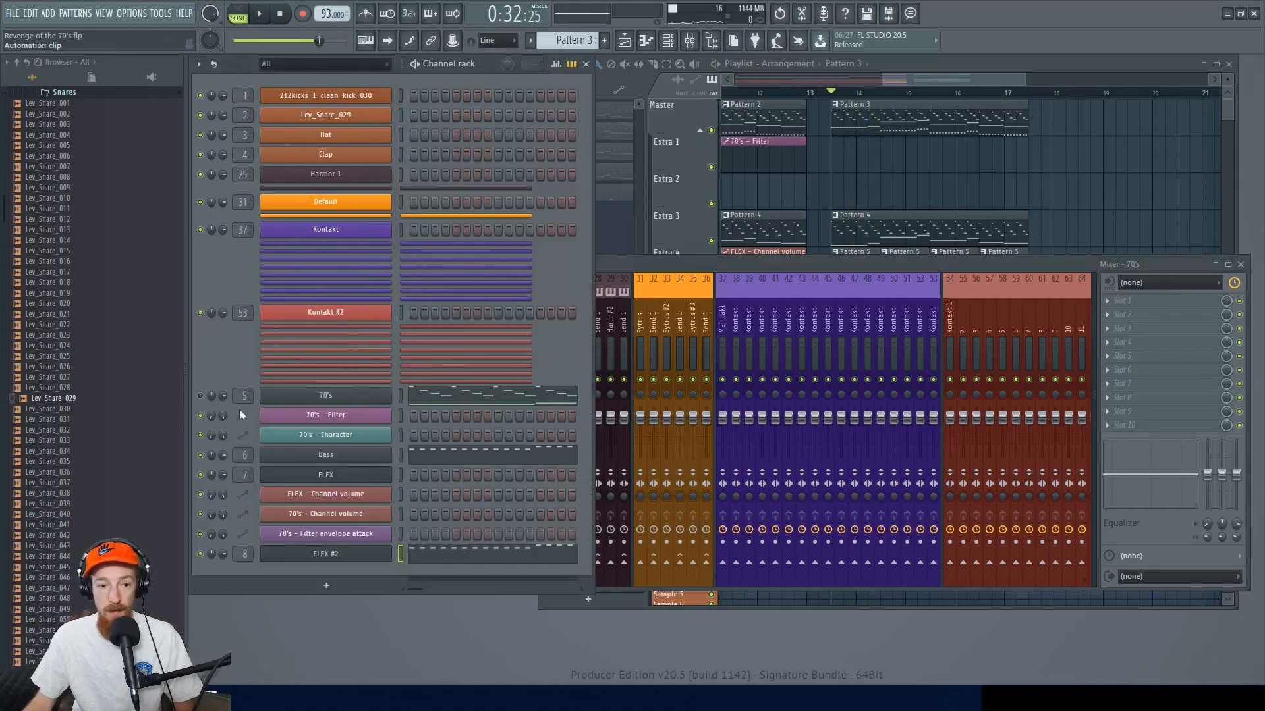
click(729, 262)
key(space)
mouse_move(294, 421)
mouse_down()
mouse_move(296, 435)
mouse_move(292, 425)
mouse_up()
key(space)
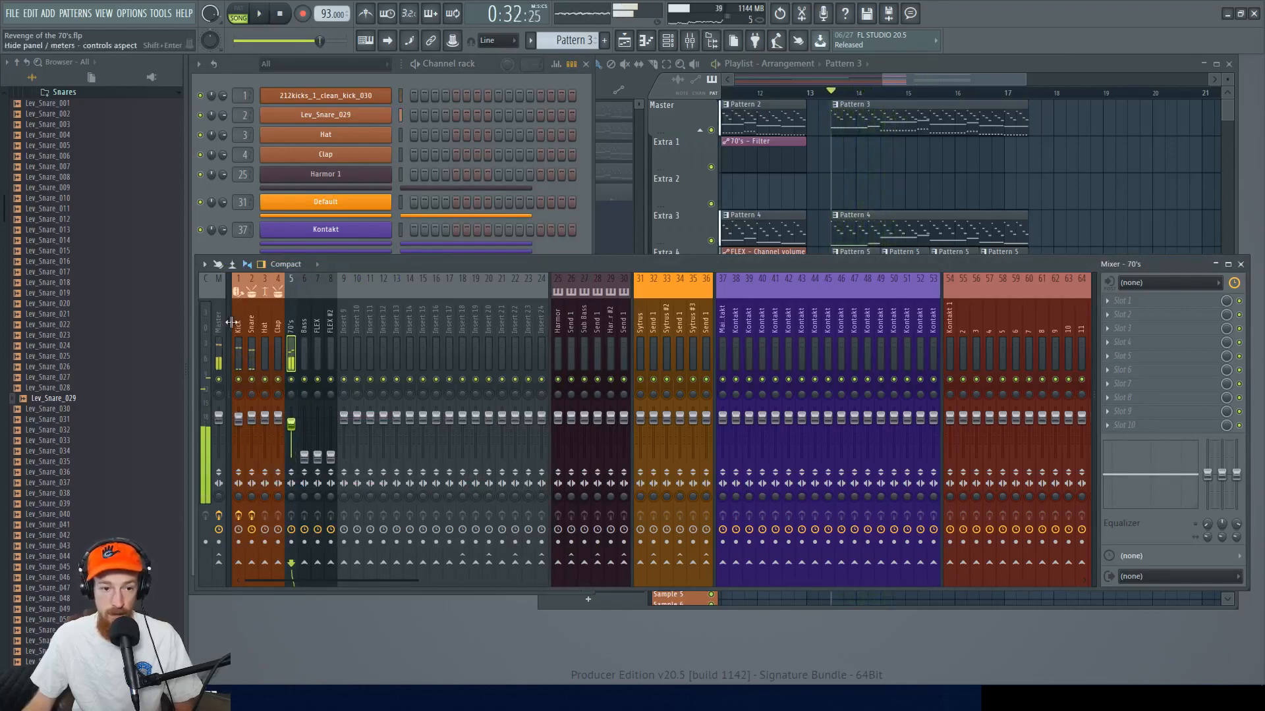
- Enable sends from the Kick and Snare mixer tracks to the 70's, Bass, FLEX and FLEX #2 tracks
click(236, 324)
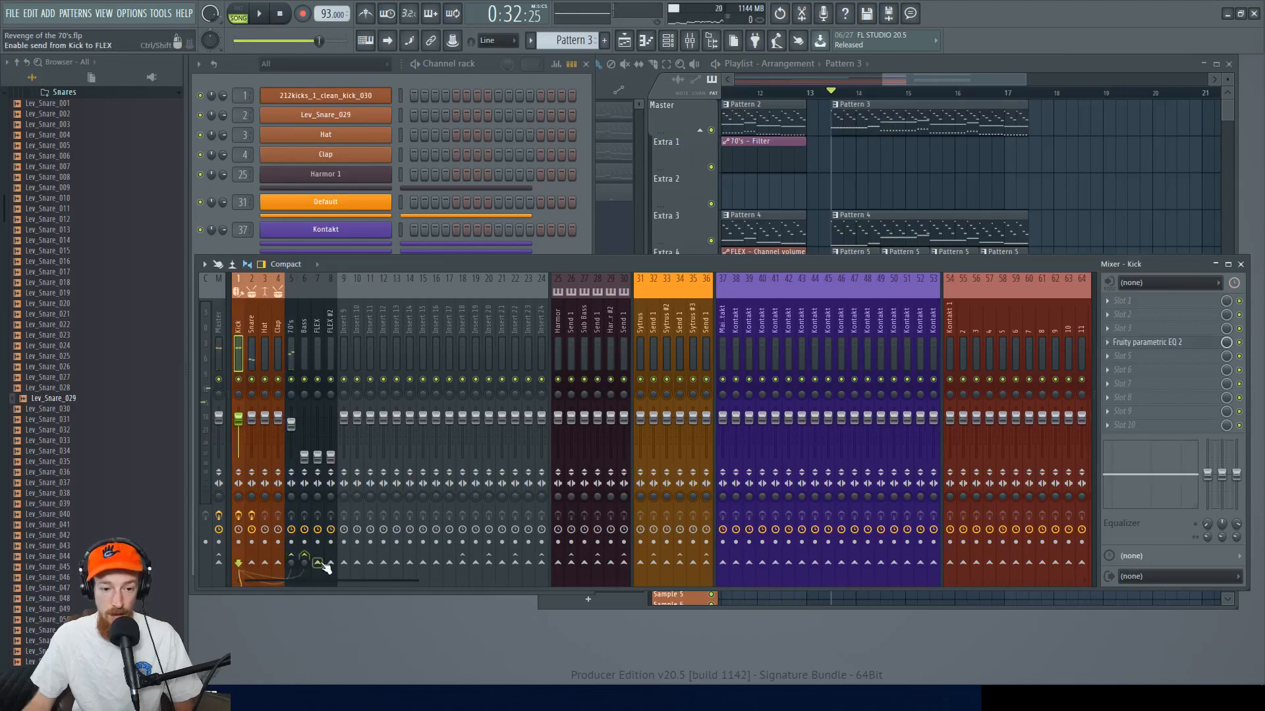
click(261, 341)
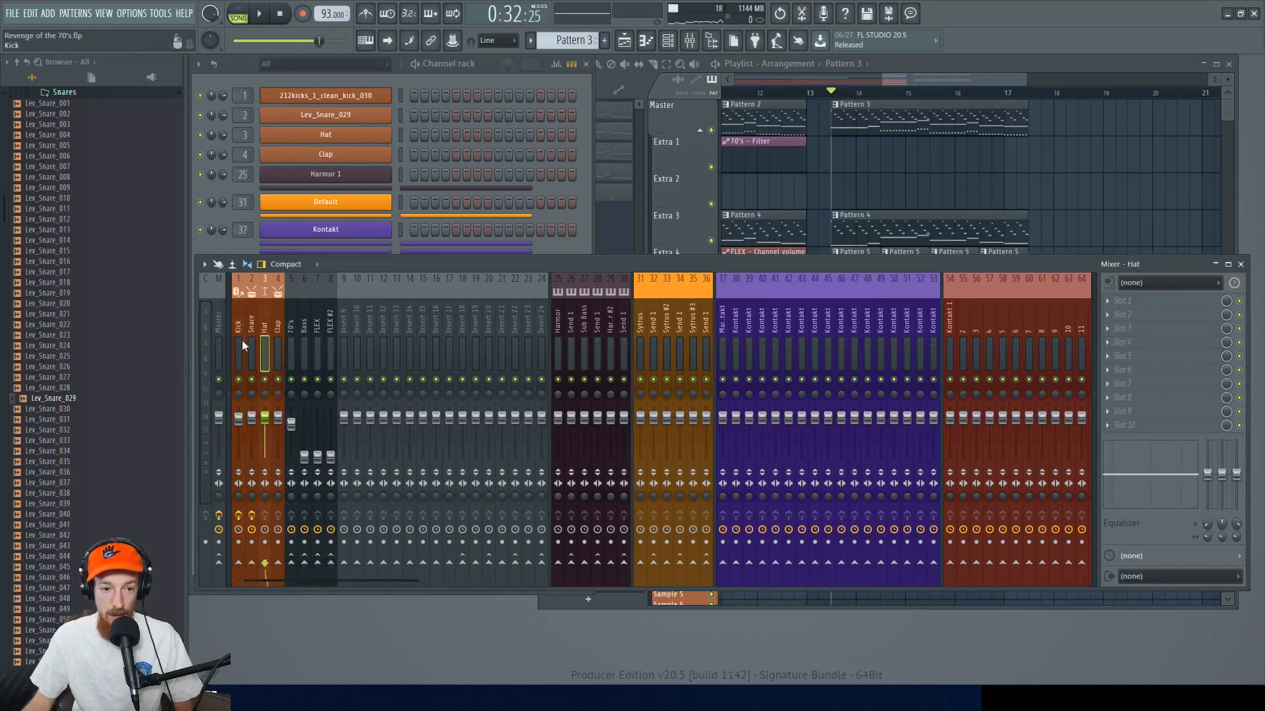
click(251, 343)
click(317, 563)
click(330, 563)
- Load Fruity Limiter into effect slot 4 of the 70's mixer track
click(288, 324)
middle_click(1175, 340)
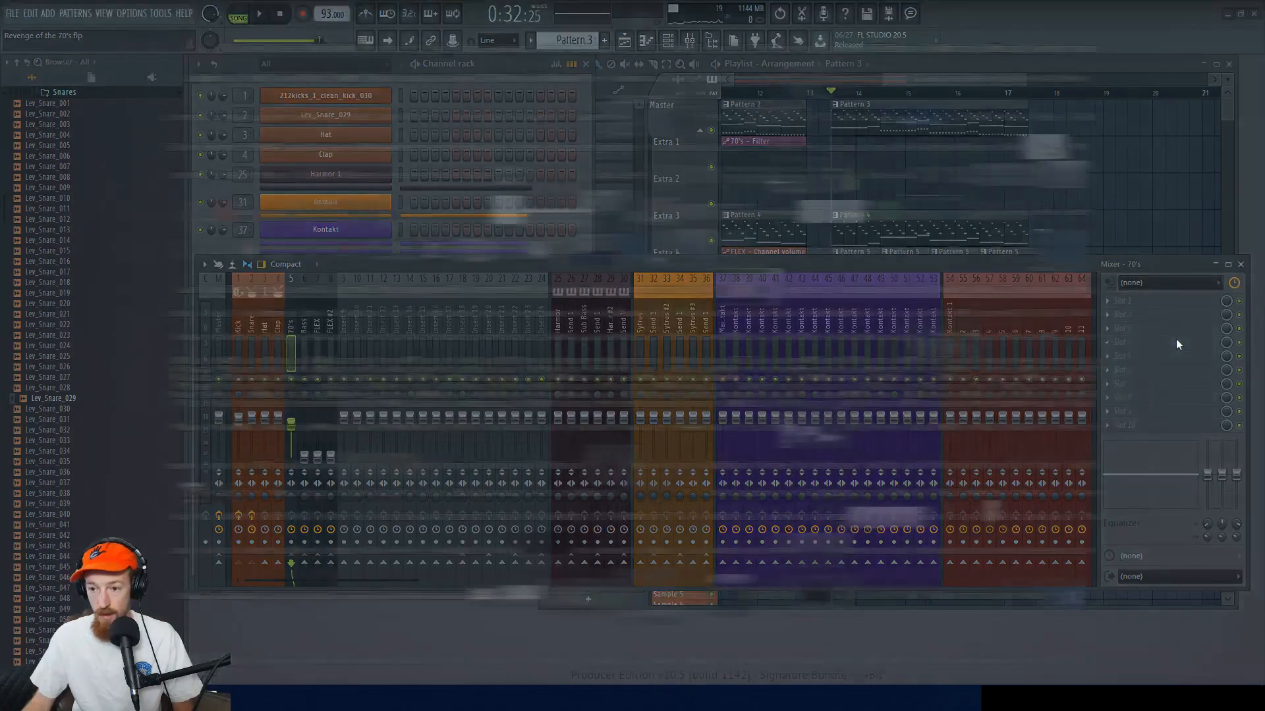
text(fruity lim)
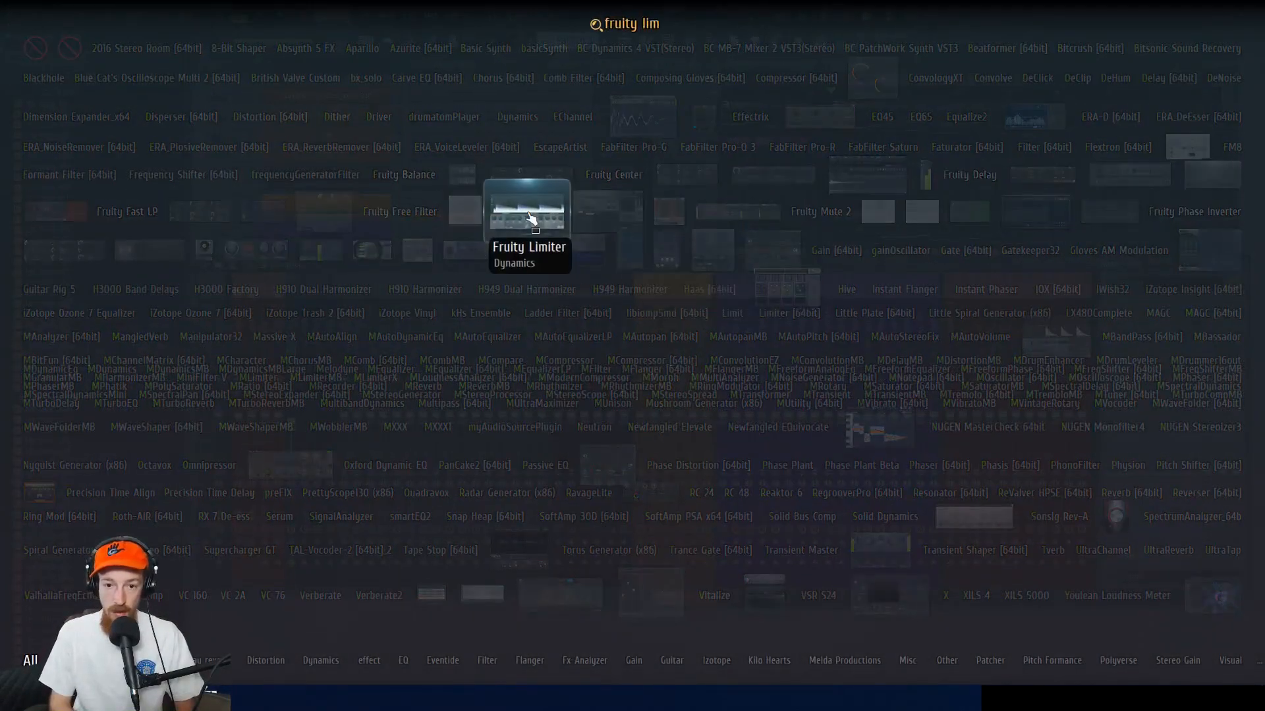
click(525, 212)
- Set the 70's limiter to compressor mode with sidechain input 1, a lowered threshold and a 1.9:1 ratio
click(433, 440)
click(404, 440)
click(433, 439)
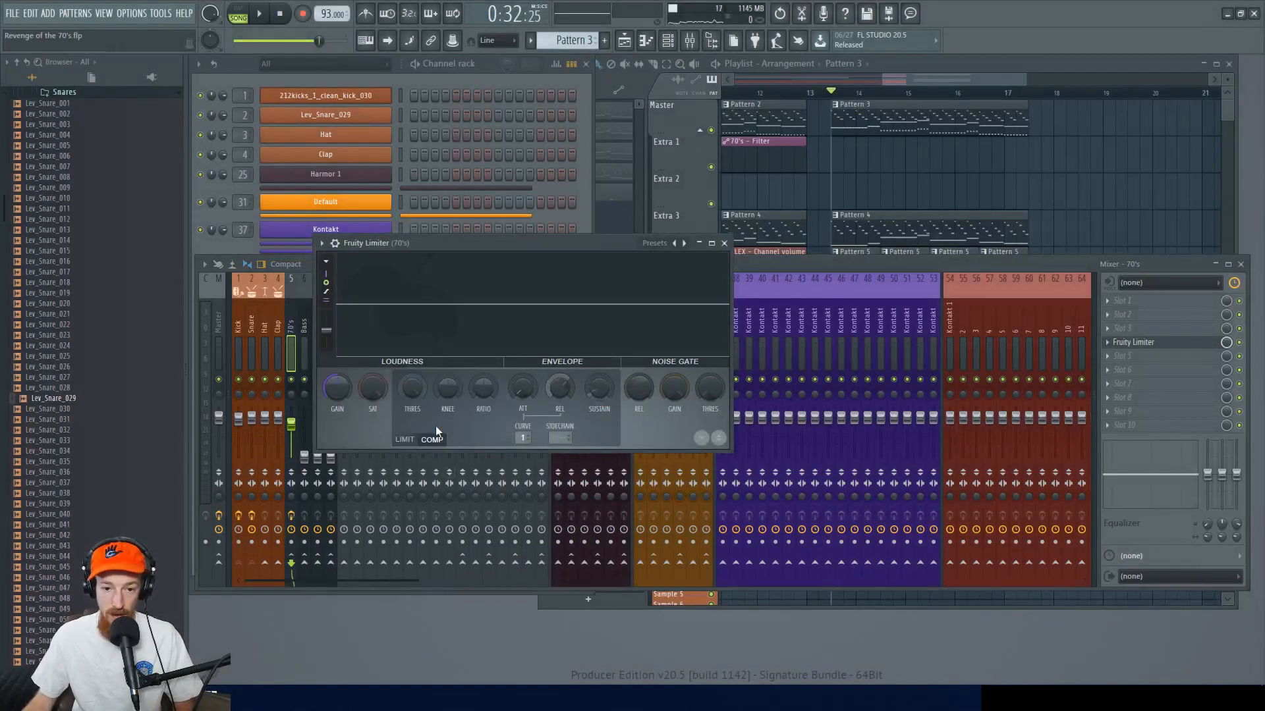
drag(423, 389, 424, 421)
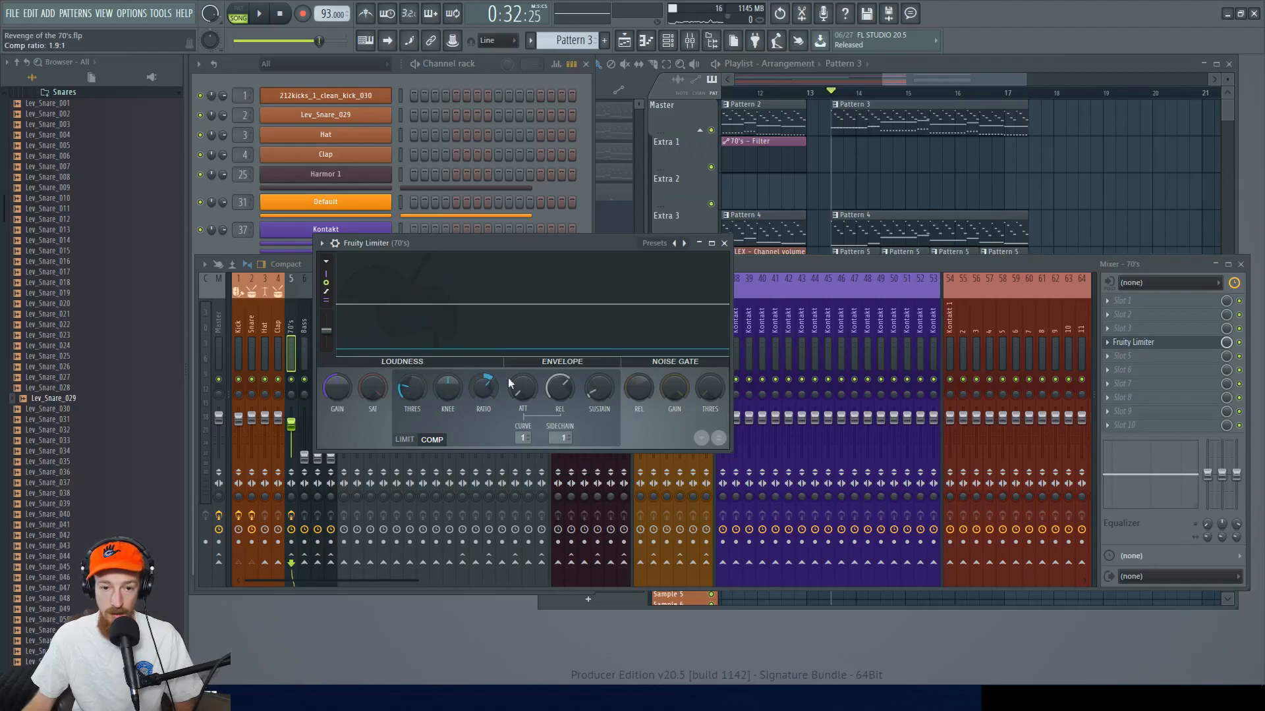
- Raise the FLEX mixer track's volume to about 81% (-4.5 dB) during playback and check the Kick track's sends
click(302, 454)
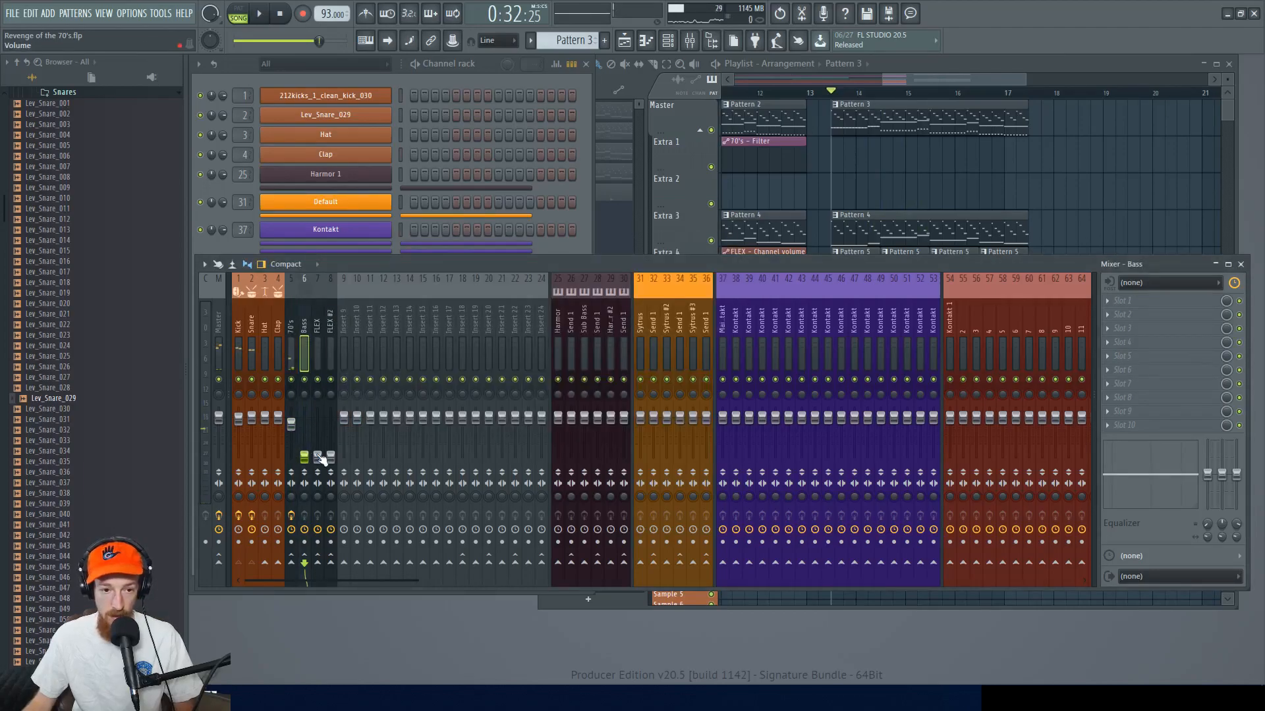
drag(319, 457, 318, 429)
key(space)
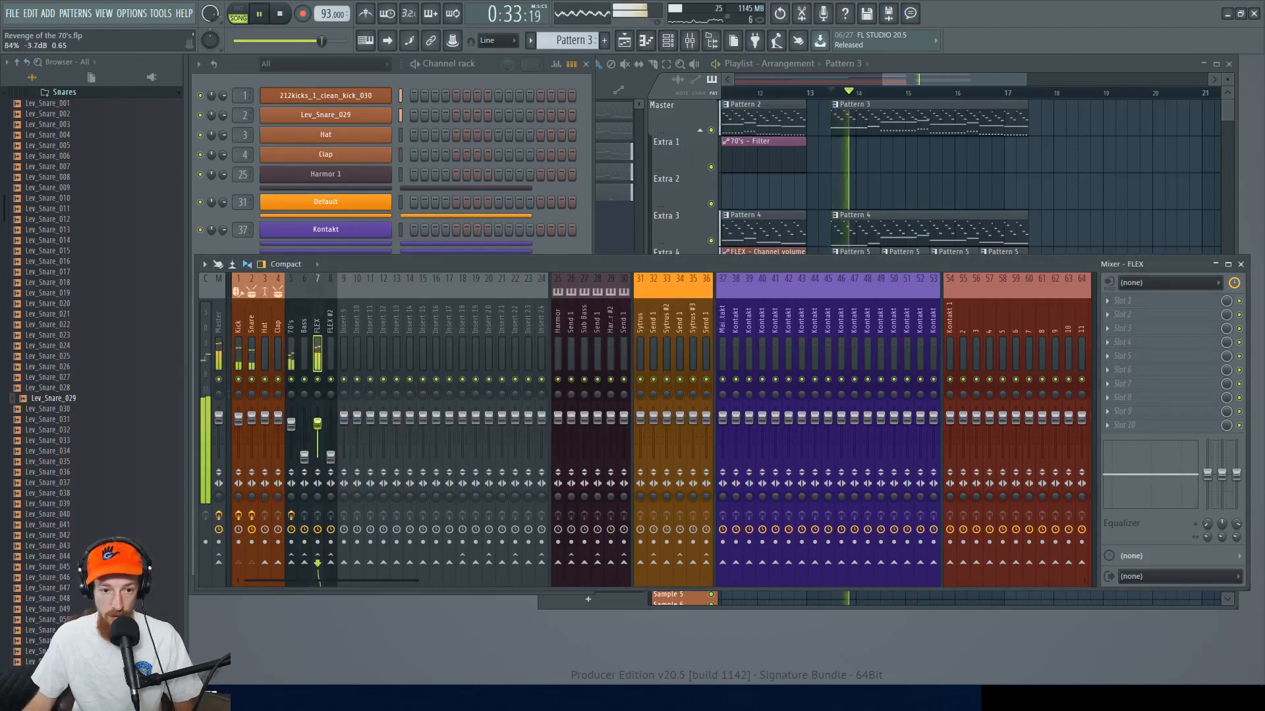
drag(321, 432, 320, 427)
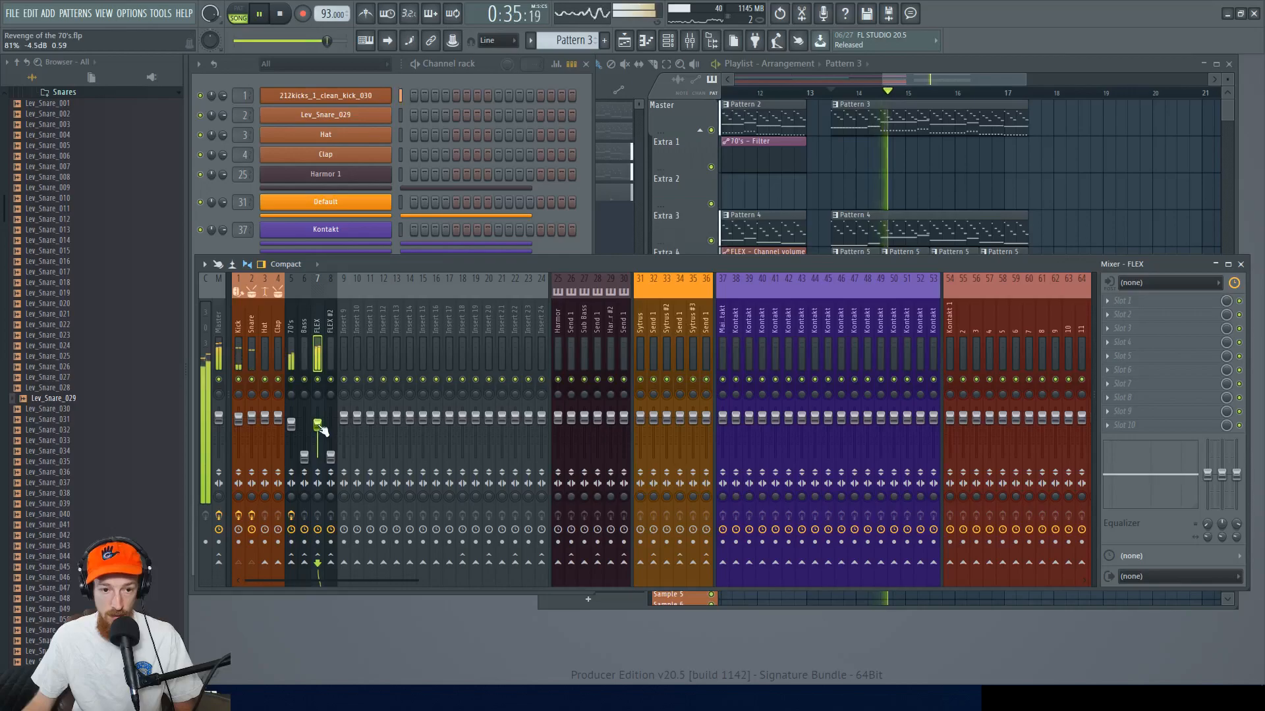
click(242, 372)
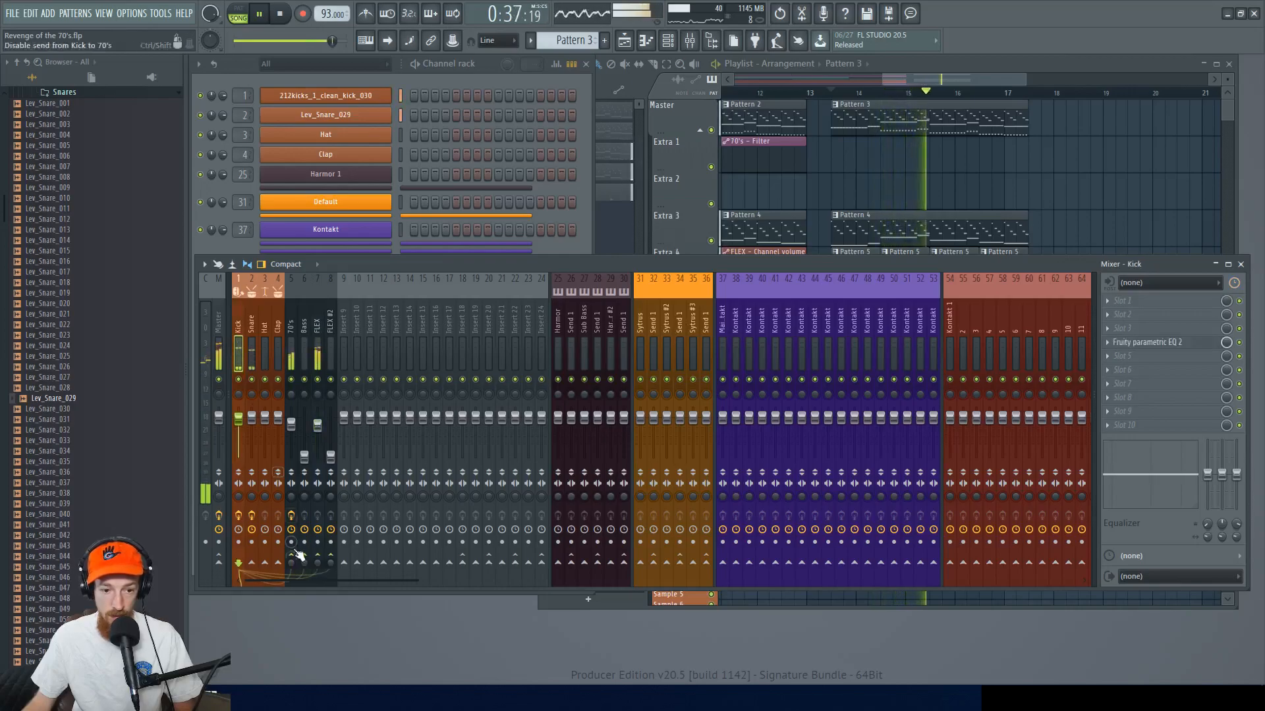
key(space)
- Load Fruity Limiter into effect slot 3 of the FLEX mixer track
click(322, 324)
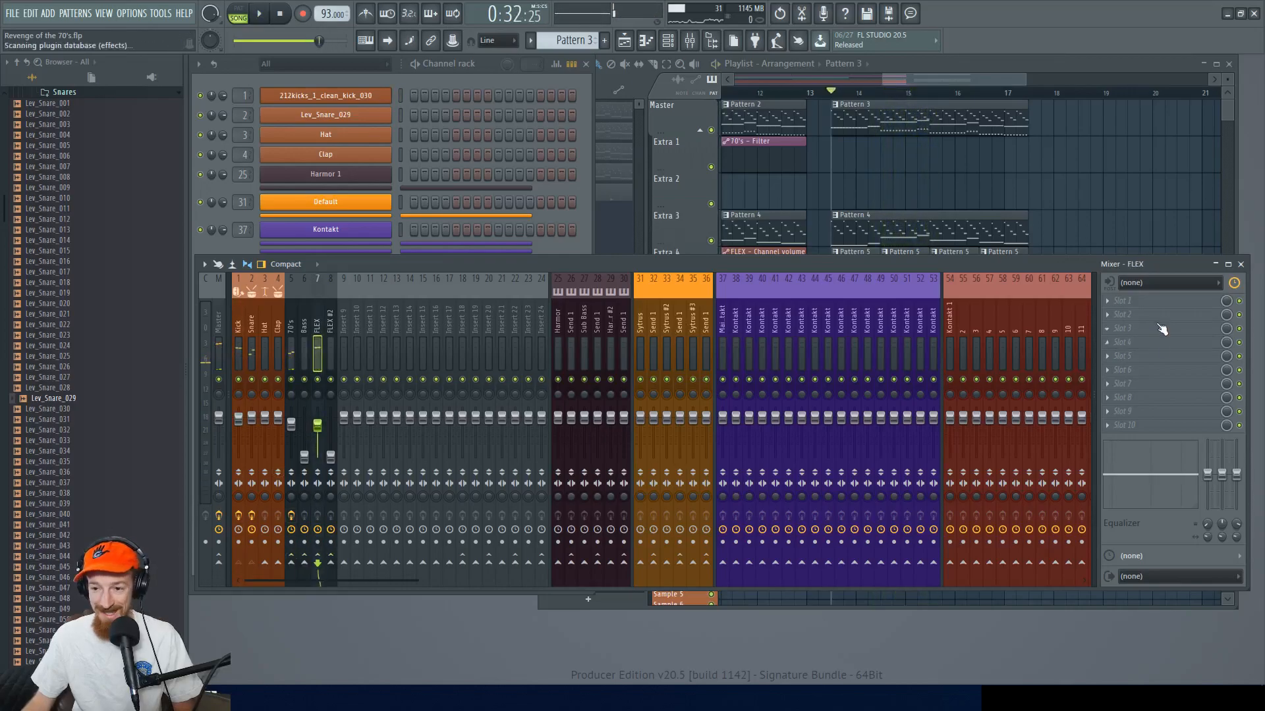
key(F8)
text(furity)
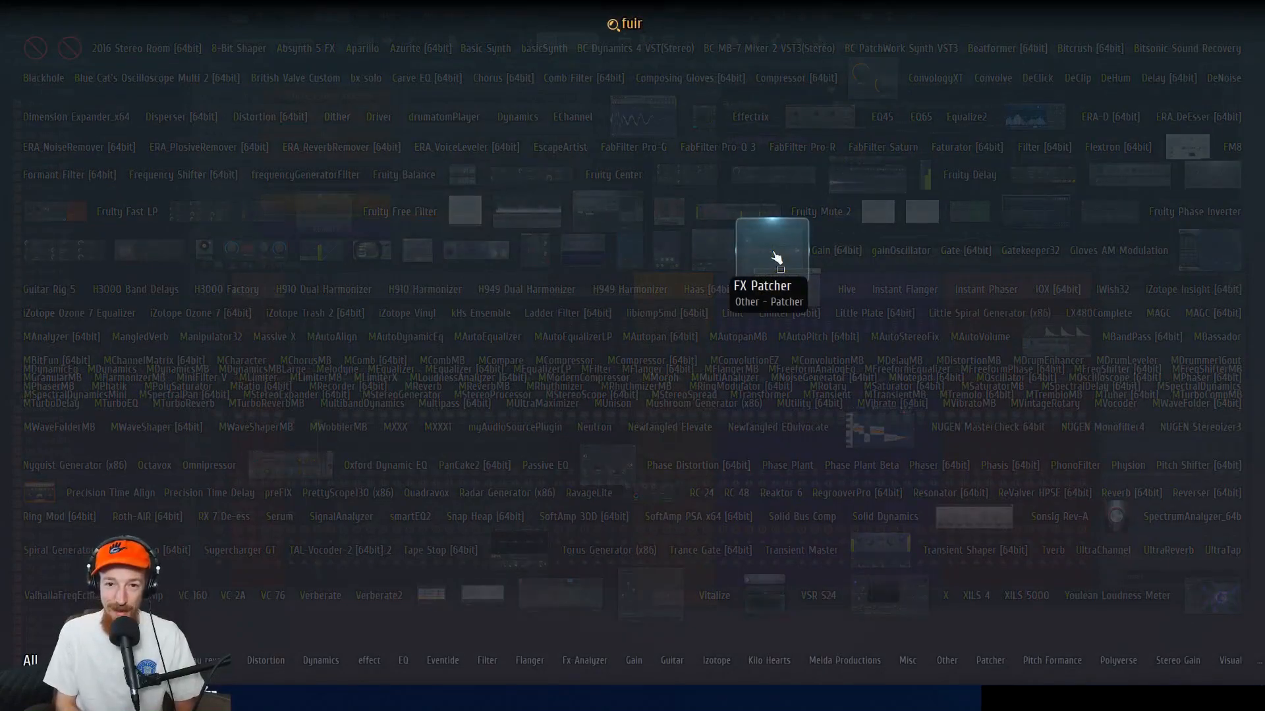
key(BackSpace)
text(ruity lim)
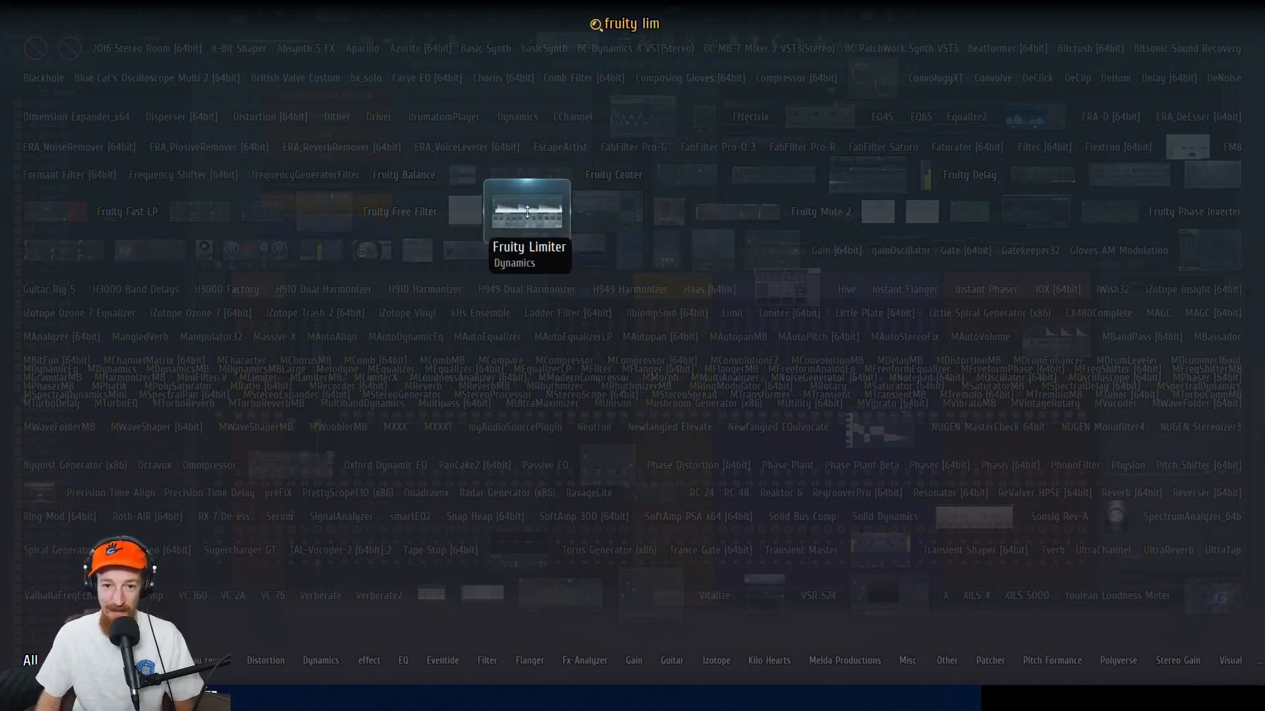
click(527, 212)
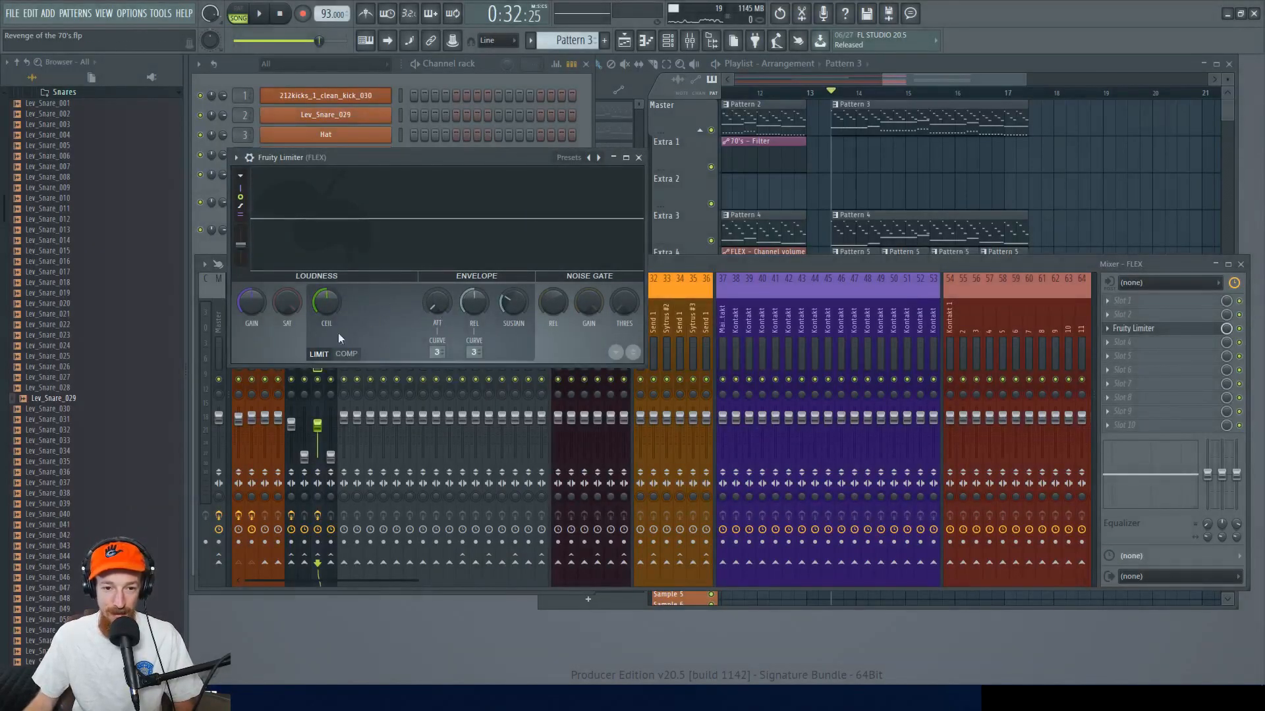
- Set the FLEX limiter to compressor mode with sidechain input 1, a lowered threshold and a 3.3:1 ratio, and audition it
click(347, 354)
click(472, 350)
click(494, 370)
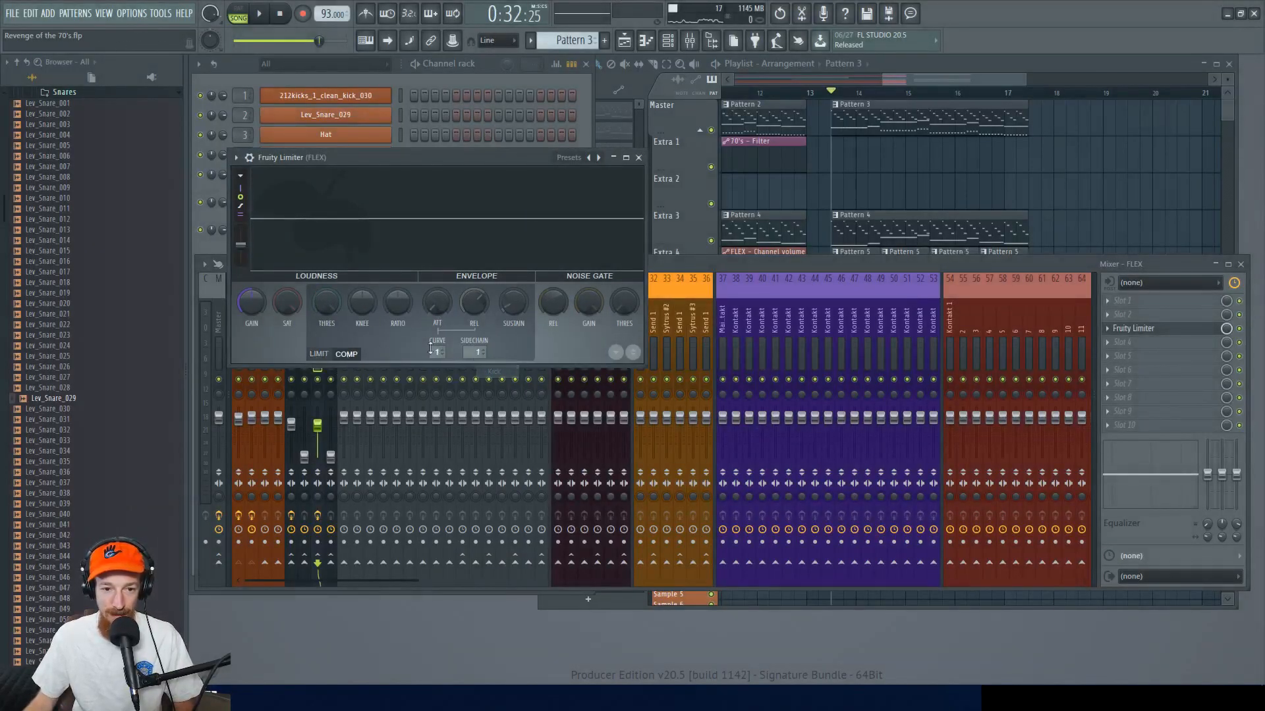
drag(327, 303, 327, 384)
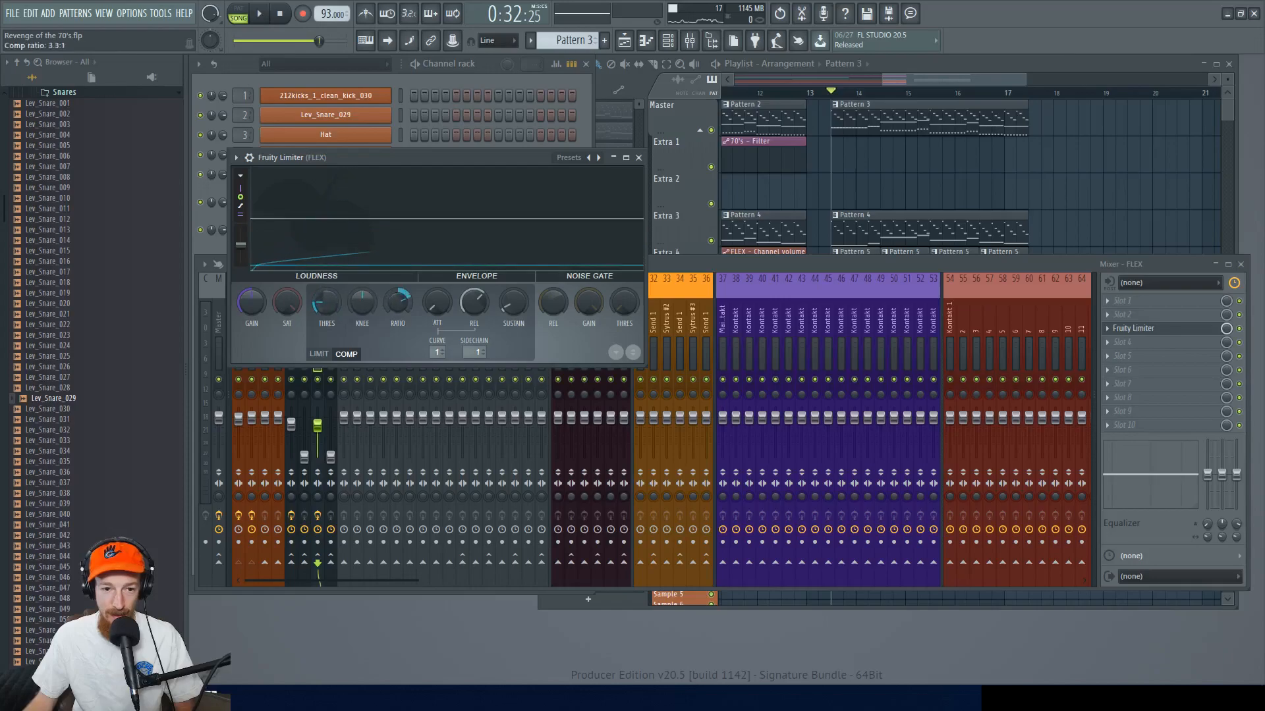
key(space)
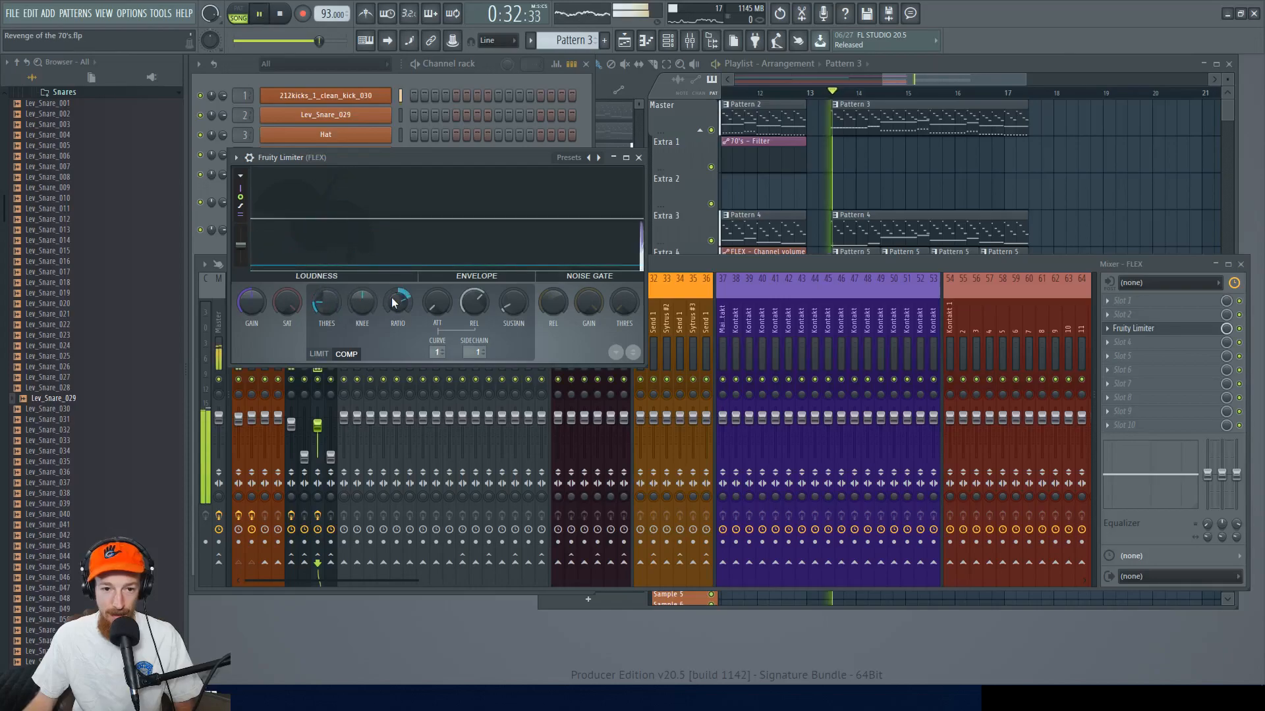
click(638, 157)
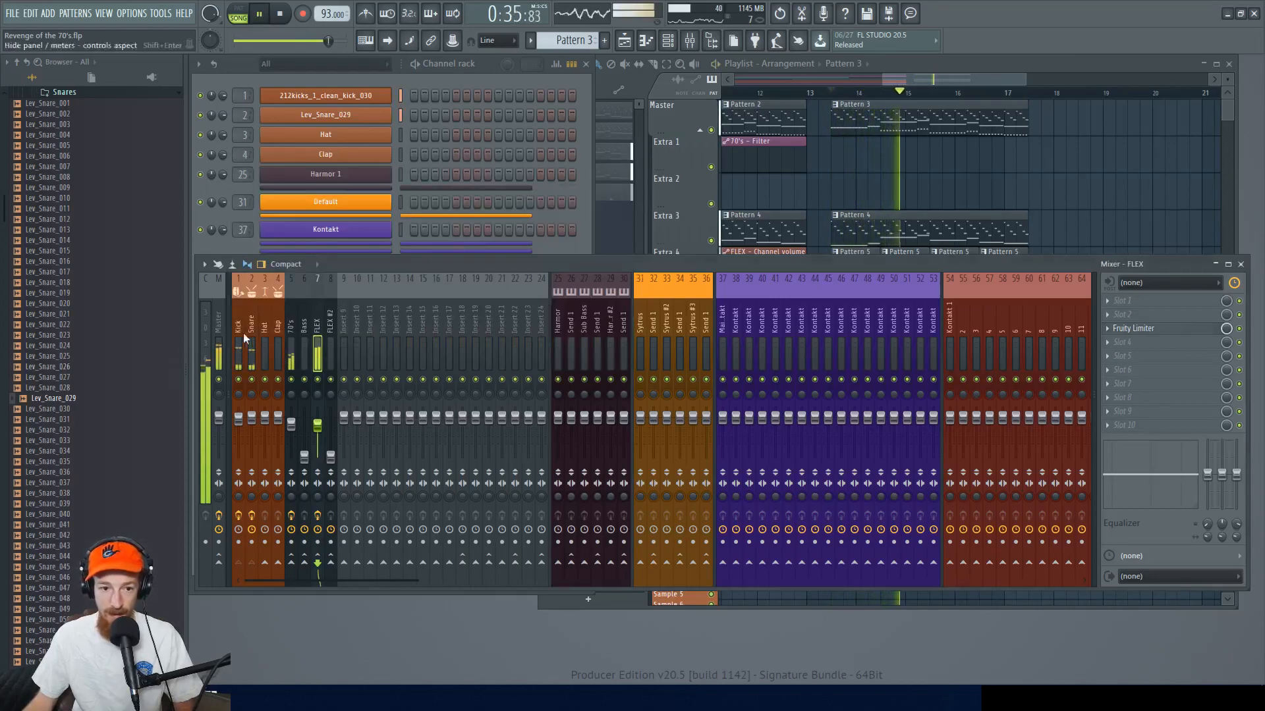
- Add a second Fruity Limiter to the FLEX mixer track in effect slot 5
key(F8)
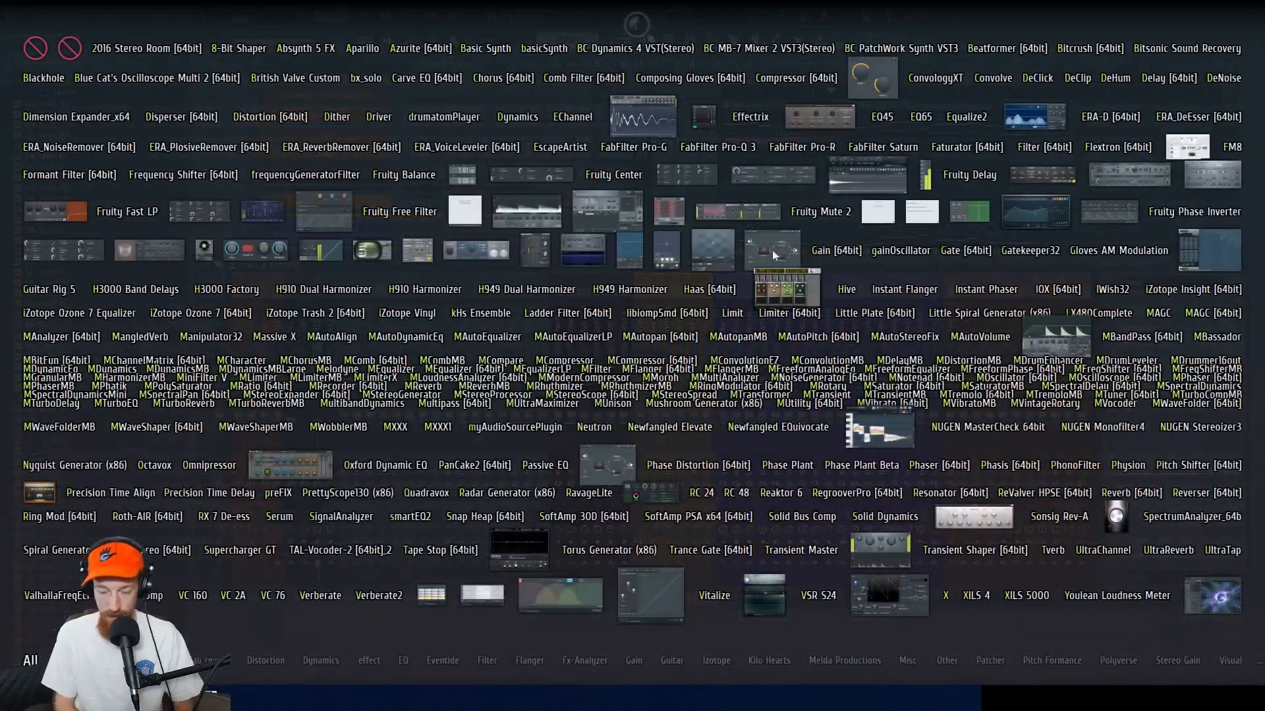
text(fruity lim)
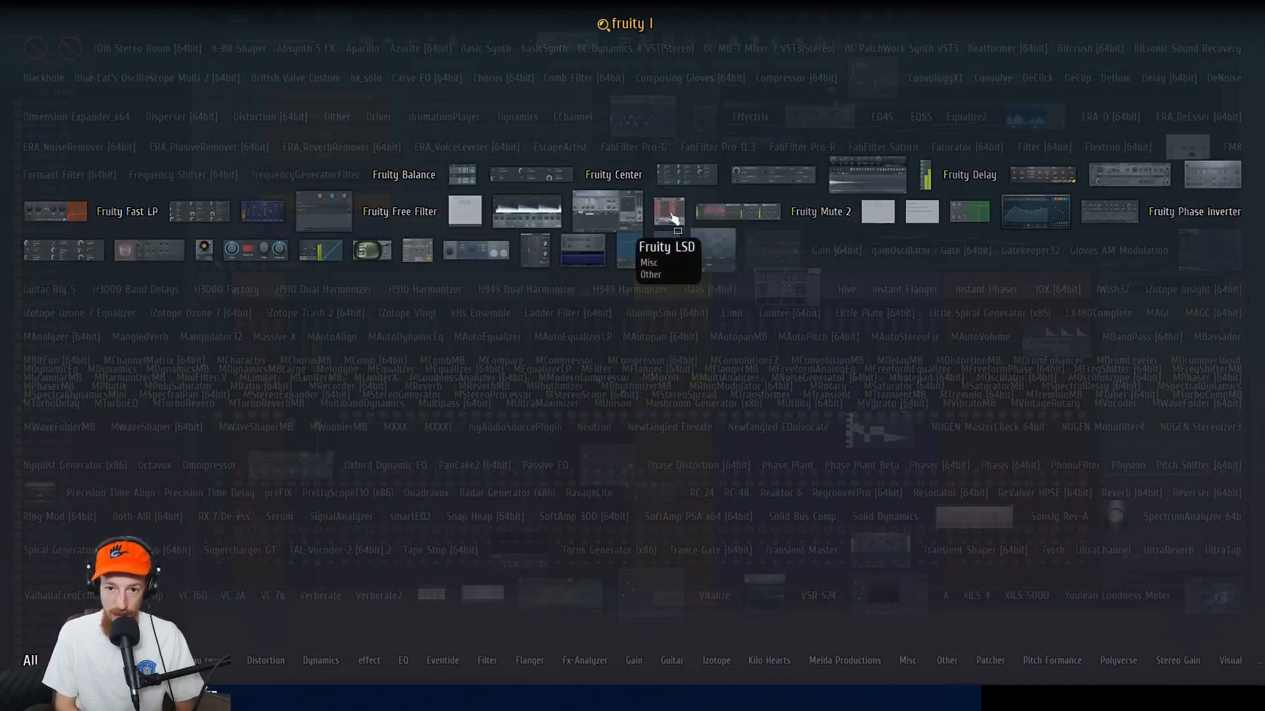
click(527, 212)
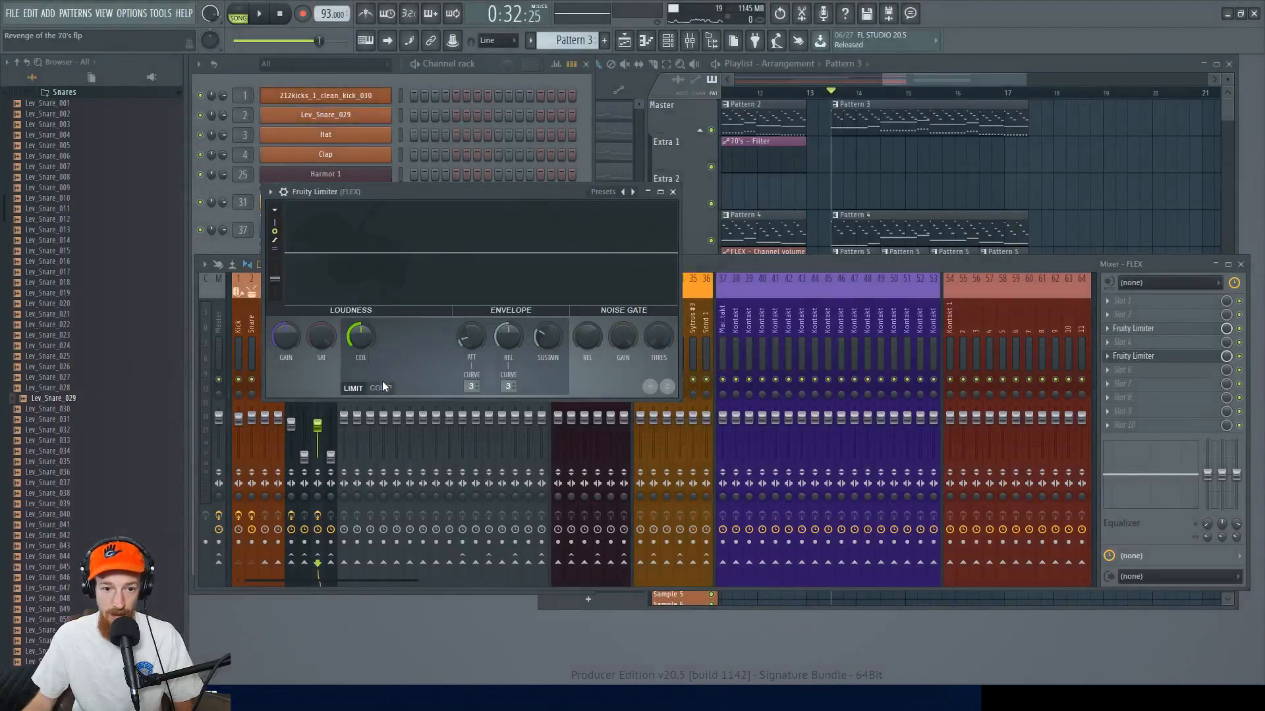
- Set the second FLEX limiter to compress from the Snare sidechain with a raised knee, about 1.3:1 ratio and about -22.7 dB threshold
click(382, 388)
drag(516, 383, 552, 417)
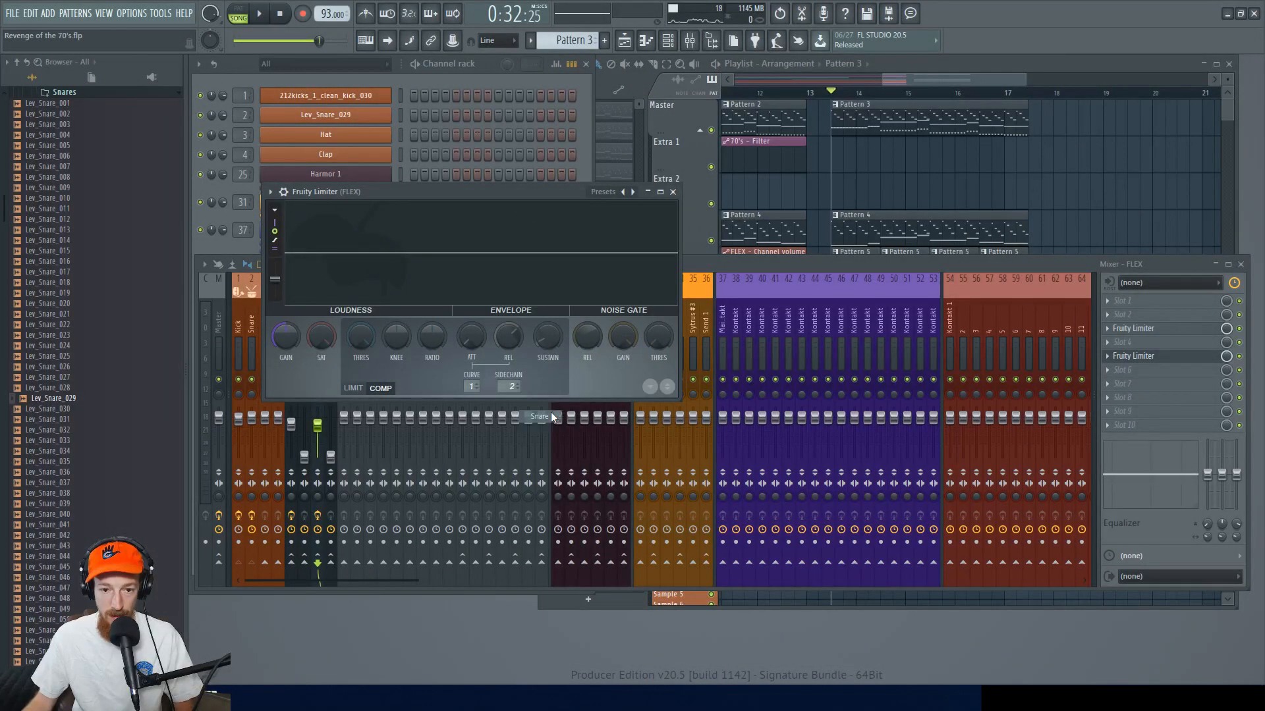
drag(360, 337, 360, 362)
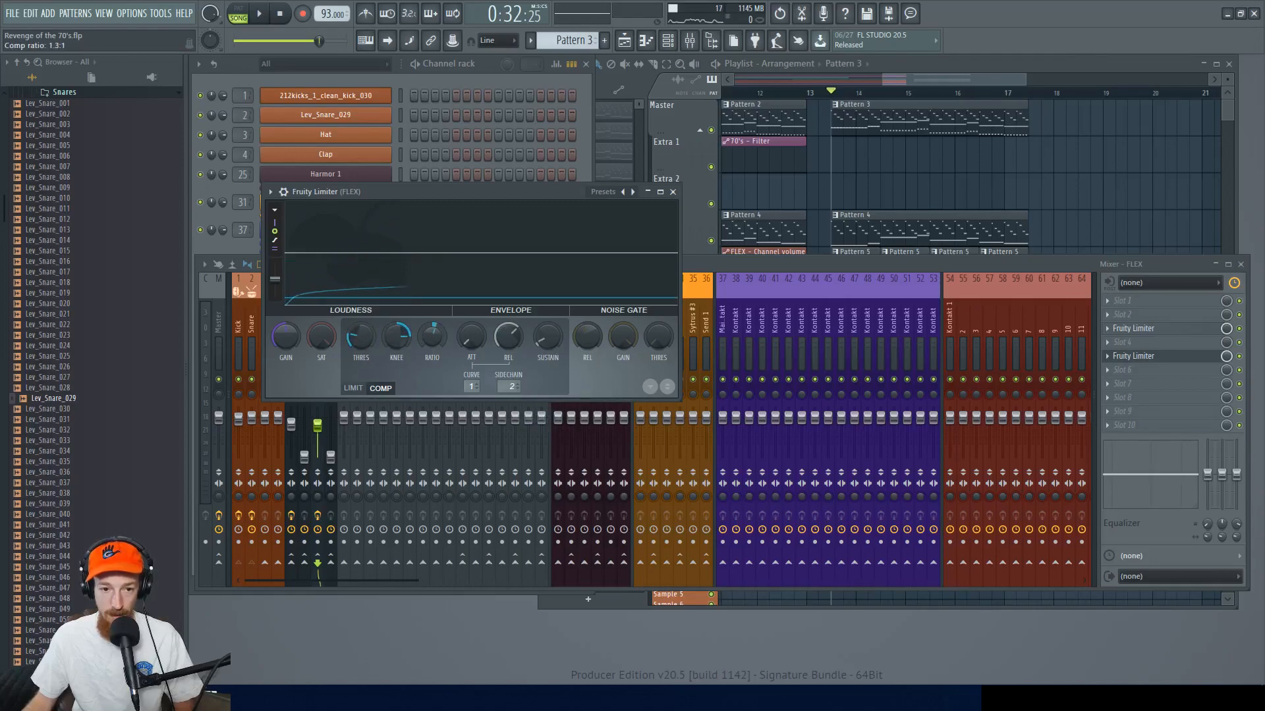
key(space)
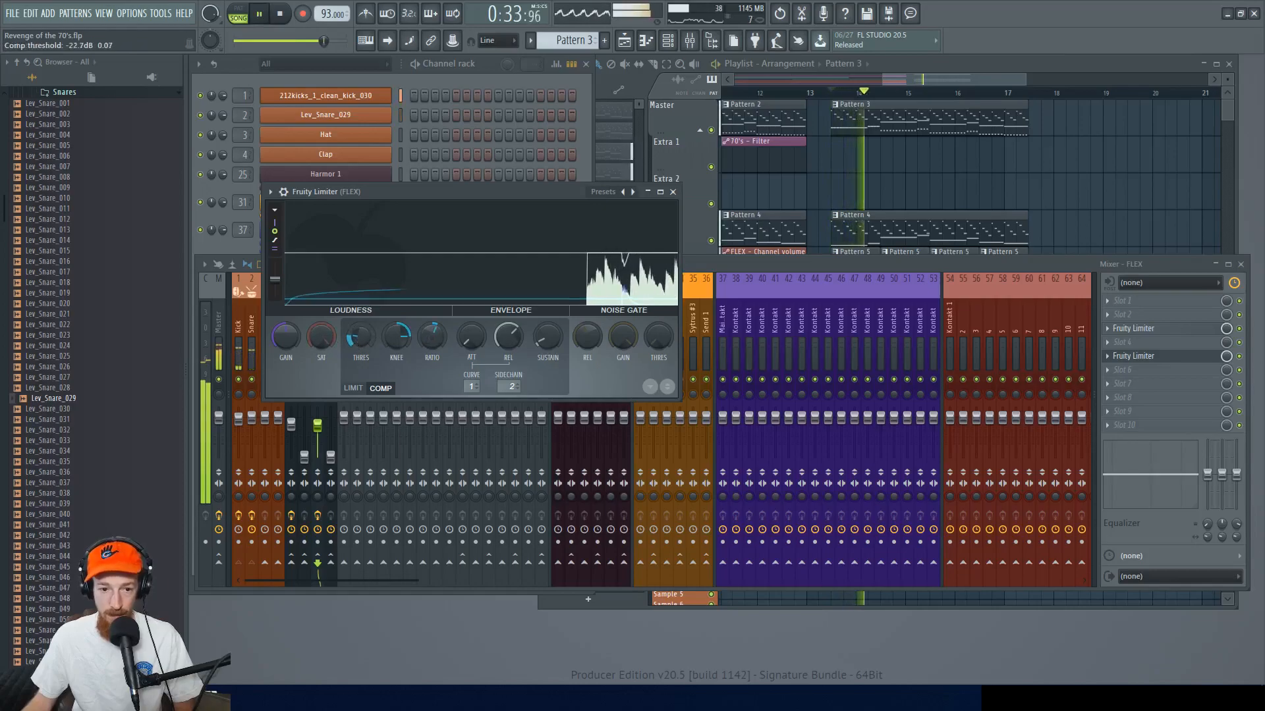
click(673, 191)
key(space)
- Load Fruity Parametric EQ 2 into the Snare mixer track's slot 6 and adjust one of its bands during playback
click(253, 335)
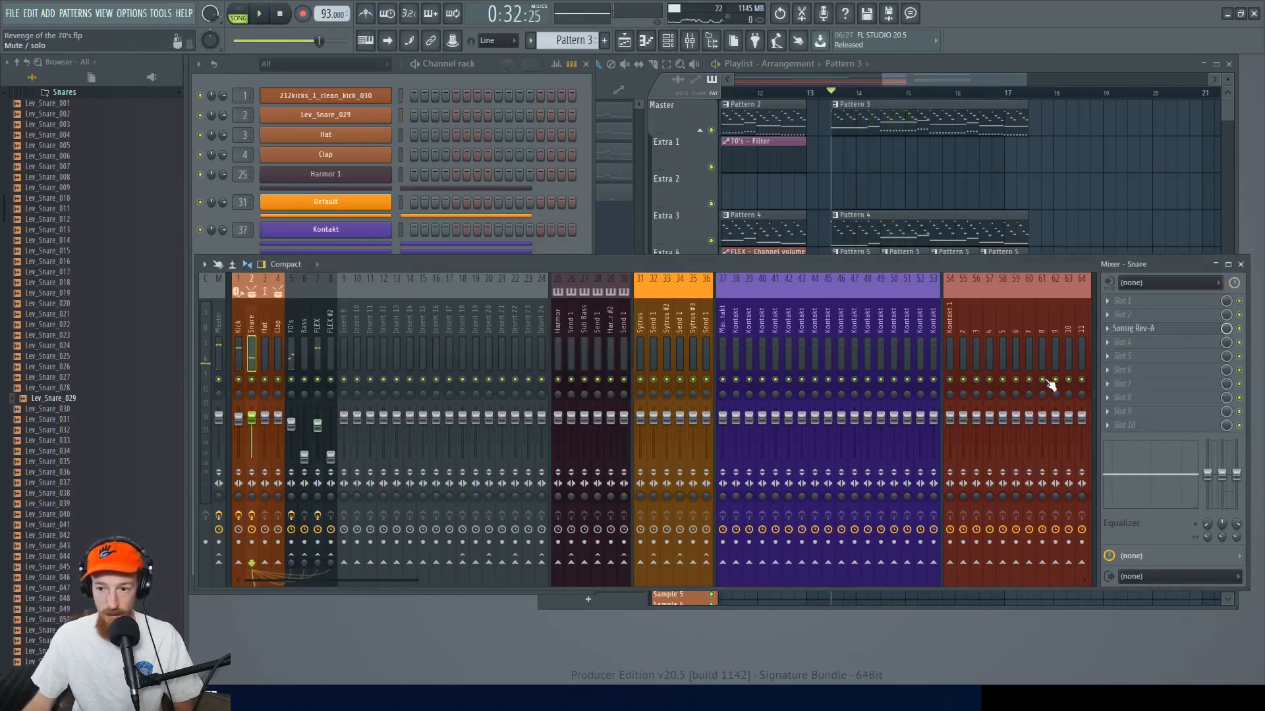
key(F8)
text(para)
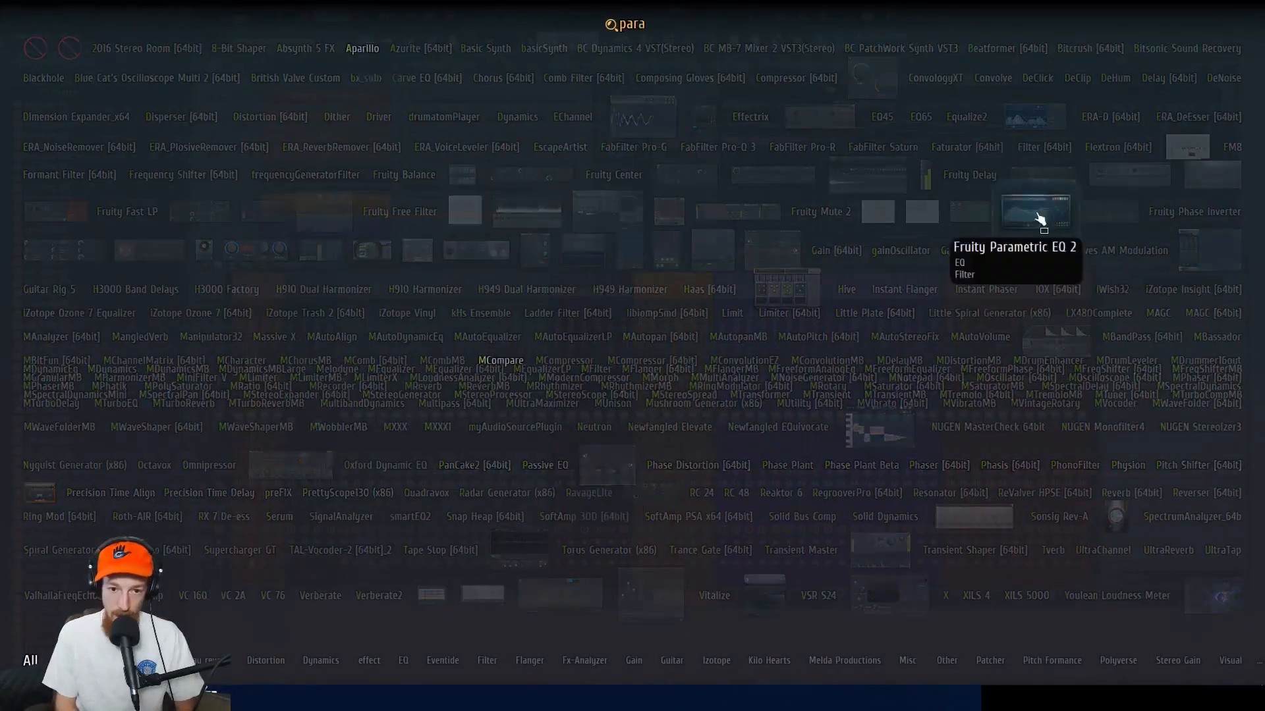
click(1035, 211)
key(space)
mouse_move(425, 281)
mouse_down()
mouse_move(388, 259)
mouse_move(464, 290)
mouse_move(448, 307)
mouse_move(448, 283)
mouse_up()
key(space)
click(659, 175)
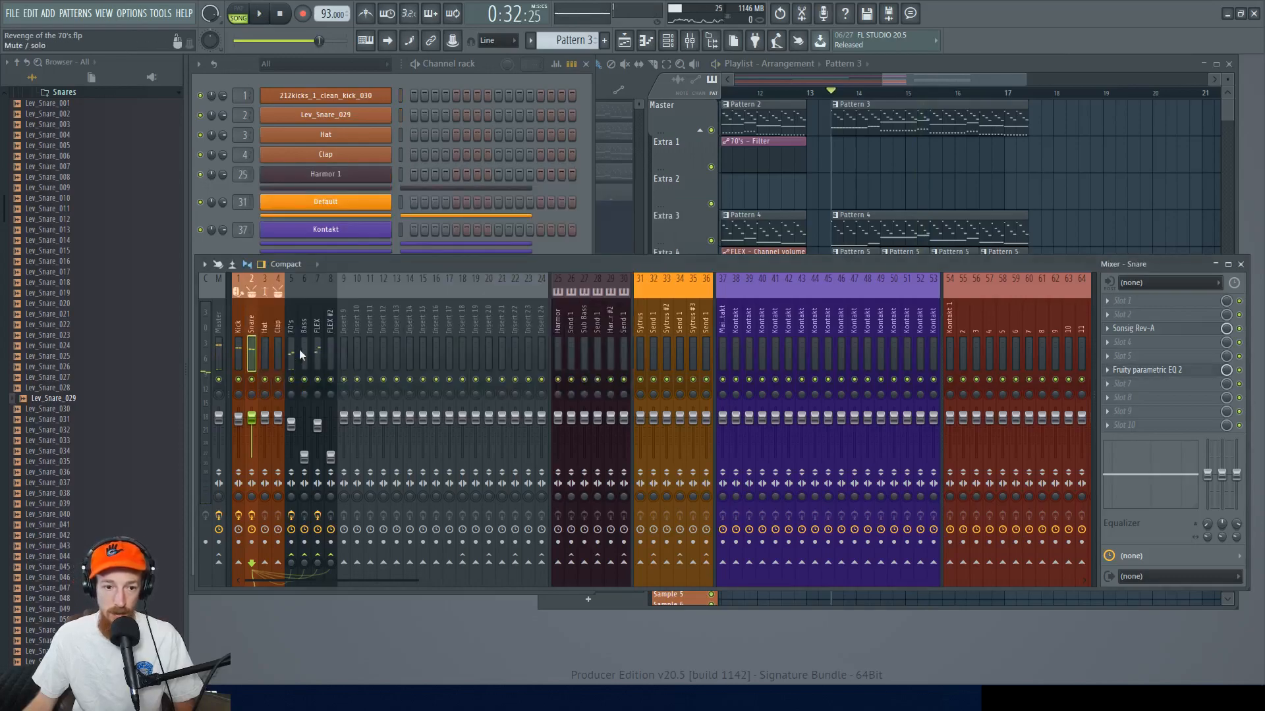
- Raise the Bass track's volume level in the mixer while auditioning the beat
click(318, 328)
key(space)
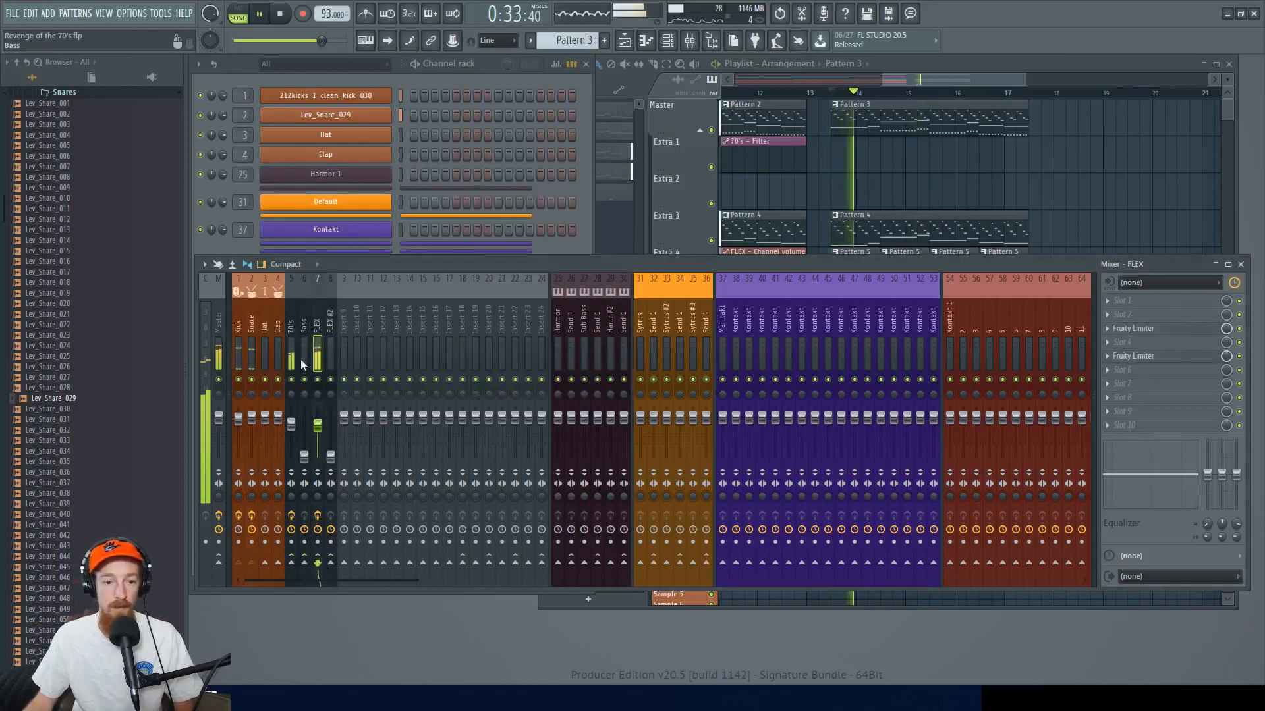
click(305, 457)
key(space)
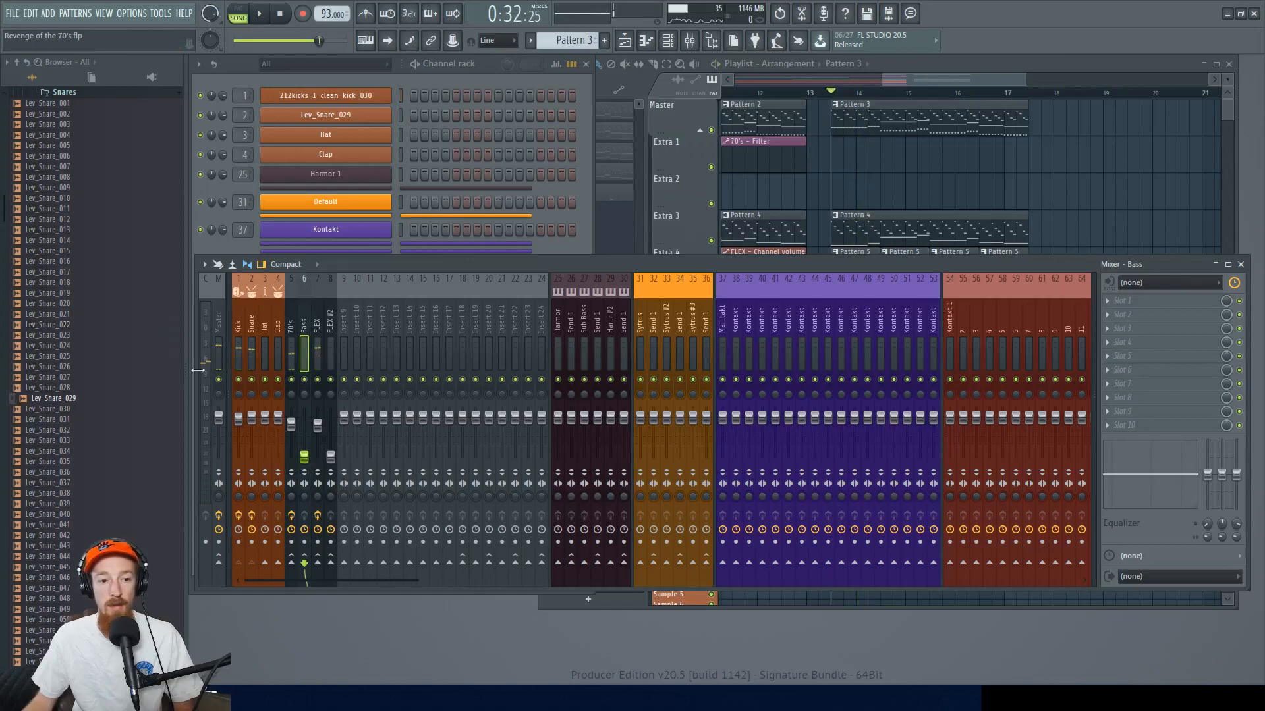
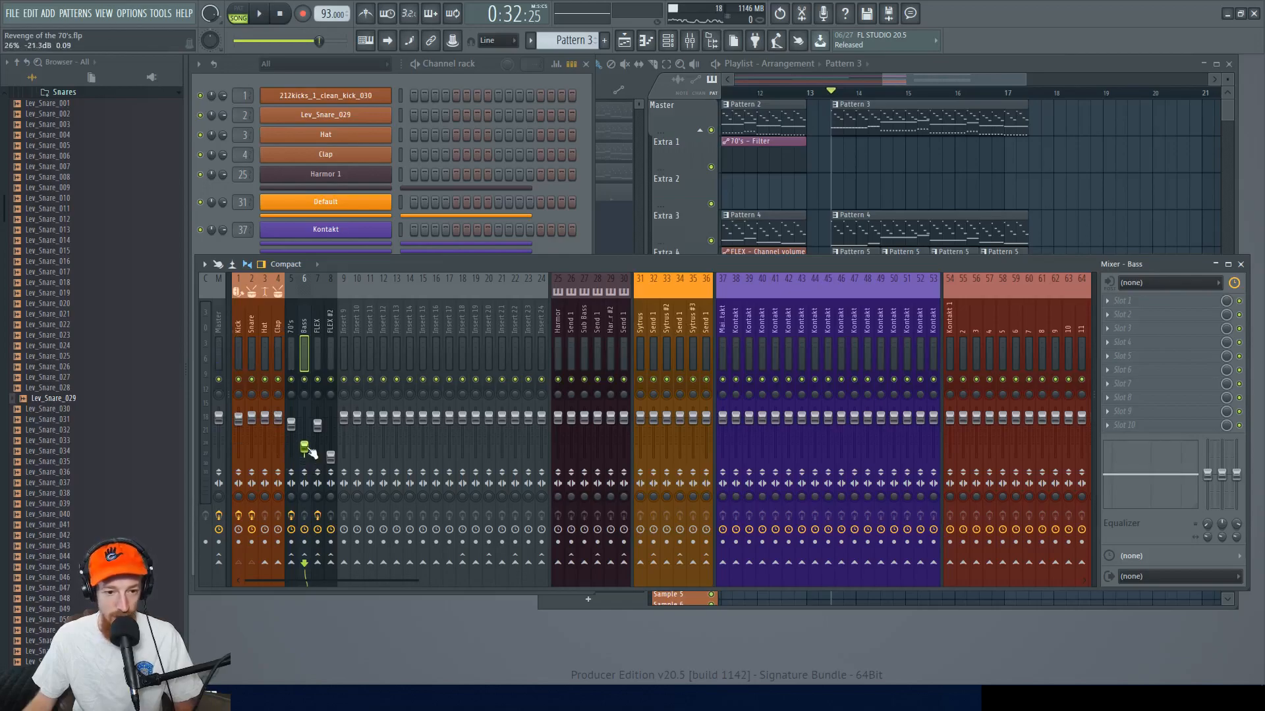
key(space)
drag(307, 449, 310, 433)
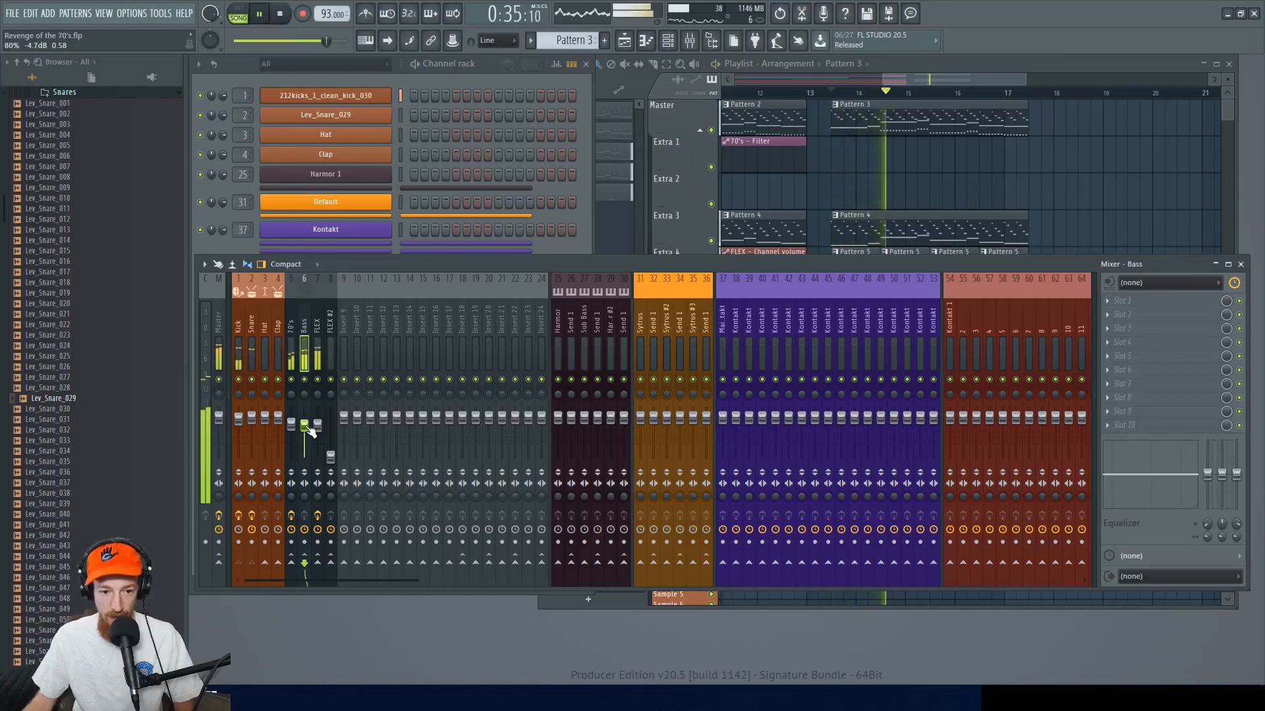
- Raise the FLEX #2 mixer track's level to about -8.5 dB against the playing beat
click(331, 456)
mouse_move(331, 456)
mouse_down()
mouse_move(330, 431)
mouse_move(307, 433)
mouse_move(331, 433)
mouse_up()
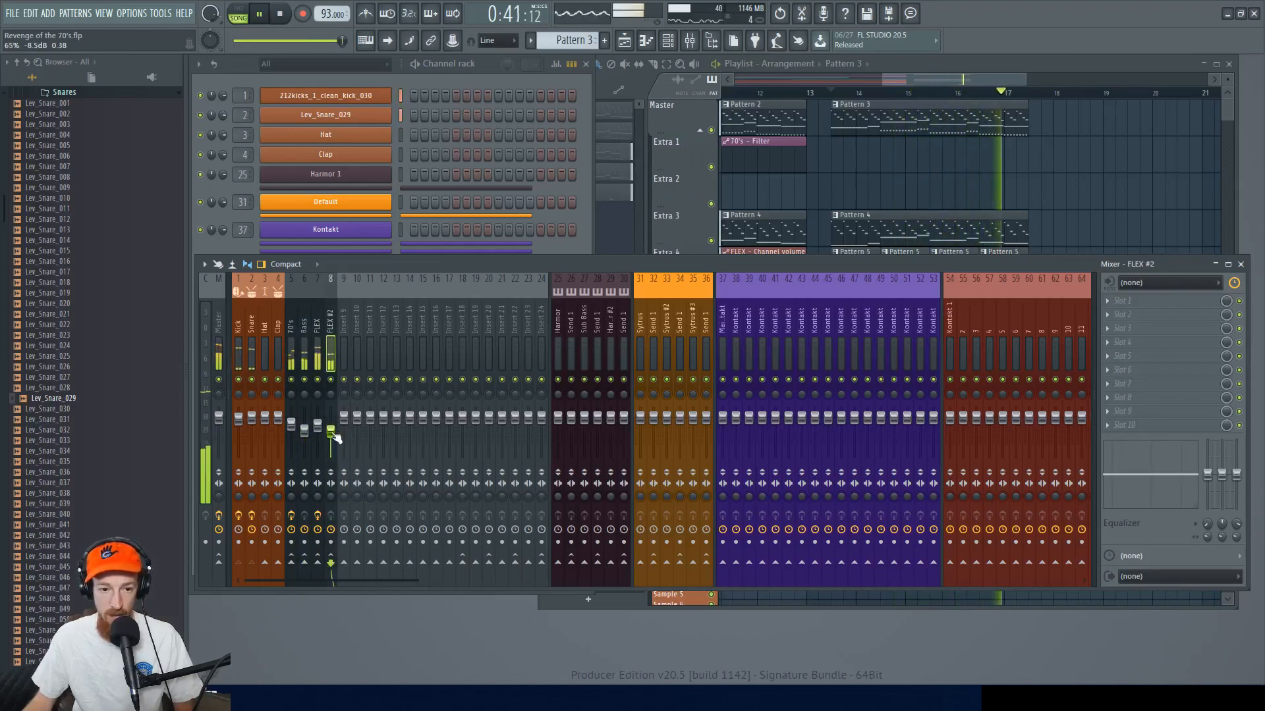
key(space)
- Add a Fruity Limiter to the Bass mixer track in effect slot 2
click(302, 346)
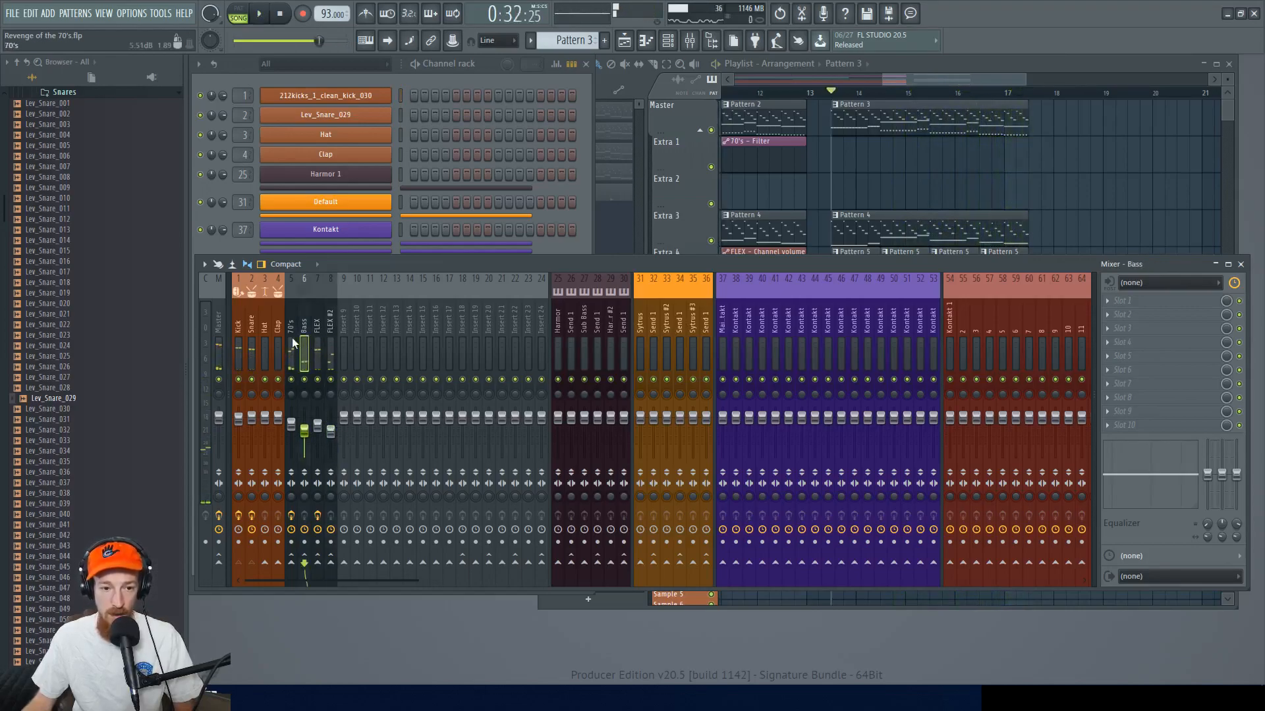
click(243, 382)
click(304, 331)
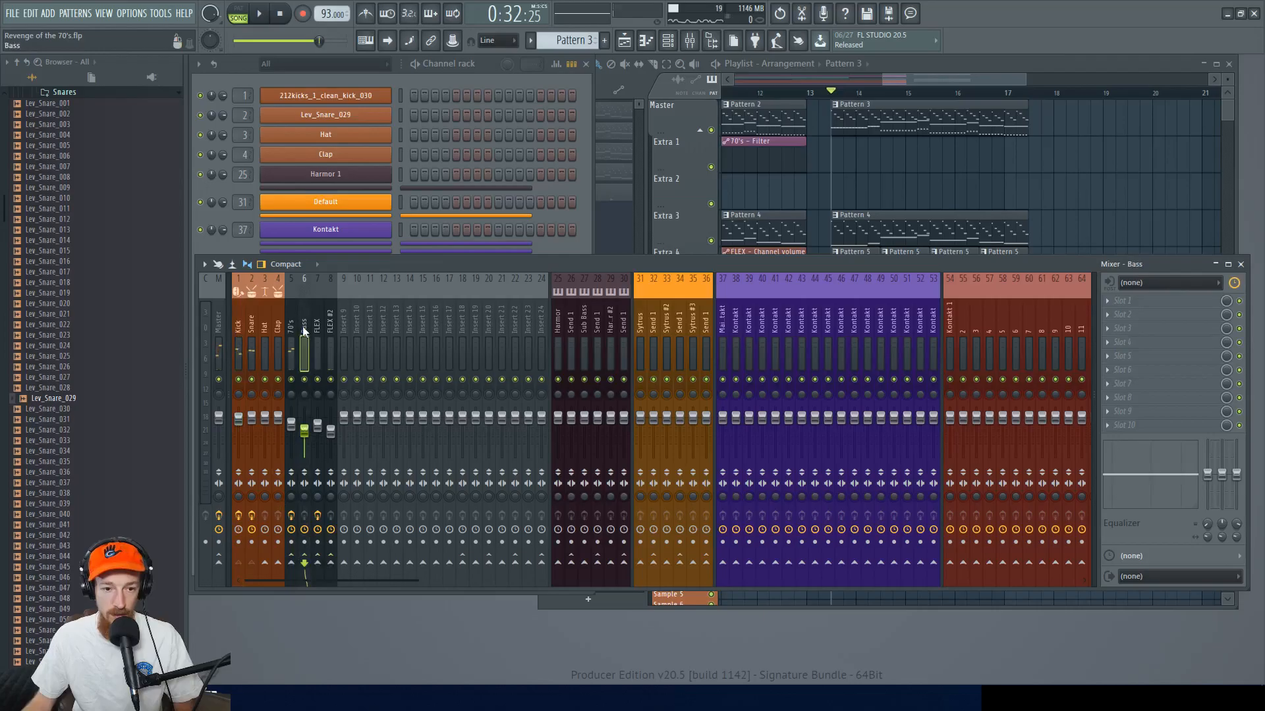
key(F8)
text(fruity)
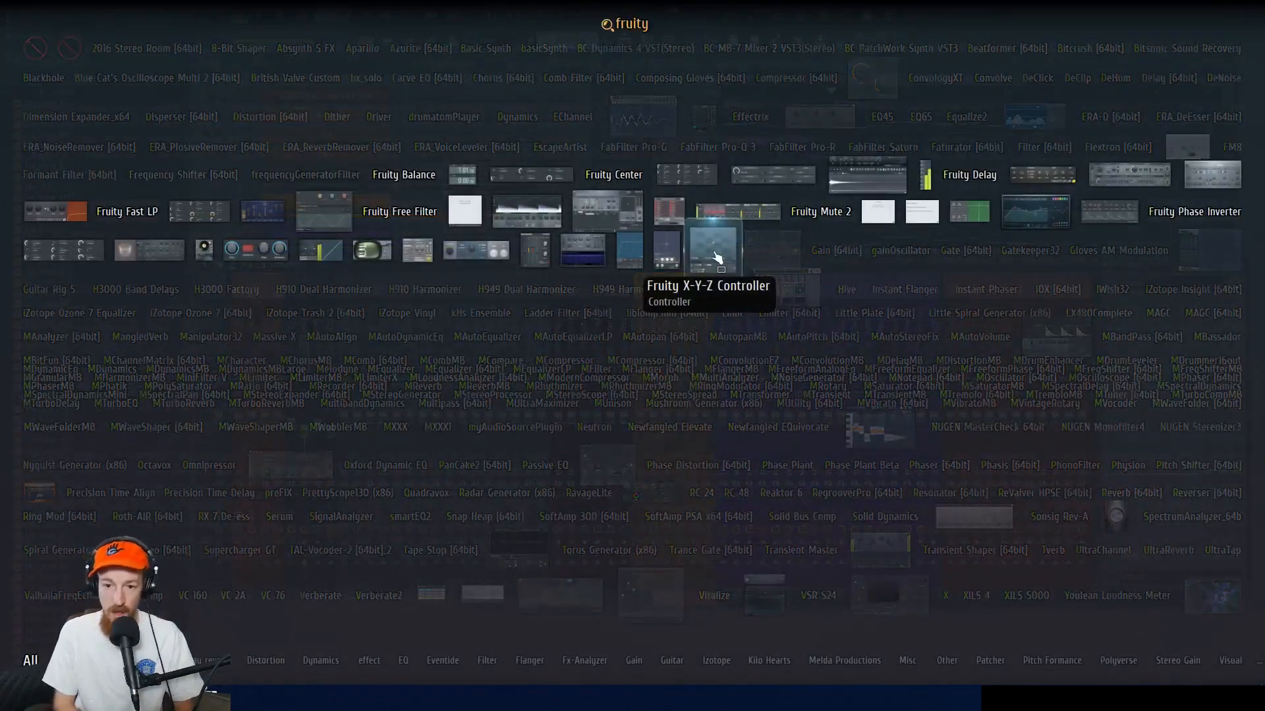
key(BackSpace)
key(BackSpace)
key(BackSpace)
key(BackSpace)
key(BackSpace)
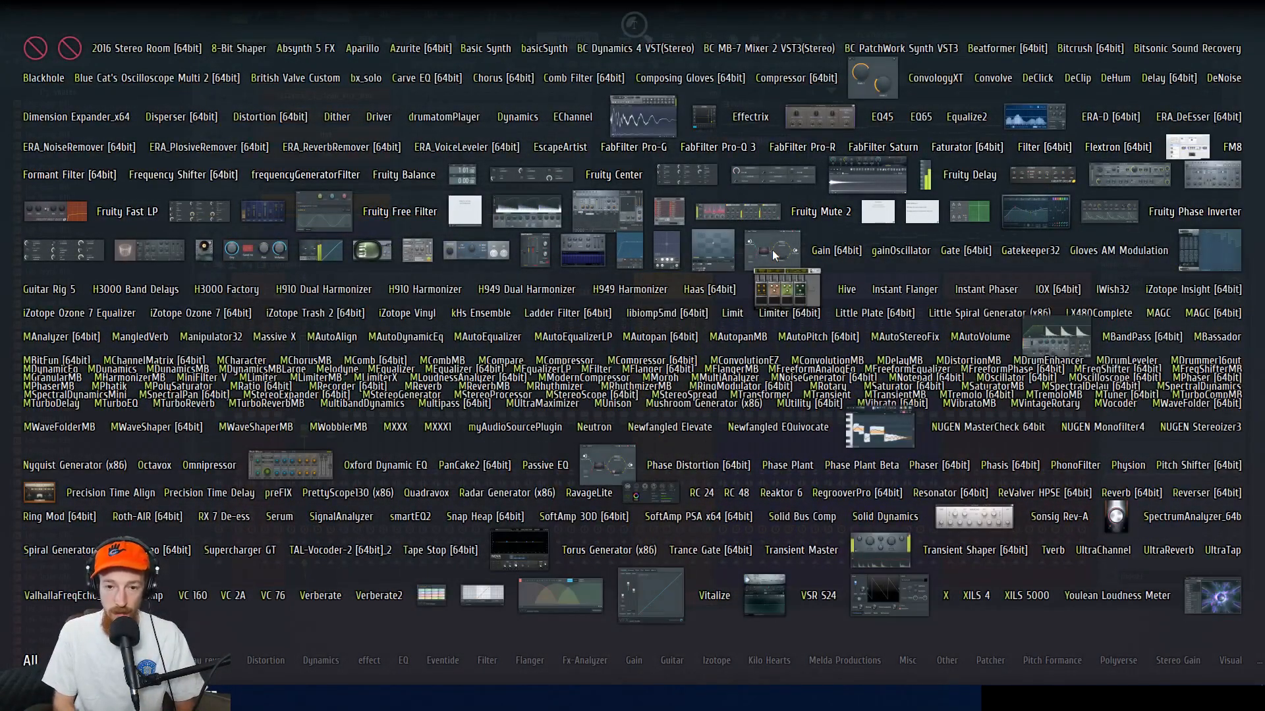
text(fruity limi)
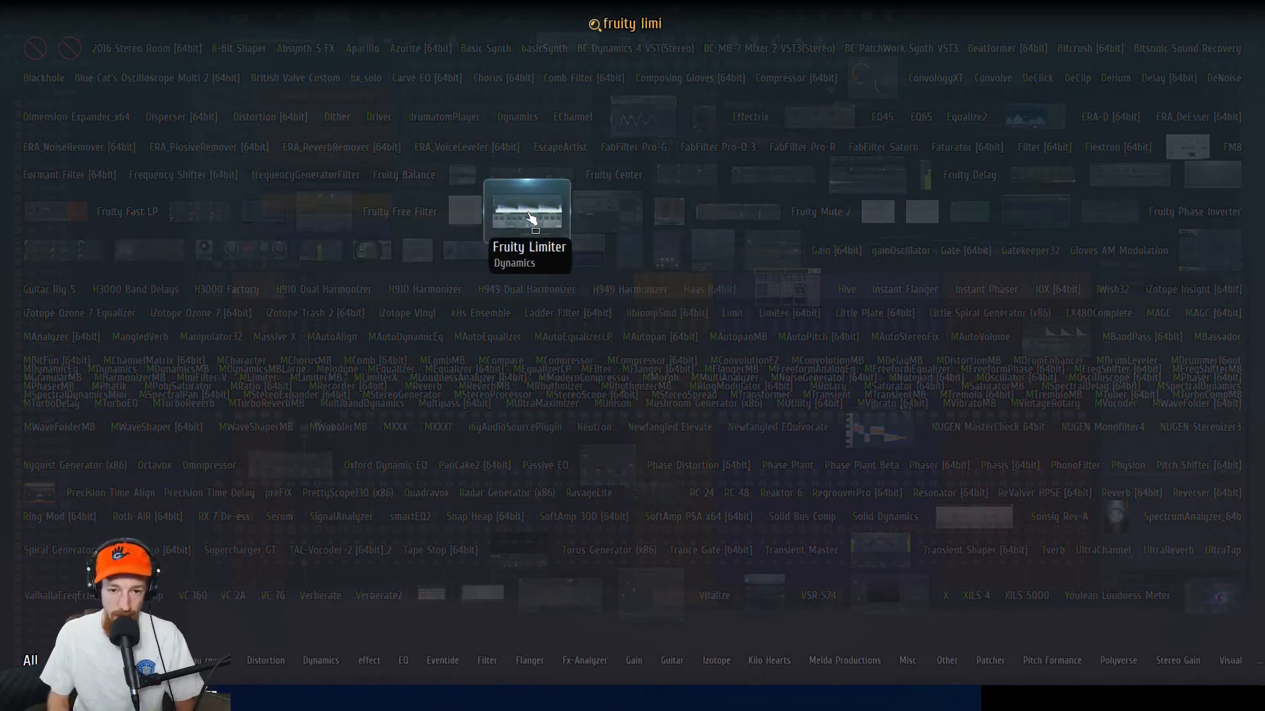
click(530, 217)
- Set the Bass limiter to compressor mode with sidechain input 1, a raised ratio and a threshold of about -20.6 dB
click(442, 439)
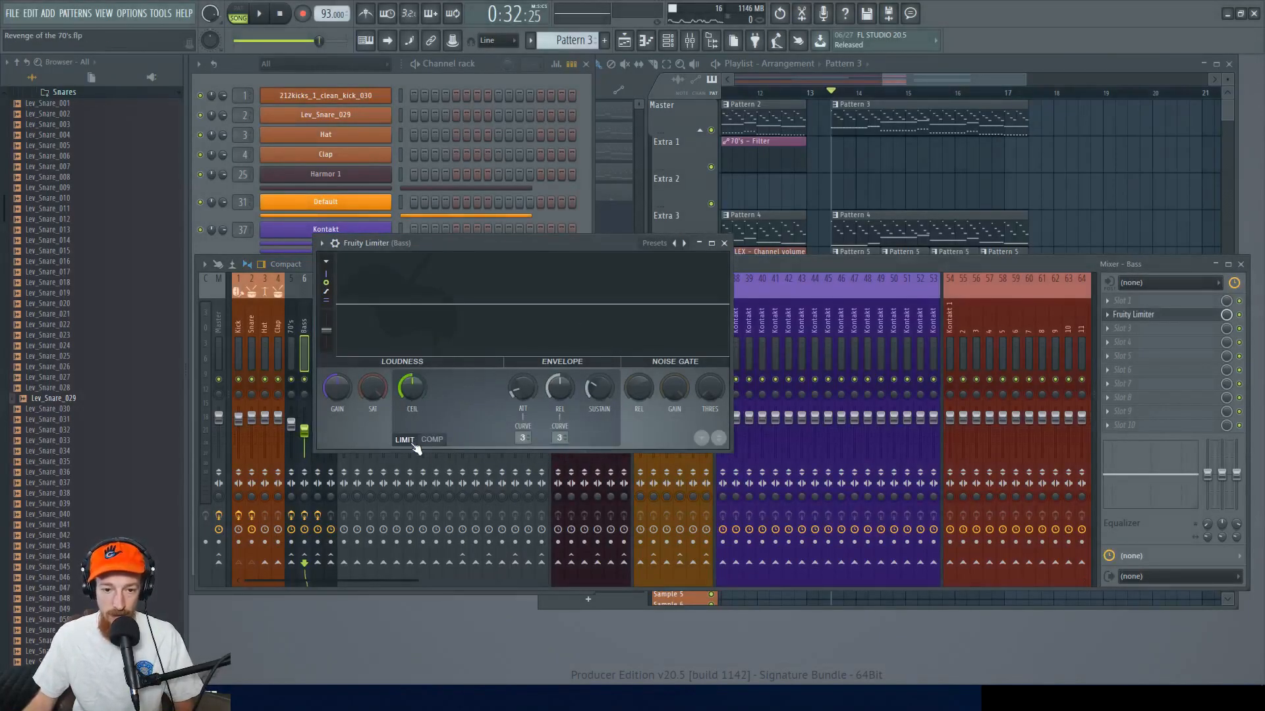
drag(412, 389, 413, 448)
drag(484, 390, 483, 349)
key(space)
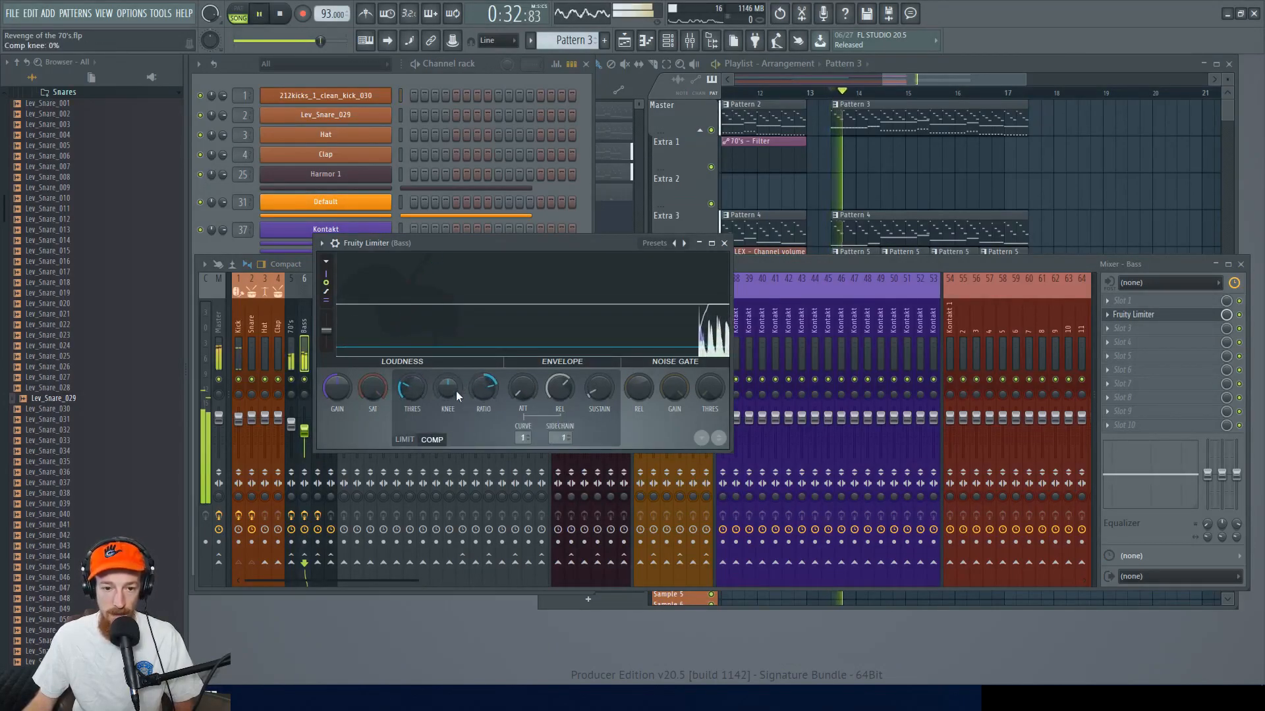
drag(405, 387, 405, 393)
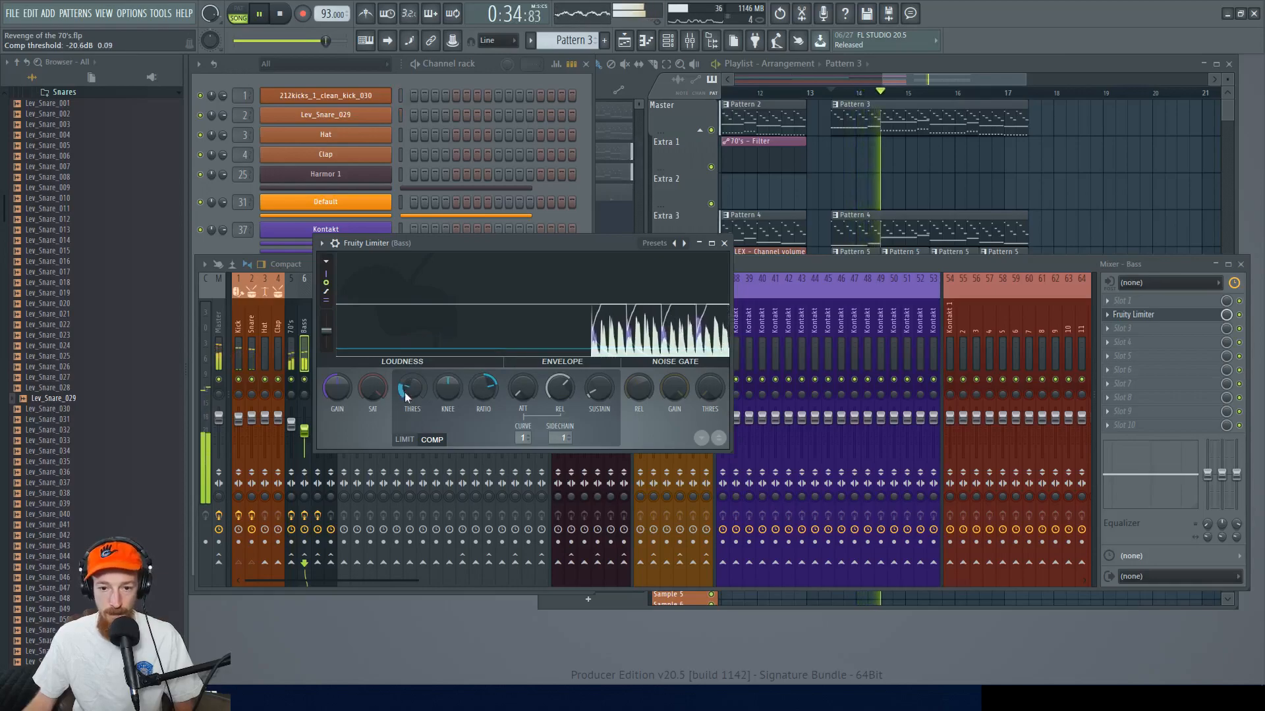
click(725, 244)
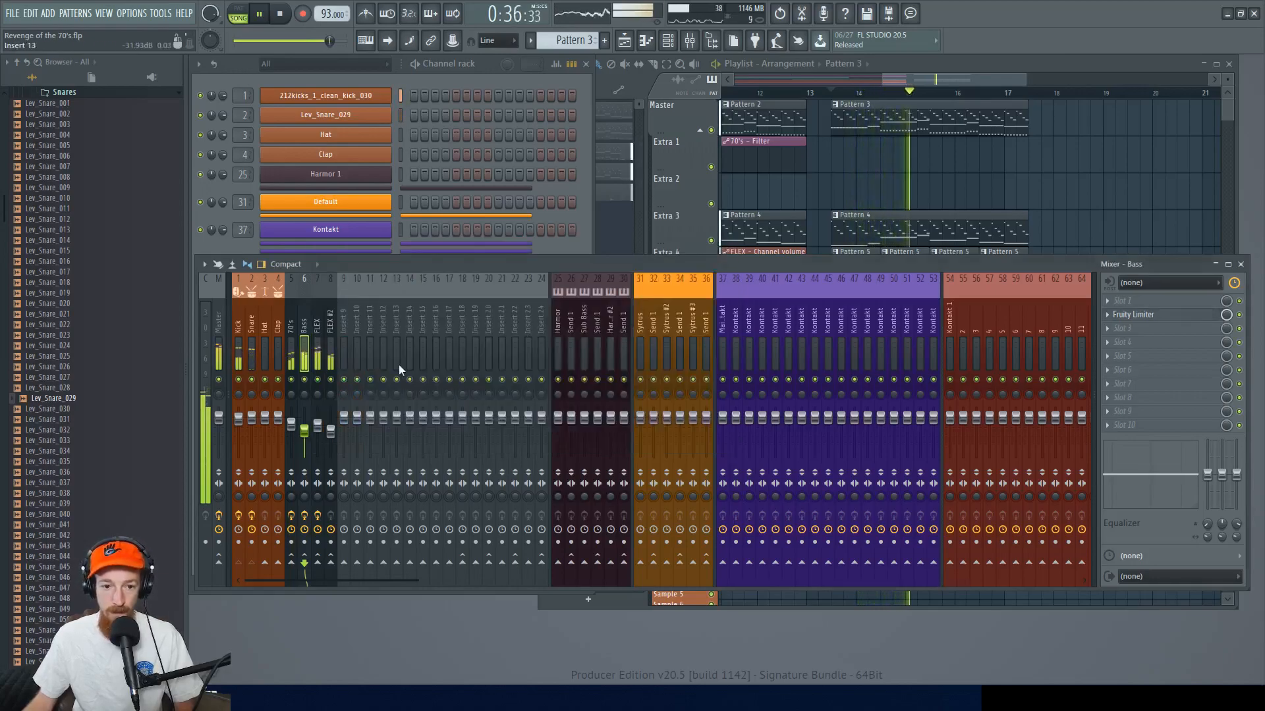
- Add a Fruity Limiter to the FLEX #2 mixer track in effect slot 3
click(322, 326)
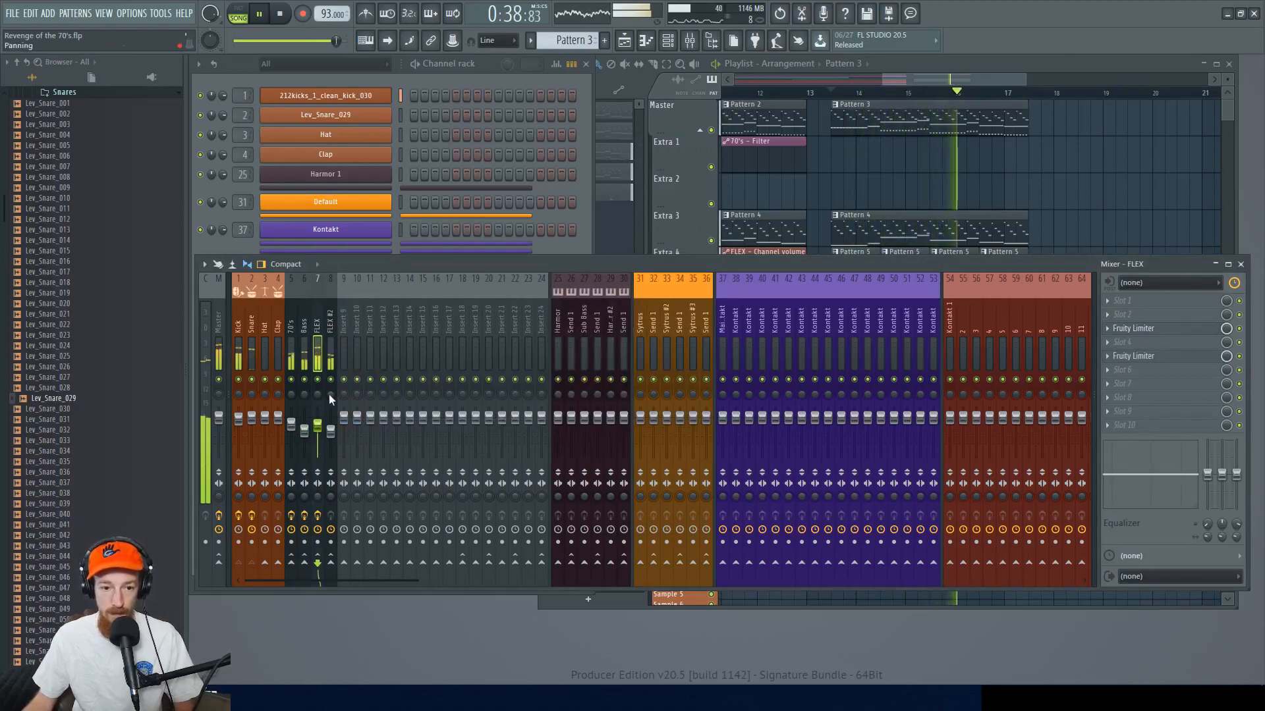
click(332, 327)
middle_click(1164, 324)
text(fruity limi)
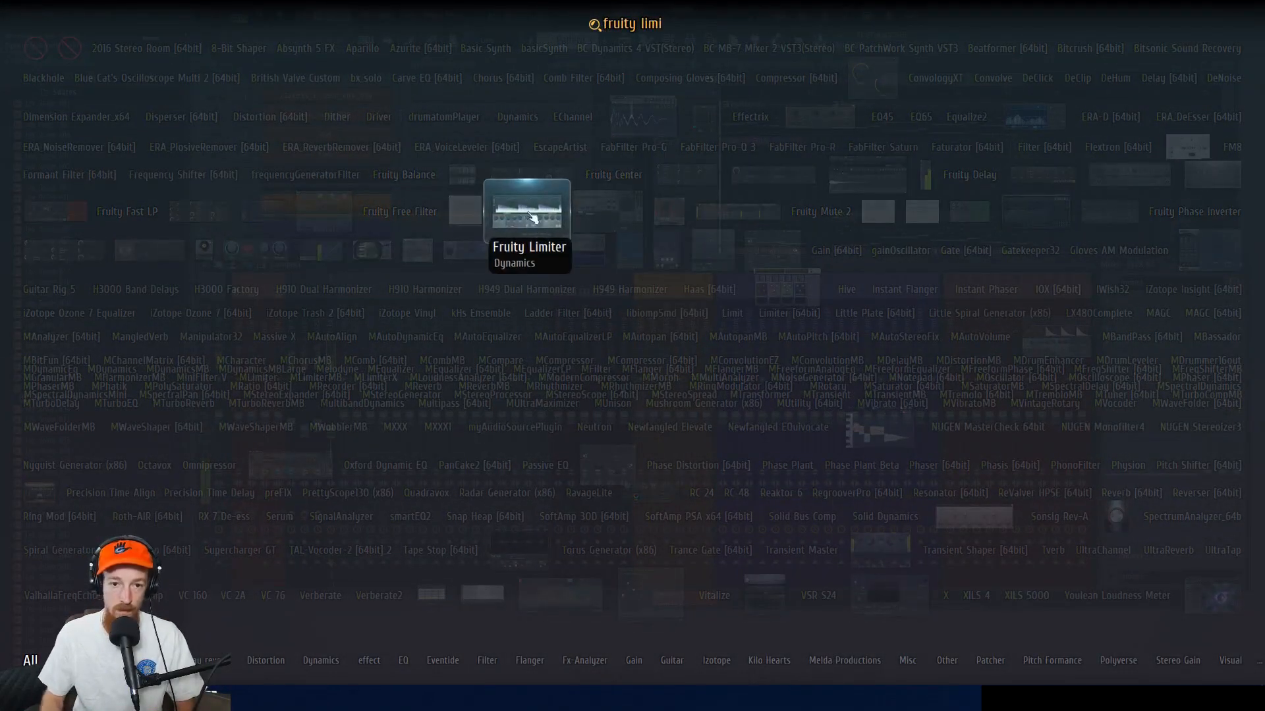
key(Return)
- Set the FLEX #2 limiter to compressor mode with sidechain input 2, a lowered threshold, a raised knee and an adjusted ratio
click(381, 388)
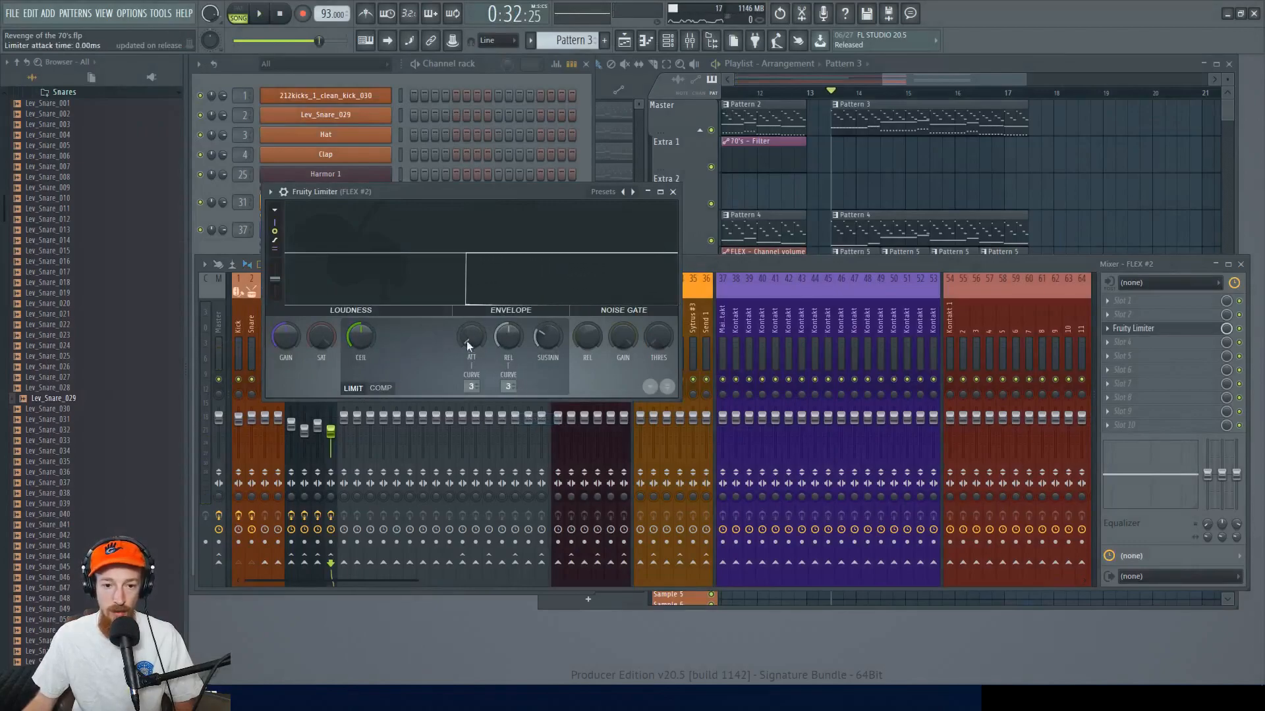
drag(360, 339, 360, 402)
drag(397, 339, 396, 263)
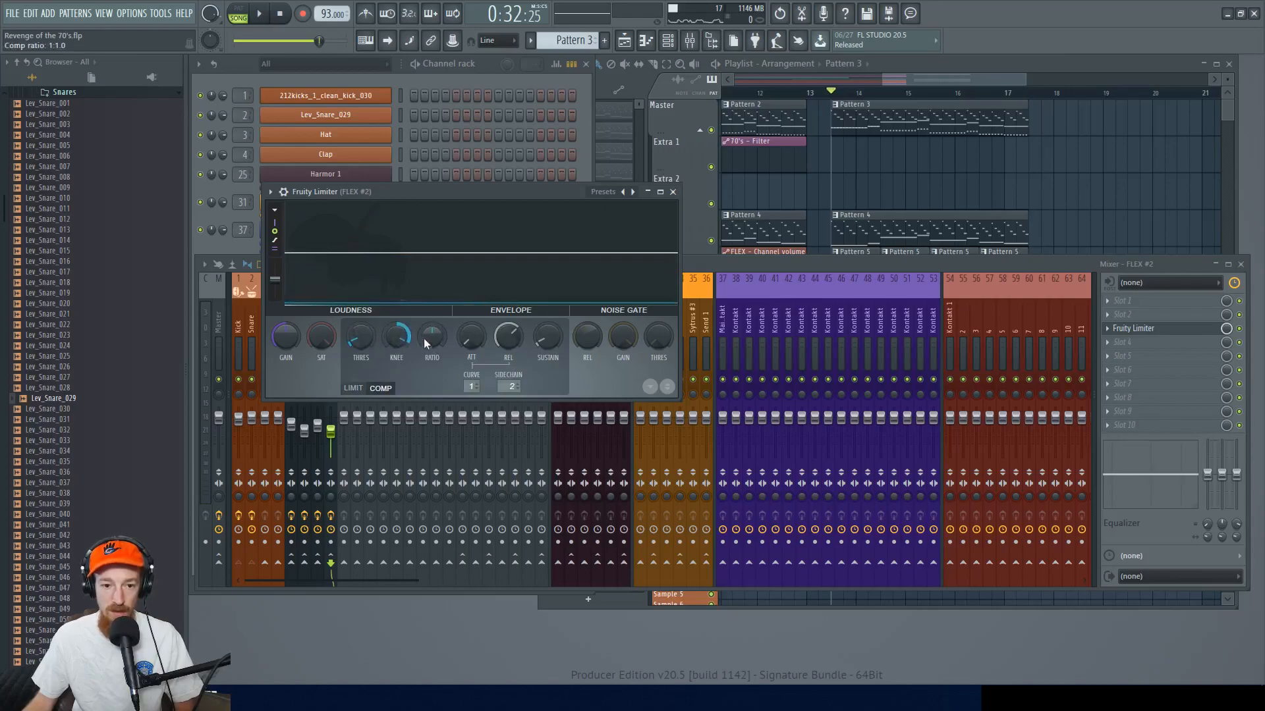
key(space)
mouse_move(443, 338)
mouse_down()
mouse_move(443, 352)
mouse_move(399, 355)
mouse_move(432, 331)
mouse_up()
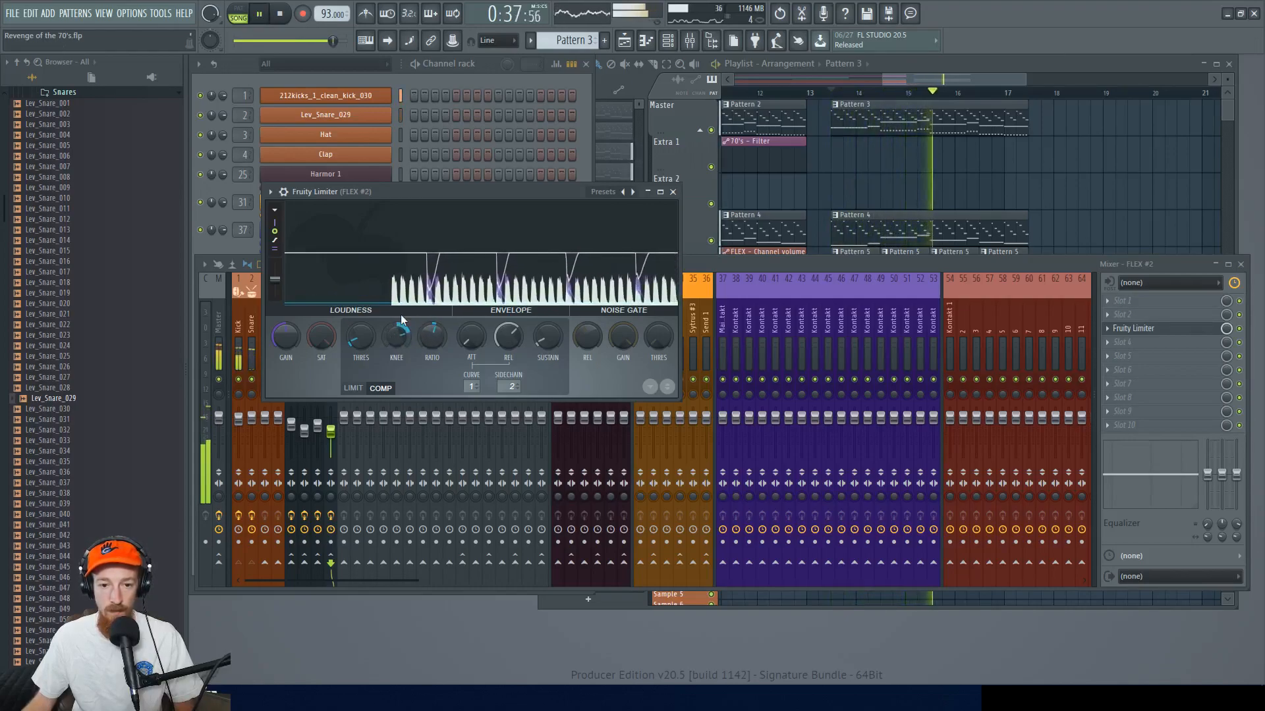
key(space)
key(Escape)
click(309, 337)
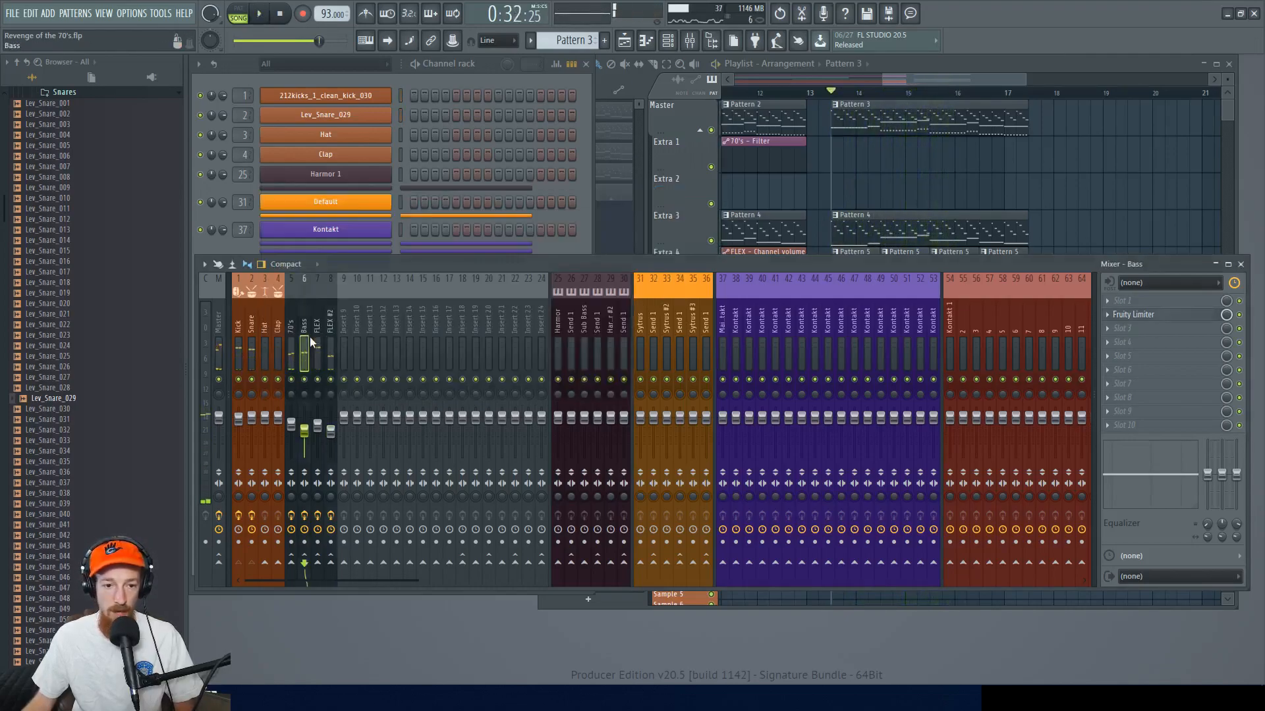
click(1149, 321)
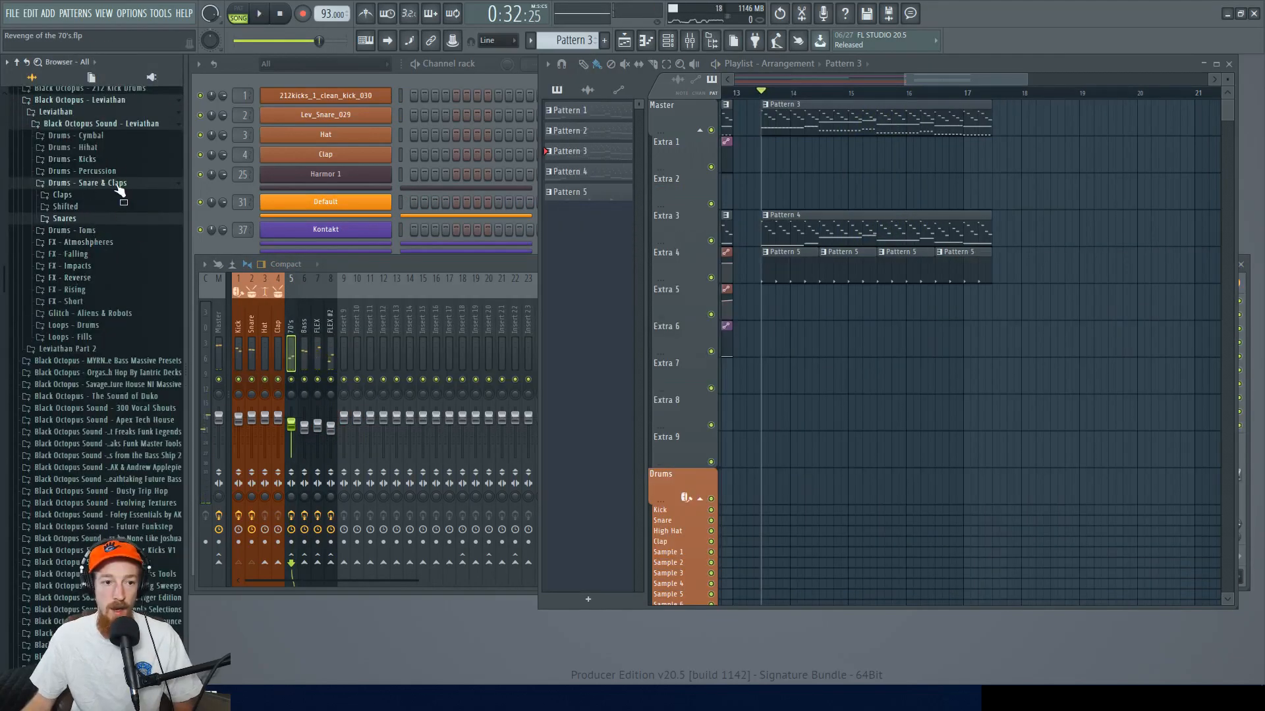
- Load the Lev_Ohh_014 sample from the Leviathan open hi-hat folder onto the Hat channel
click(120, 187)
scroll(86, 264, up, 4)
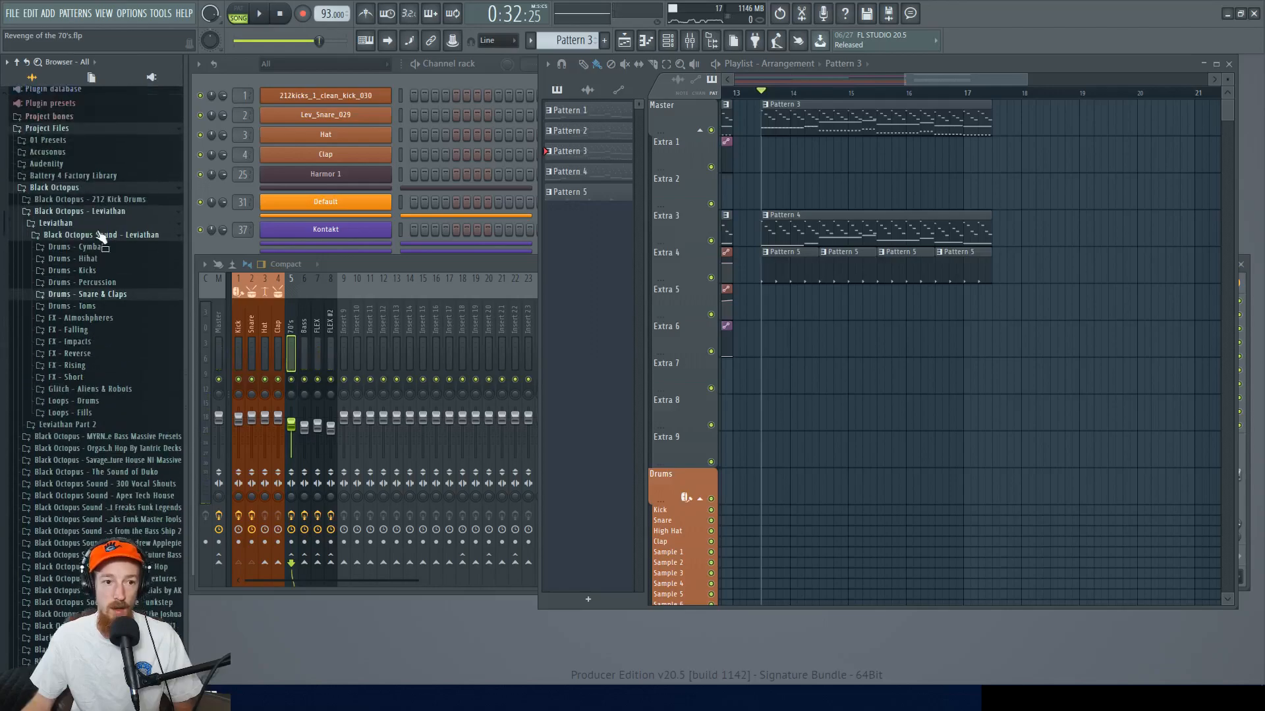
click(113, 273)
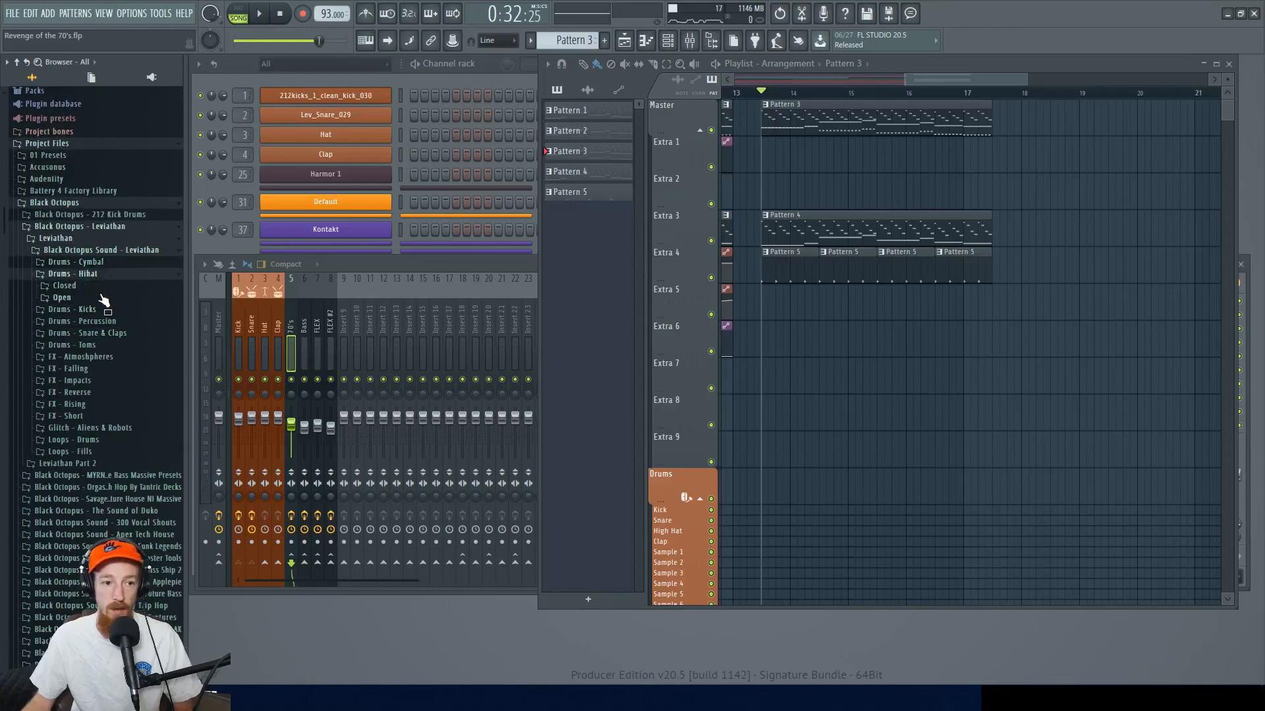
click(103, 300)
click(103, 338)
click(48, 242)
drag(50, 249, 377, 132)
- Audition more open hi-hat samples in the Leviathan folder and load Lev_Ohh_064 onto the Clap channel
click(49, 251)
click(47, 262)
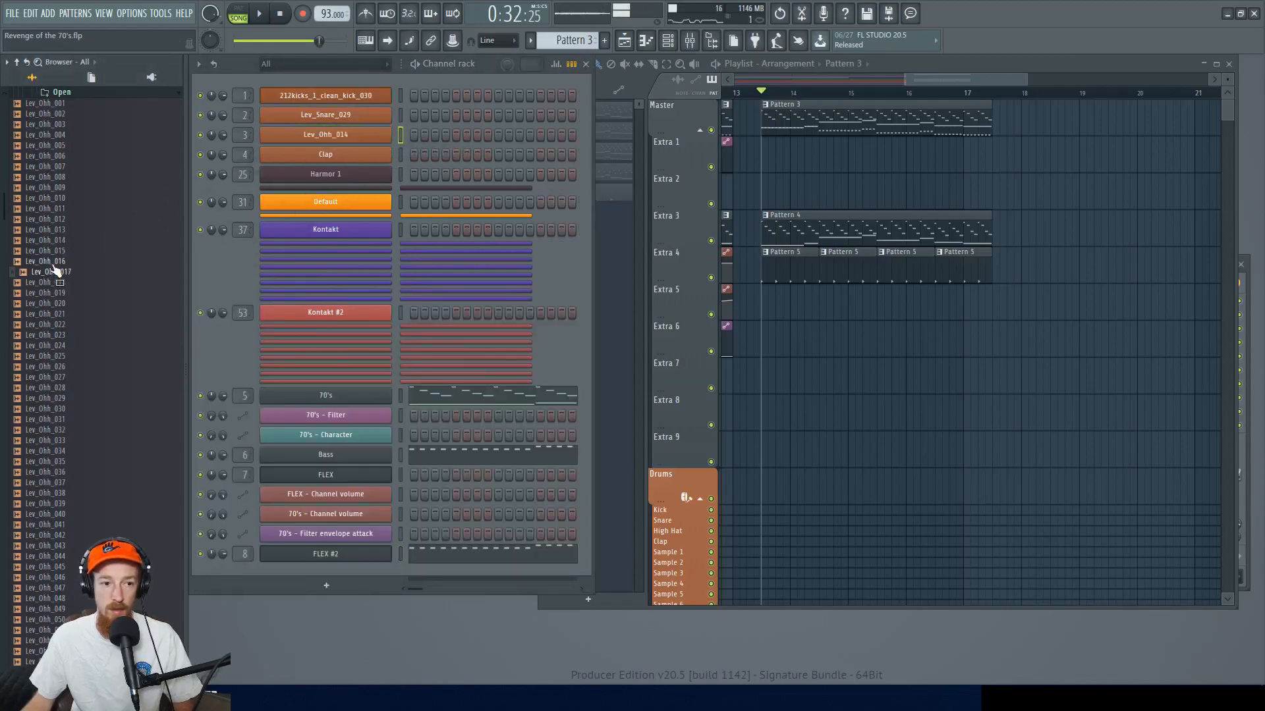
scroll(72, 233, up, 2)
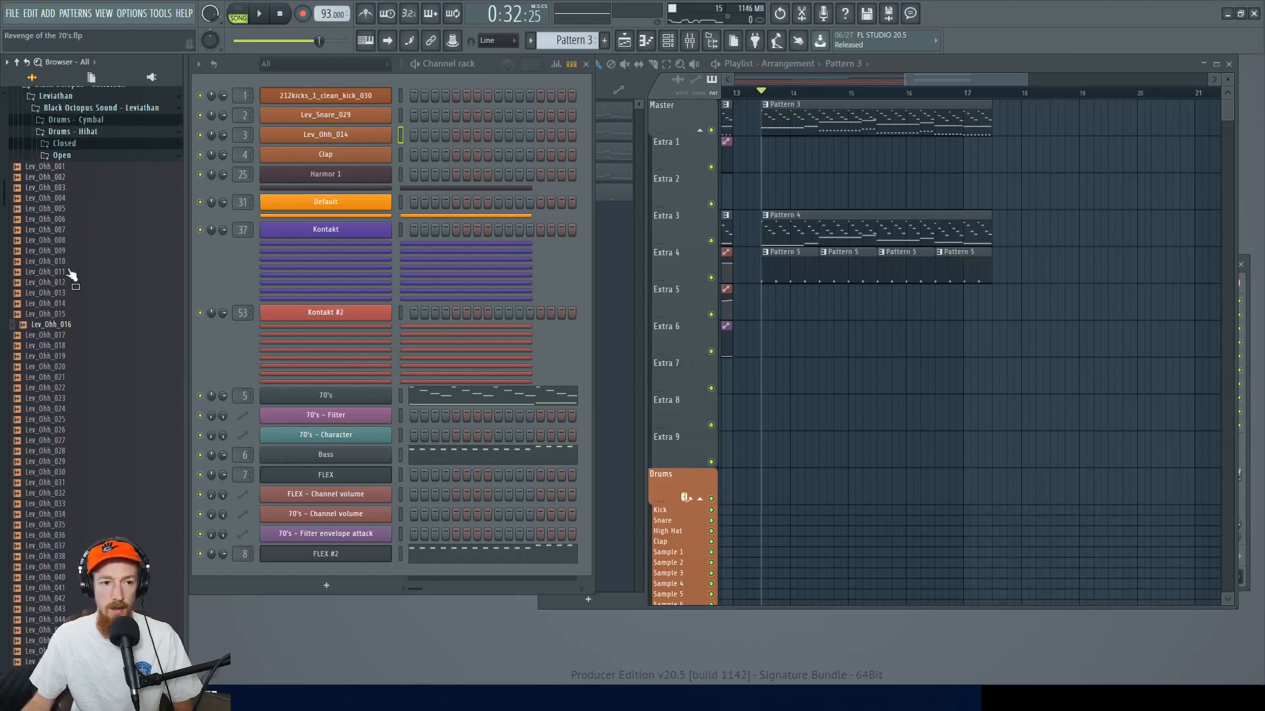
scroll(72, 275, down, 2)
click(68, 429)
click(69, 461)
click(59, 472)
click(48, 483)
scroll(90, 398, down, 6)
click(56, 367)
click(56, 409)
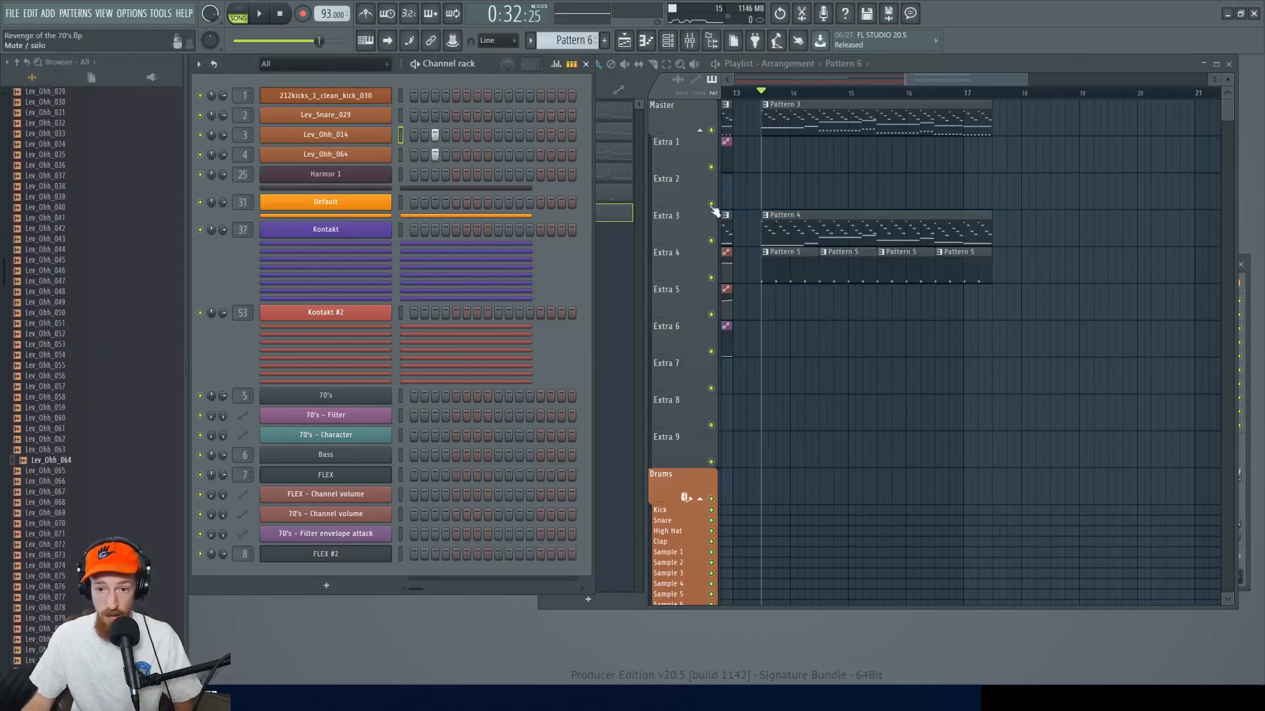
- Place Pattern 6 on the Extra 5 track and program Lev_Ohh_014 on steps 3, 7, 11 and 15 and Lev_Ohh_064 on steps 3 and 11
click(761, 315)
key(space)
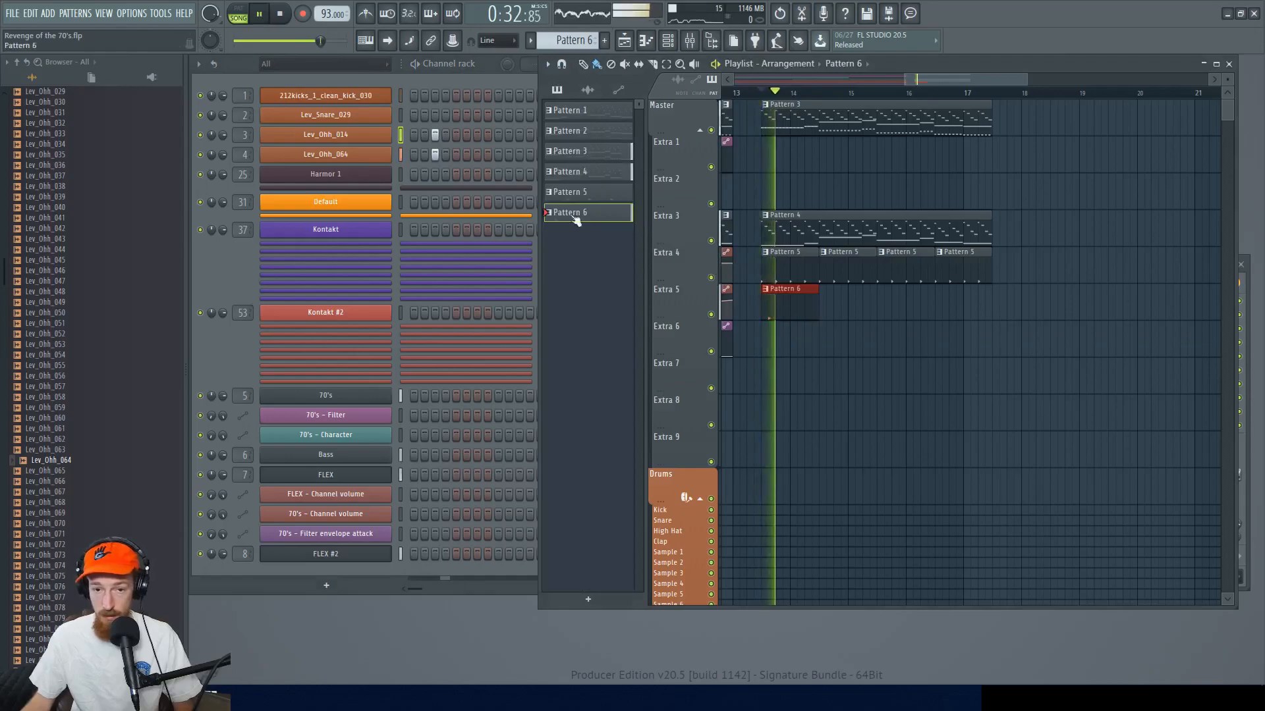
click(477, 134)
click(477, 154)
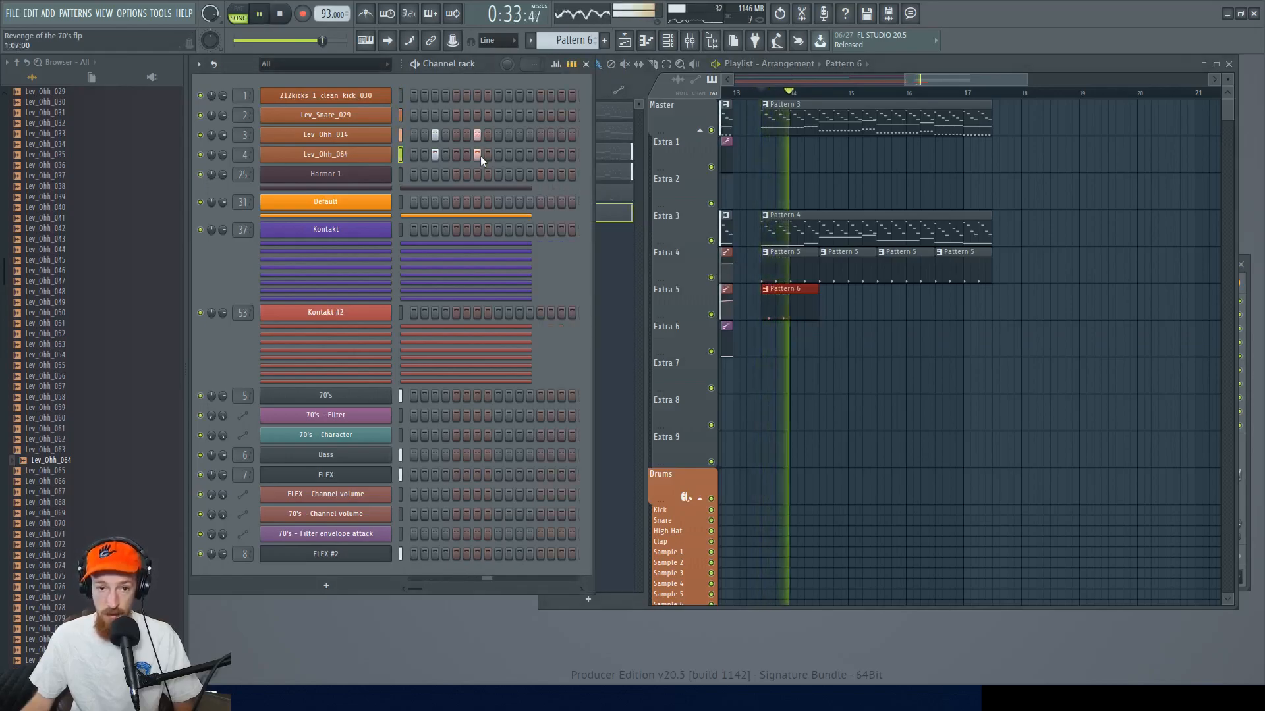
click(475, 134)
click(477, 154)
click(519, 134)
click(519, 154)
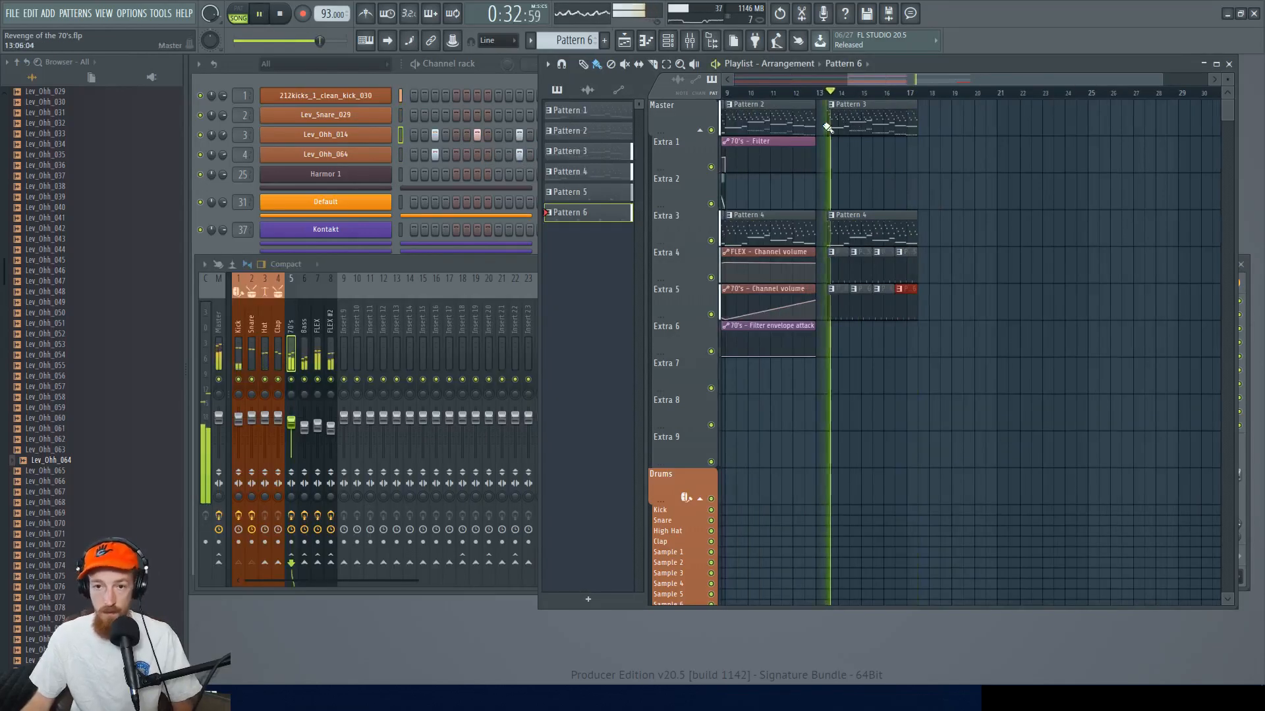
- Duplicate the section with Patterns 3, 4, 5 and 6 directly after itself in the playlist
drag(837, 106, 1074, 437)
key(space)
drag(869, 226, 962, 226)
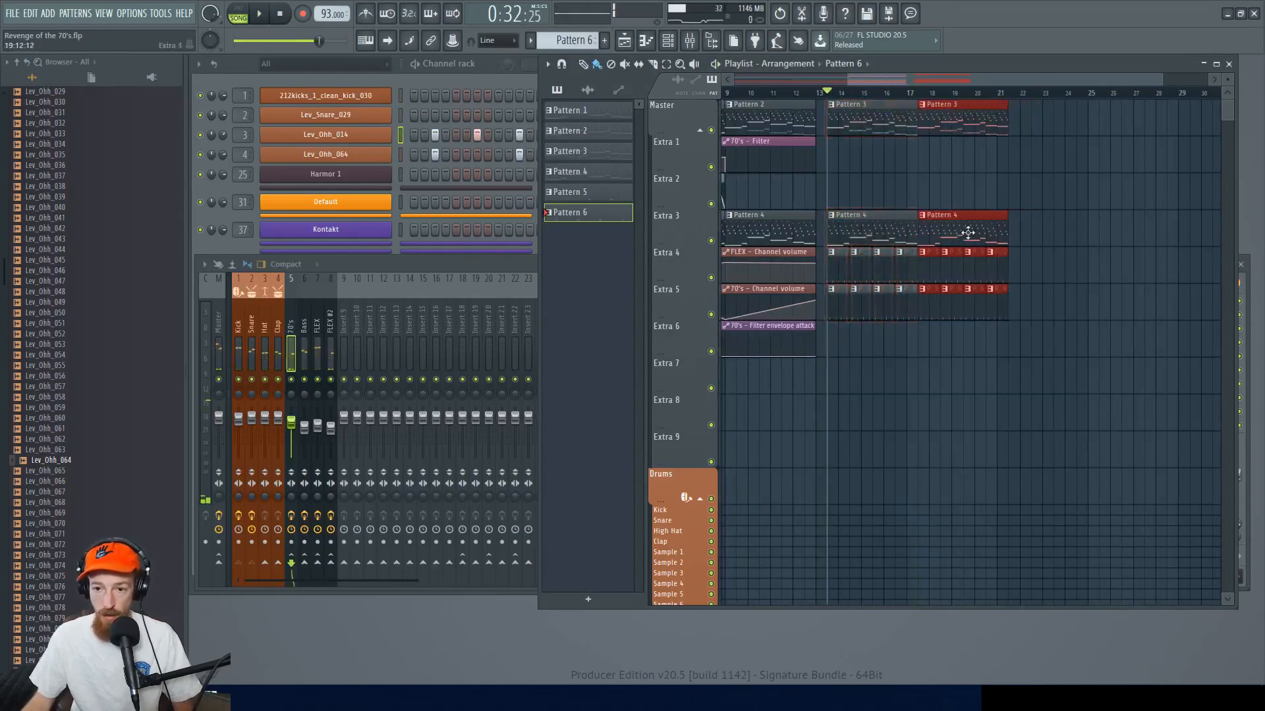
ctrl+click(934, 167)
scroll(816, 200, up, 3)
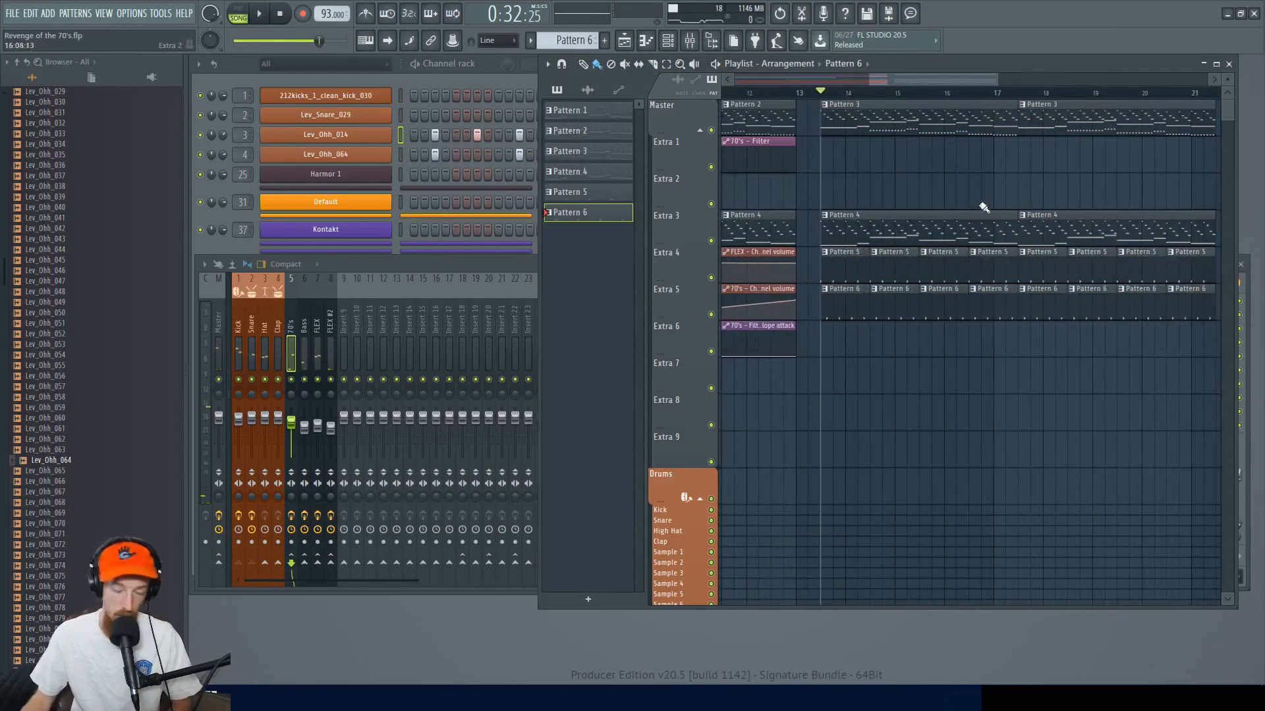
drag(952, 81, 965, 80)
scroll(925, 165, down, 2)
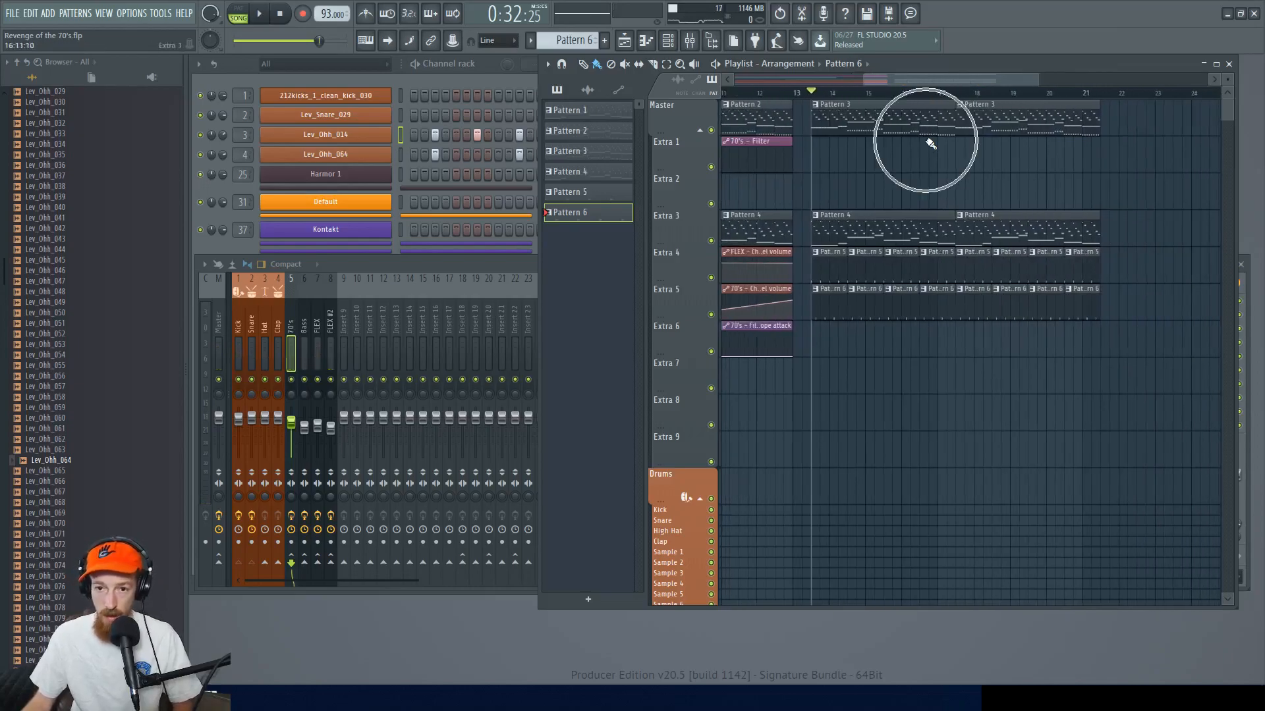
- Add a new FLEX instrument channel to the channel rack and move its window up to show the full interface
click(243, 66)
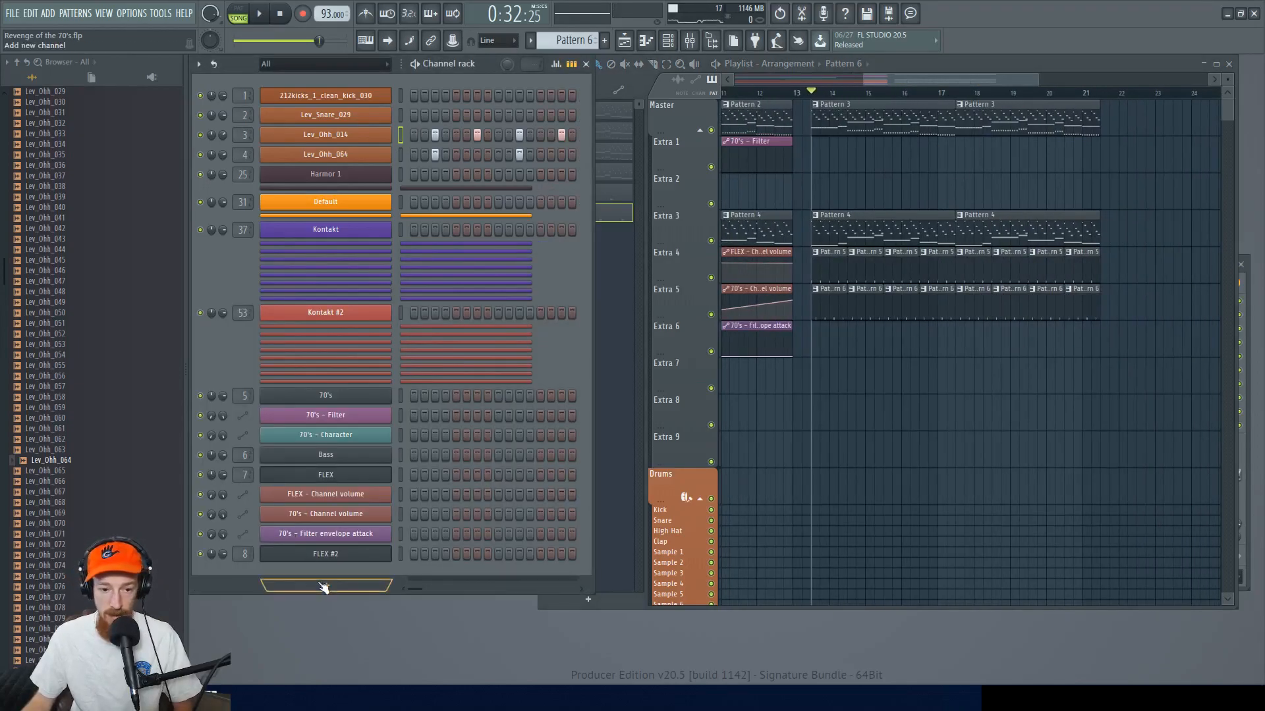
click(343, 590)
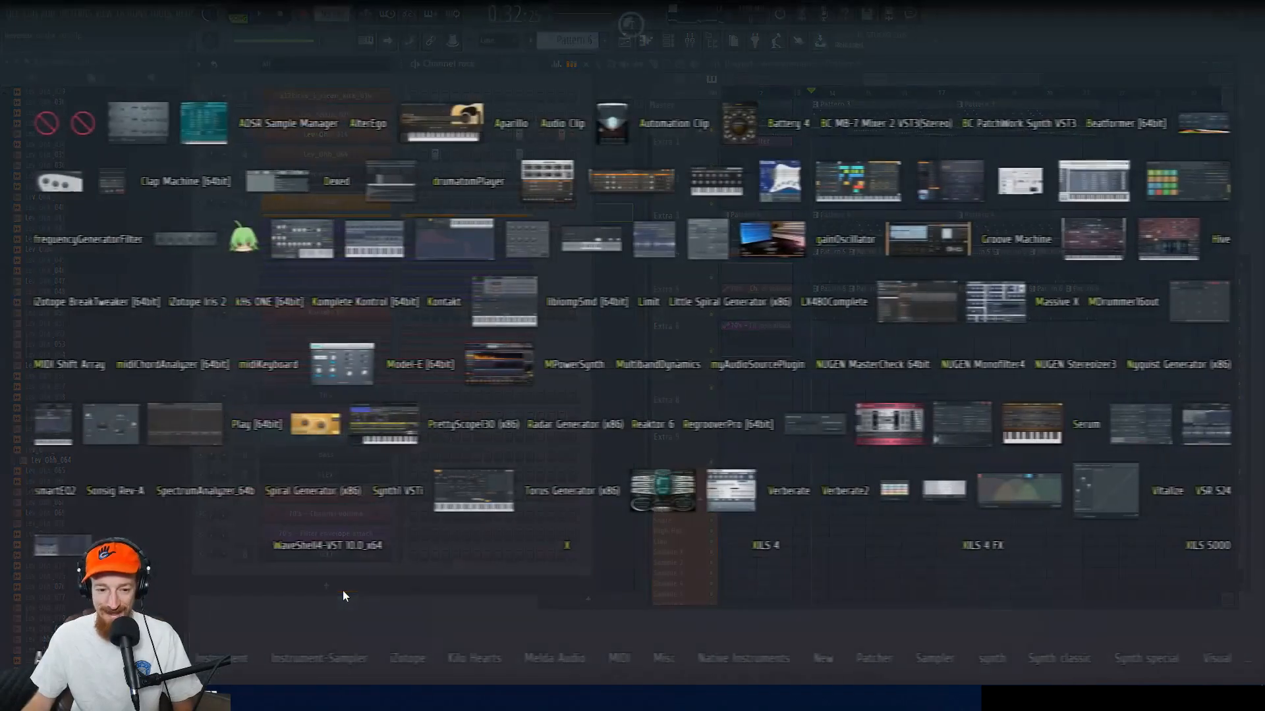
text(felx)
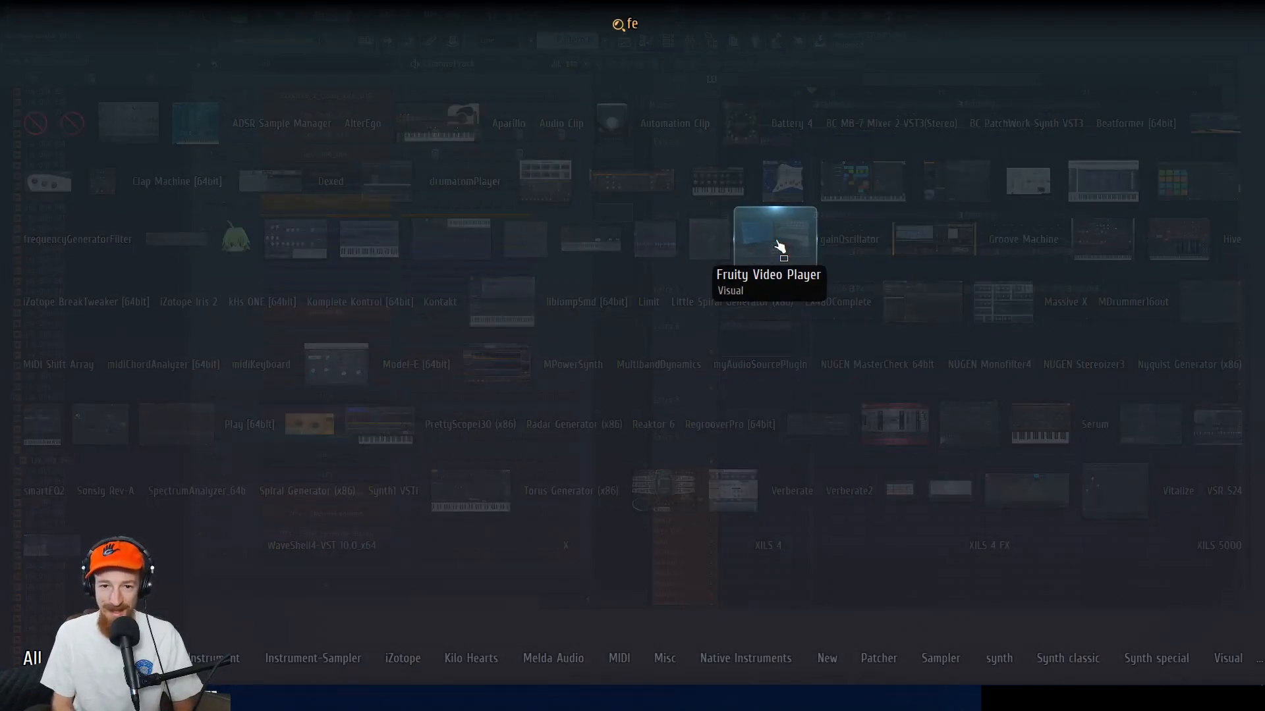
key(BackSpace)
text(lex)
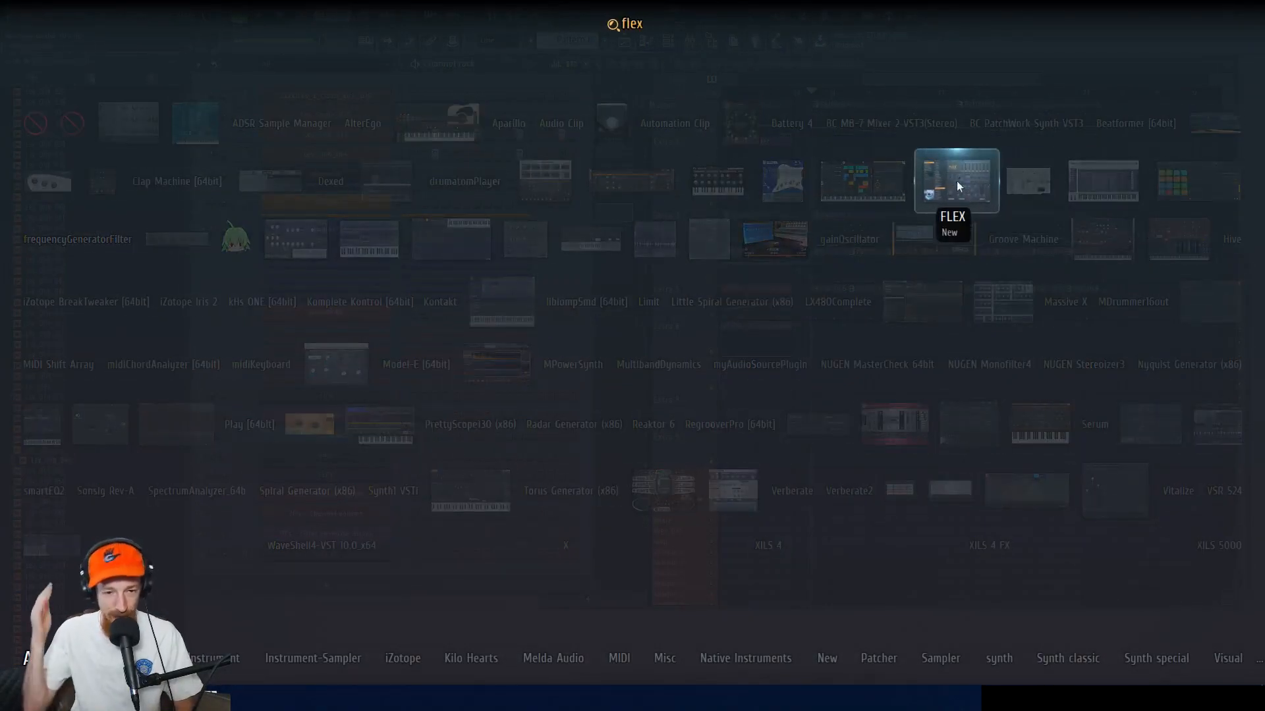
click(957, 182)
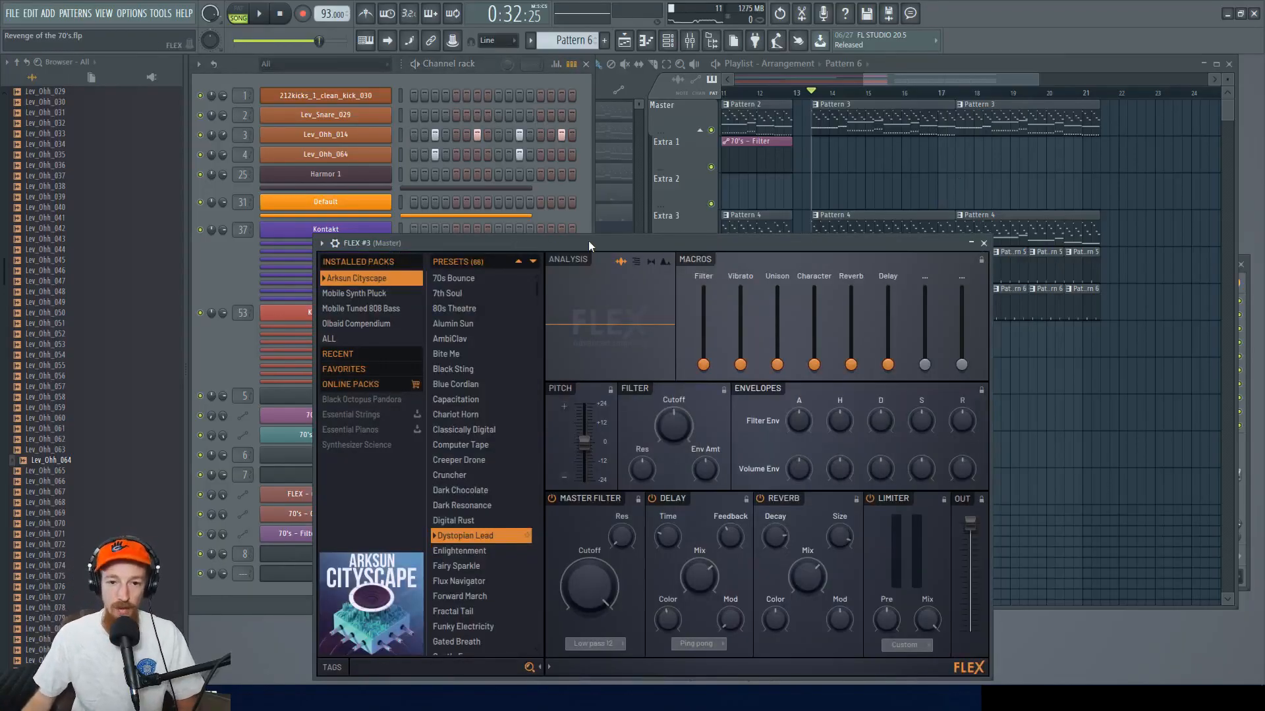
drag(588, 240, 587, 179)
- Audition presets in the Arksun Cityscape pack, including Bite Me and Blue Cordian
click(461, 291)
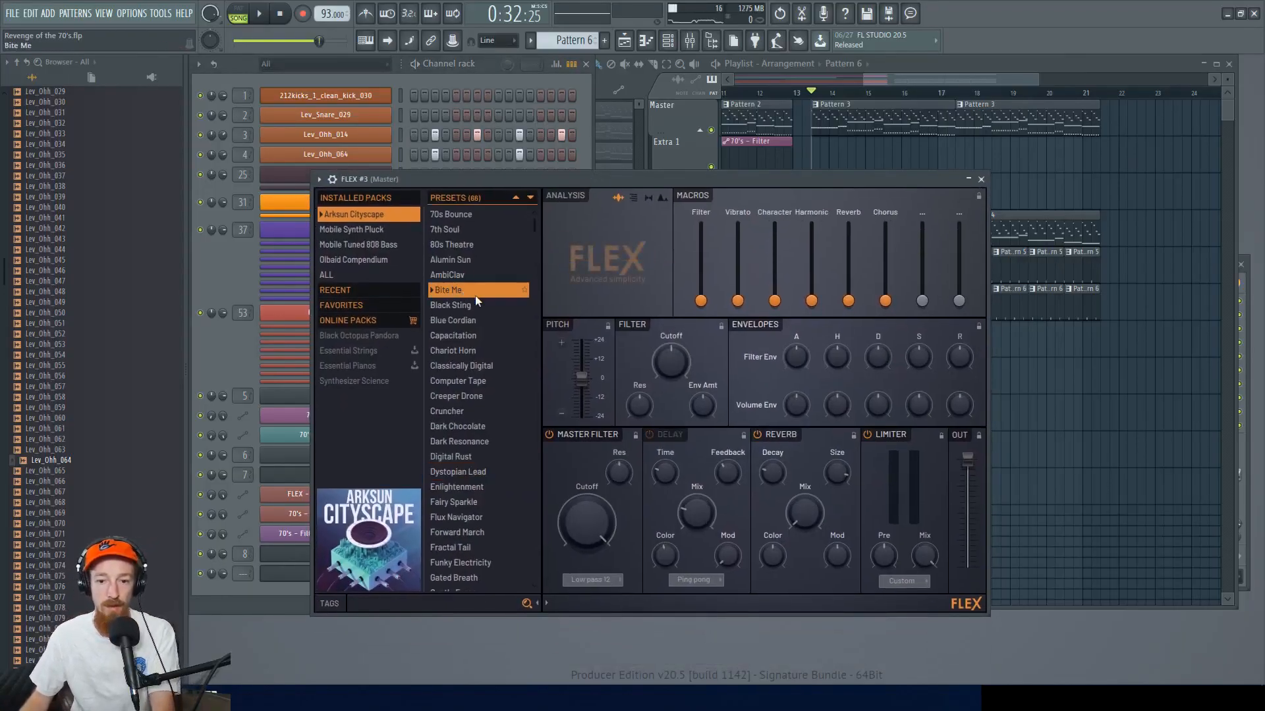
click(456, 322)
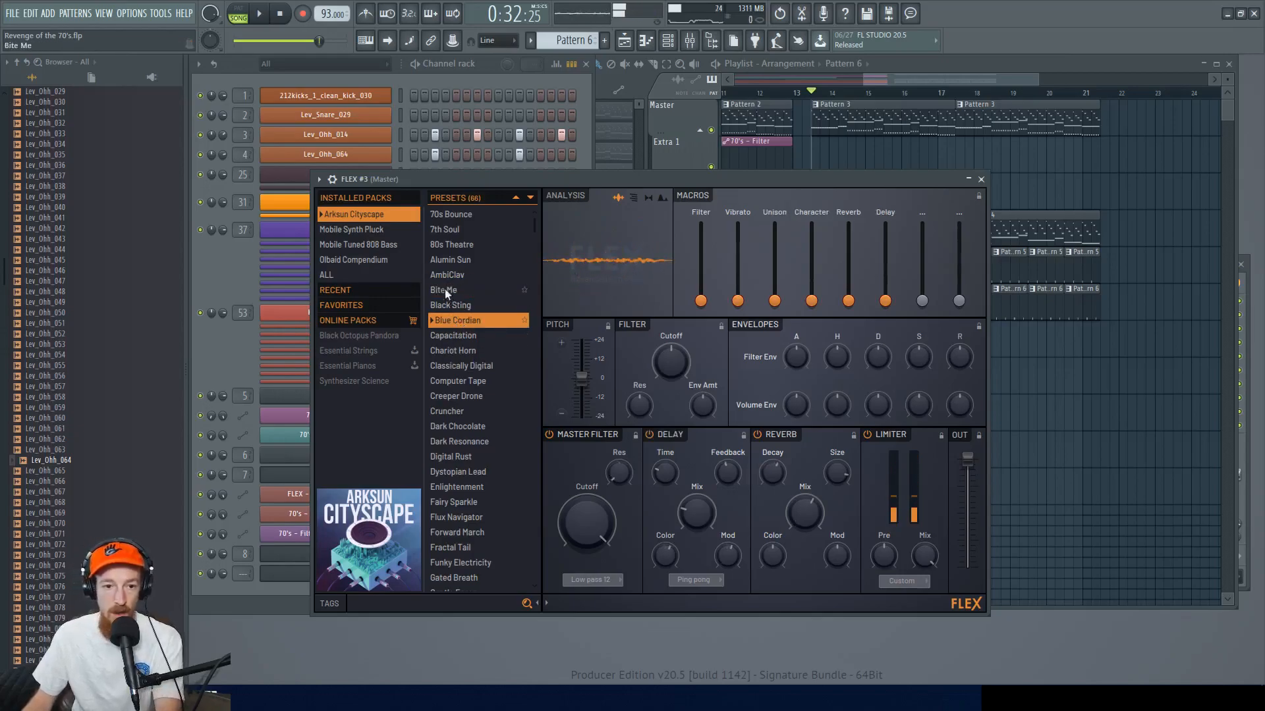
scroll(471, 353, down, 4)
scroll(474, 299, up, 4)
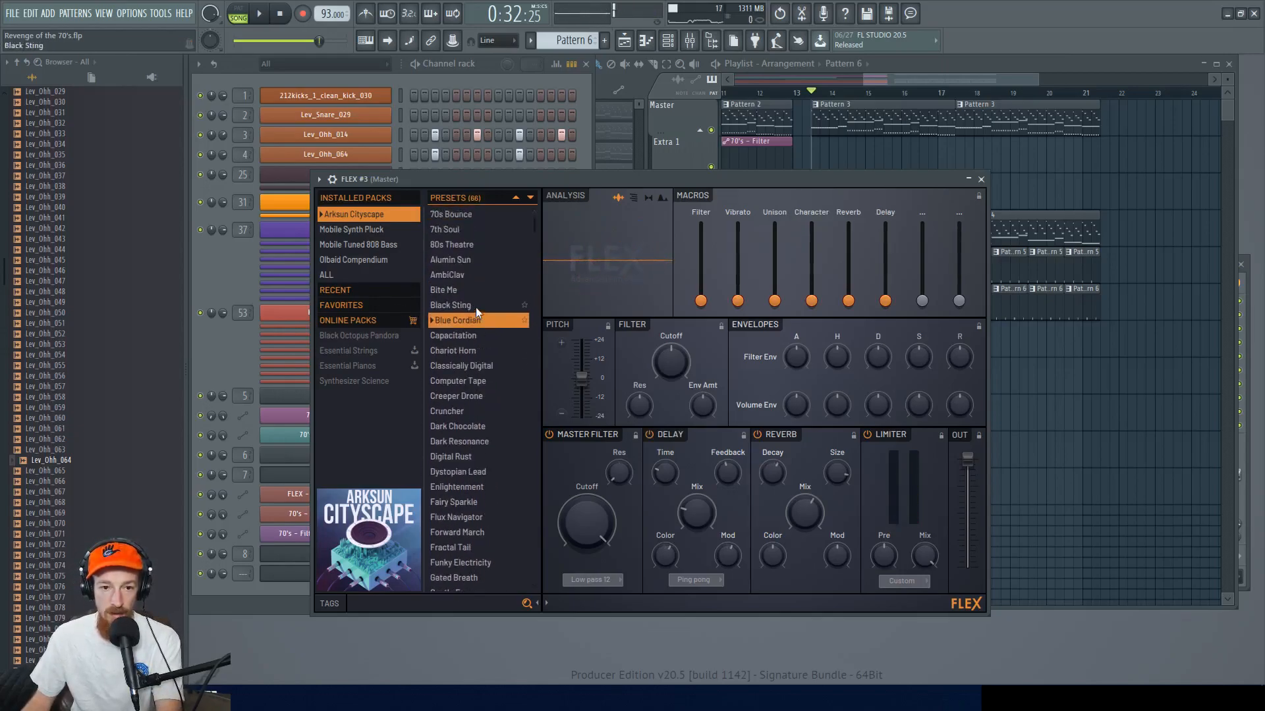
scroll(470, 316, down, 4)
click(457, 330)
- Browse the other FLEX preset packs and audition Beautiful Chaos and Arrival Intro from Olbaid Compendium
click(354, 229)
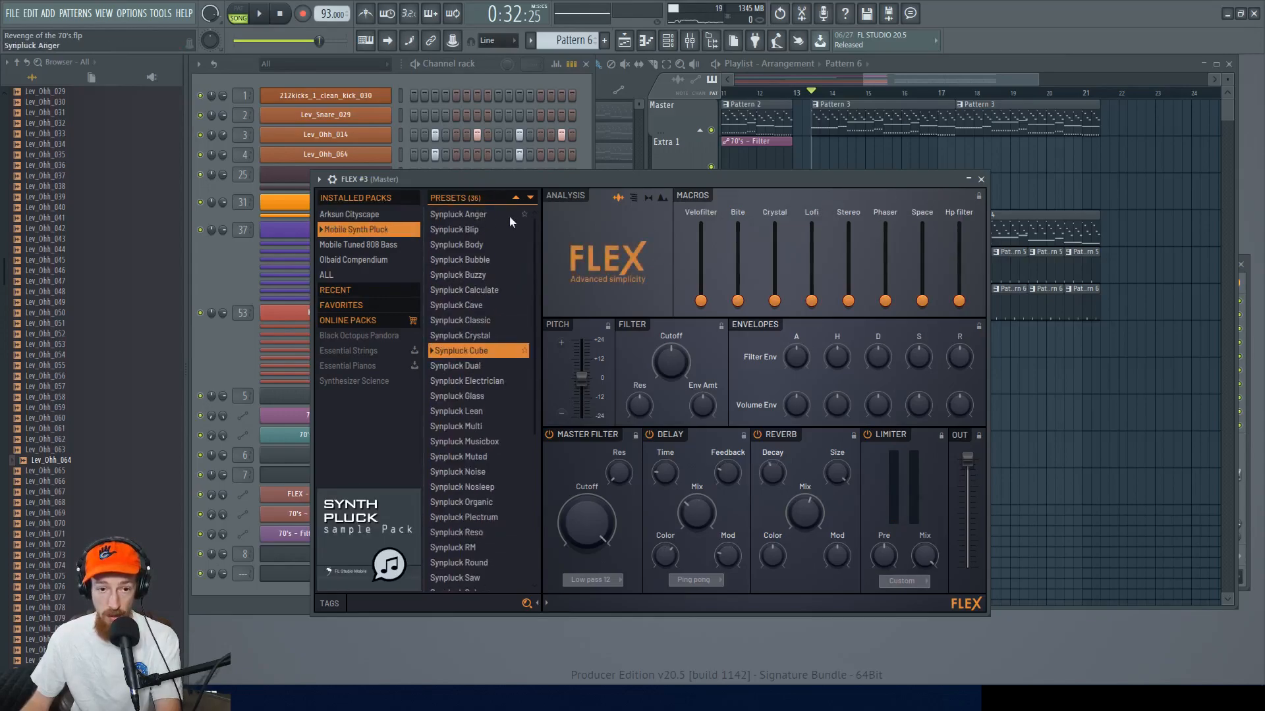
click(361, 245)
click(368, 260)
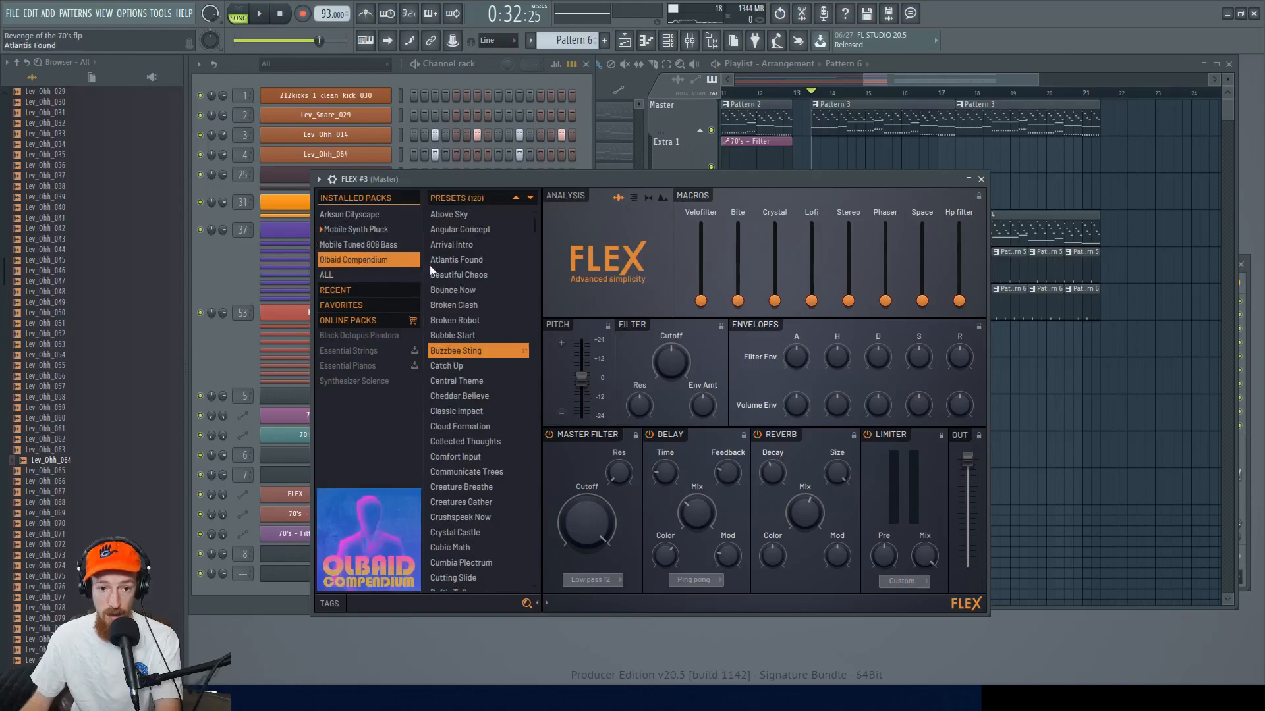
click(469, 275)
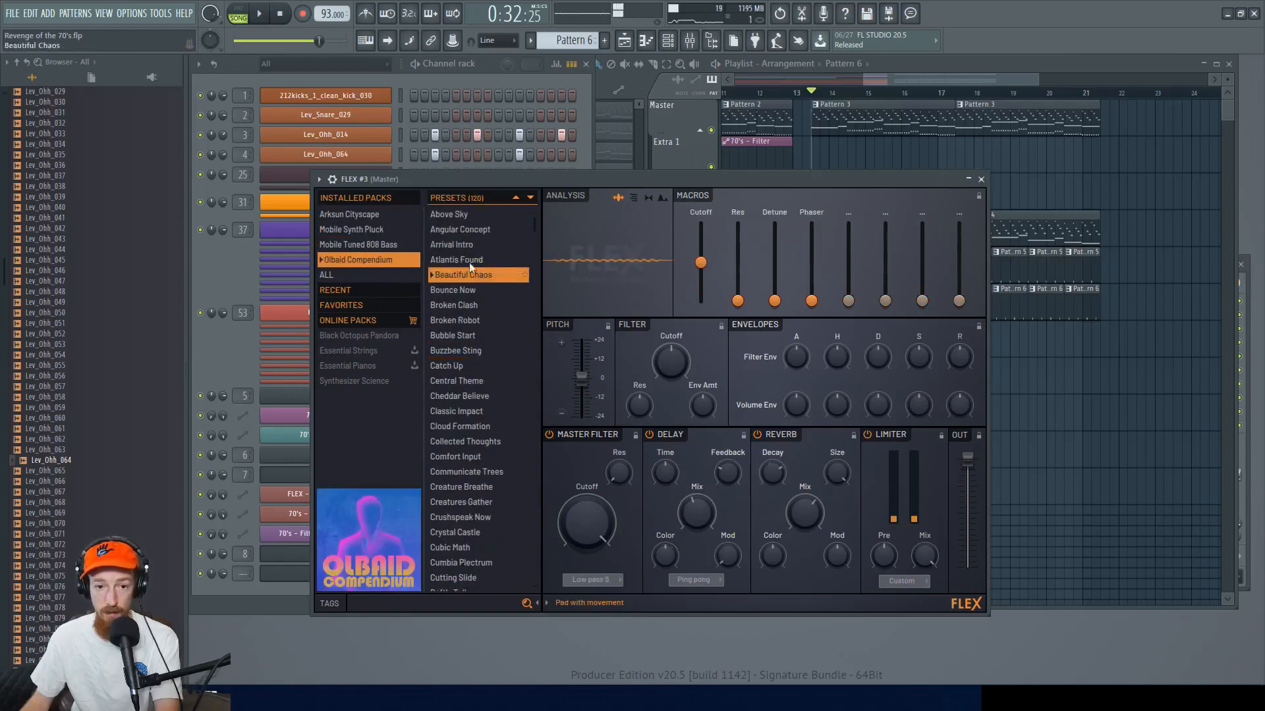
click(463, 244)
click(359, 335)
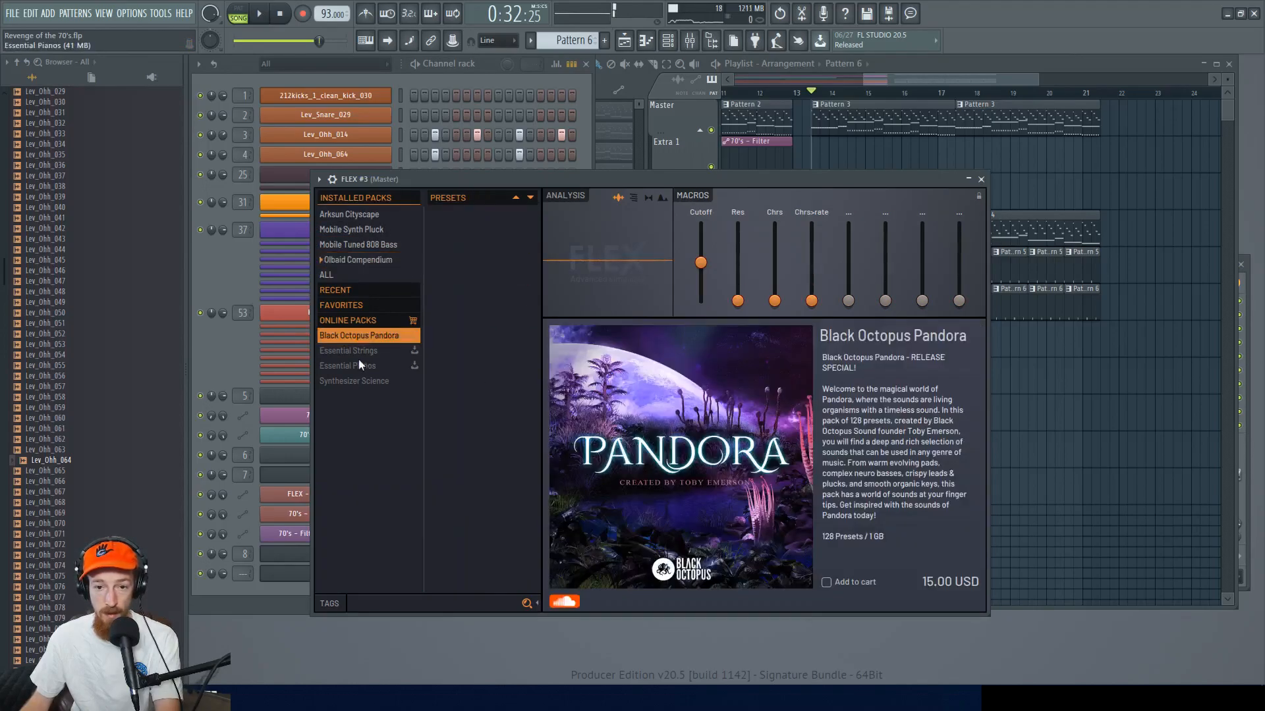
click(363, 260)
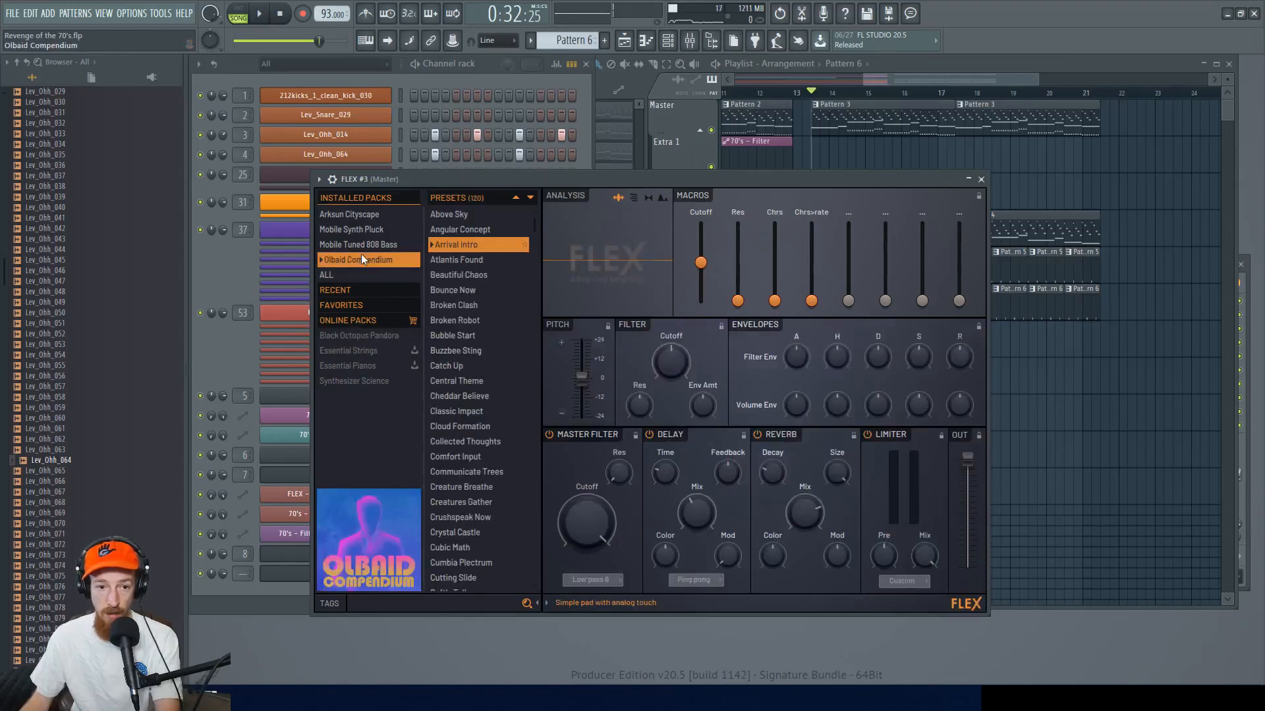
- Audition more Olbaid Compendium presets, including Cubic Math, Growl Man, Hornbass Shock and Join Us
click(461, 218)
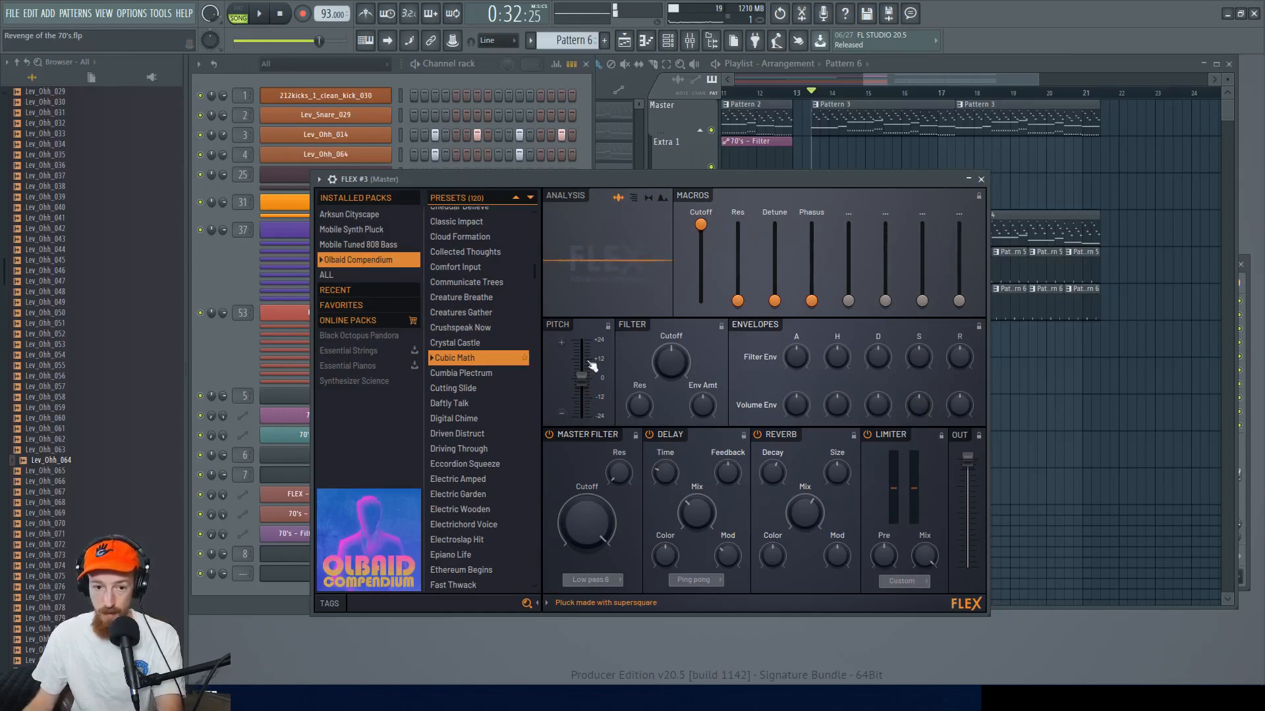
scroll(475, 395, down, 5)
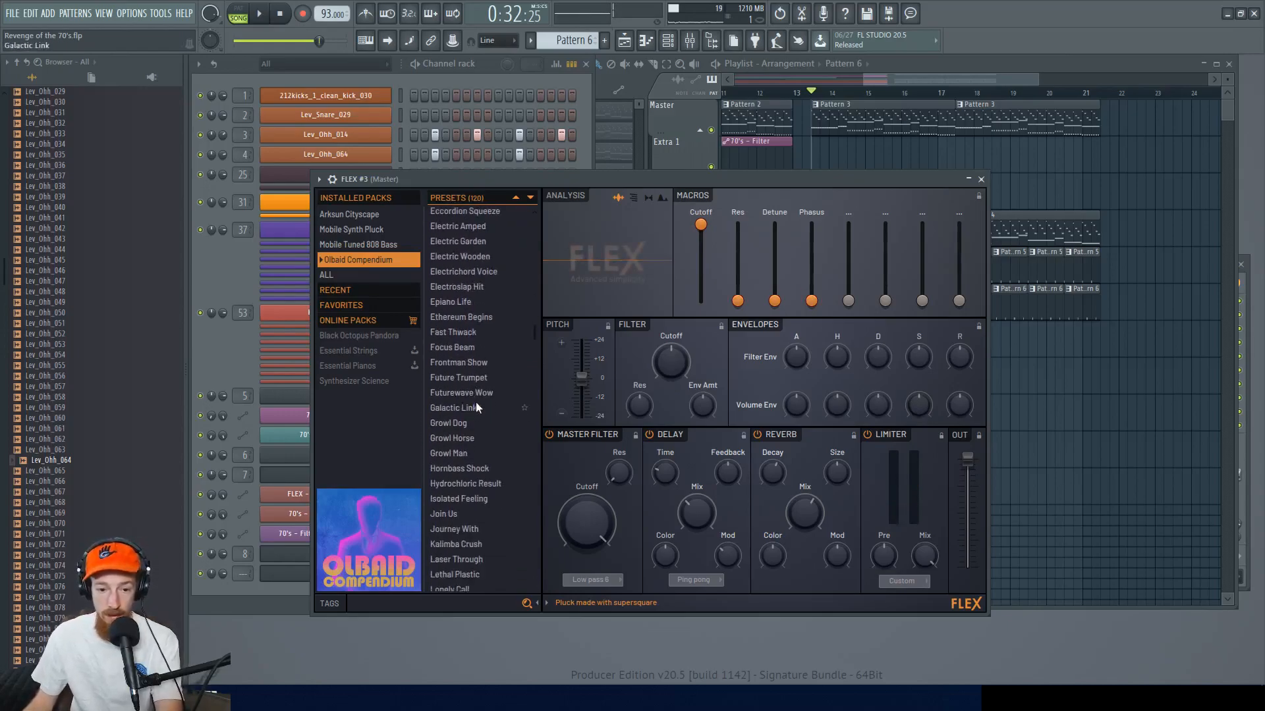
click(474, 453)
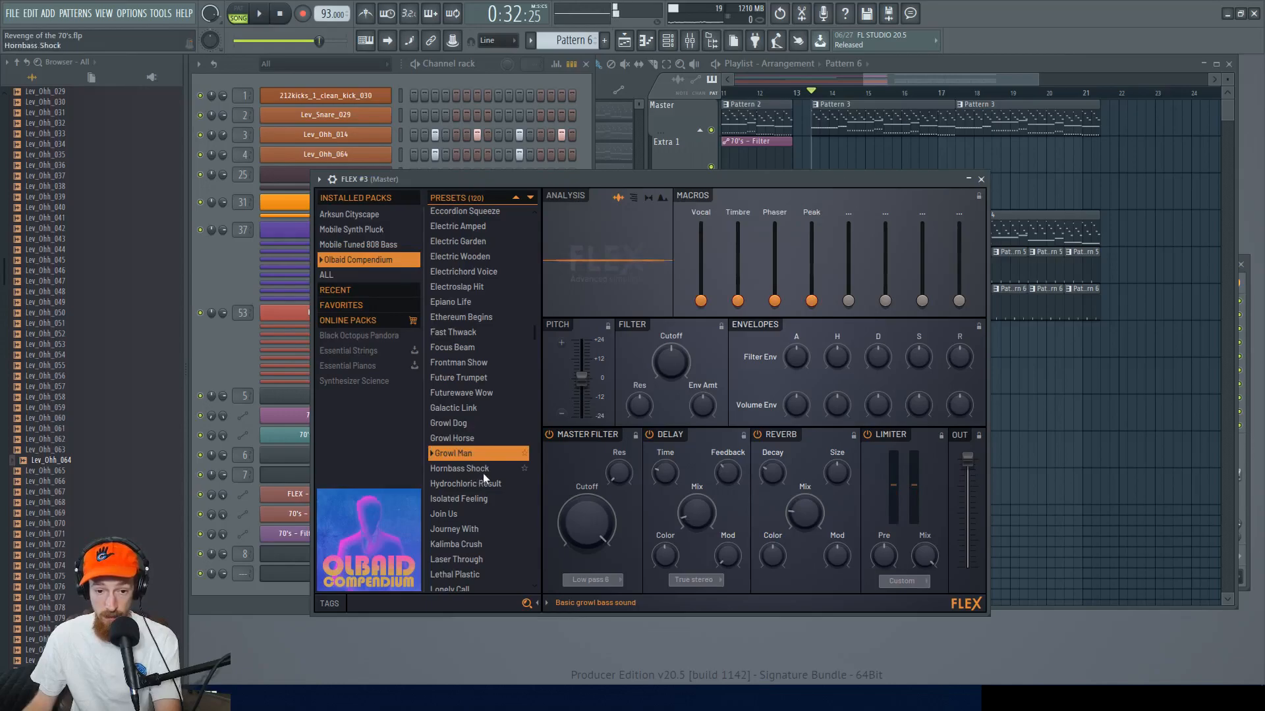
click(483, 469)
click(476, 515)
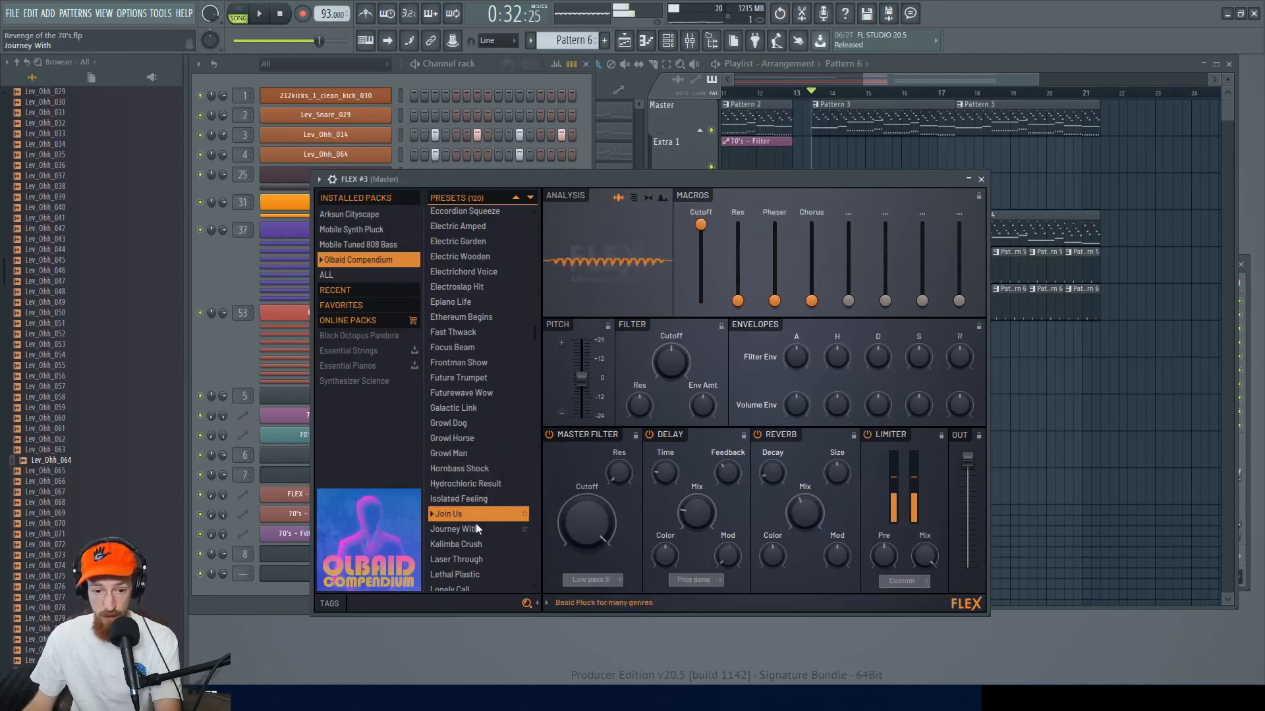
- Audition further Olbaid Compendium presets, including Psyentific Theory, Rhino Charge, Rubbery Stretch and Scatter Clouds
scroll(474, 461, down, 10)
click(470, 371)
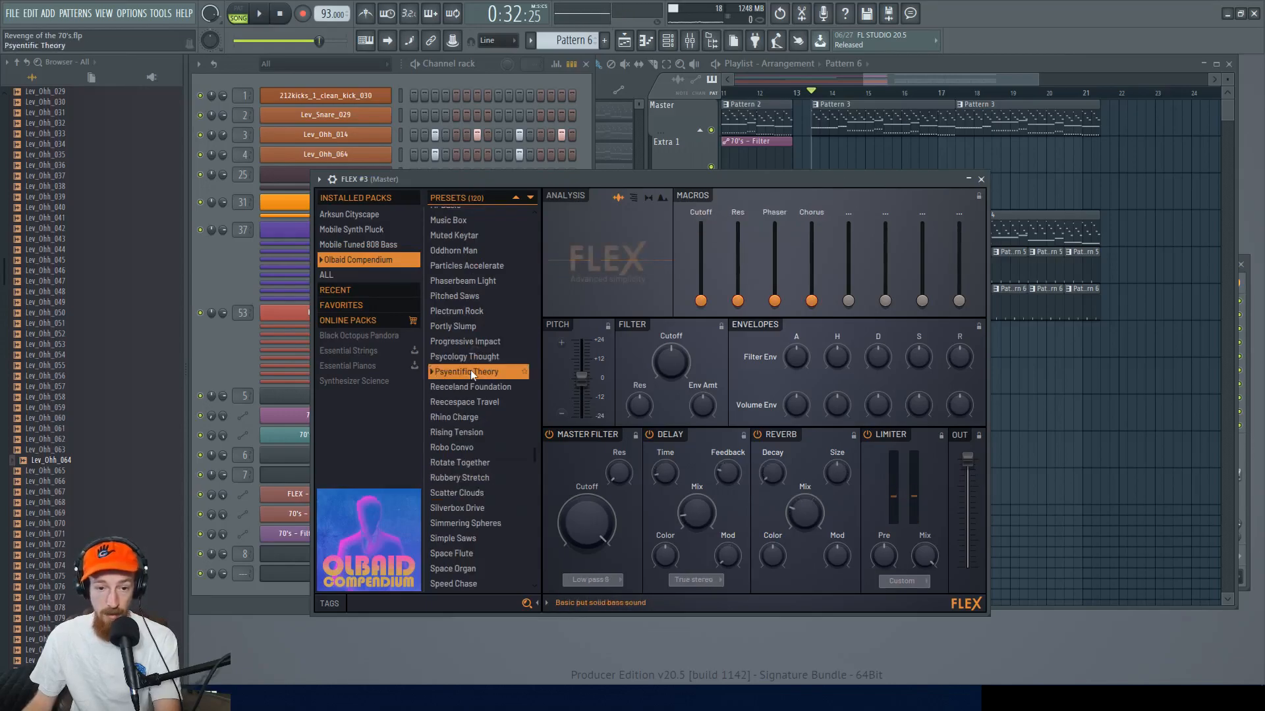
click(467, 416)
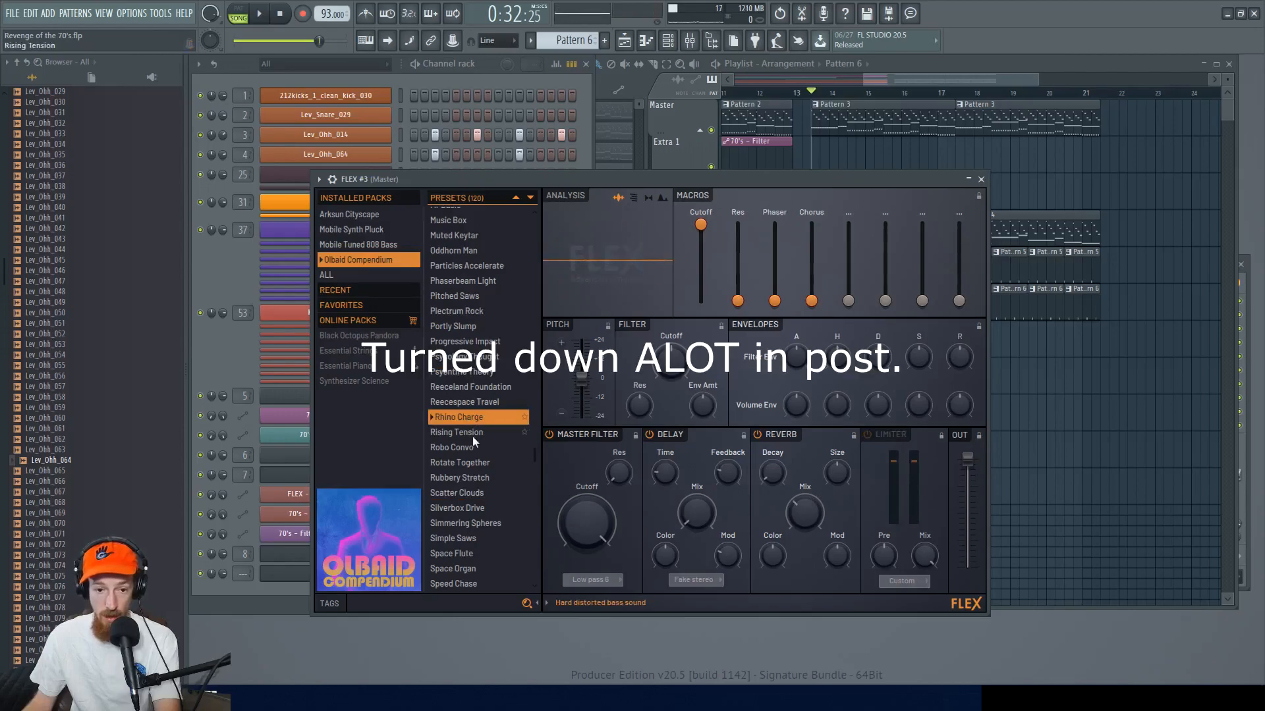
scroll(493, 411, down, 3)
click(474, 374)
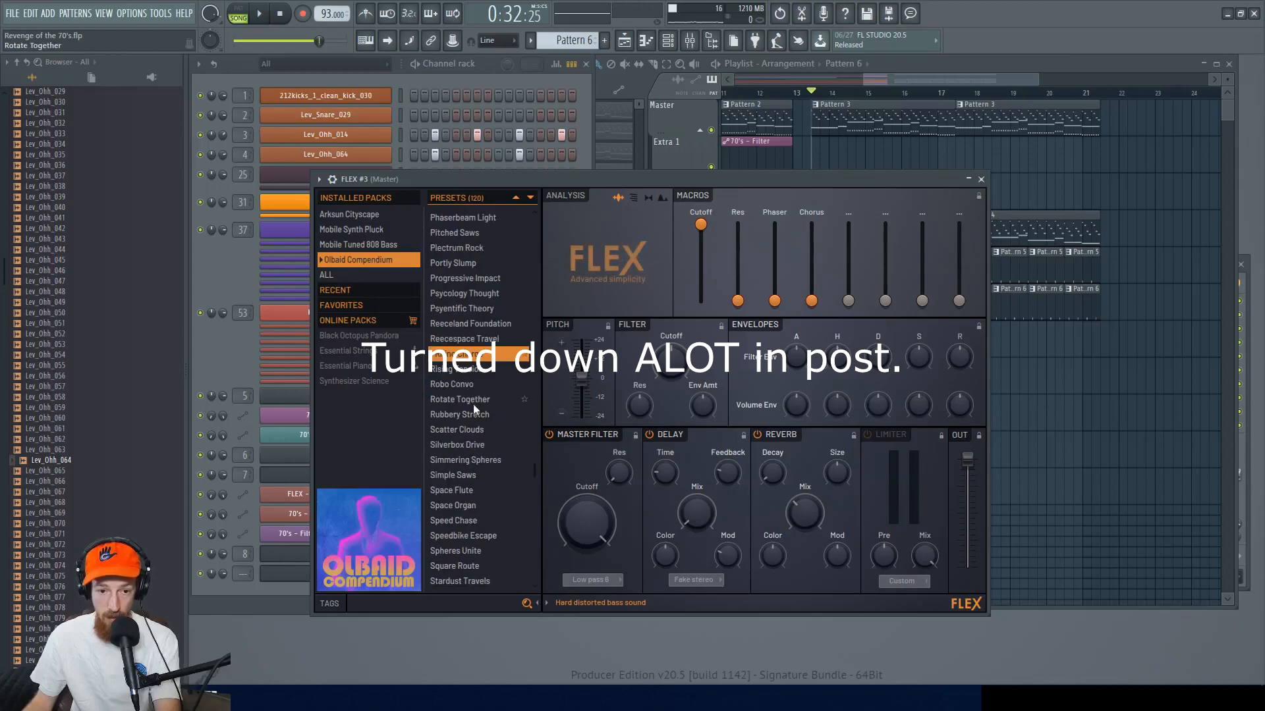
click(473, 405)
click(474, 415)
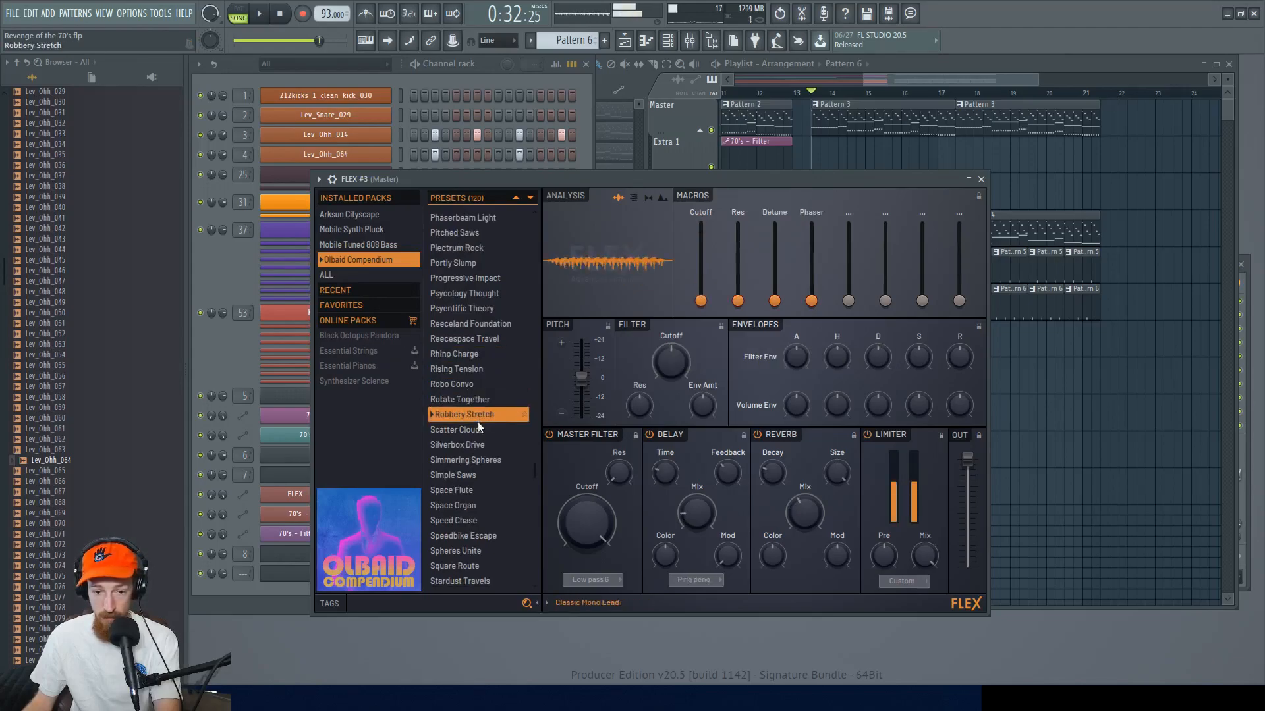
click(477, 432)
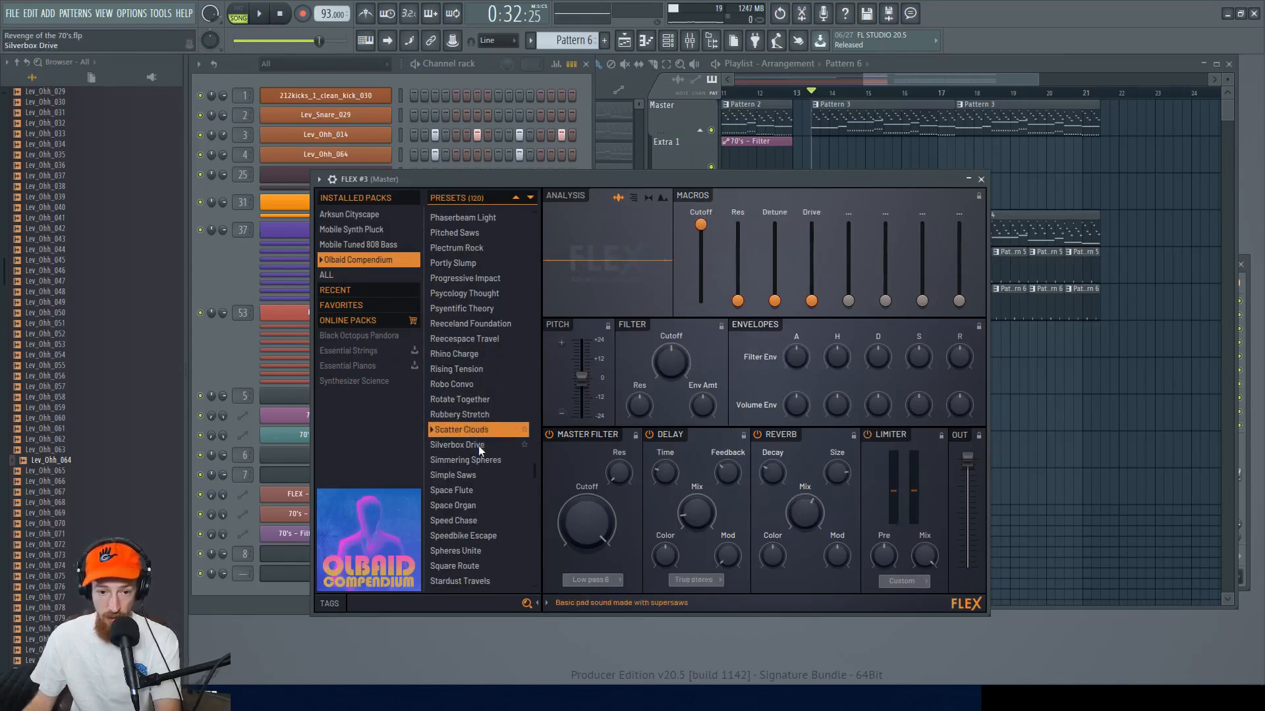
- Load the Supersaw Stadium preset from Olbaid Compendium onto FLEX #3 and close the instrument window
scroll(471, 428, down, 6)
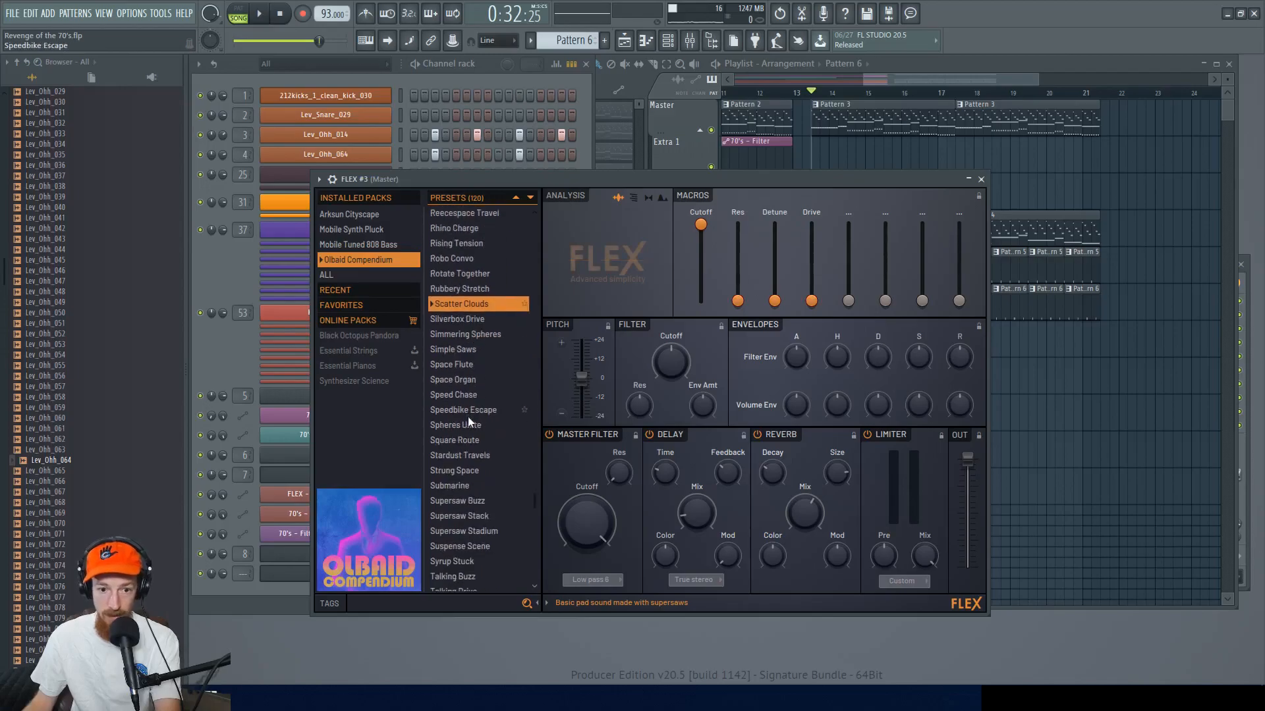
click(468, 380)
scroll(468, 390, down, 3)
click(464, 468)
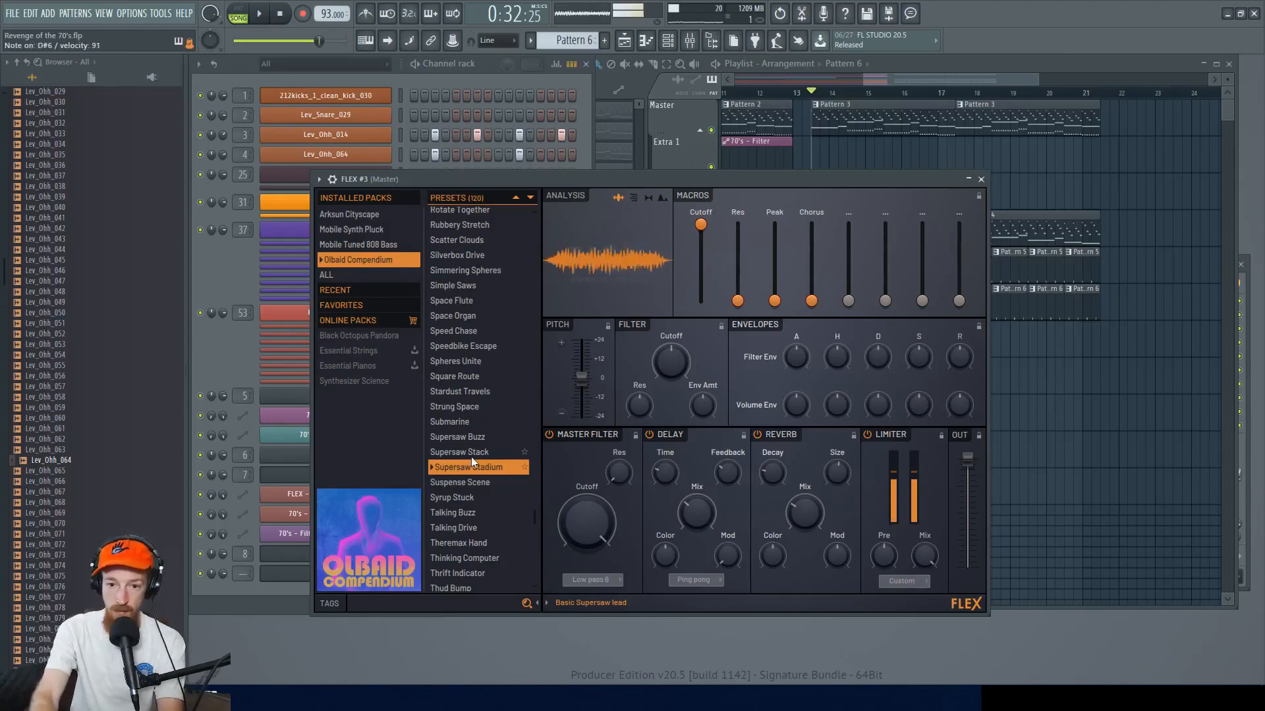
click(981, 180)
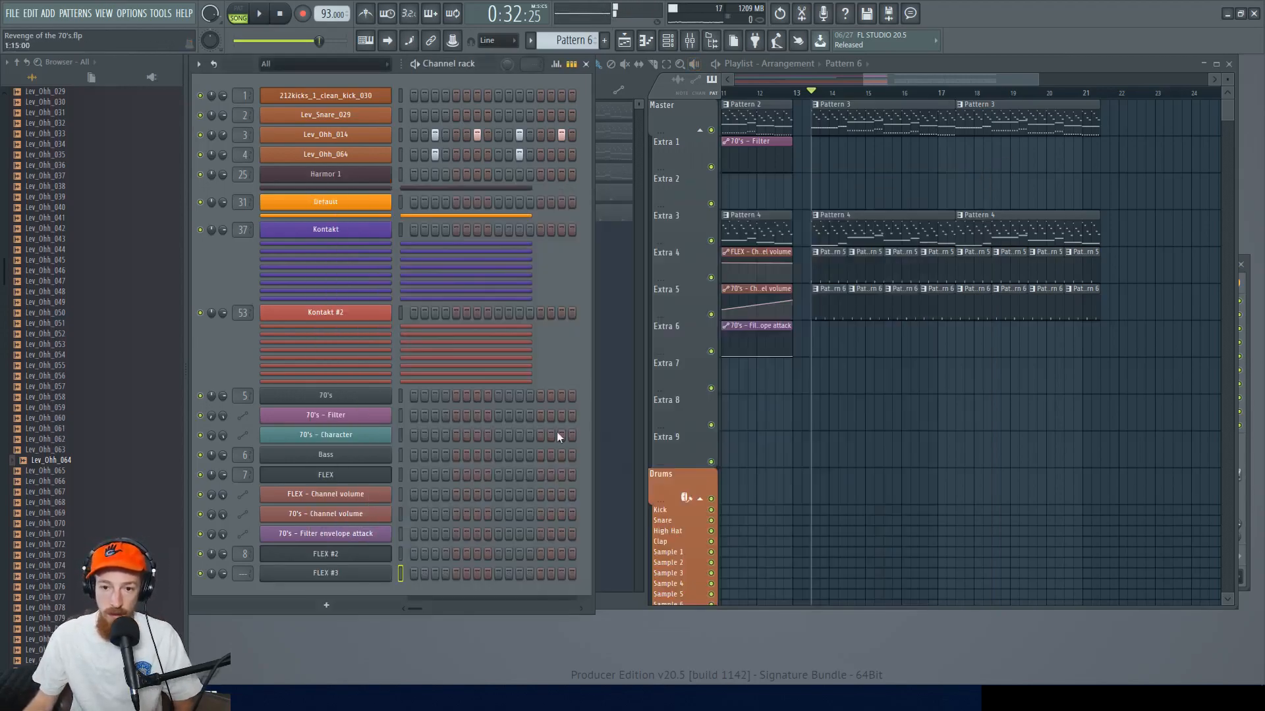
- Switch to the new Pattern 7, rename the FLEX #3 channel Lead and open its piano roll
click(604, 40)
right_click(350, 574)
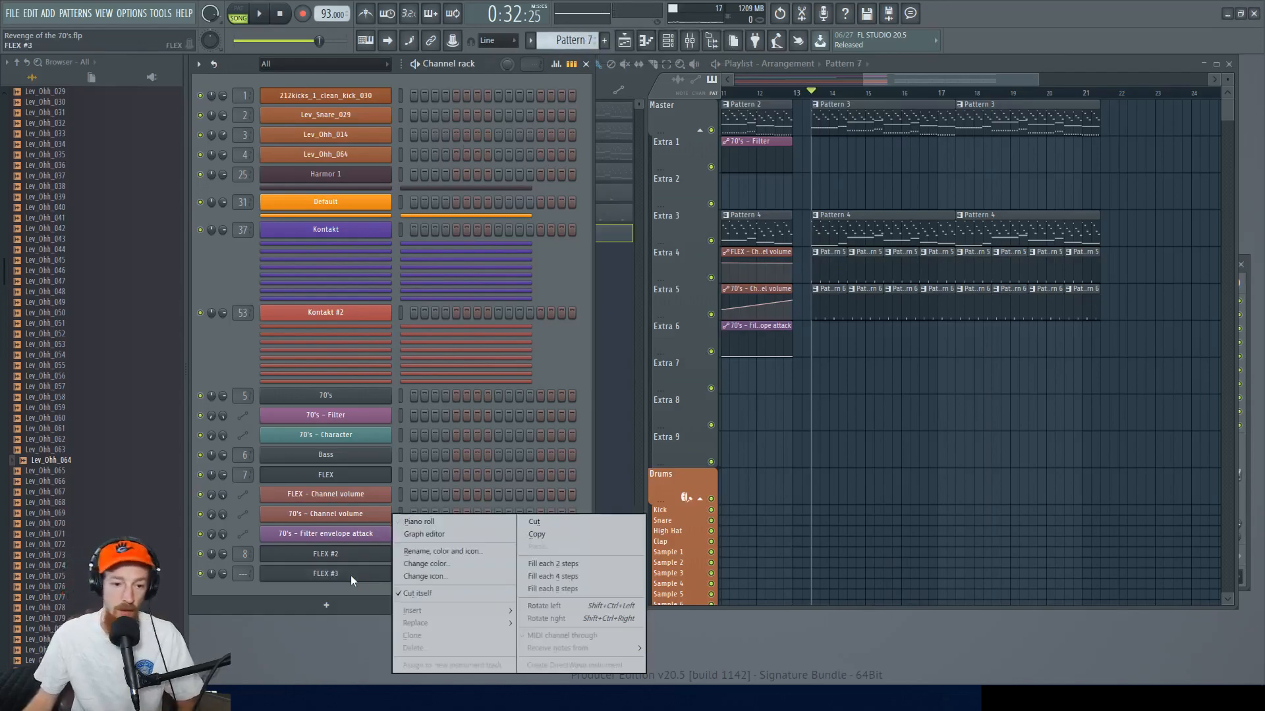
click(445, 551)
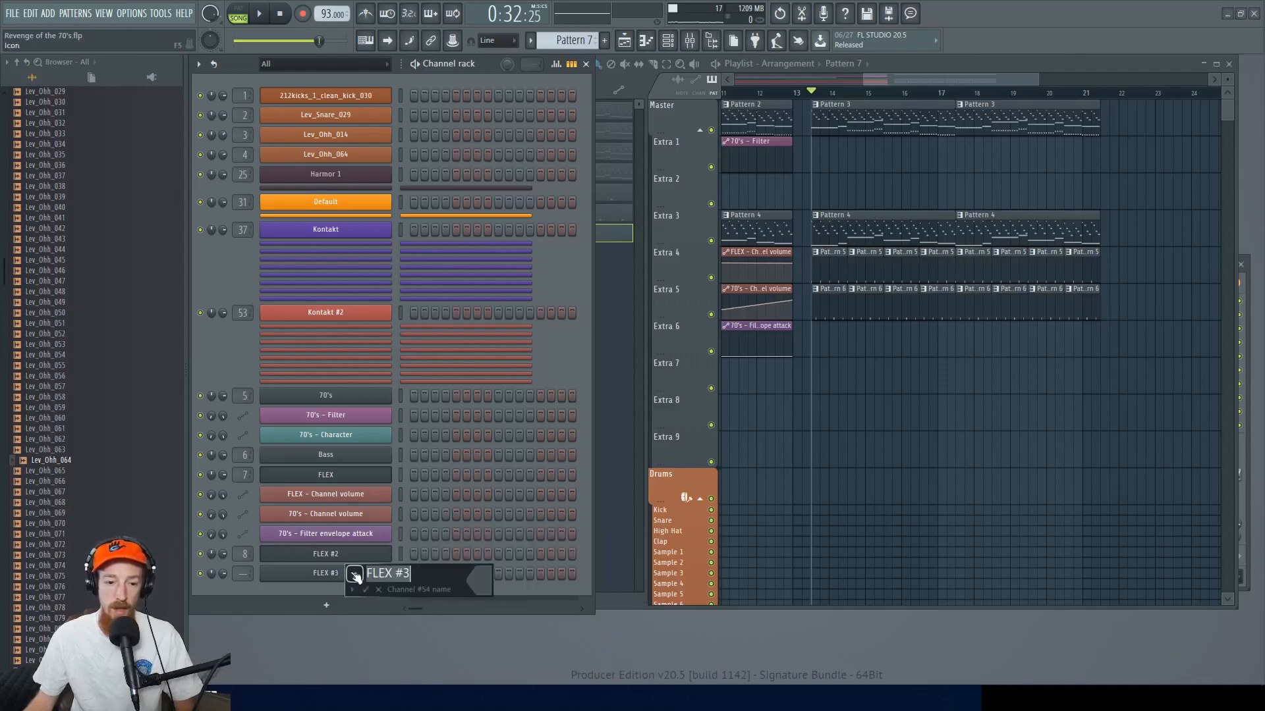
text(Lead)
key(Return)
right_click(355, 573)
click(412, 525)
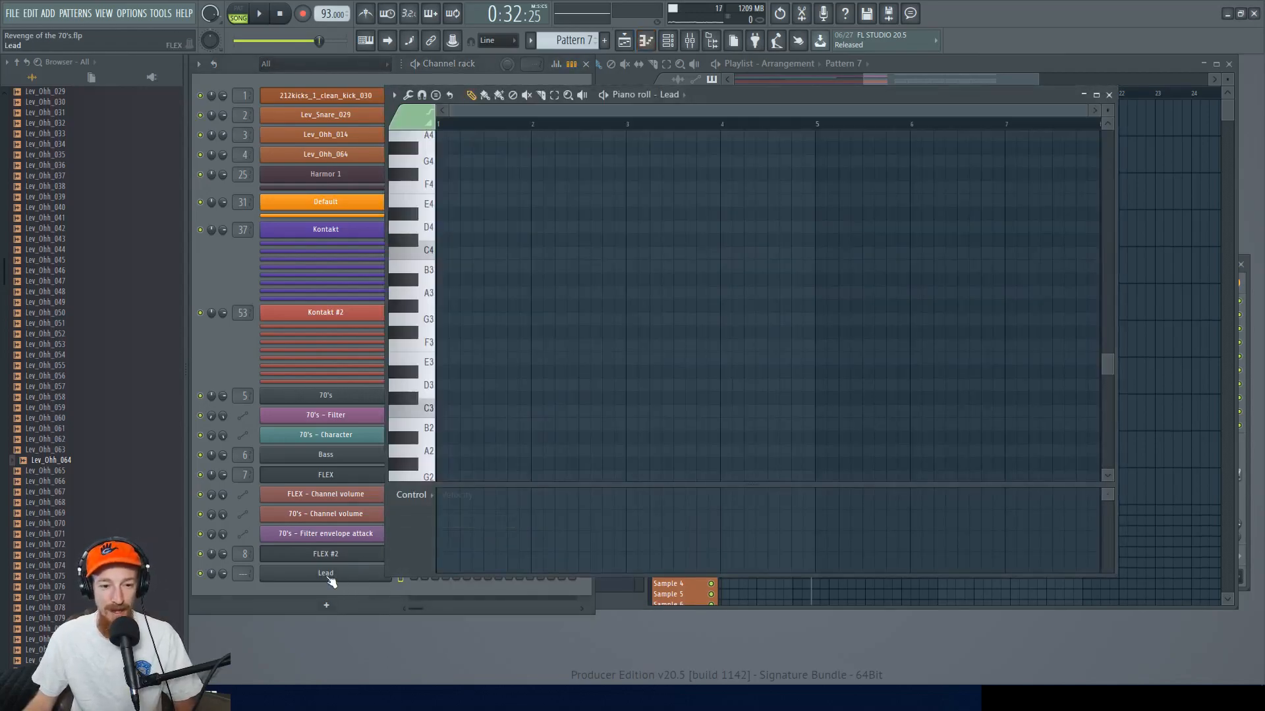
- Load the Clap preset from the Drum category onto the Default Sytrus channel and close its window
click(335, 204)
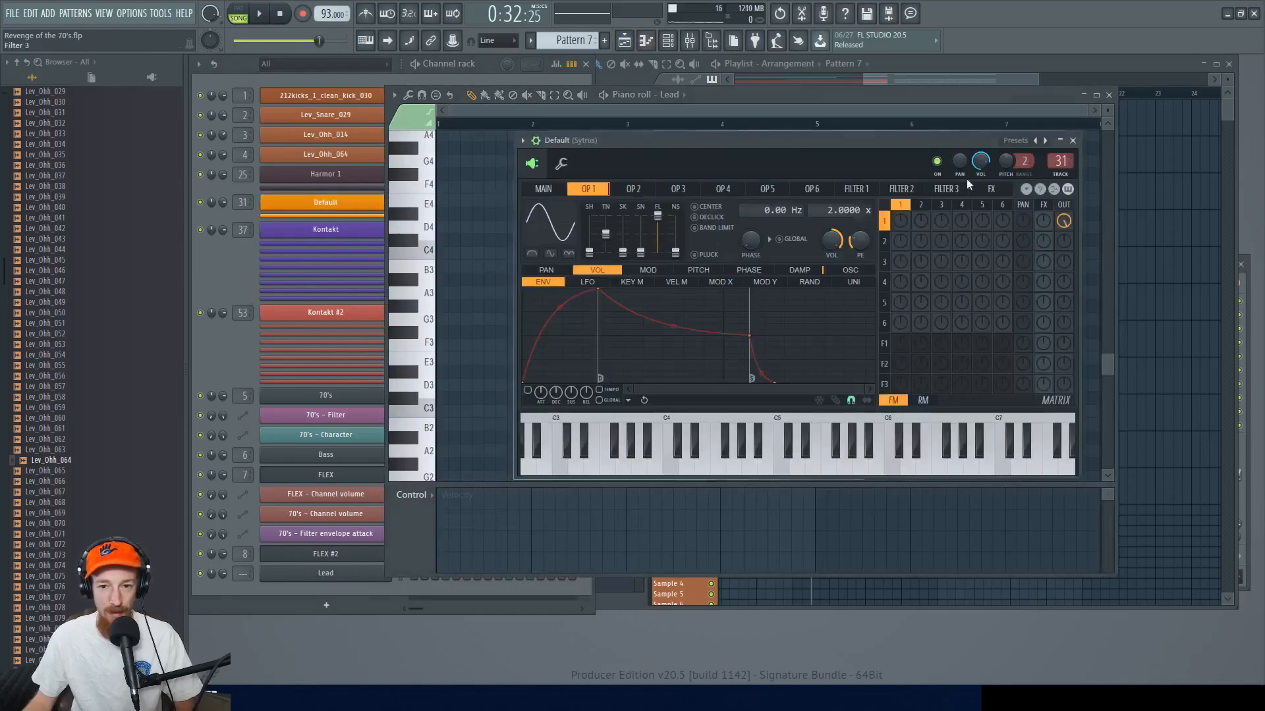
click(1040, 138)
mouse_move(1080, 221)
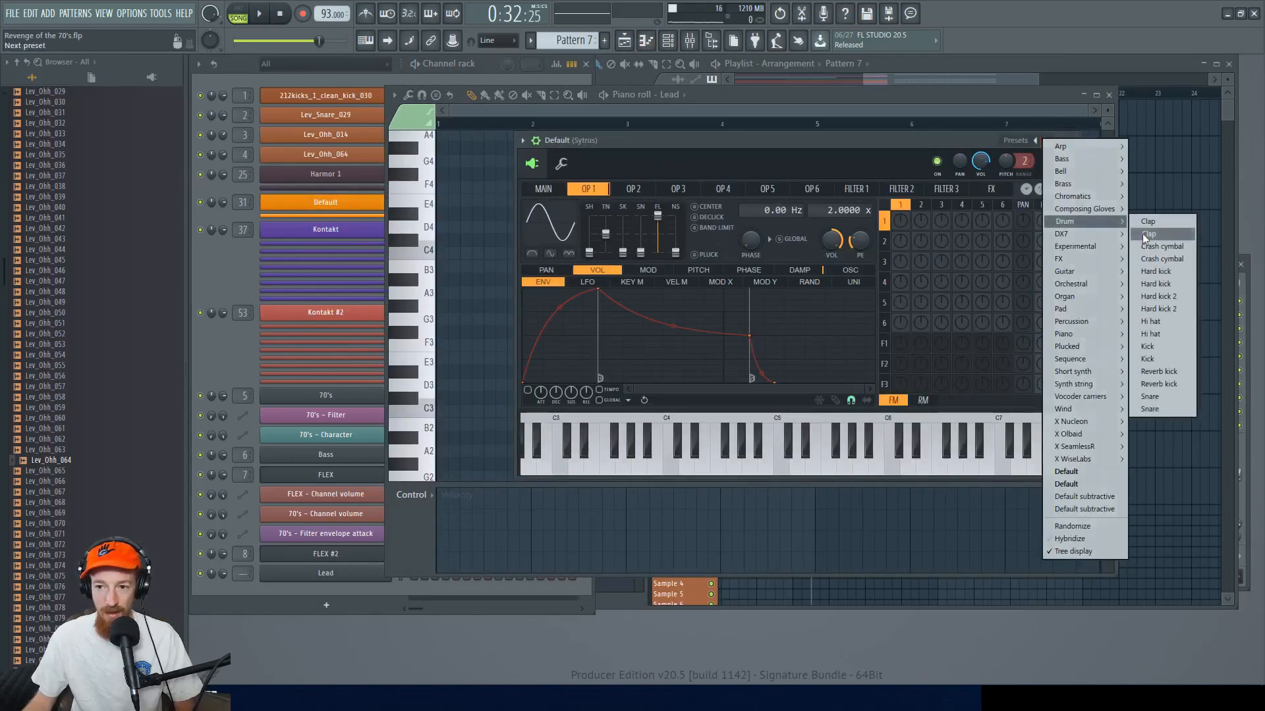
click(1143, 234)
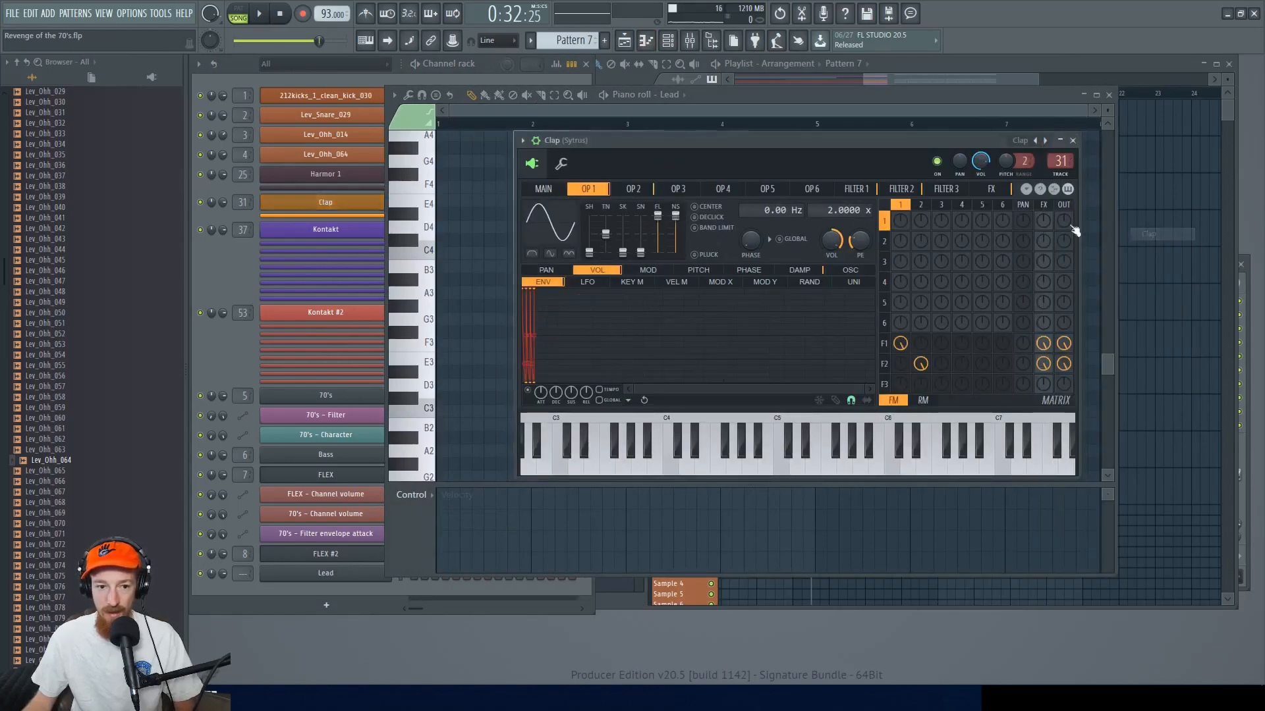
click(329, 209)
click(297, 556)
click(296, 557)
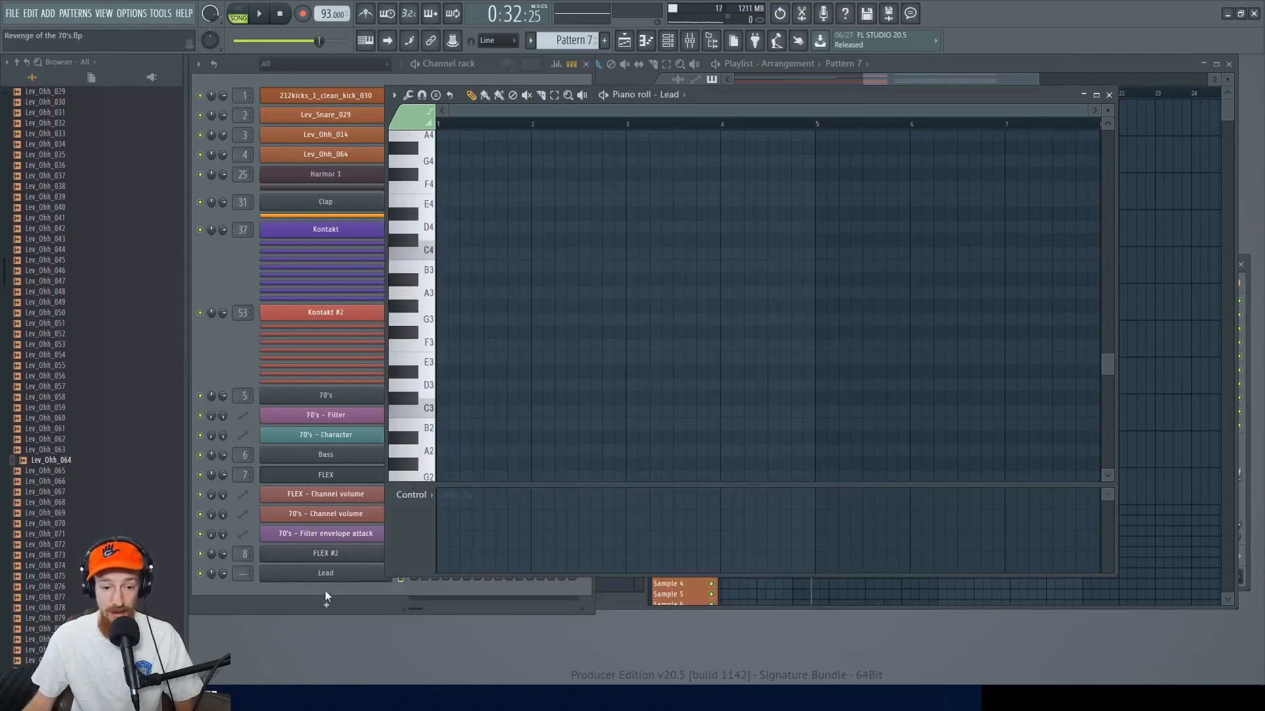
- Bring up the Lead piano roll in its higher octaves and place Pattern 7 on the Extra 1 track at the start of the first Pattern 3 clip
right_click(323, 573)
click(367, 577)
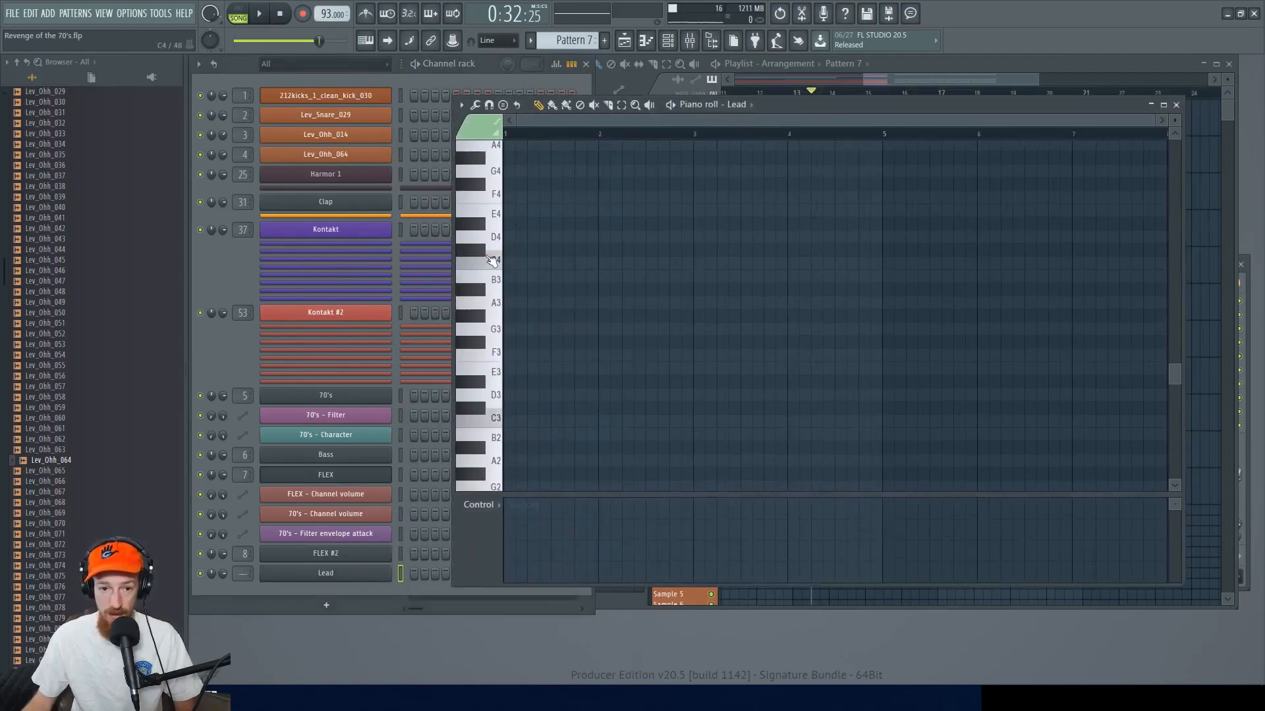
scroll(492, 301, up, 8)
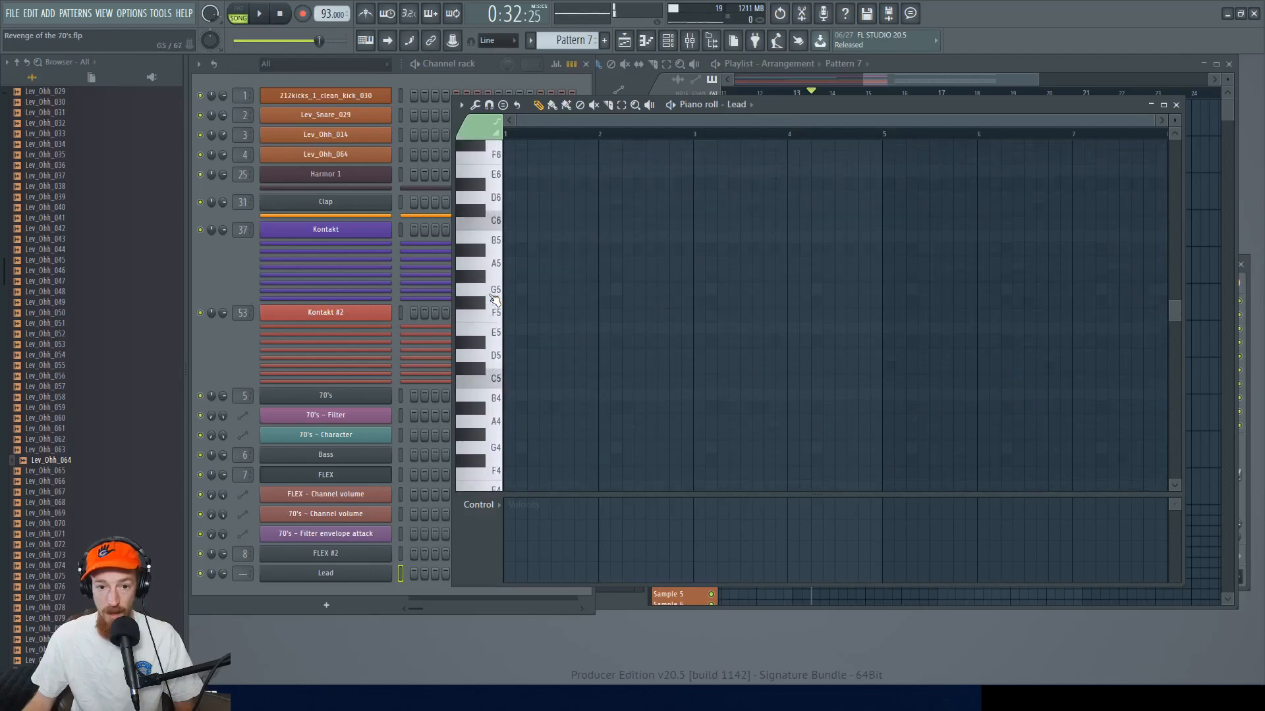
click(950, 76)
click(815, 160)
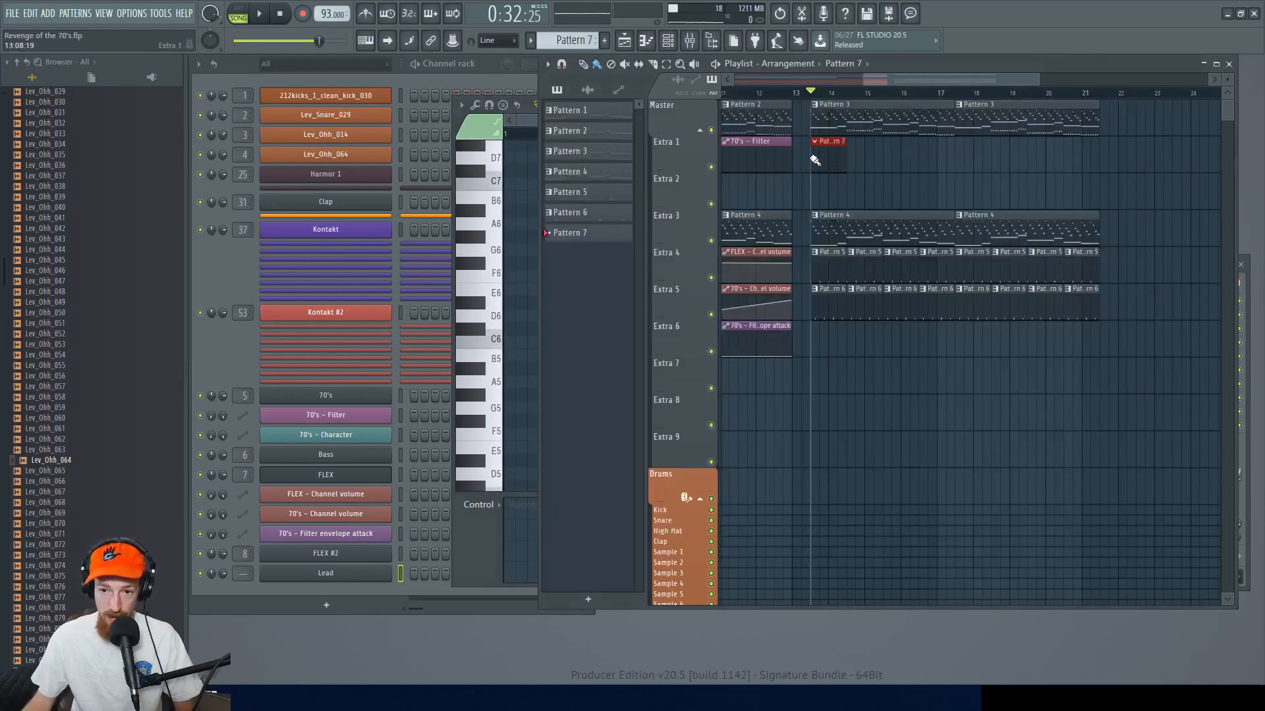
- Write a two-bar Lead melody of C6, G6, C6, F6, short D#6 and D6, and long D#6, and duplicate it into bars 3-4
click(527, 120)
scroll(497, 249, up, 2)
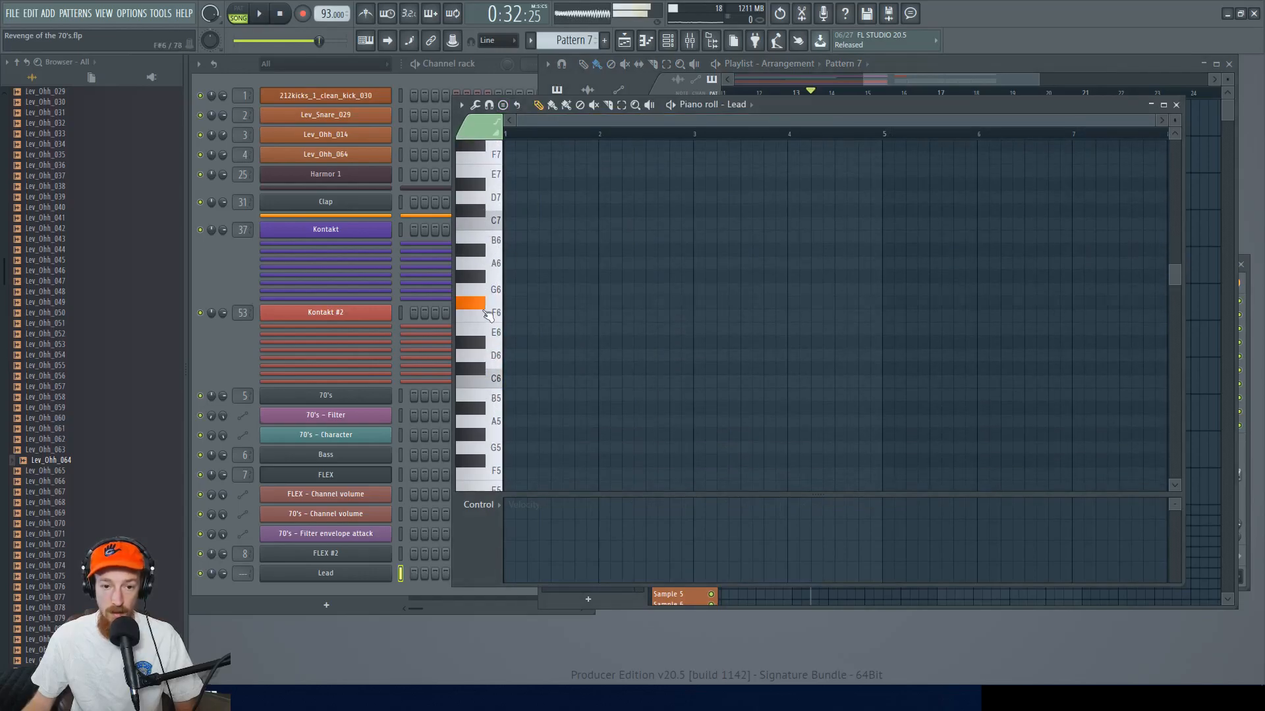
scroll(490, 343, down, 4)
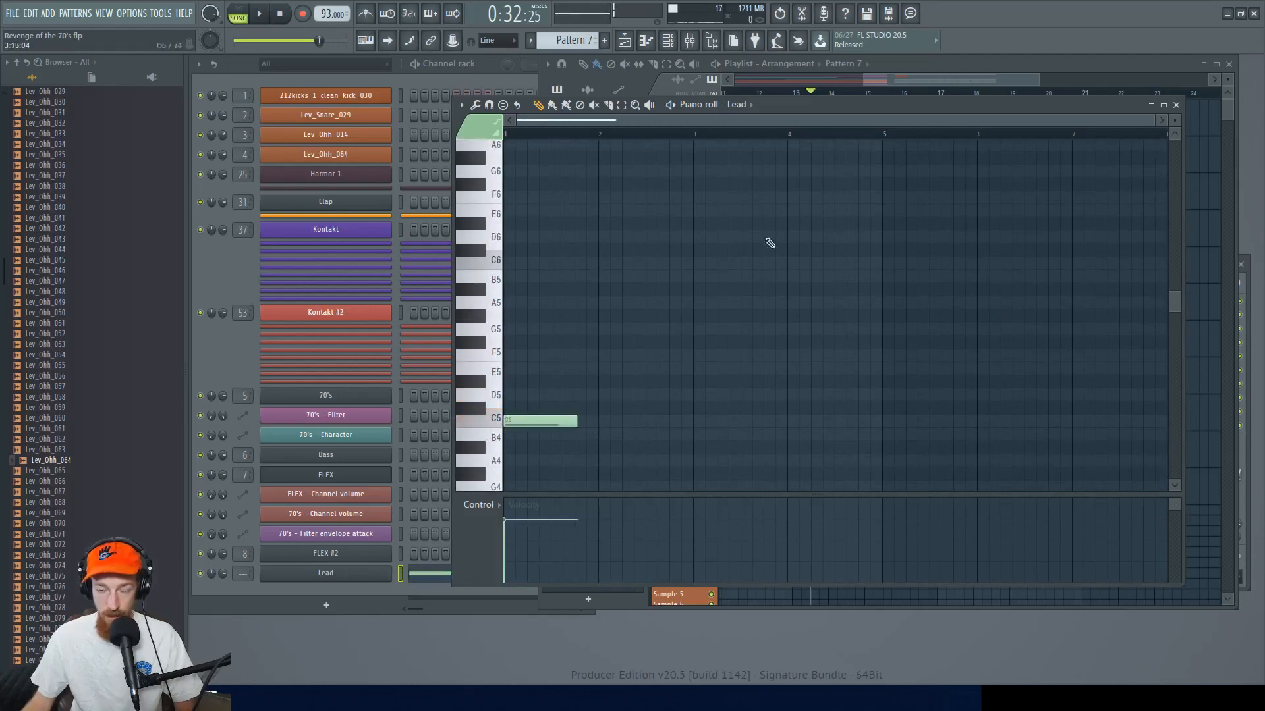
drag(917, 82, 874, 82)
scroll(901, 141, up, 4)
key(ctrl+b)
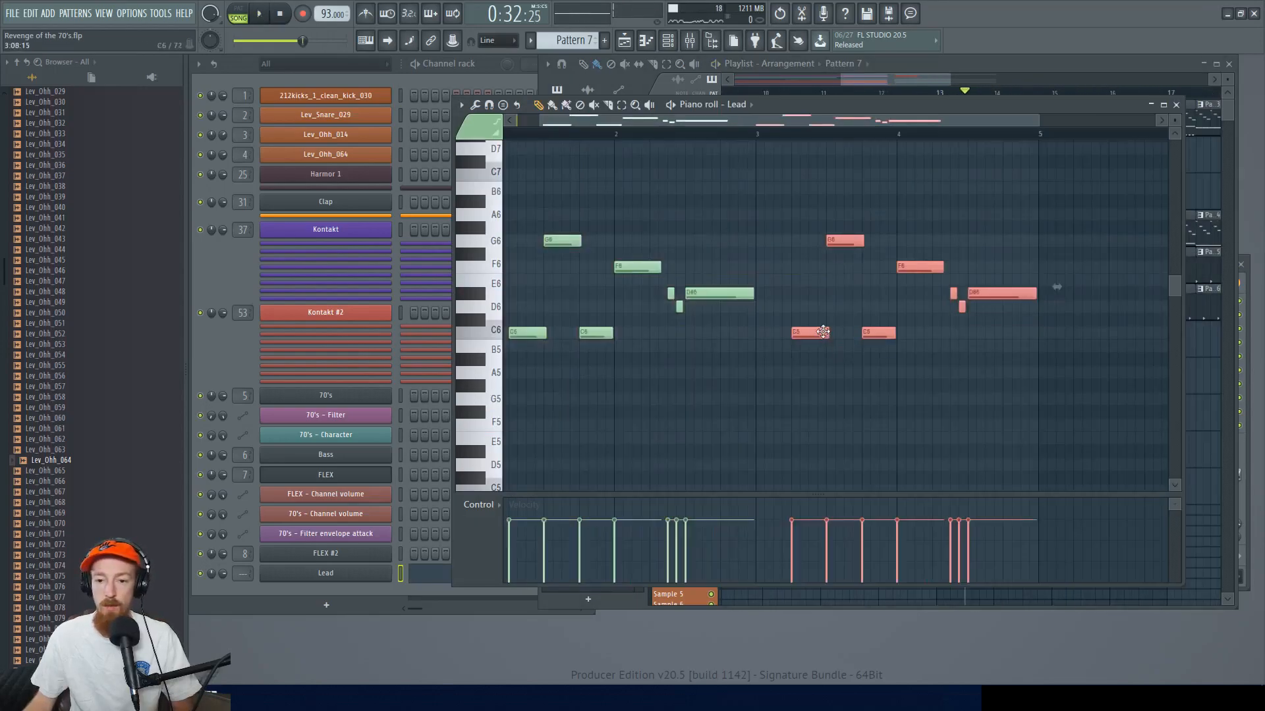
scroll(824, 329, down, 1)
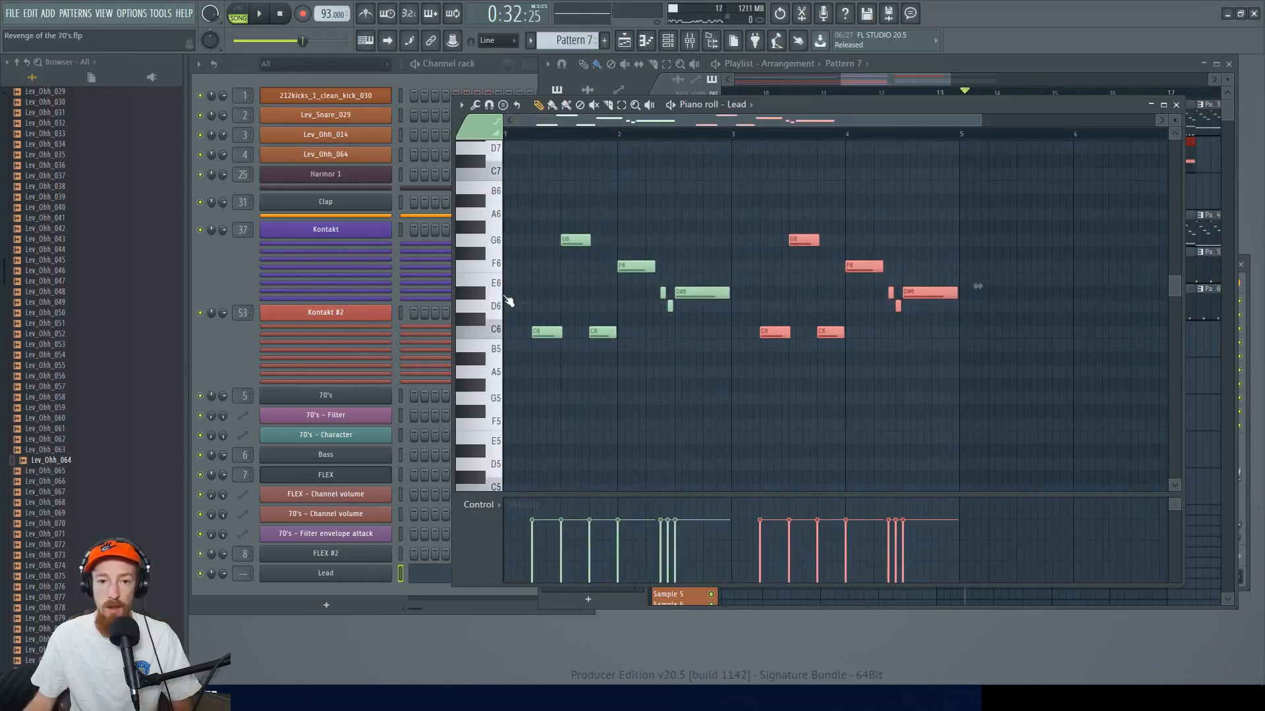
- Play the Lead melody and rework its bars 3-4 phrase to C6, F6, C6, D#6, short D#6 and C6, and long D6
key(space)
scroll(633, 276, up, 2)
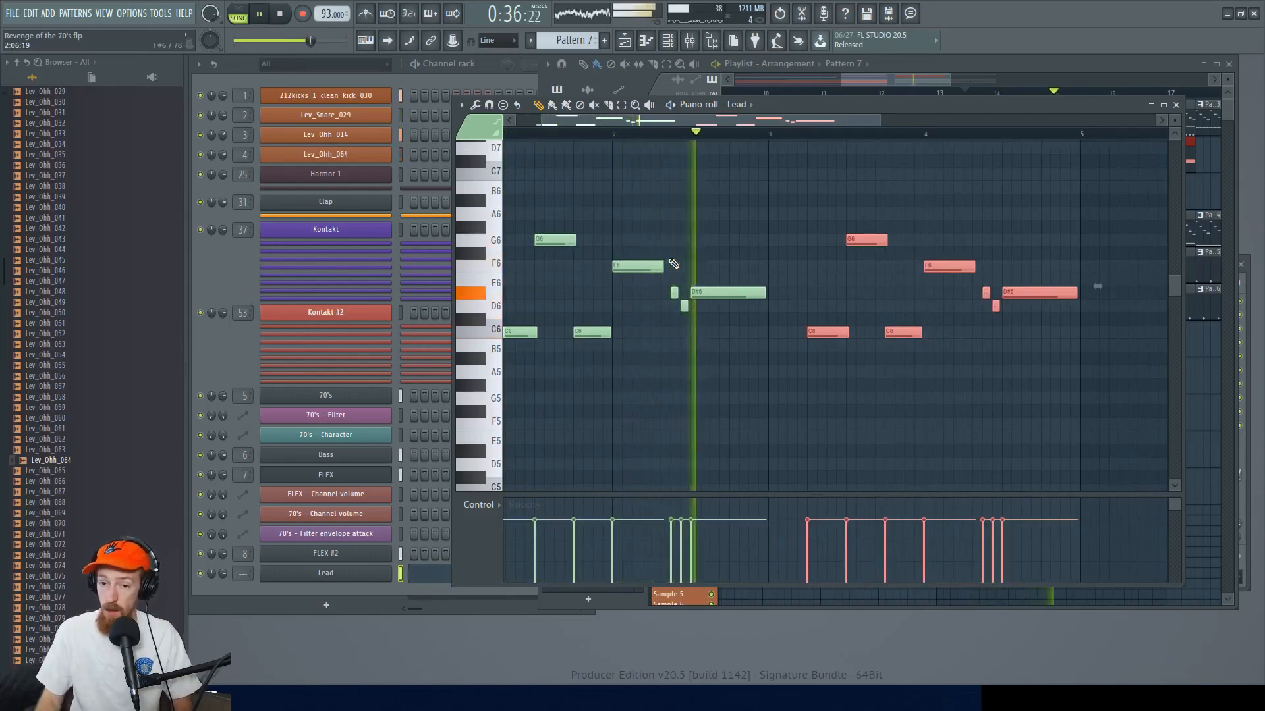
key(space)
drag(813, 324, 818, 359)
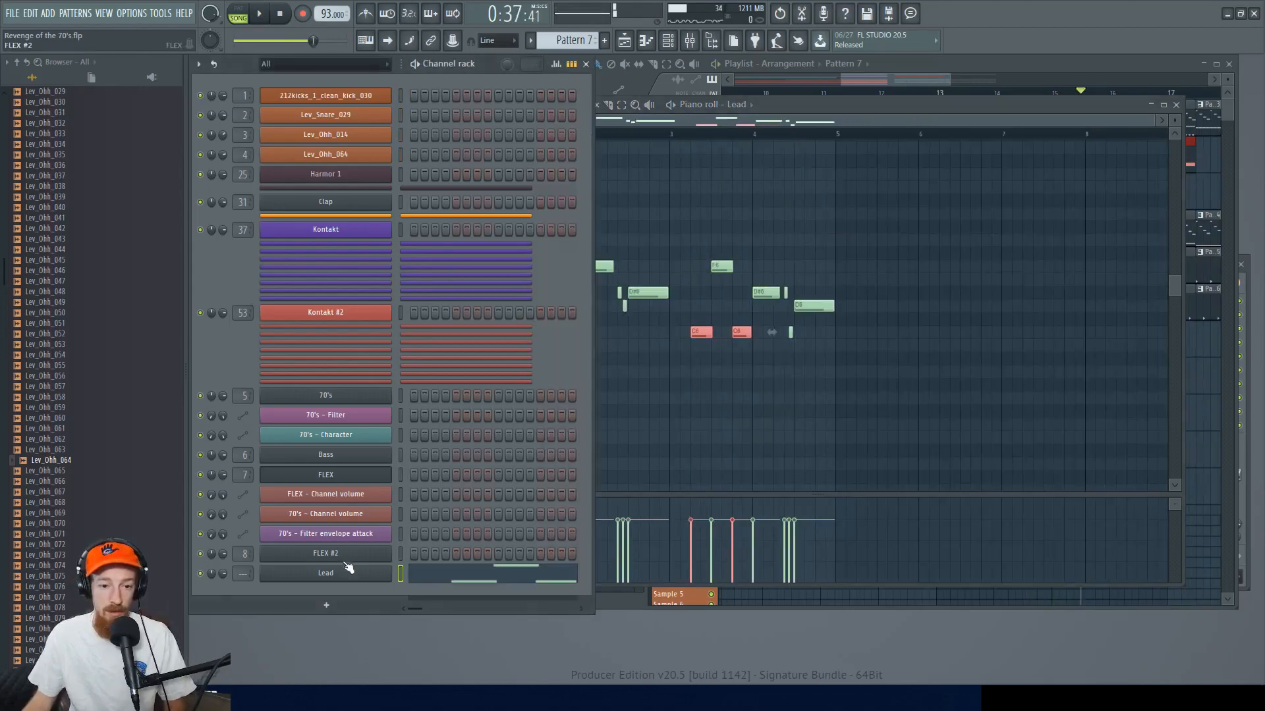
- Open the Lead channel's FLEX instrument and set its reverb mix to 25% and delay mix to 22% during playback
click(345, 571)
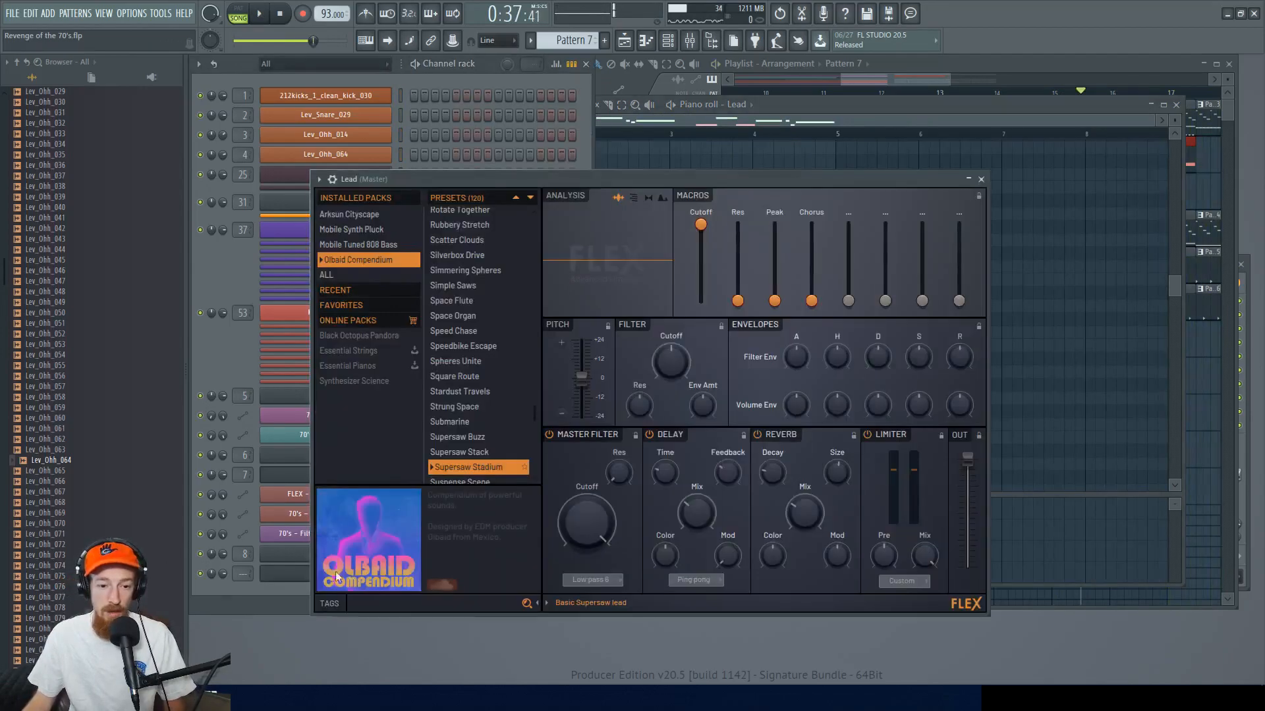
click(760, 436)
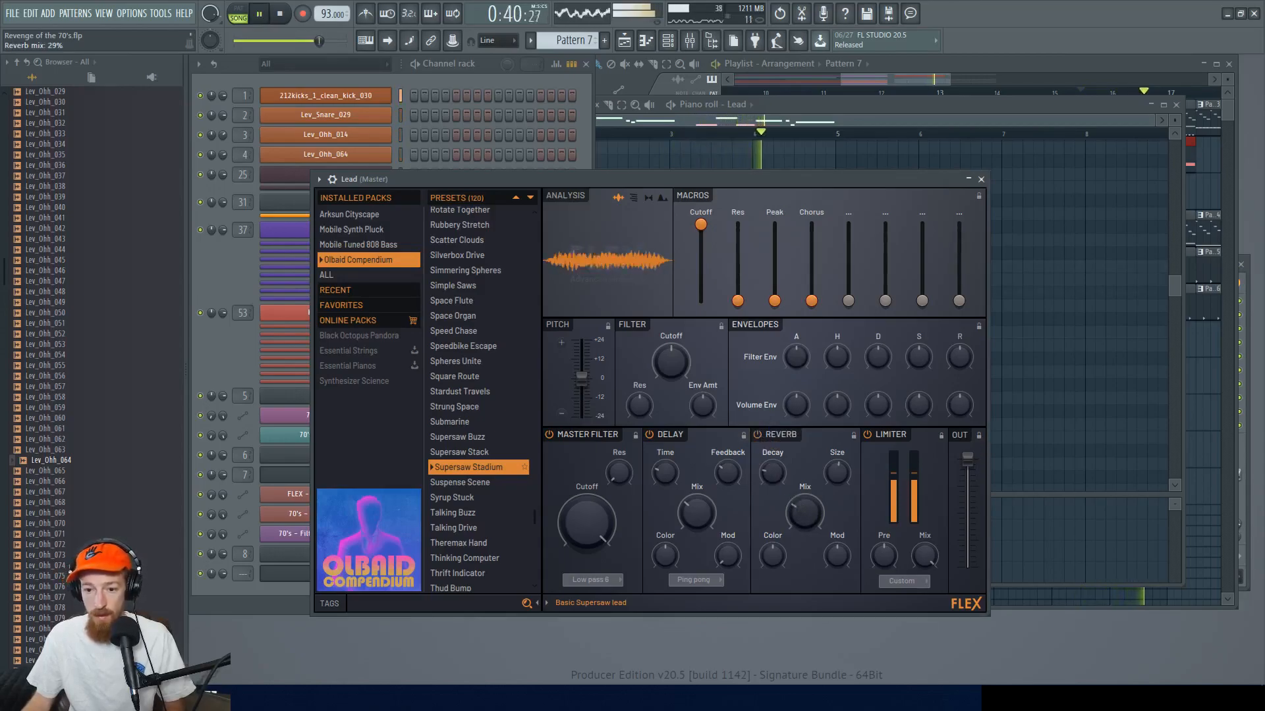
drag(800, 509, 800, 503)
key(space)
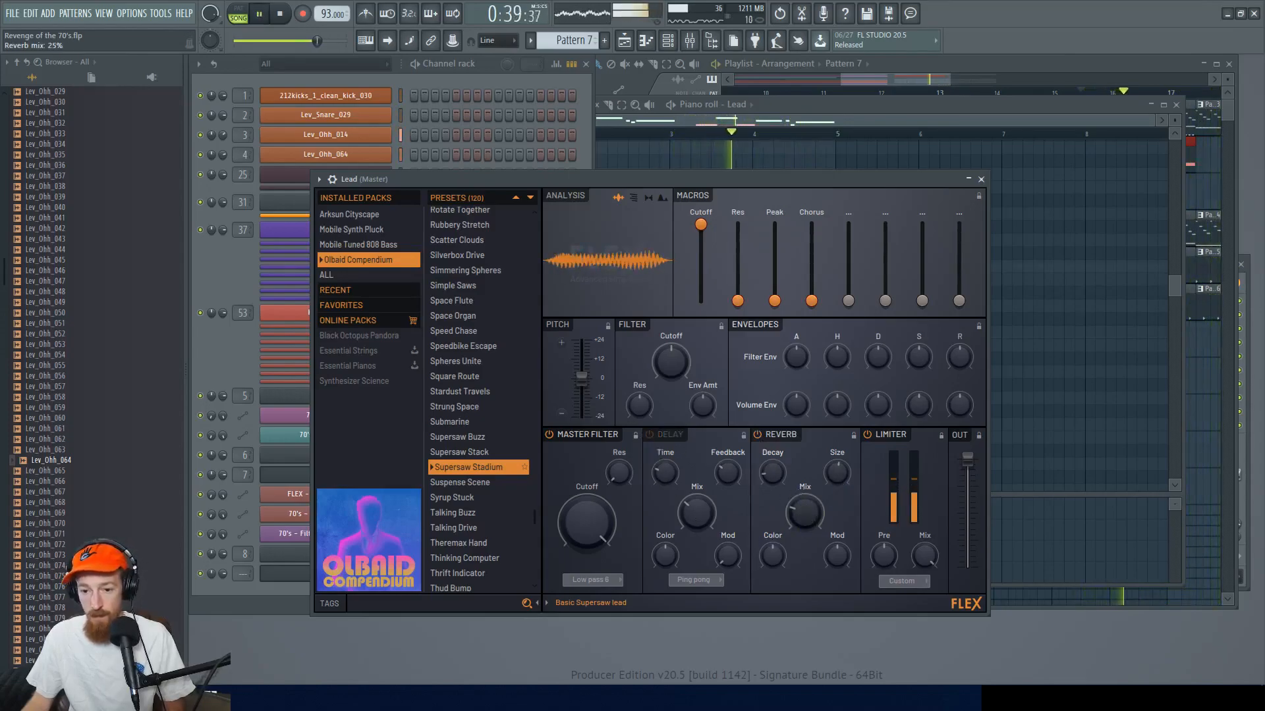
click(648, 434)
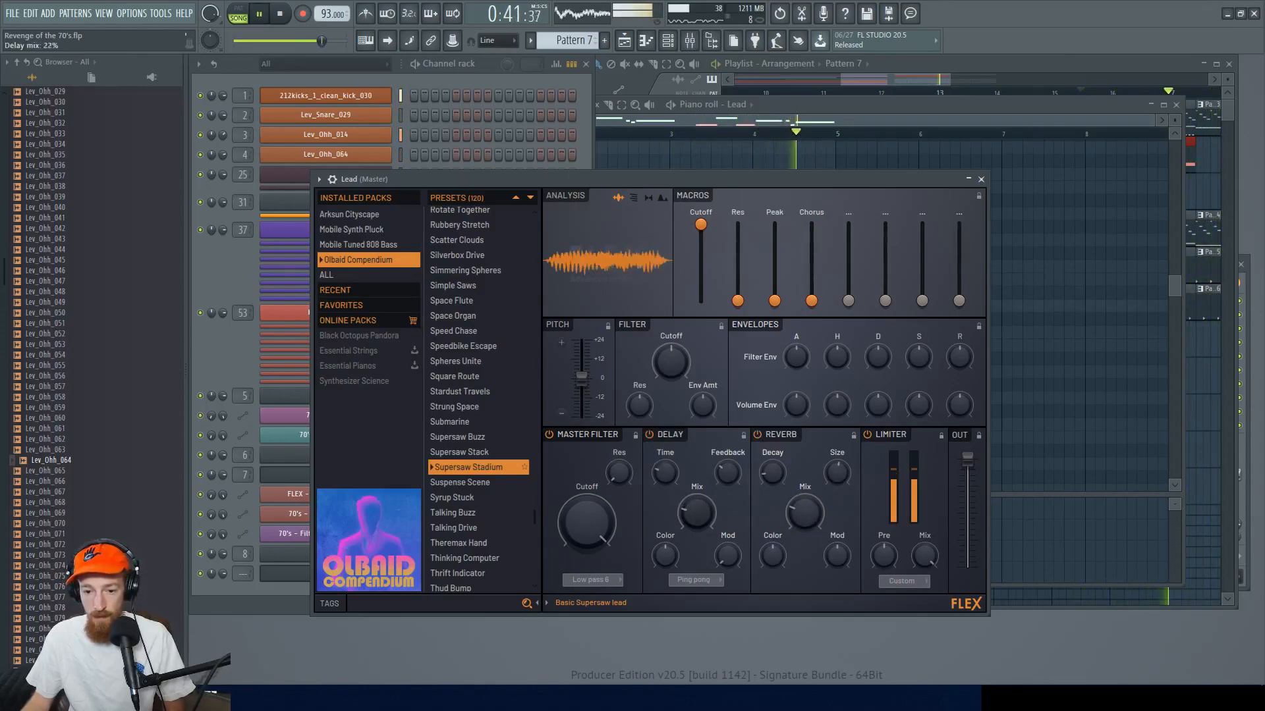
key(space)
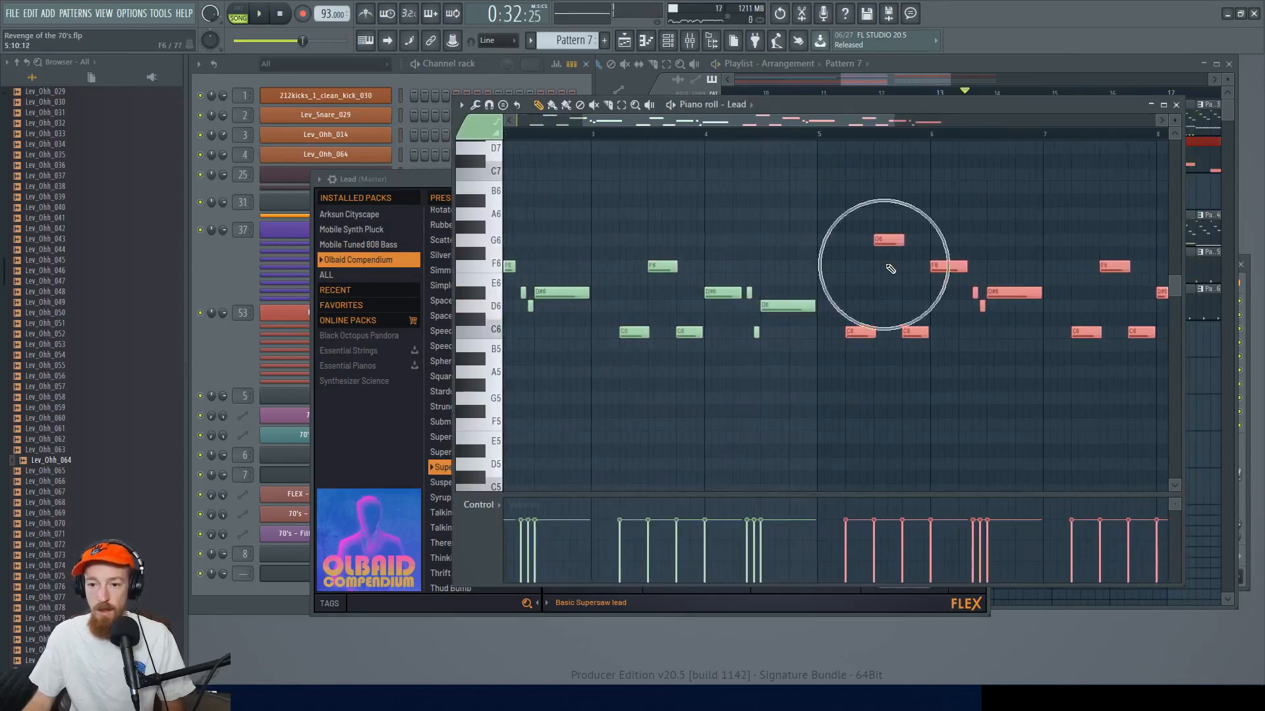
- Duplicate the four-bar Lead melody into bars 5-8 and audition the repeated phrase starting at bar 5
drag(939, 237, 713, 266)
ctrl+click(764, 245)
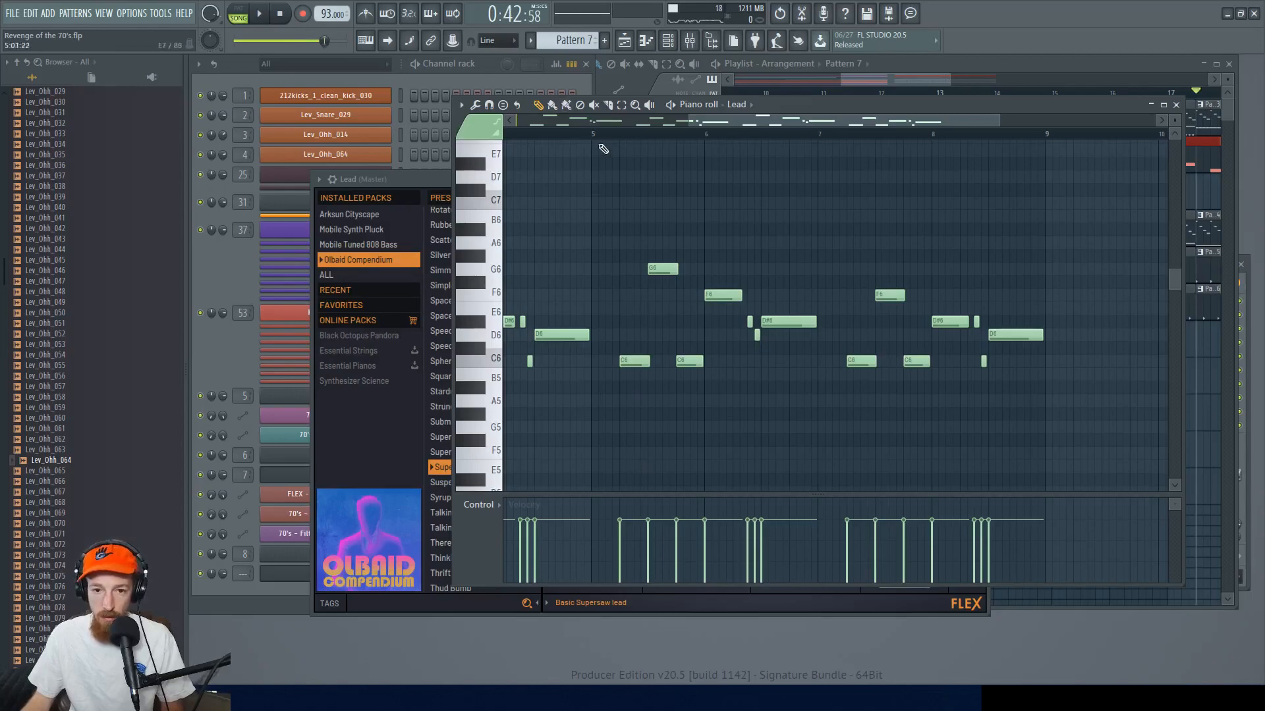
drag(590, 343, 819, 360)
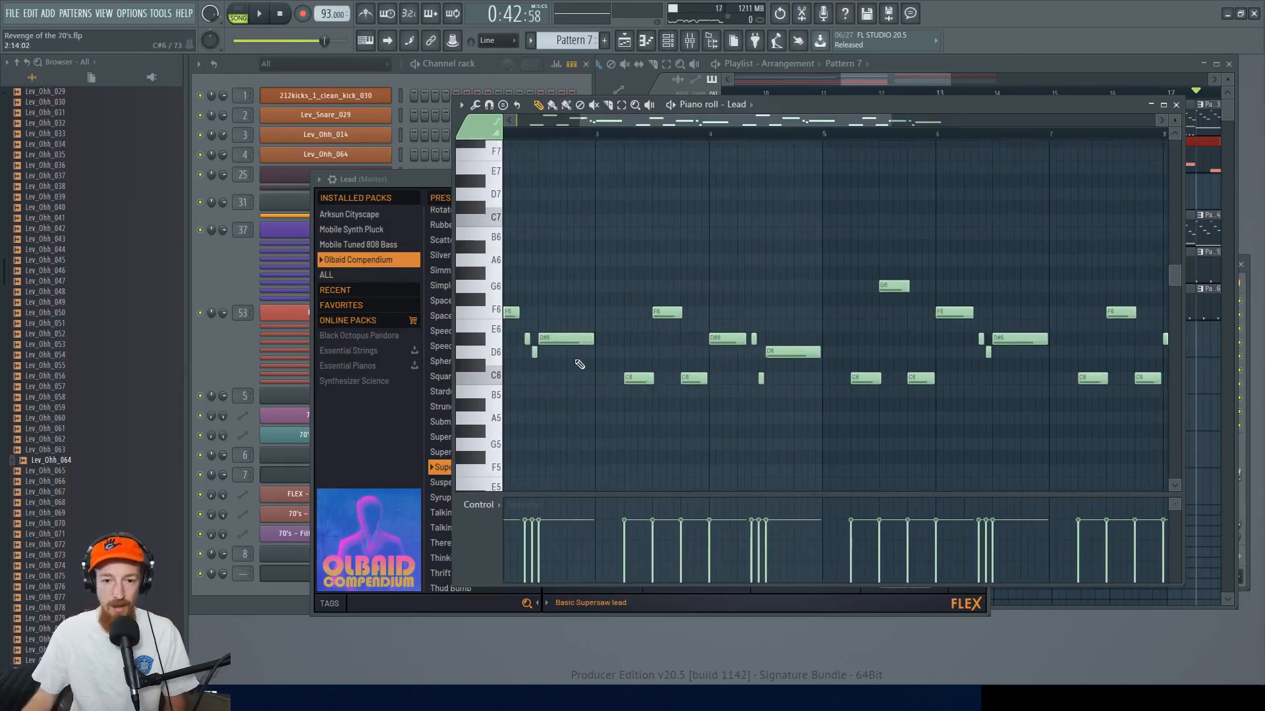
drag(908, 376, 776, 283)
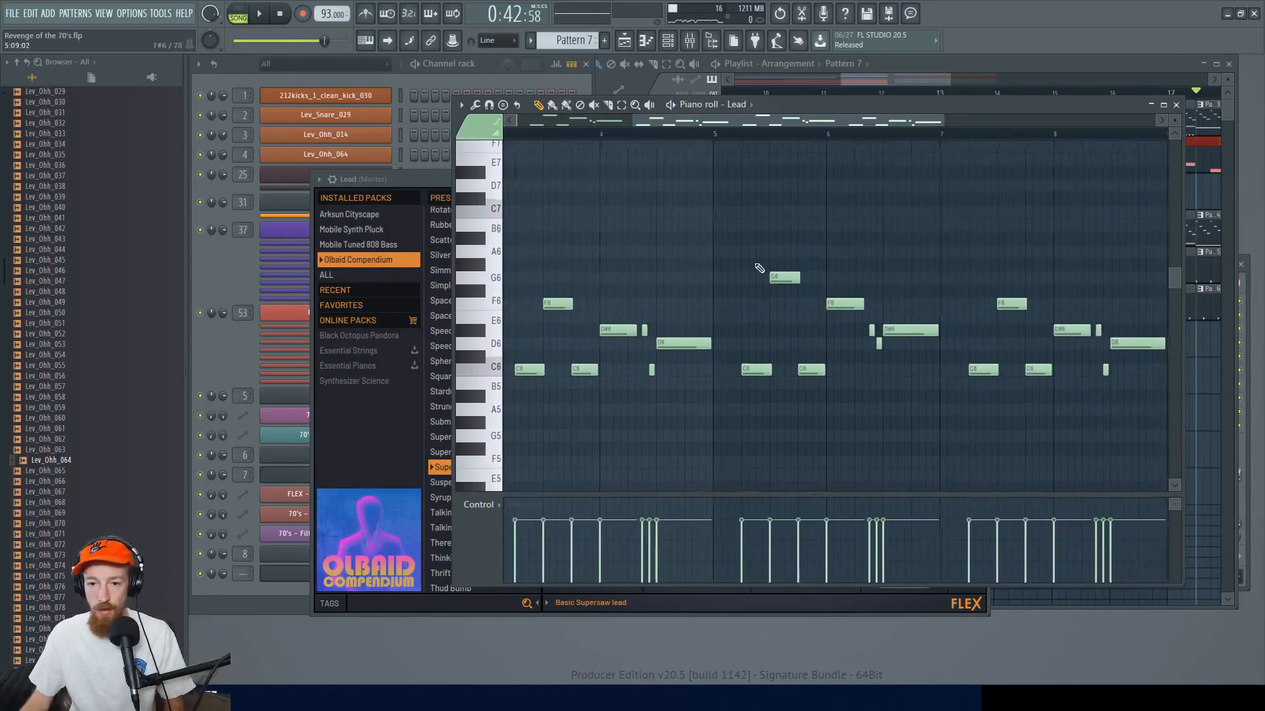
drag(720, 233, 914, 391)
key(space)
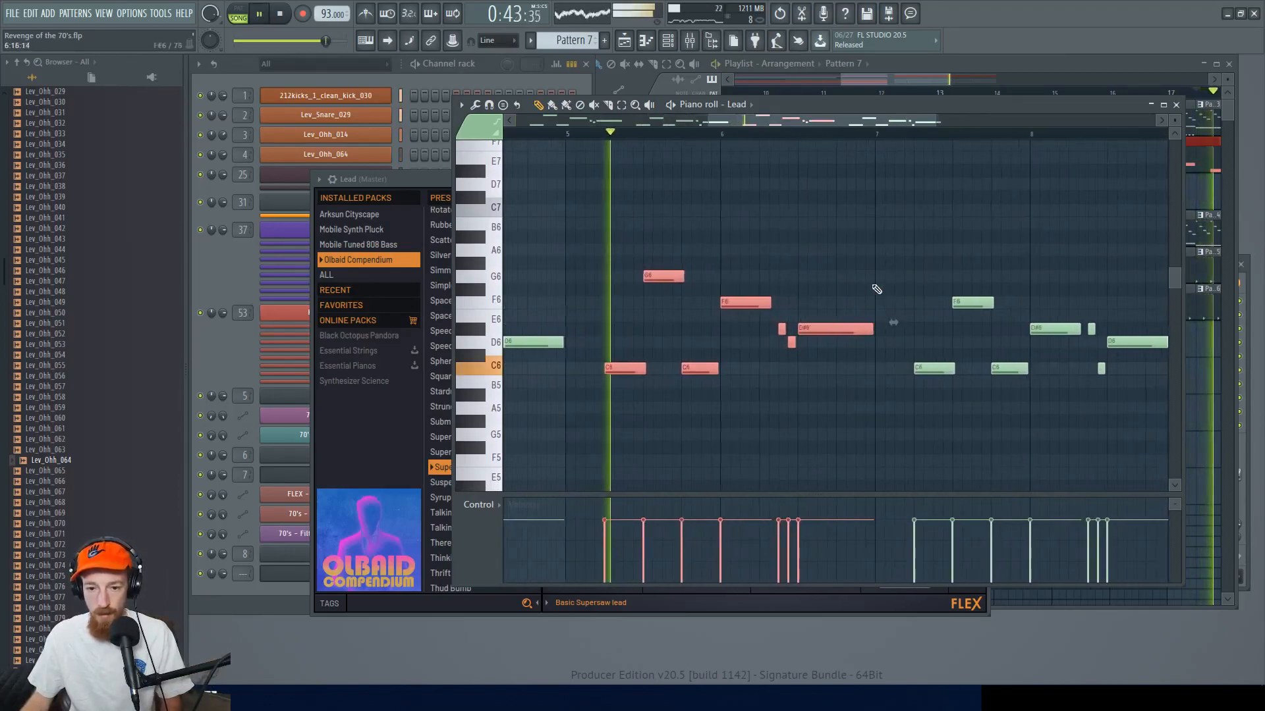
drag(871, 296, 823, 337)
key(space)
- In the bars 5-6 phrase, raise the second C6 to A#6, F6 to A6, and the closing notes to G#6, F6 and G6
ctrl+click(654, 418)
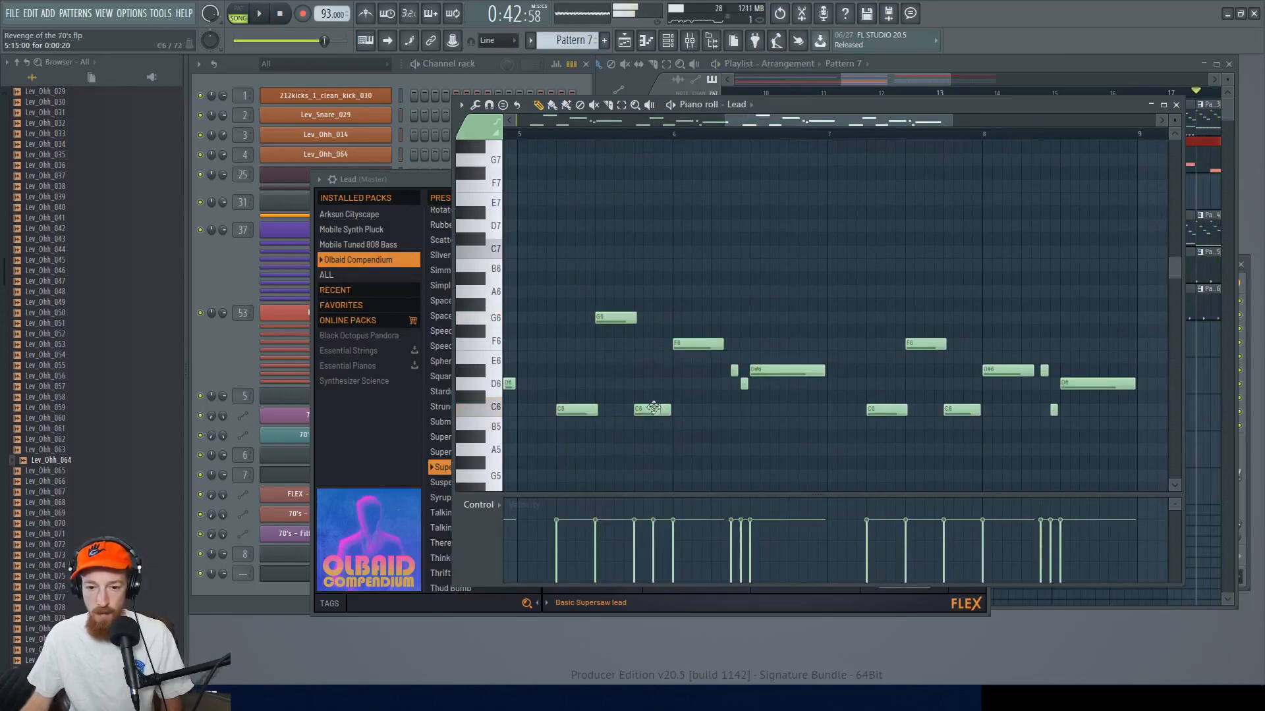
drag(658, 412, 660, 278)
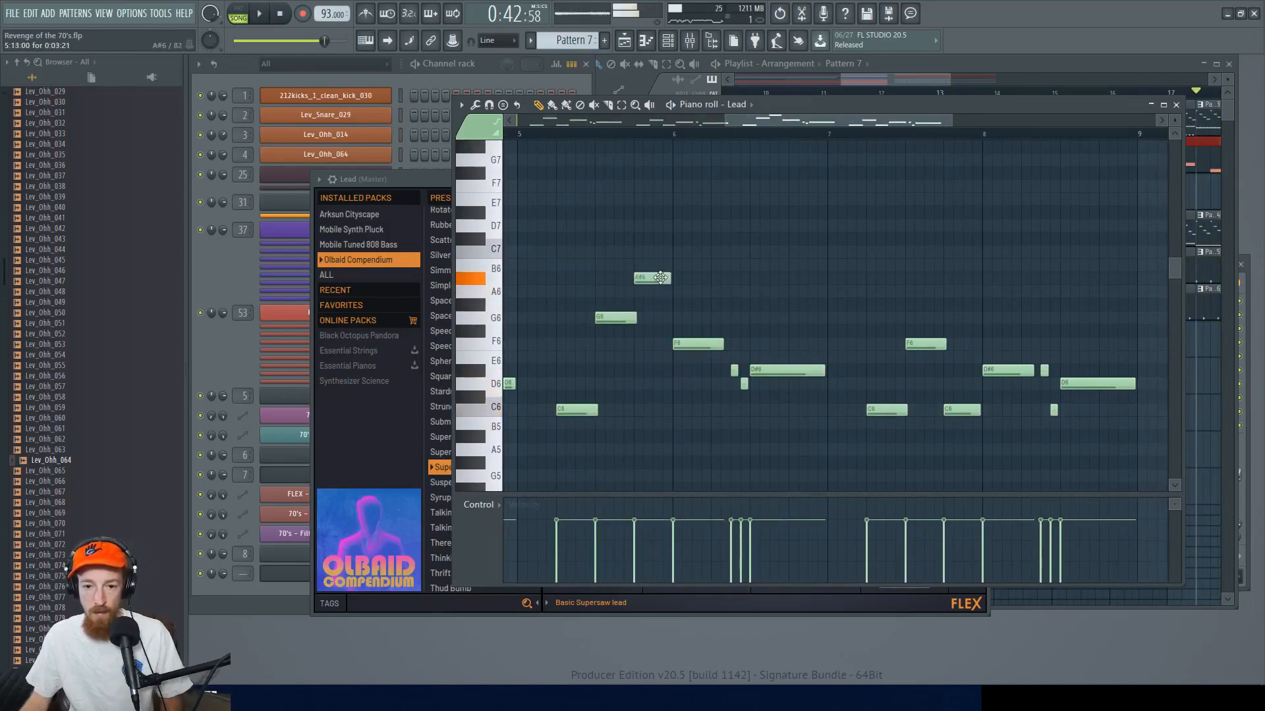
drag(685, 343, 685, 286)
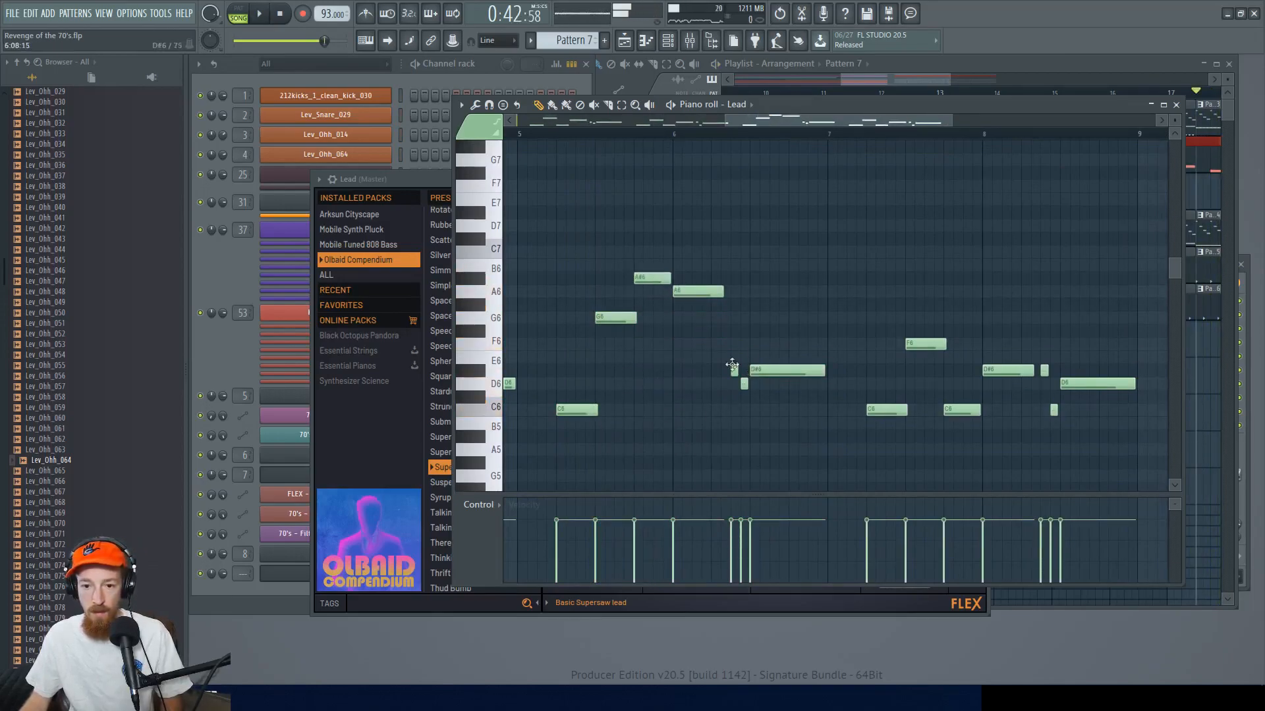
drag(785, 366, 761, 318)
key(space)
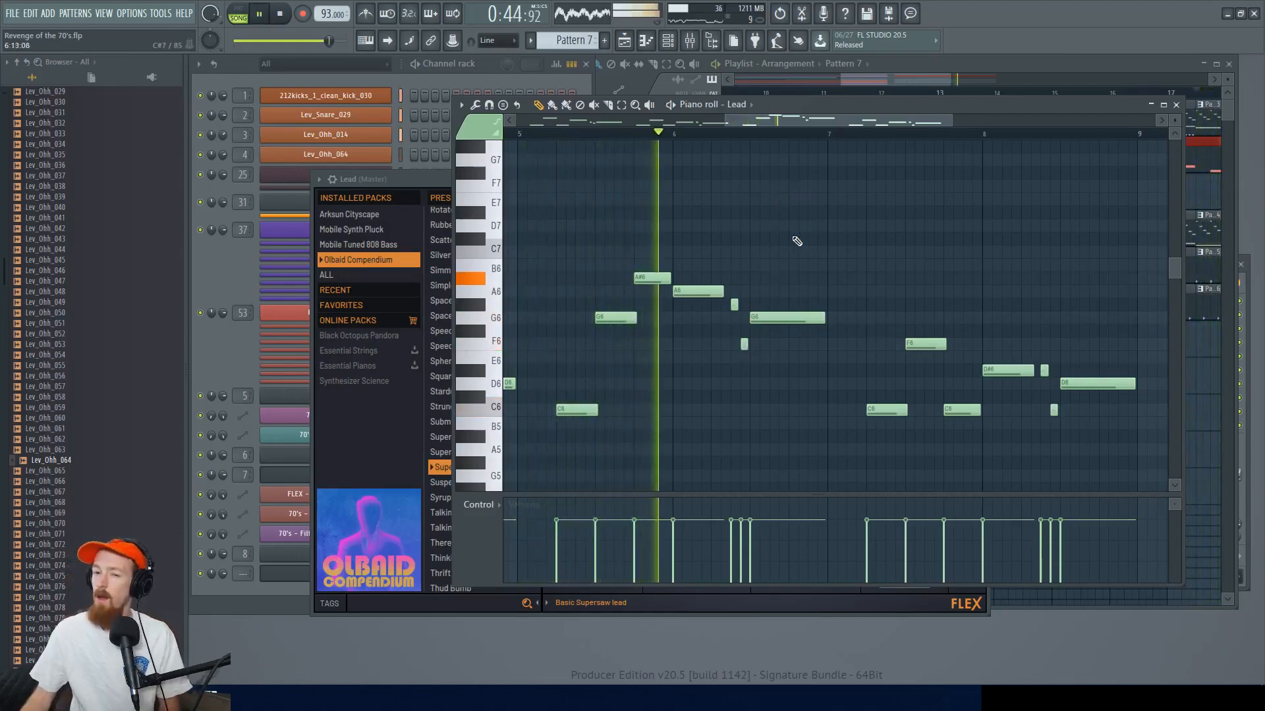
- Lower the A6 note at the start of bar 6 to G#6 and play the phrase again
key(space)
drag(710, 291, 713, 318)
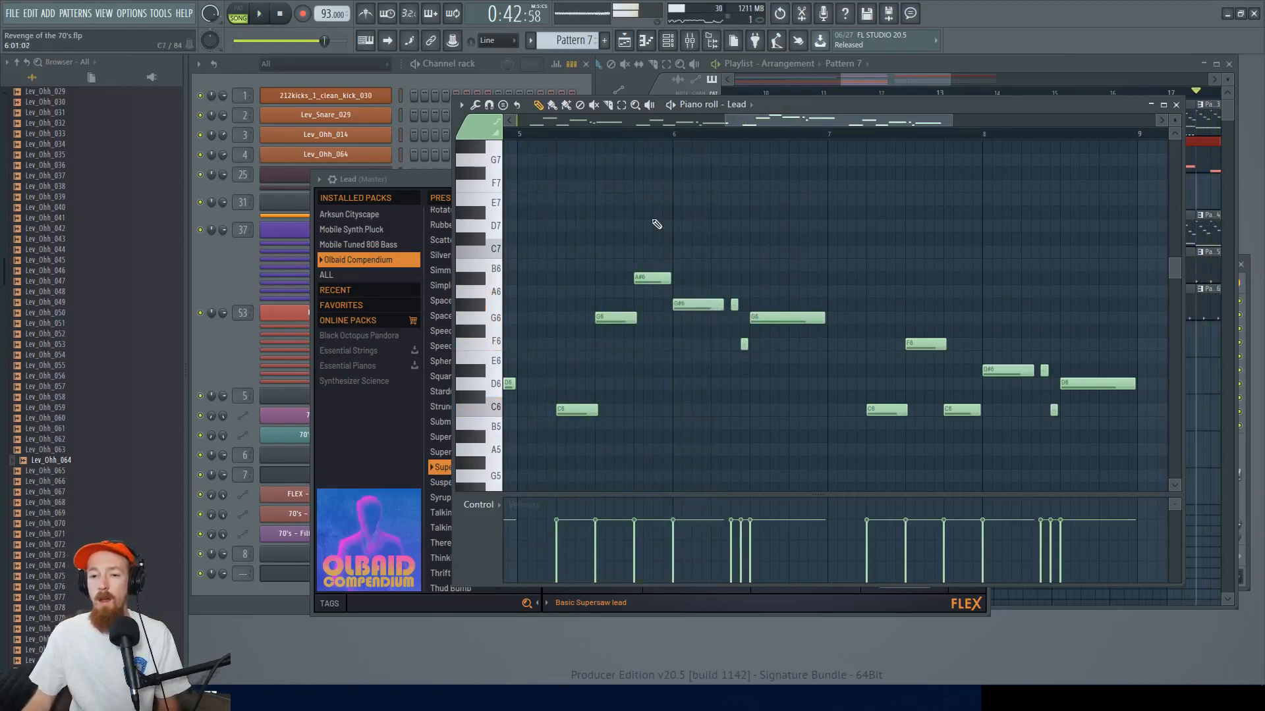
click(623, 135)
key(space)
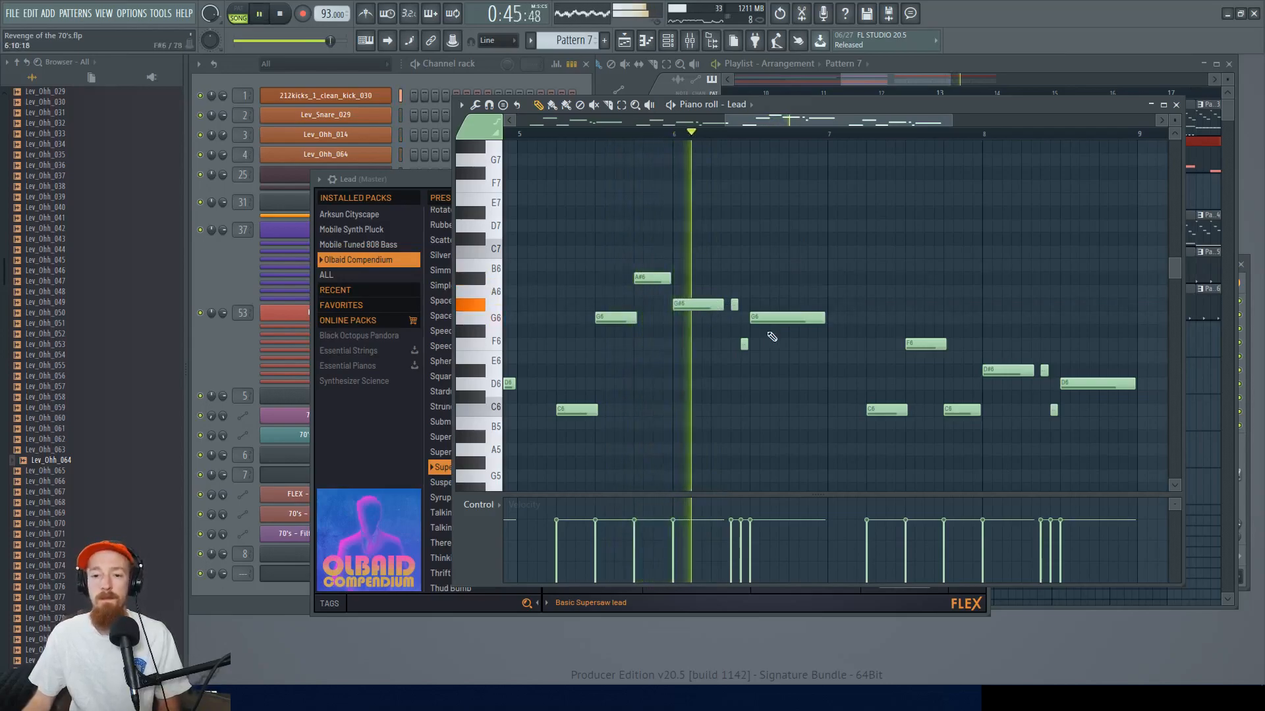
- Rework the Lead phrase in bars 7-8 to G#6, F6, C6, D#6, short G6 and F6, and long D6
drag(888, 381, 689, 263)
key(space)
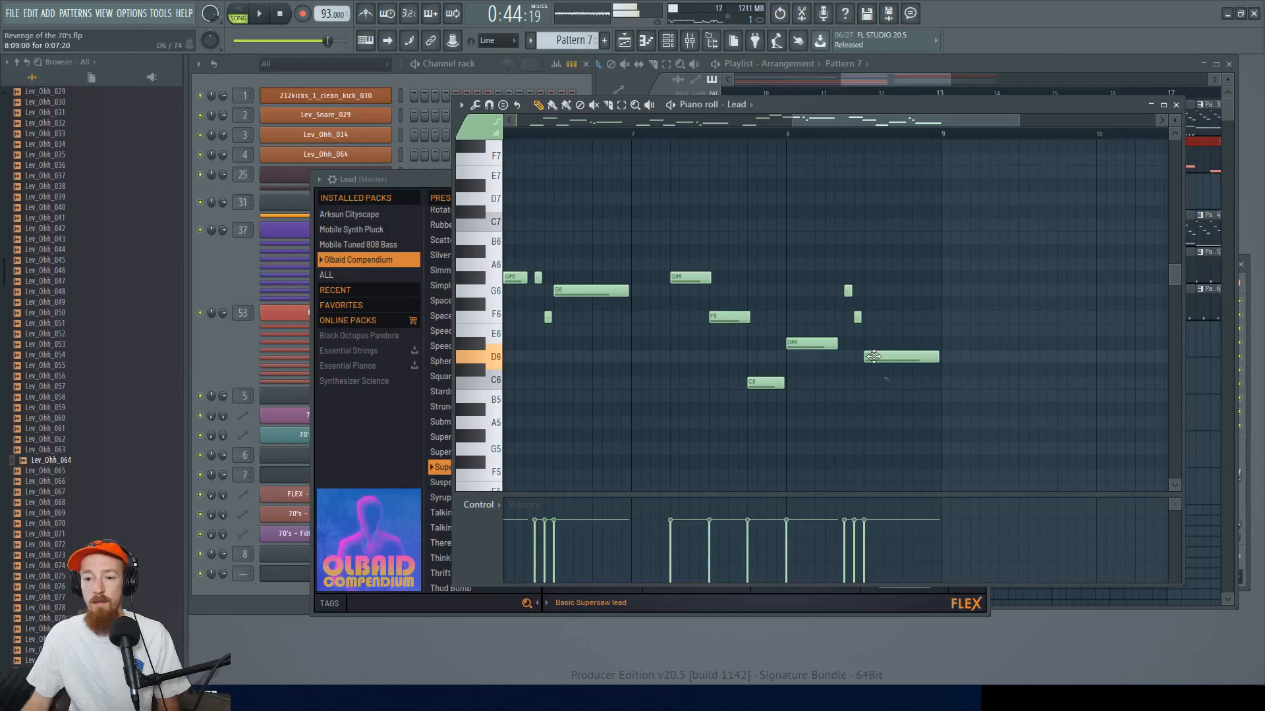
scroll(786, 213, down, 2)
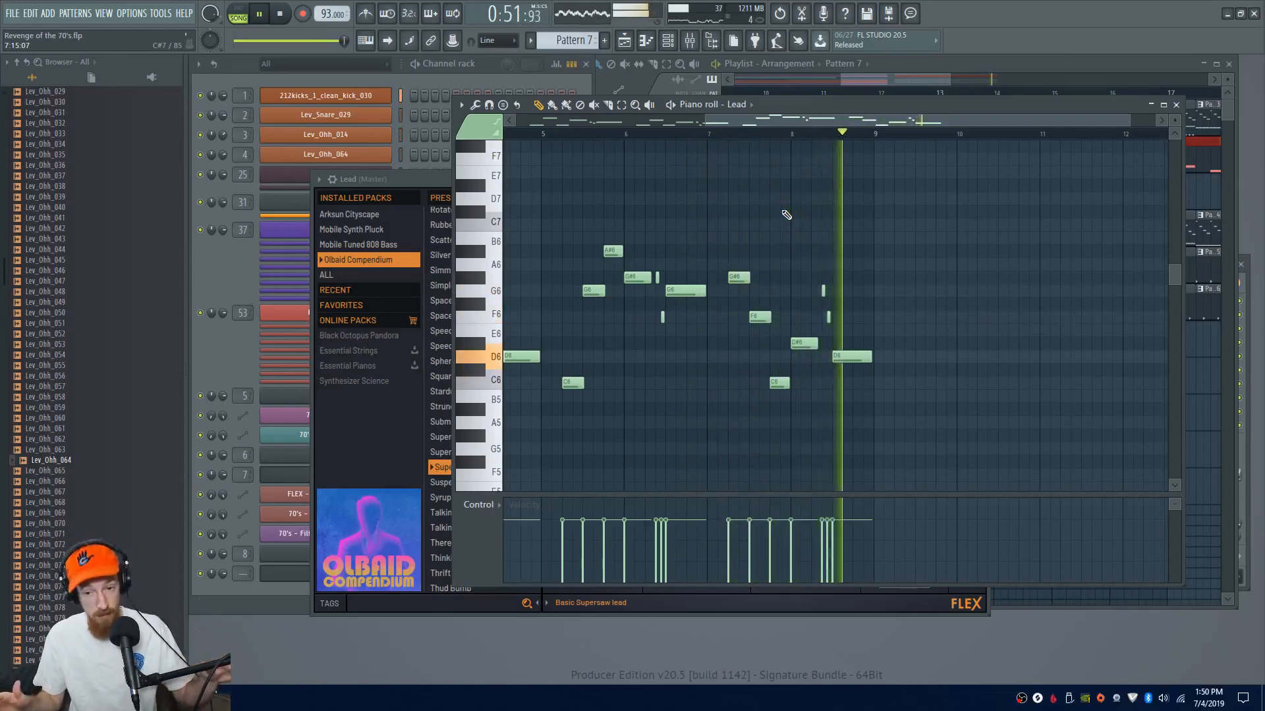
- Copy the opening Pattern 1 clip and the six-track automation clips in the Playlist to directly after the Pattern 7 section
drag(921, 79, 894, 78)
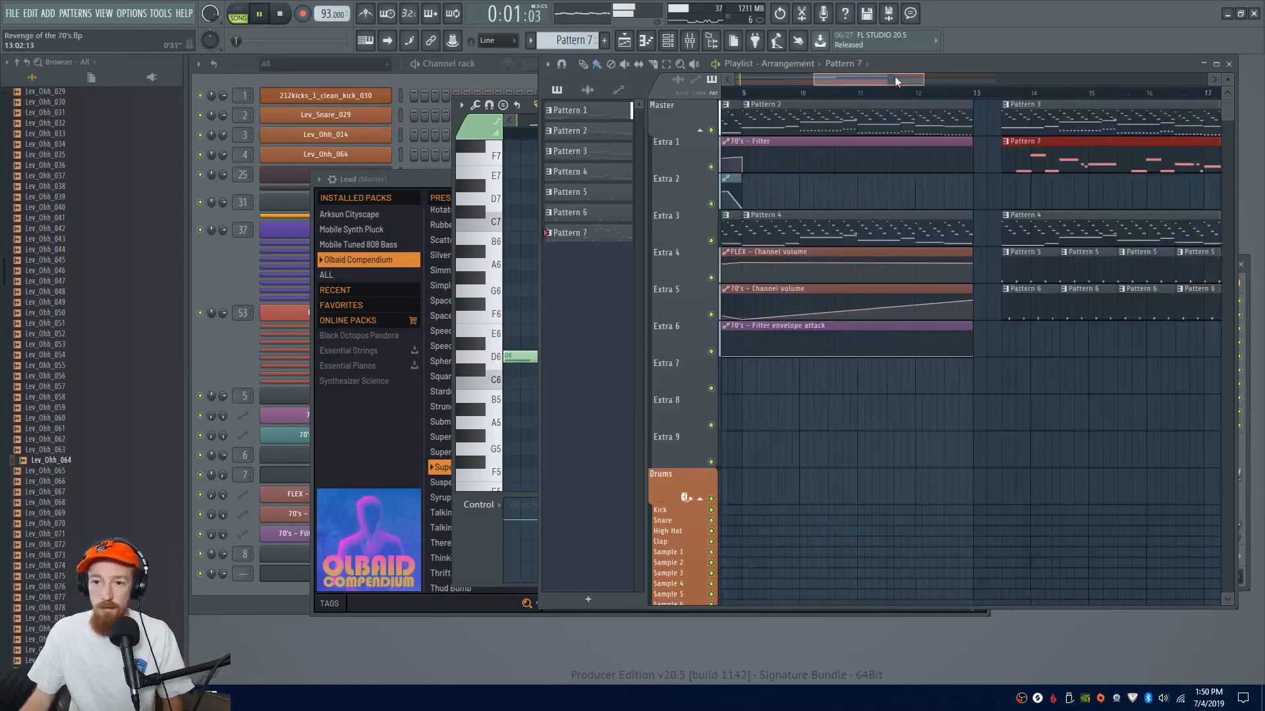
scroll(900, 179, down, 6)
key(space)
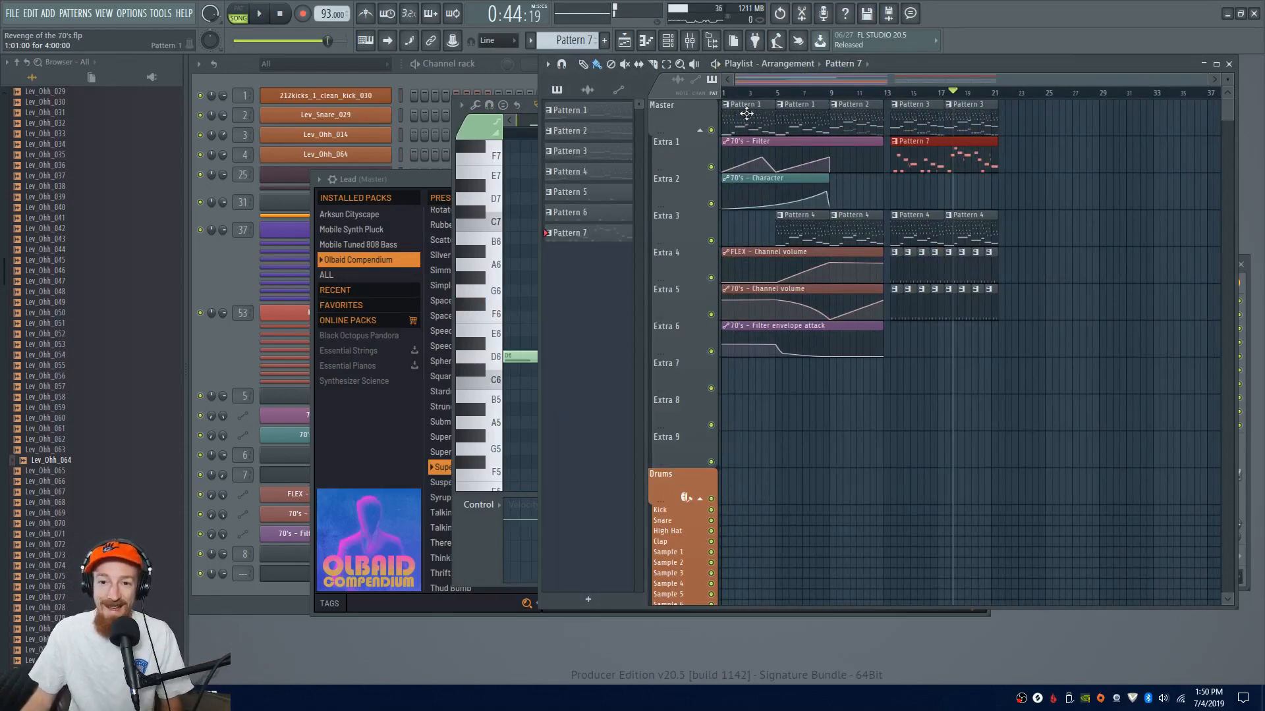
drag(747, 114, 738, 376)
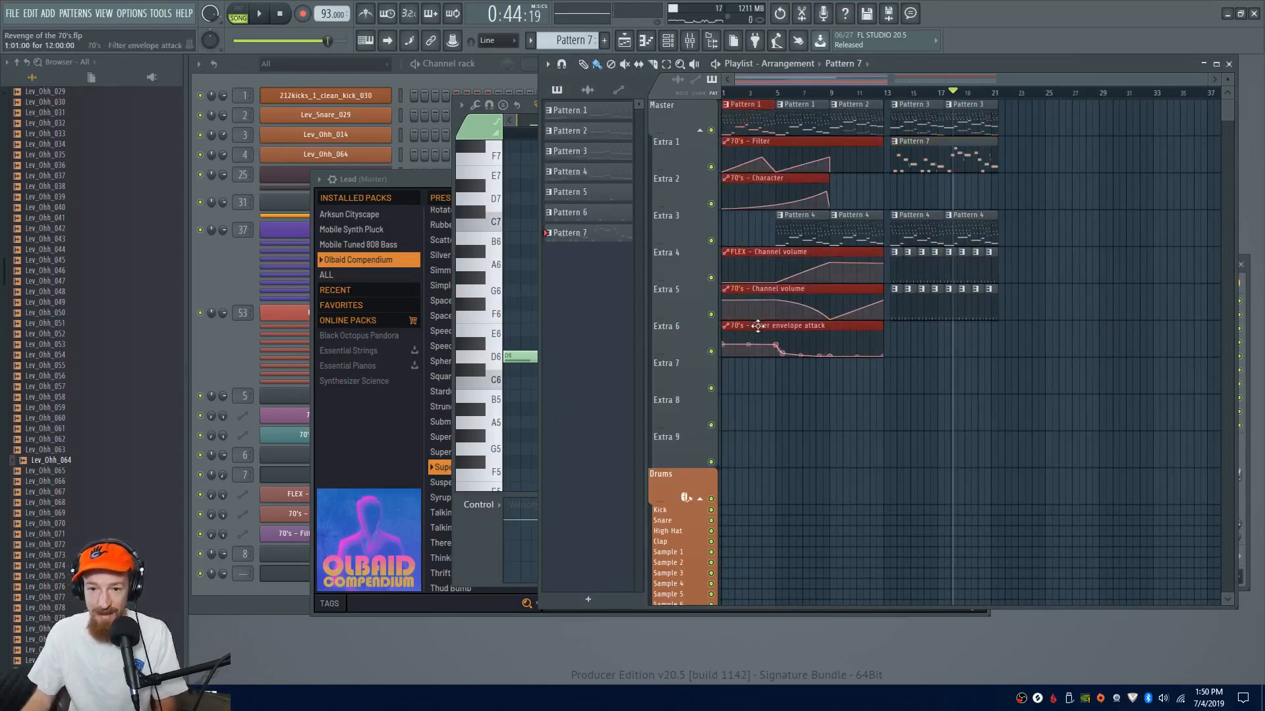
drag(739, 120, 1010, 127)
click(1010, 127)
- Try a second Pattern 1 clip directly after the copied one, play the section and remove the extra clip
click(1084, 120)
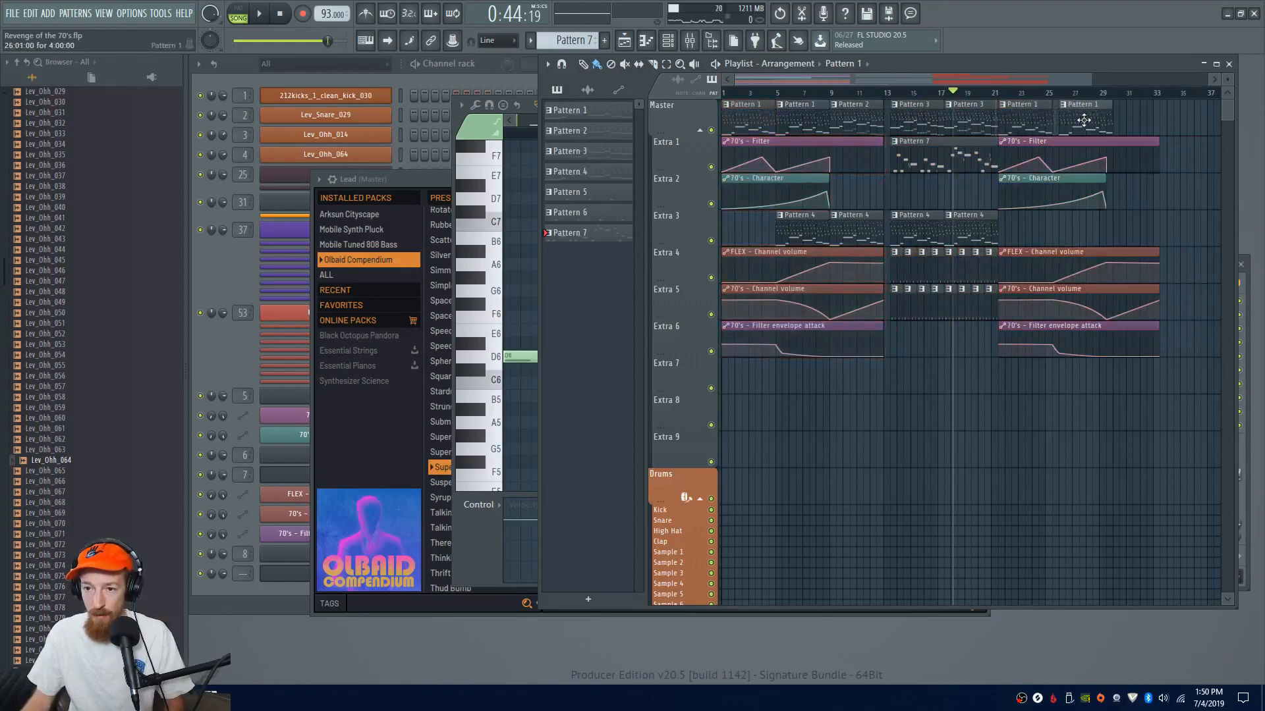
key(space)
scroll(1087, 212, up, 3)
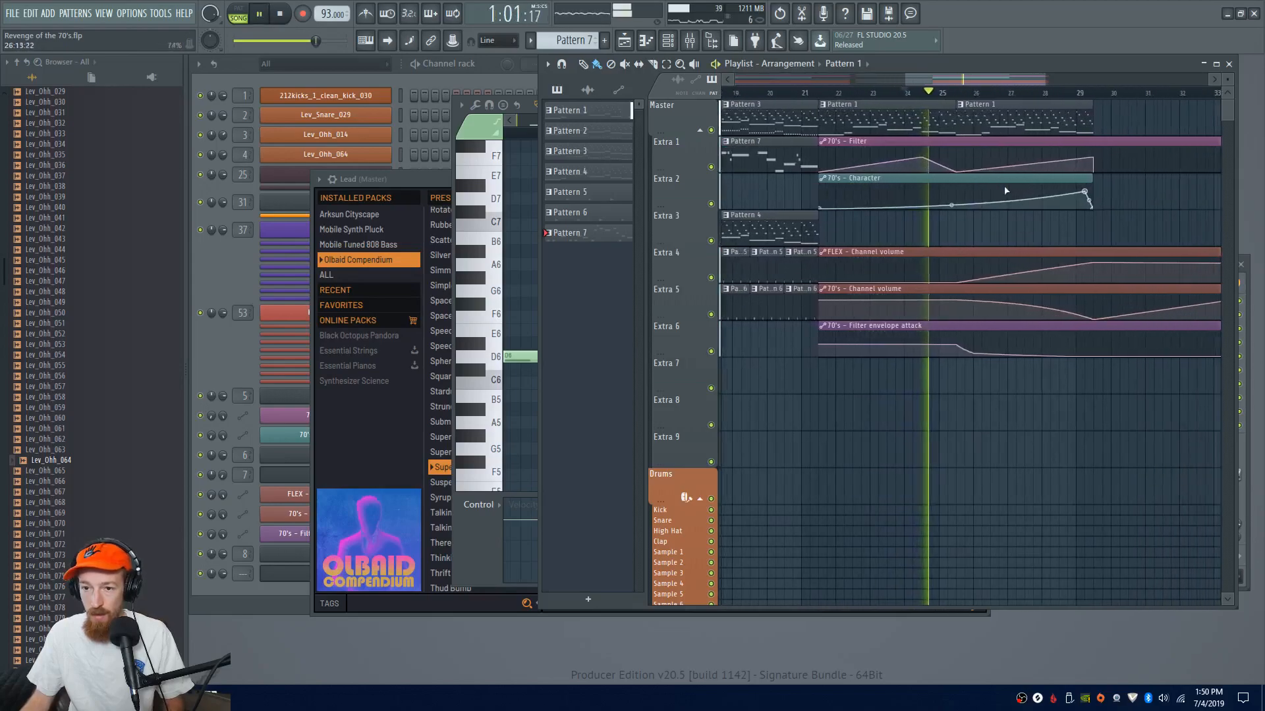
right_click(1060, 130)
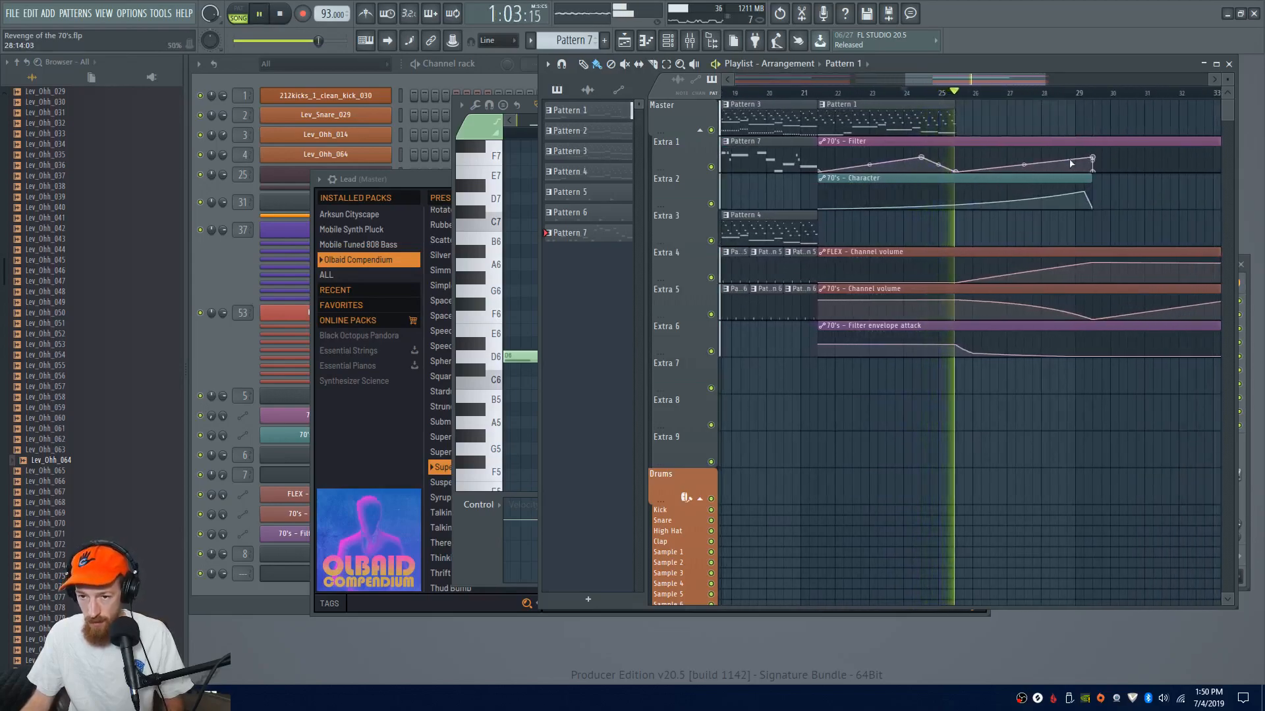
key(space)
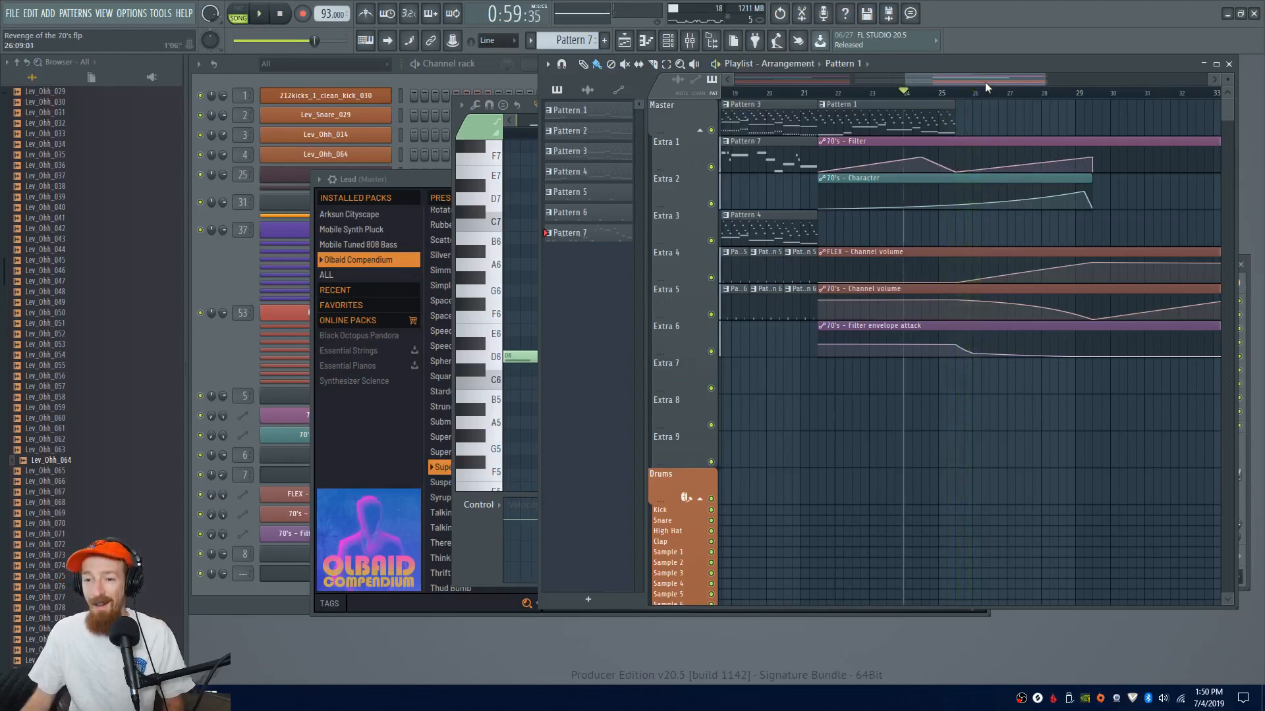
- Play the whole arrangement from its beginning
drag(985, 82, 813, 91)
scroll(871, 243, down, 5)
scroll(868, 193, up, 1)
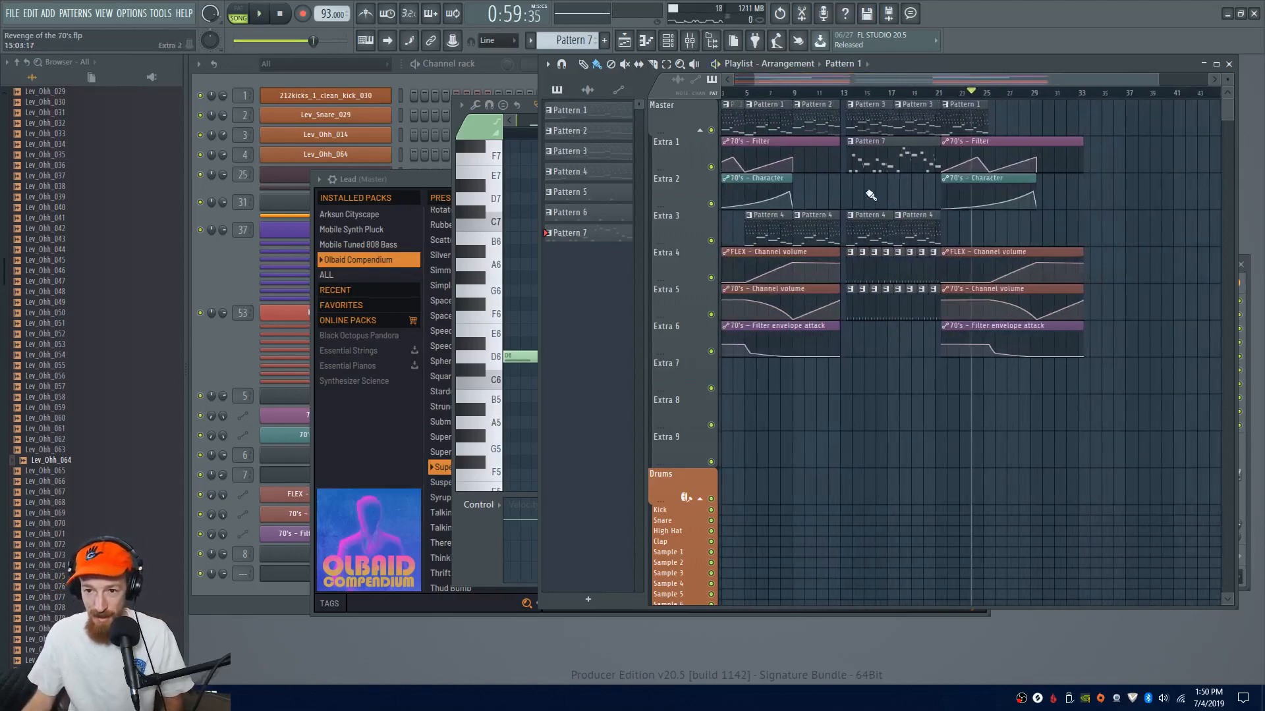
drag(868, 97, 719, 98)
scroll(818, 288, up, 3)
scroll(934, 282, down, 3)
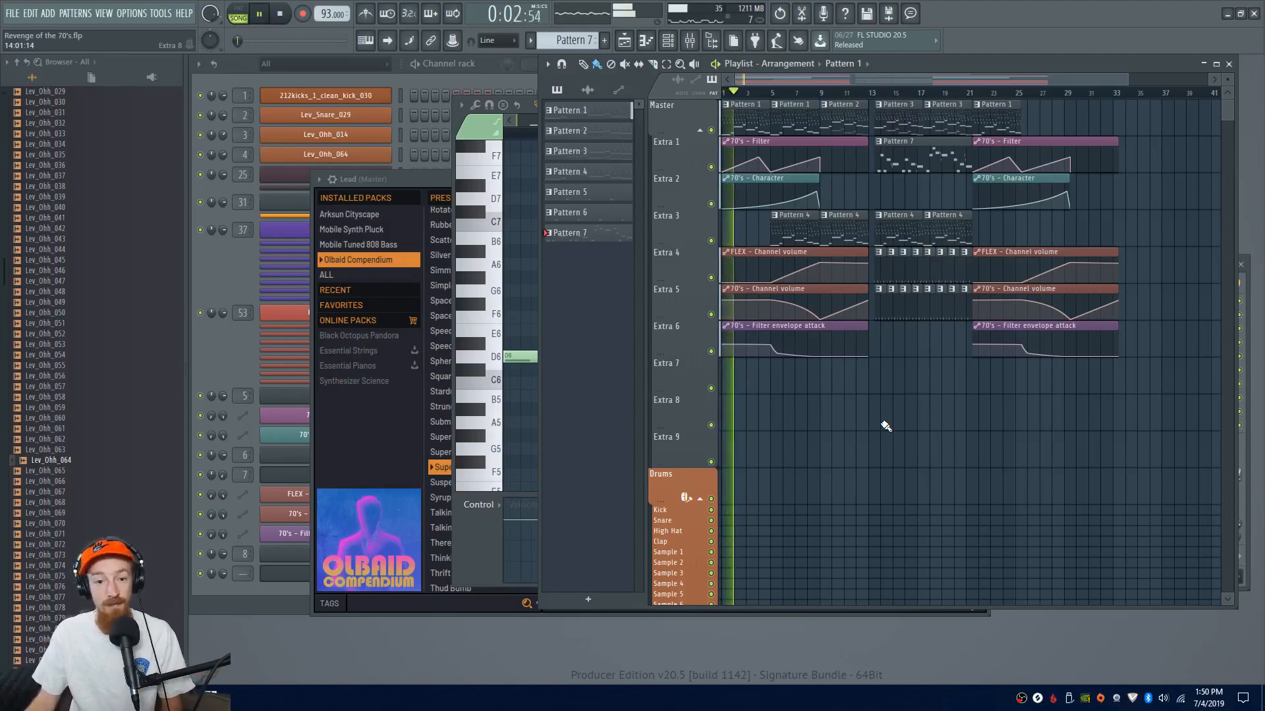
- Close the Lead channel's FLEX instrument window and follow the playing arrangement in the Playlist
click(412, 181)
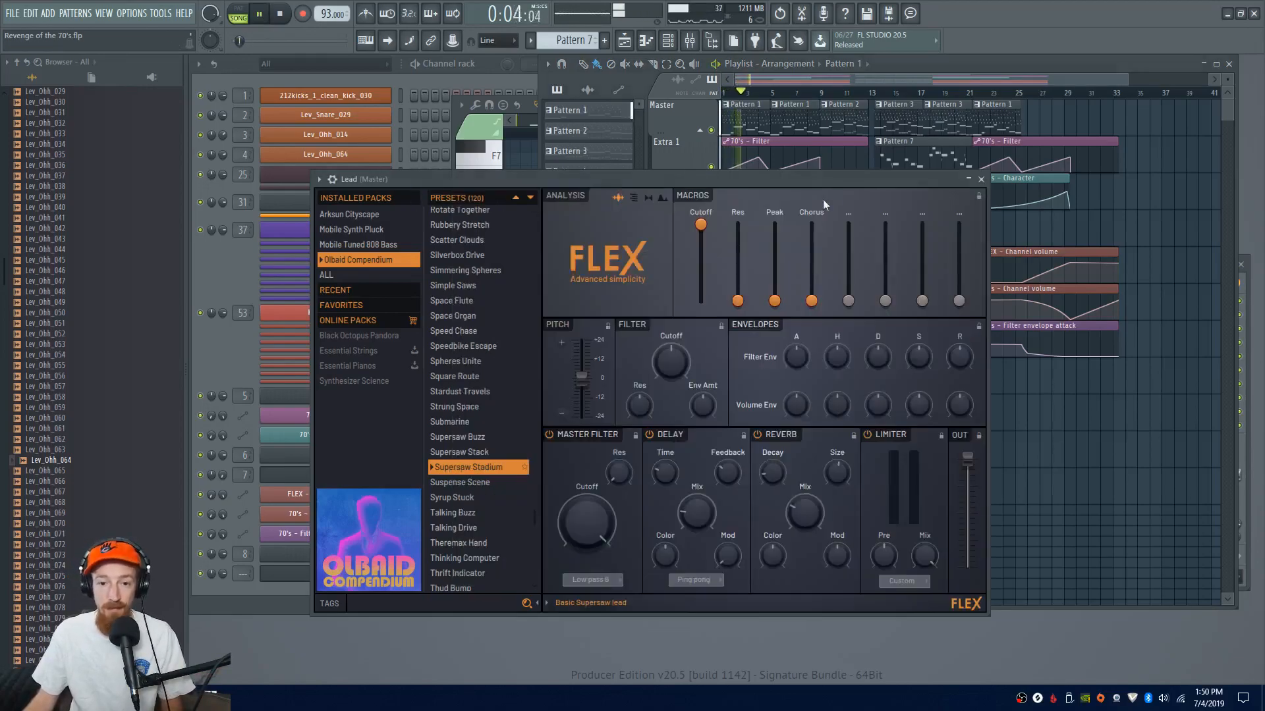
click(981, 180)
scroll(842, 135, up, 3)
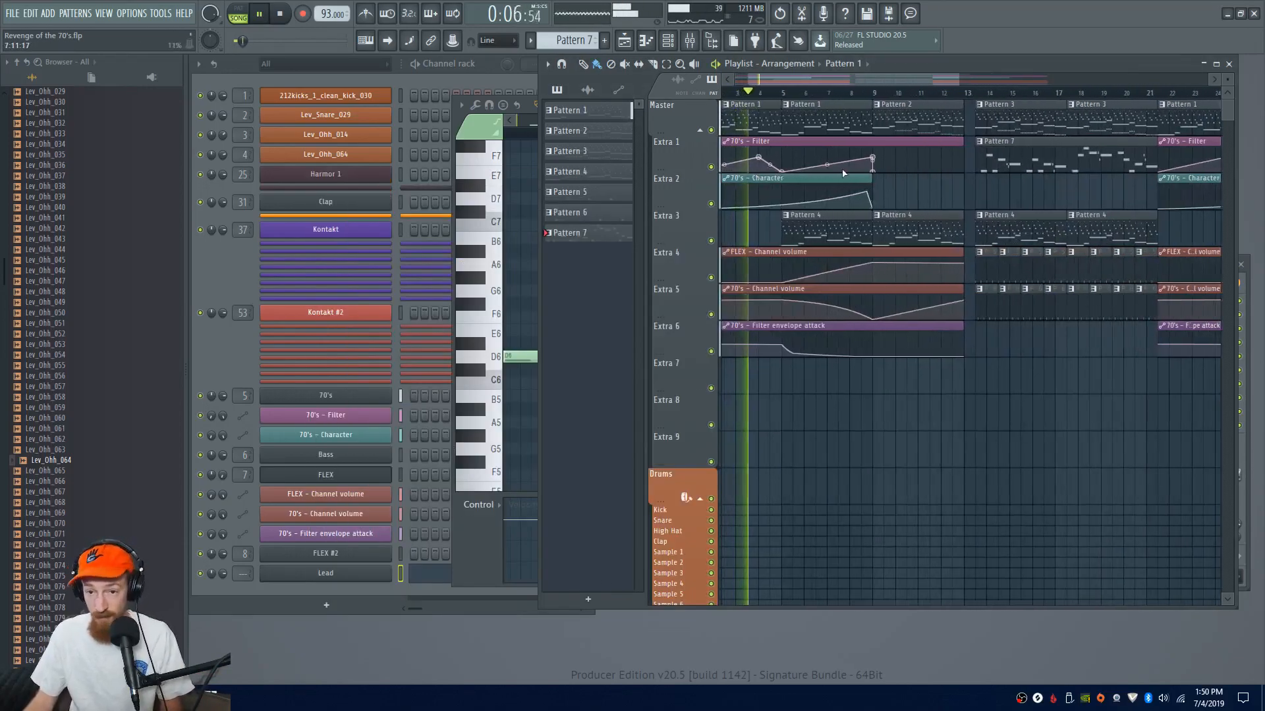
drag(842, 135, 963, 177)
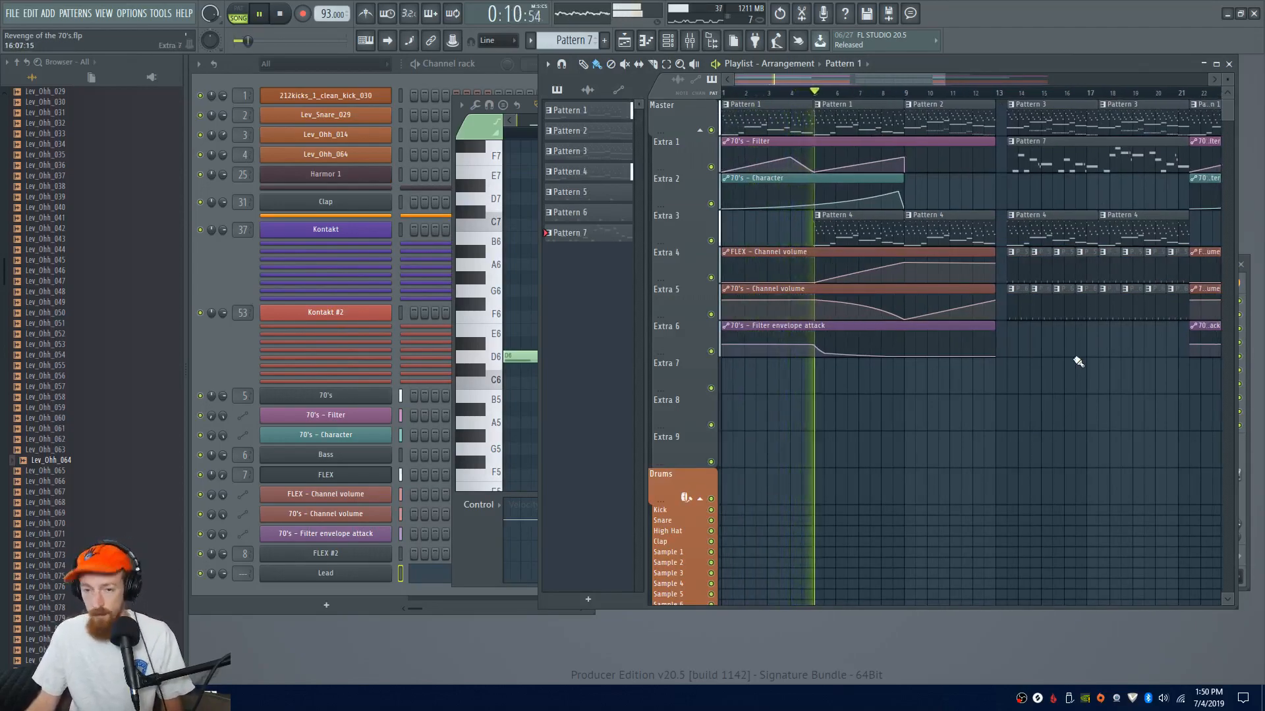
- Follow the playing arrangement in the Playlist from the opening Pattern 1 section through the Pattern 7 section
scroll(1072, 355, down, 1)
drag(1082, 345, 1048, 350)
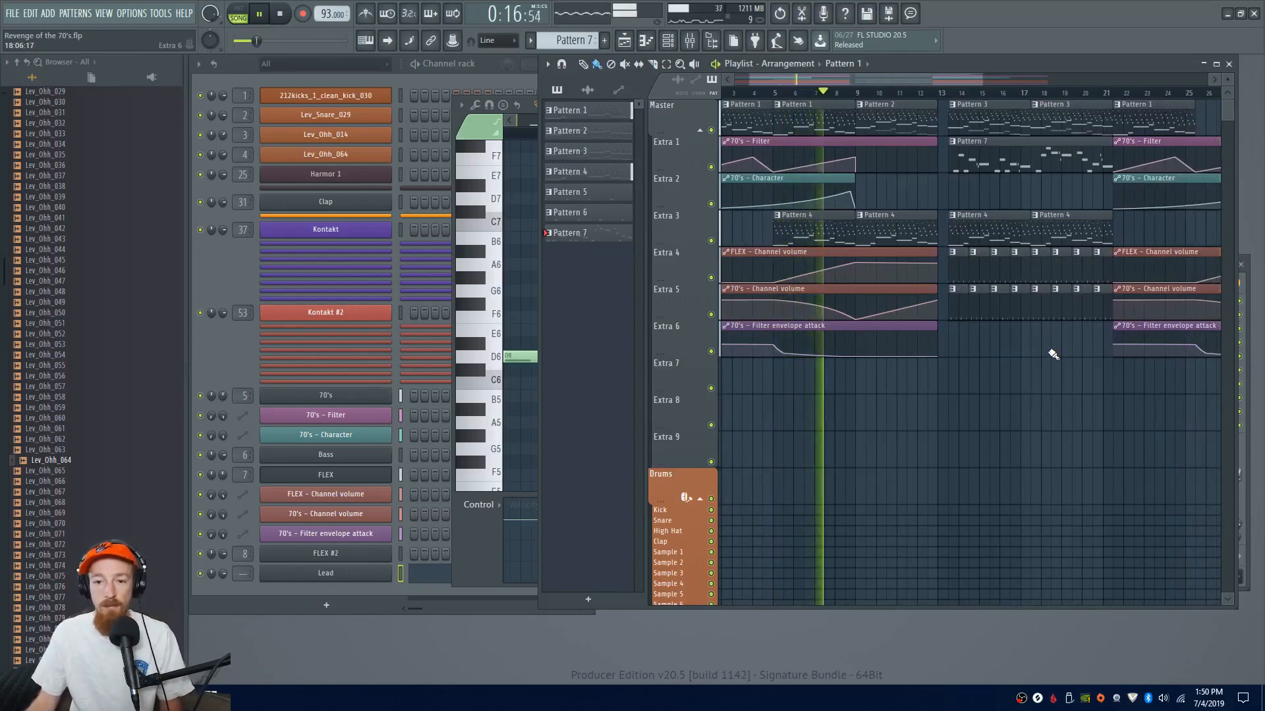
scroll(1053, 354, up, 1)
drag(1053, 355, 1009, 363)
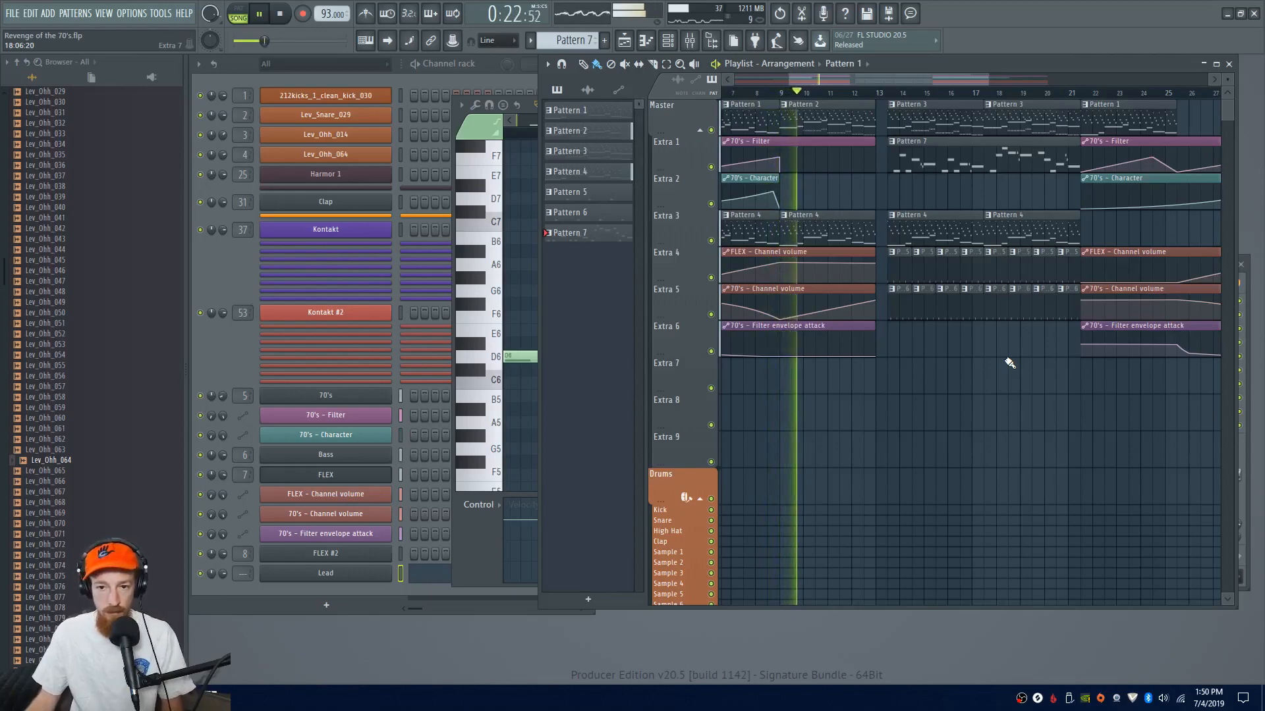
scroll(1009, 363, up, 1)
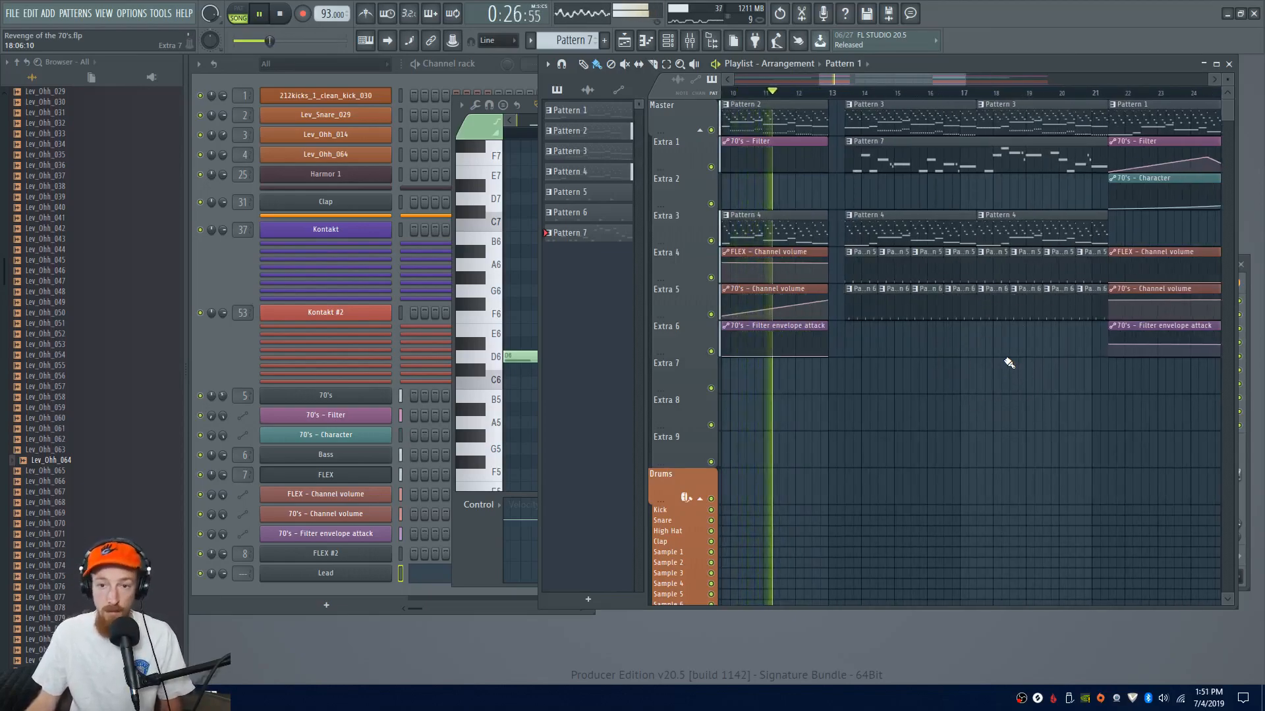
scroll(1010, 363, up, 1)
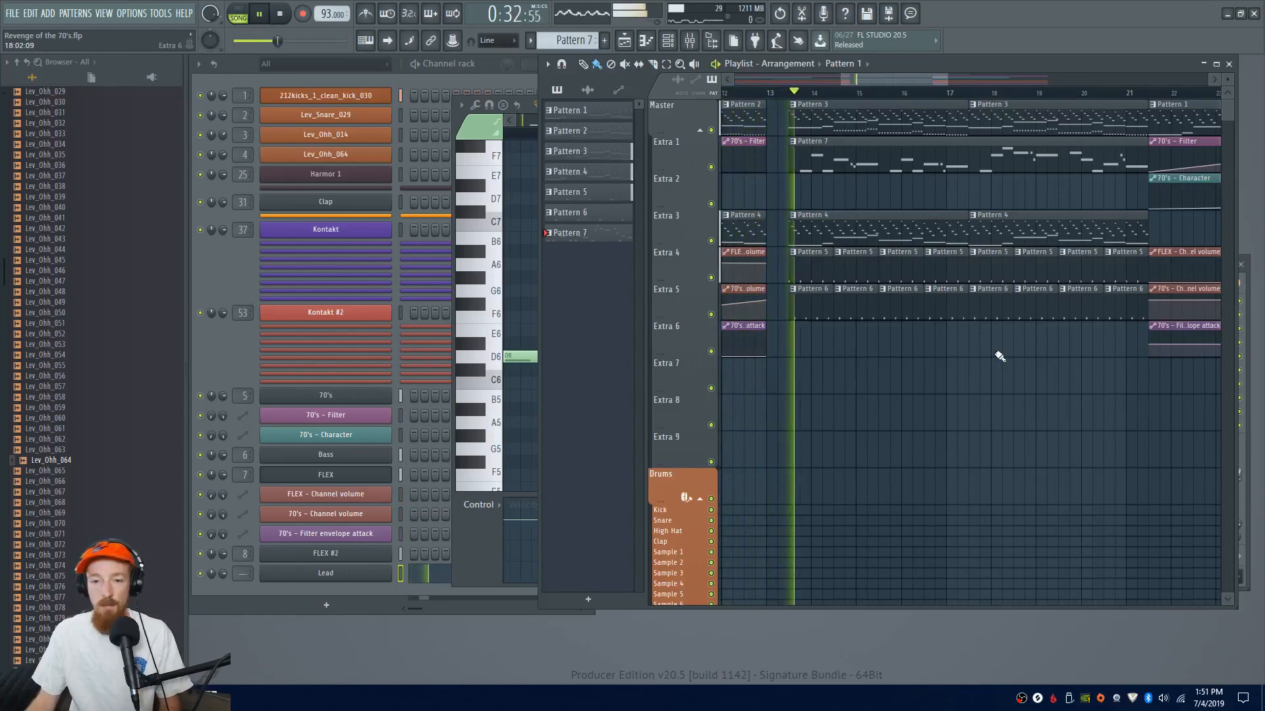
scroll(999, 355, up, 1)
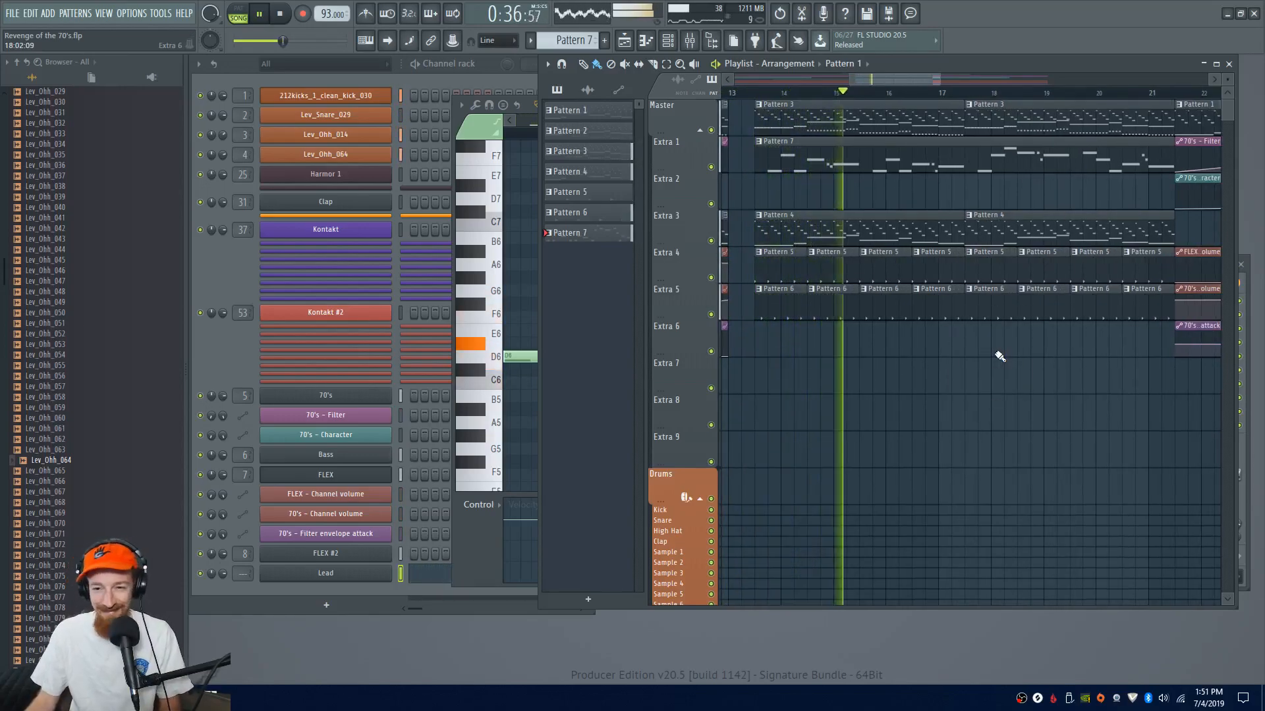
scroll(1027, 354, down, 2)
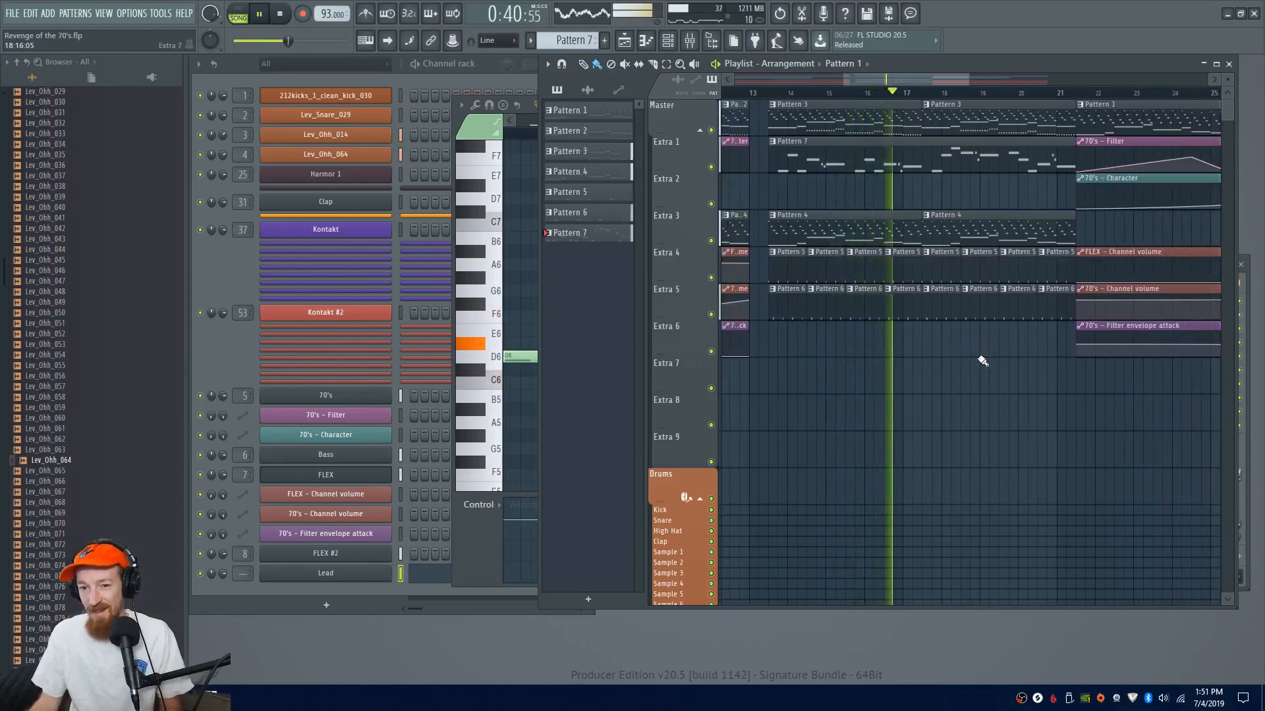
scroll(1009, 336, down, 2)
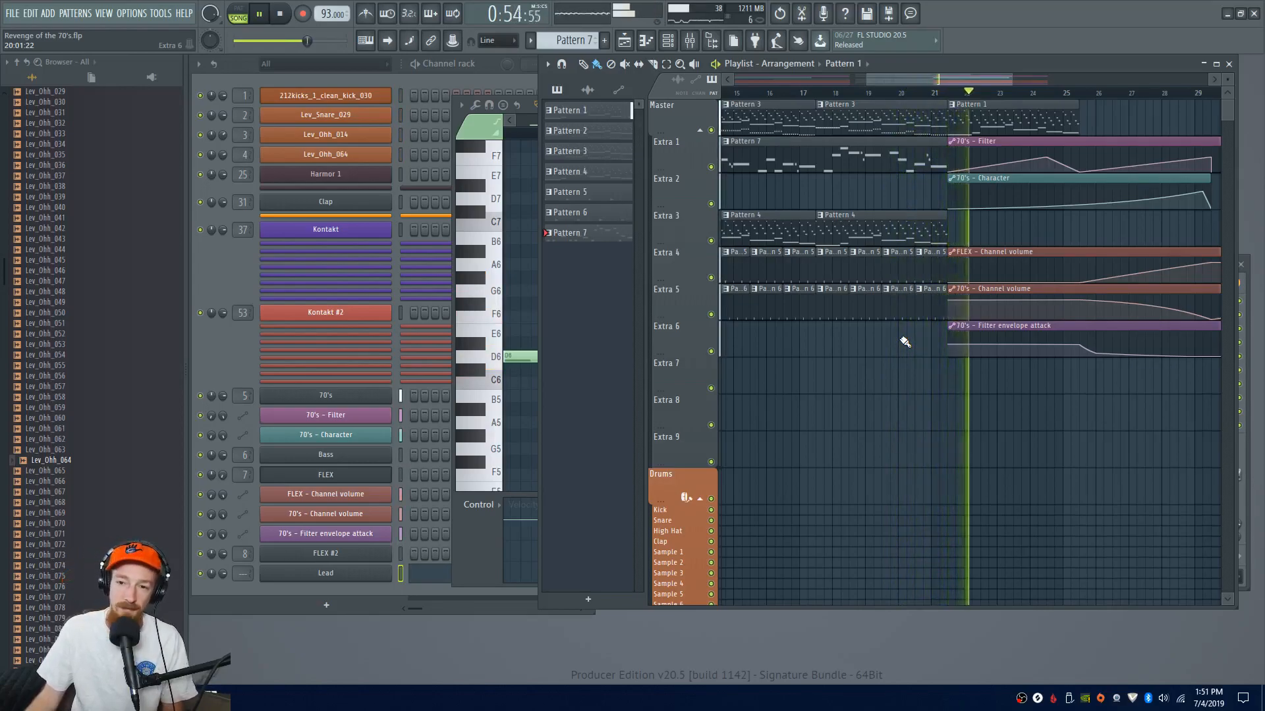
- Follow the closing section's playback past the end of the last Pattern 1 clip and stop the song
scroll(902, 341, down, 2)
drag(864, 326, 980, 336)
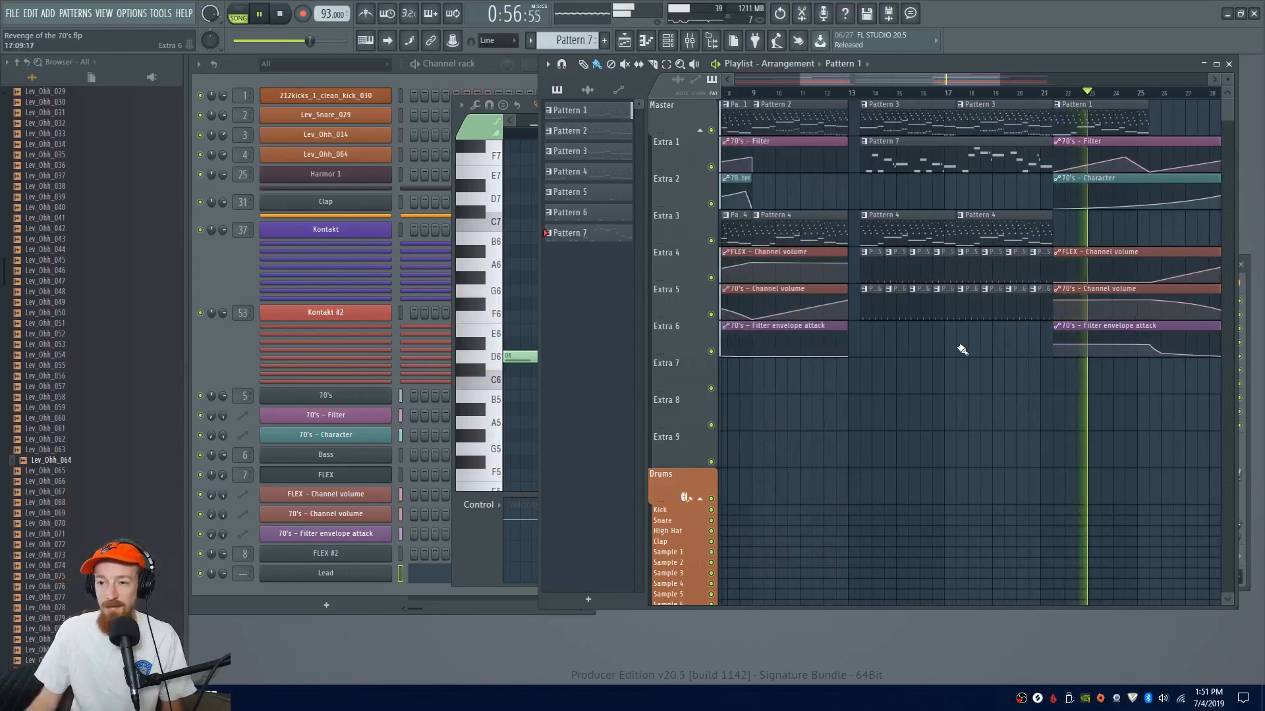
scroll(960, 349, down, 2)
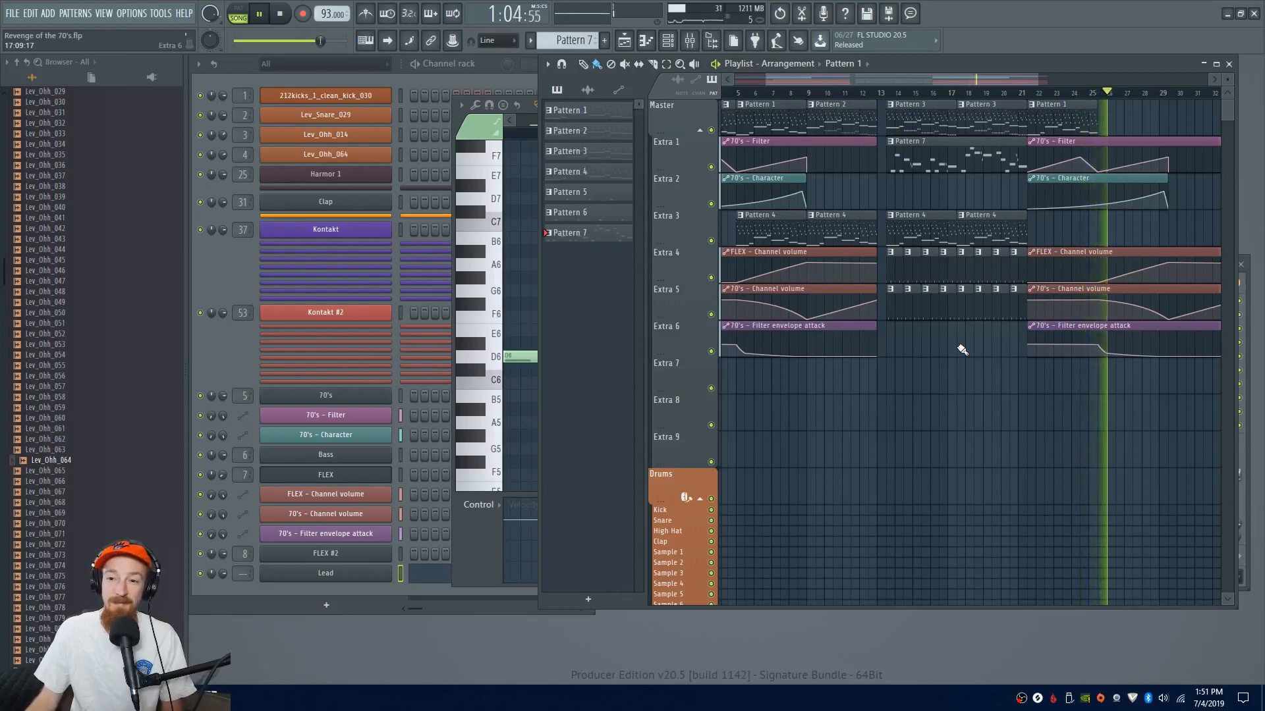
key(space)
scroll(926, 272, down, 3)
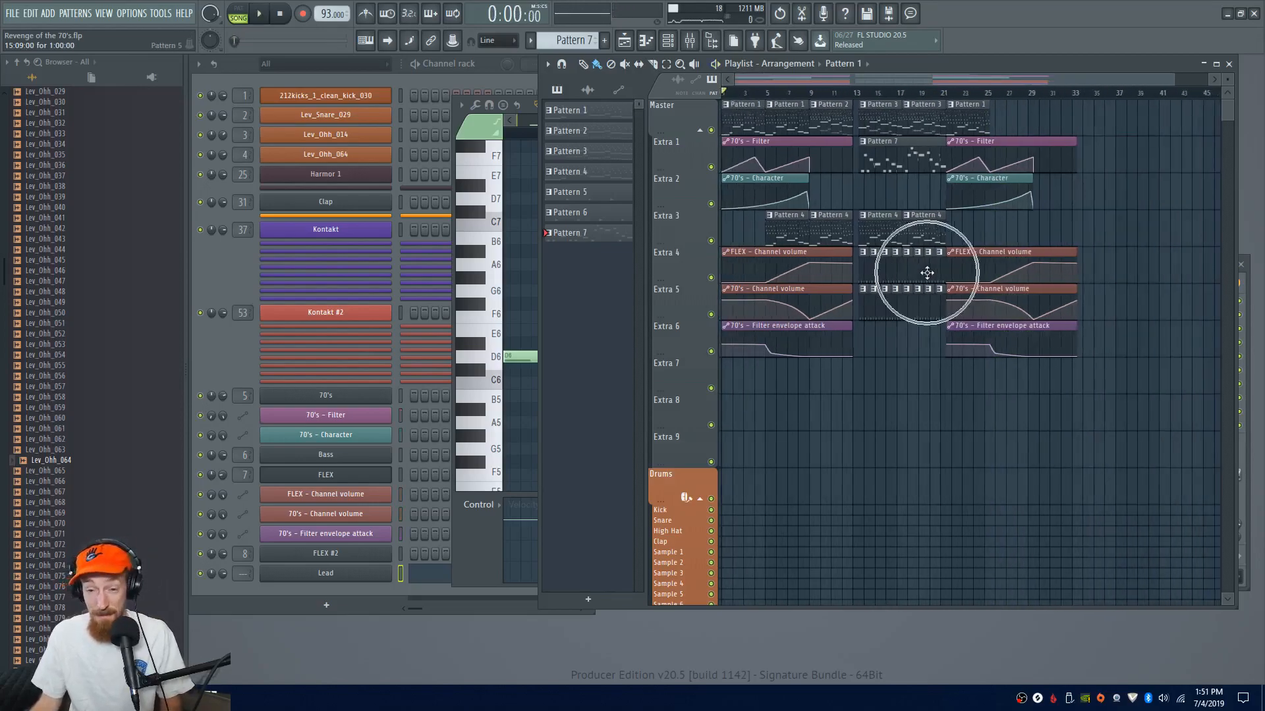
- Open Pattern 4 from its Playlist clip and select its FLEX channel in the Channel rack
scroll(850, 204, up, 3)
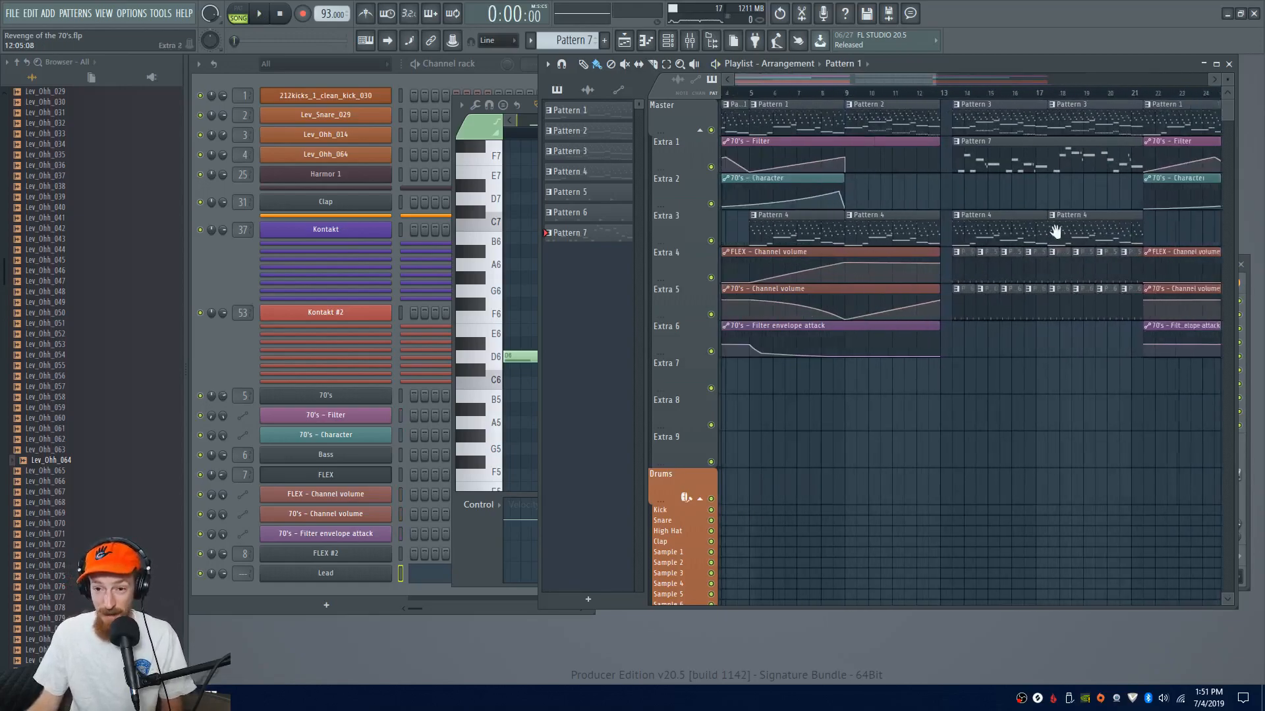
click(895, 226)
click(226, 359)
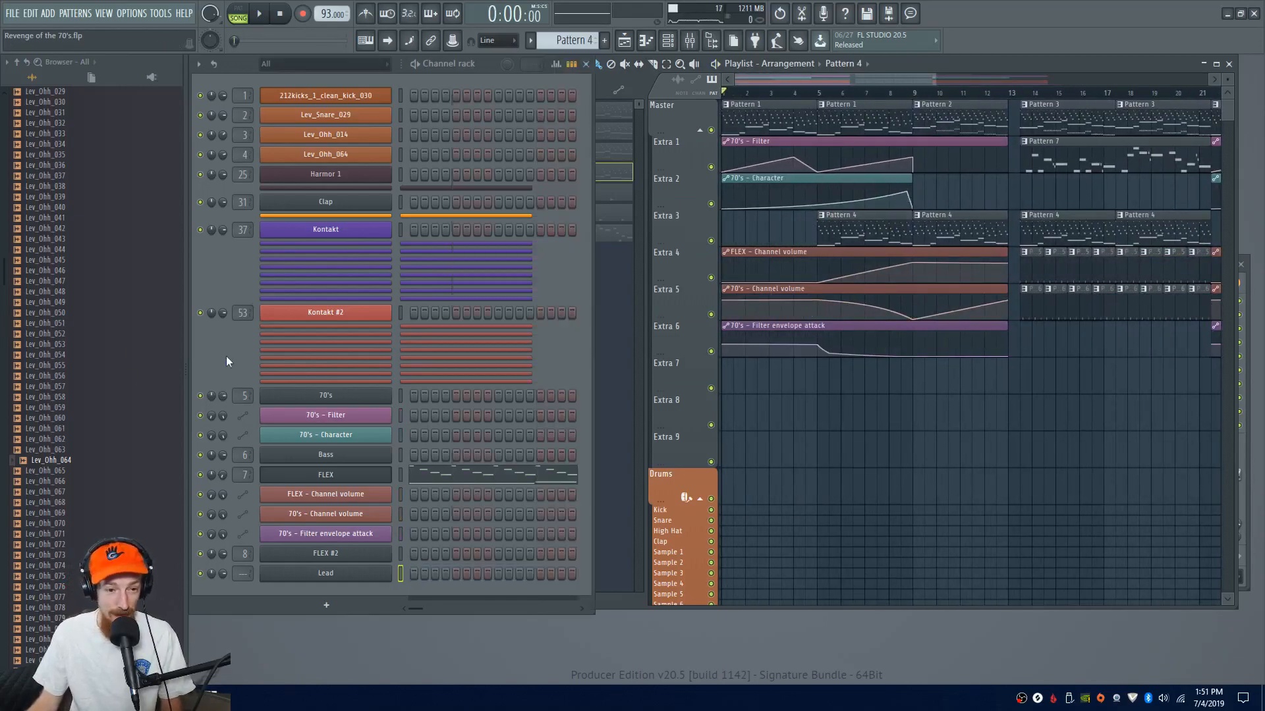
click(356, 480)
click(294, 476)
- Examine the layers of the Pattern 7 section by selecting its Pattern 5 and Pattern 4 clips in turn
drag(1116, 245, 880, 225)
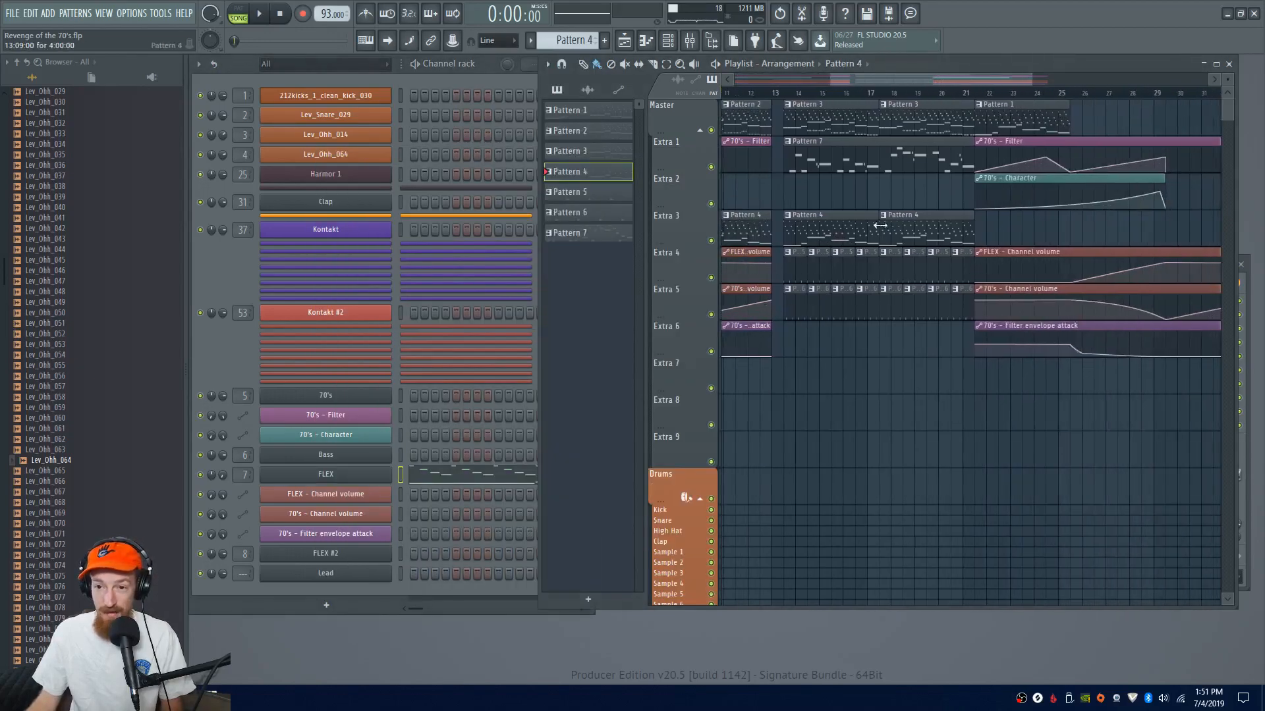
scroll(880, 225, down, 3)
drag(838, 154, 943, 172)
drag(853, 212, 926, 233)
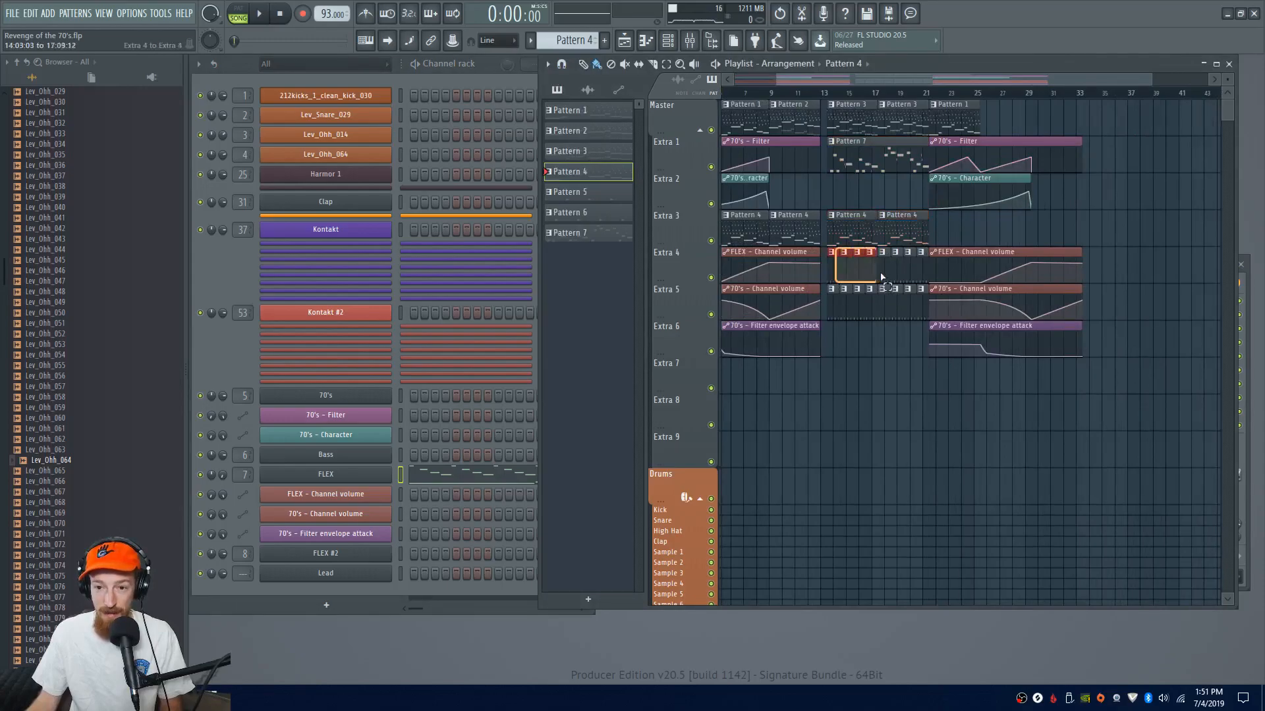
scroll(859, 181, up, 3)
scroll(860, 181, up, 2)
drag(860, 180, 909, 194)
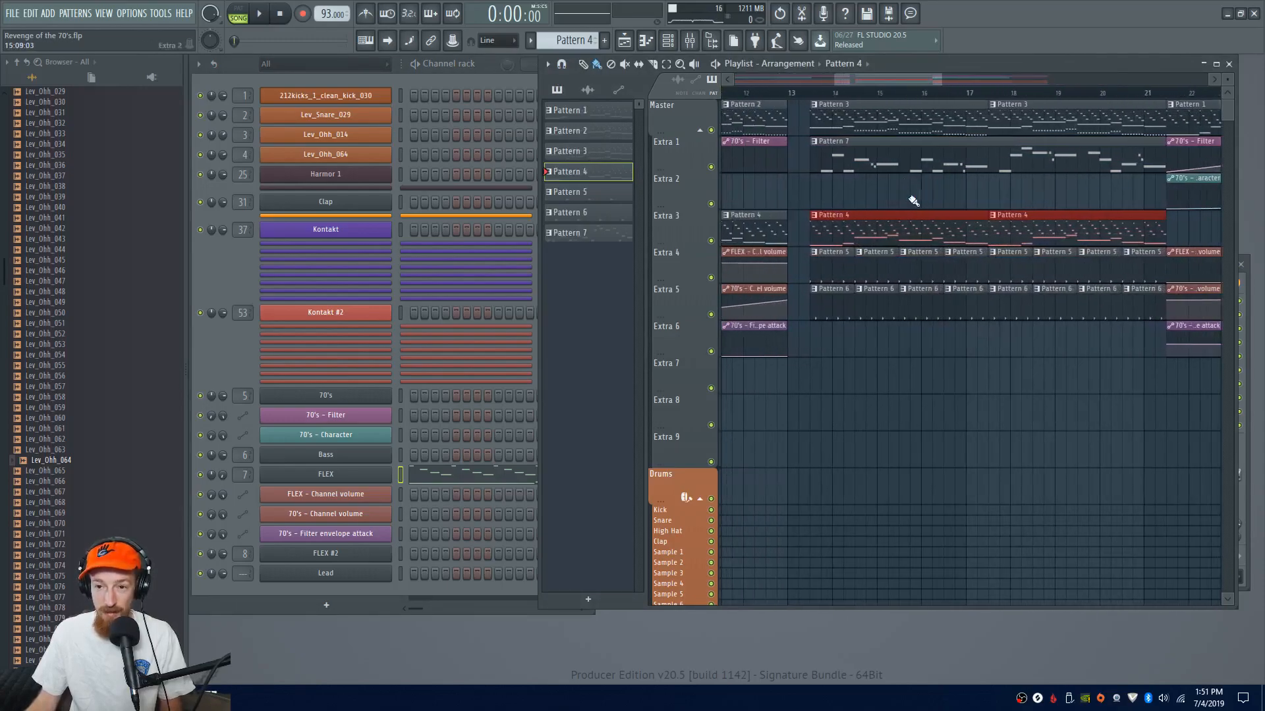
scroll(912, 194, down, 3)
drag(881, 118, 958, 192)
- Select the Pattern 2 section's clips across all tracks for comparison, clear the selection and view the whole arrangement
drag(797, 104, 827, 395)
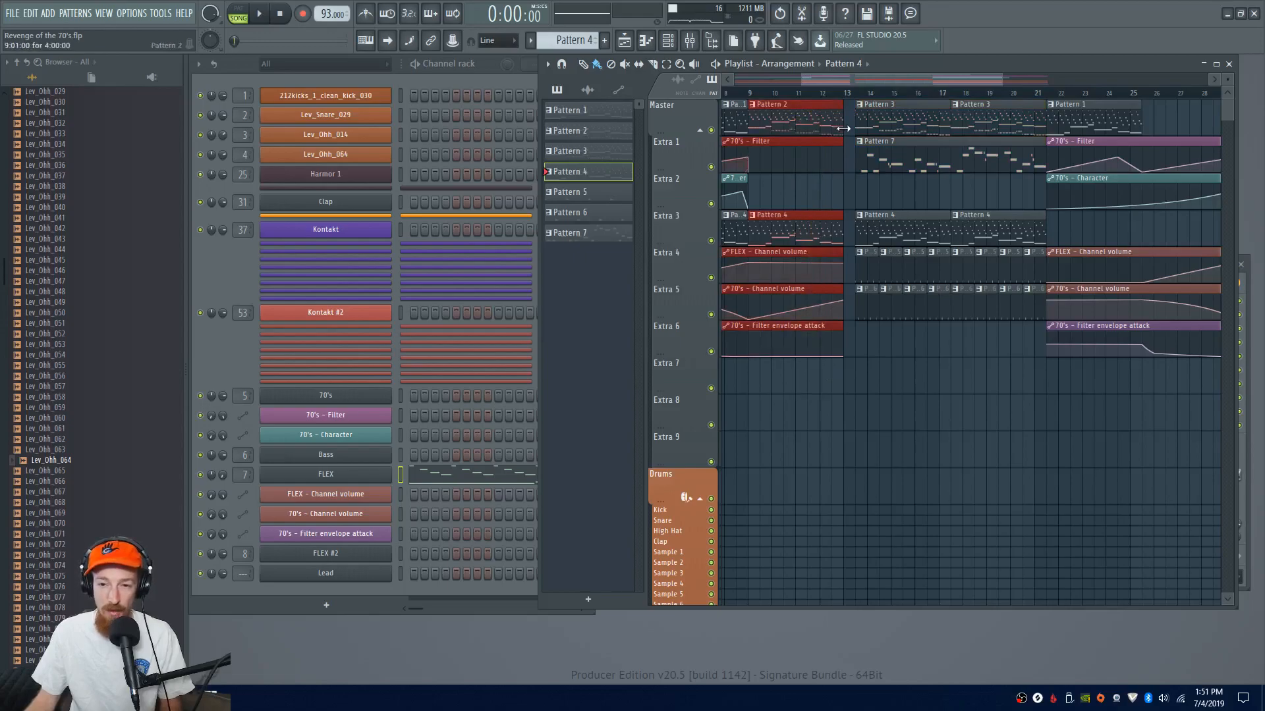
scroll(787, 219, left, 2)
ctrl+click(916, 227)
ctrl+click(819, 119)
ctrl+click(889, 192)
scroll(910, 194, down, 3)
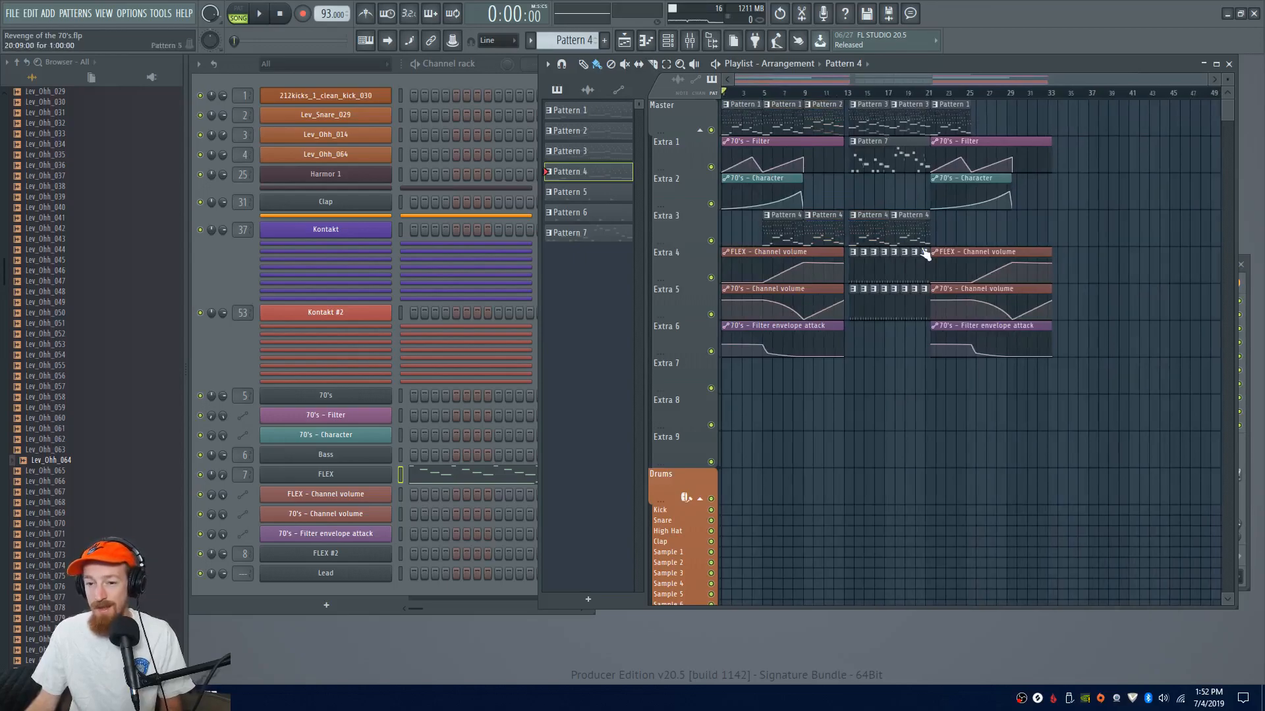